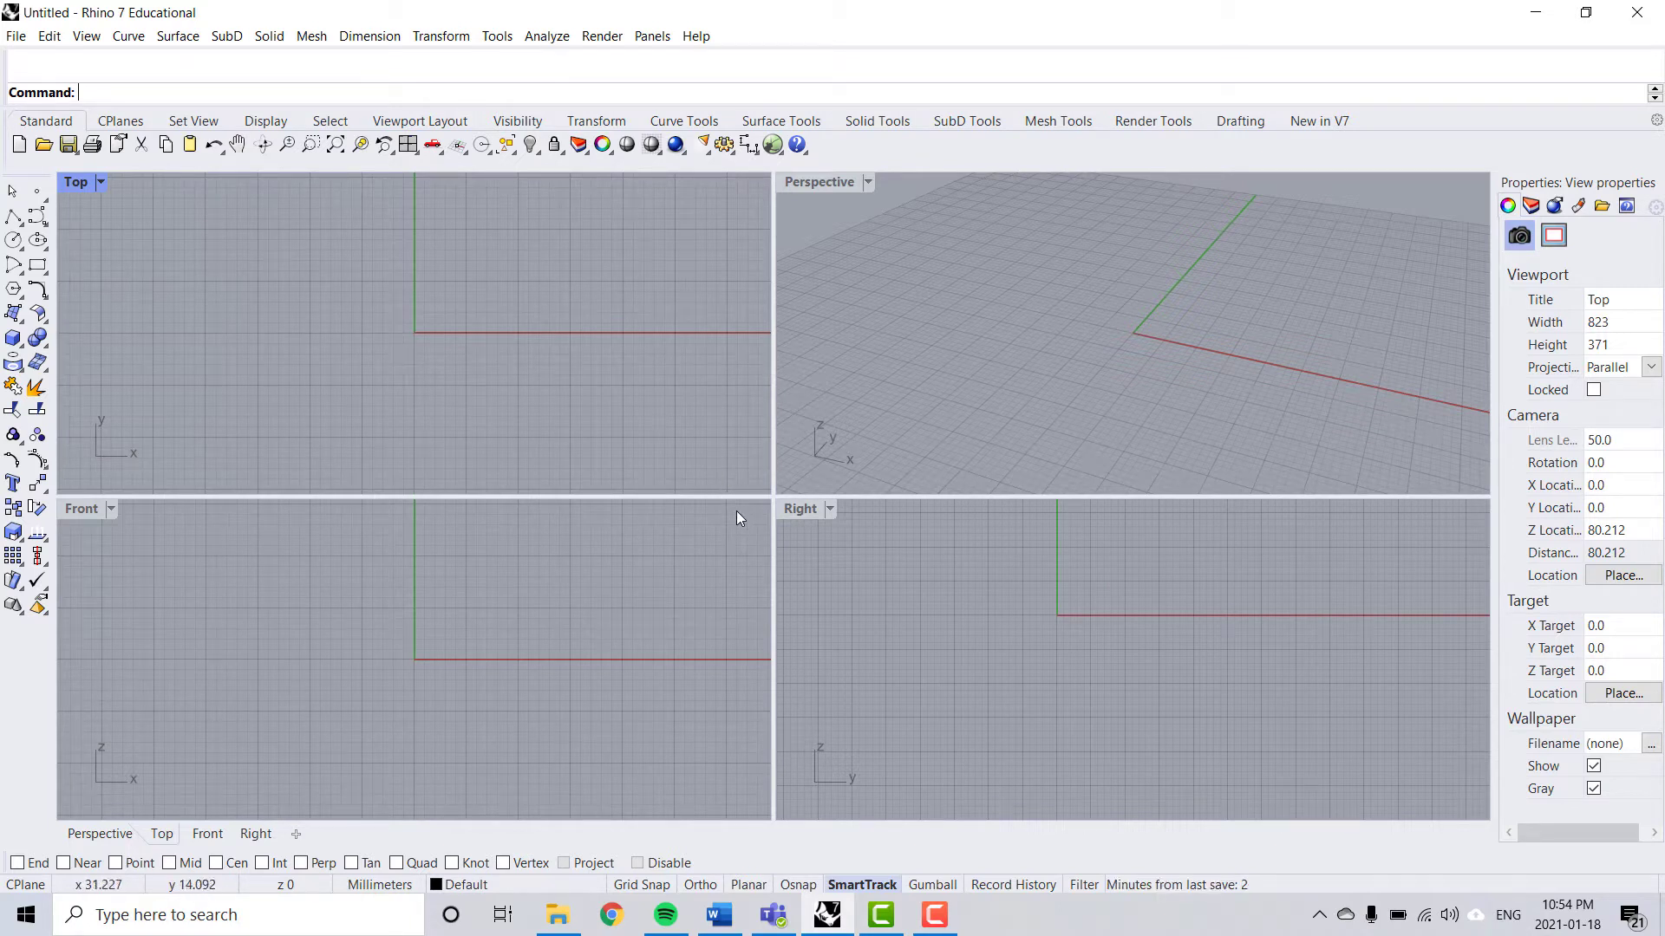
Create a new file from the Large Objects - Inches template
click(19, 40)
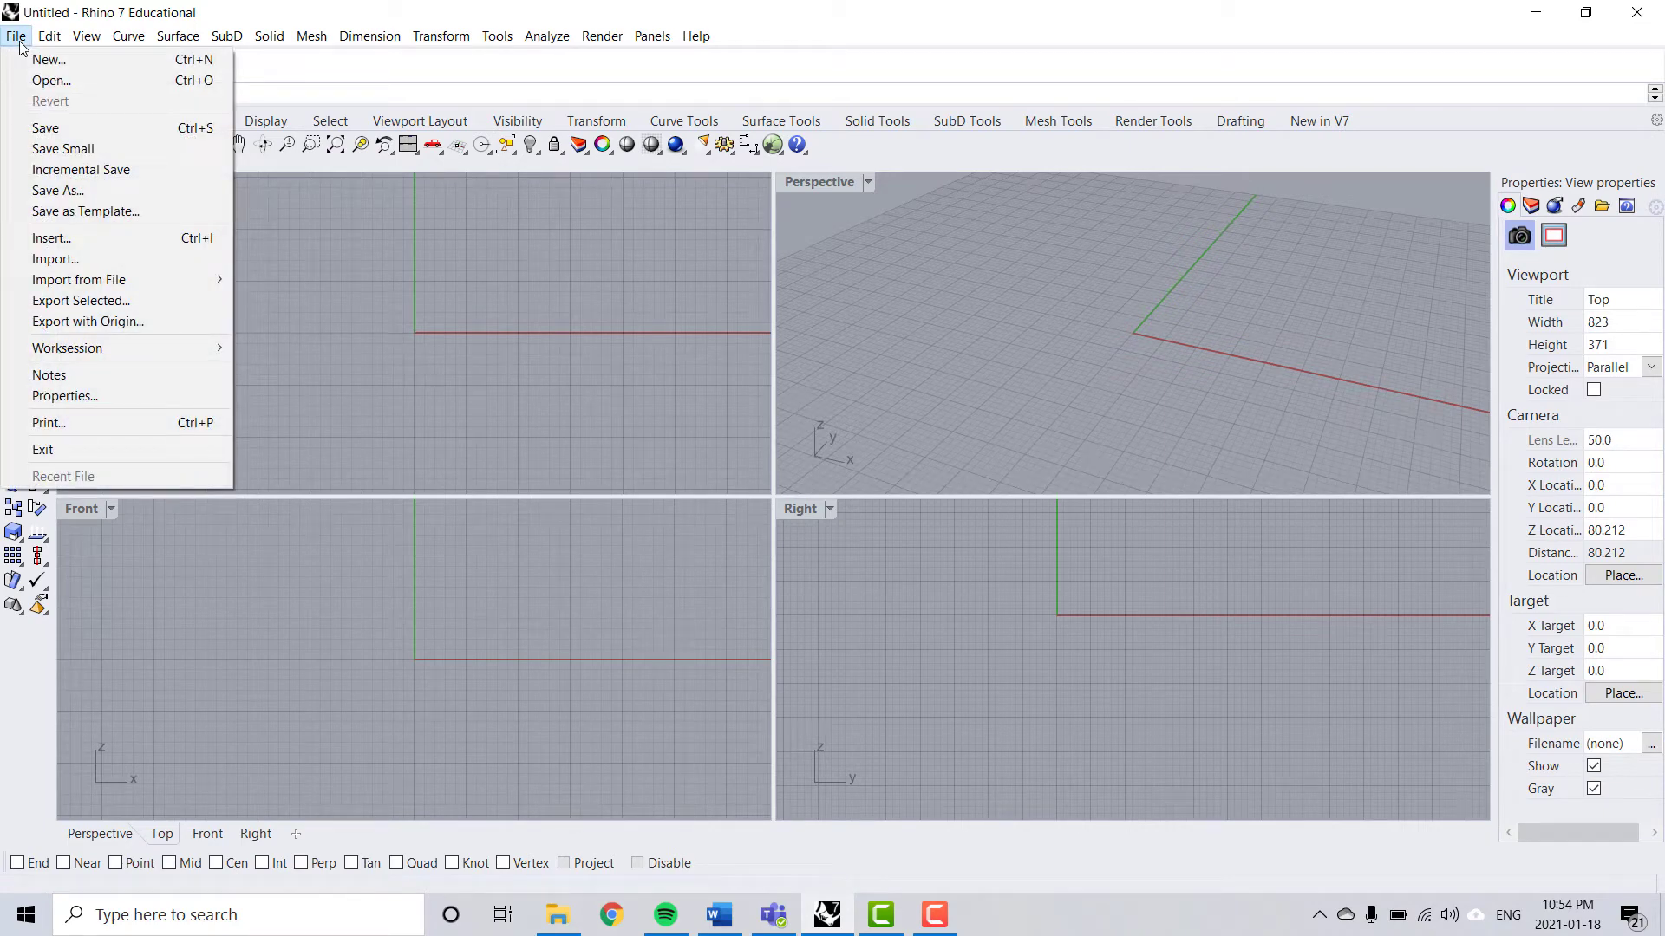
click(60, 59)
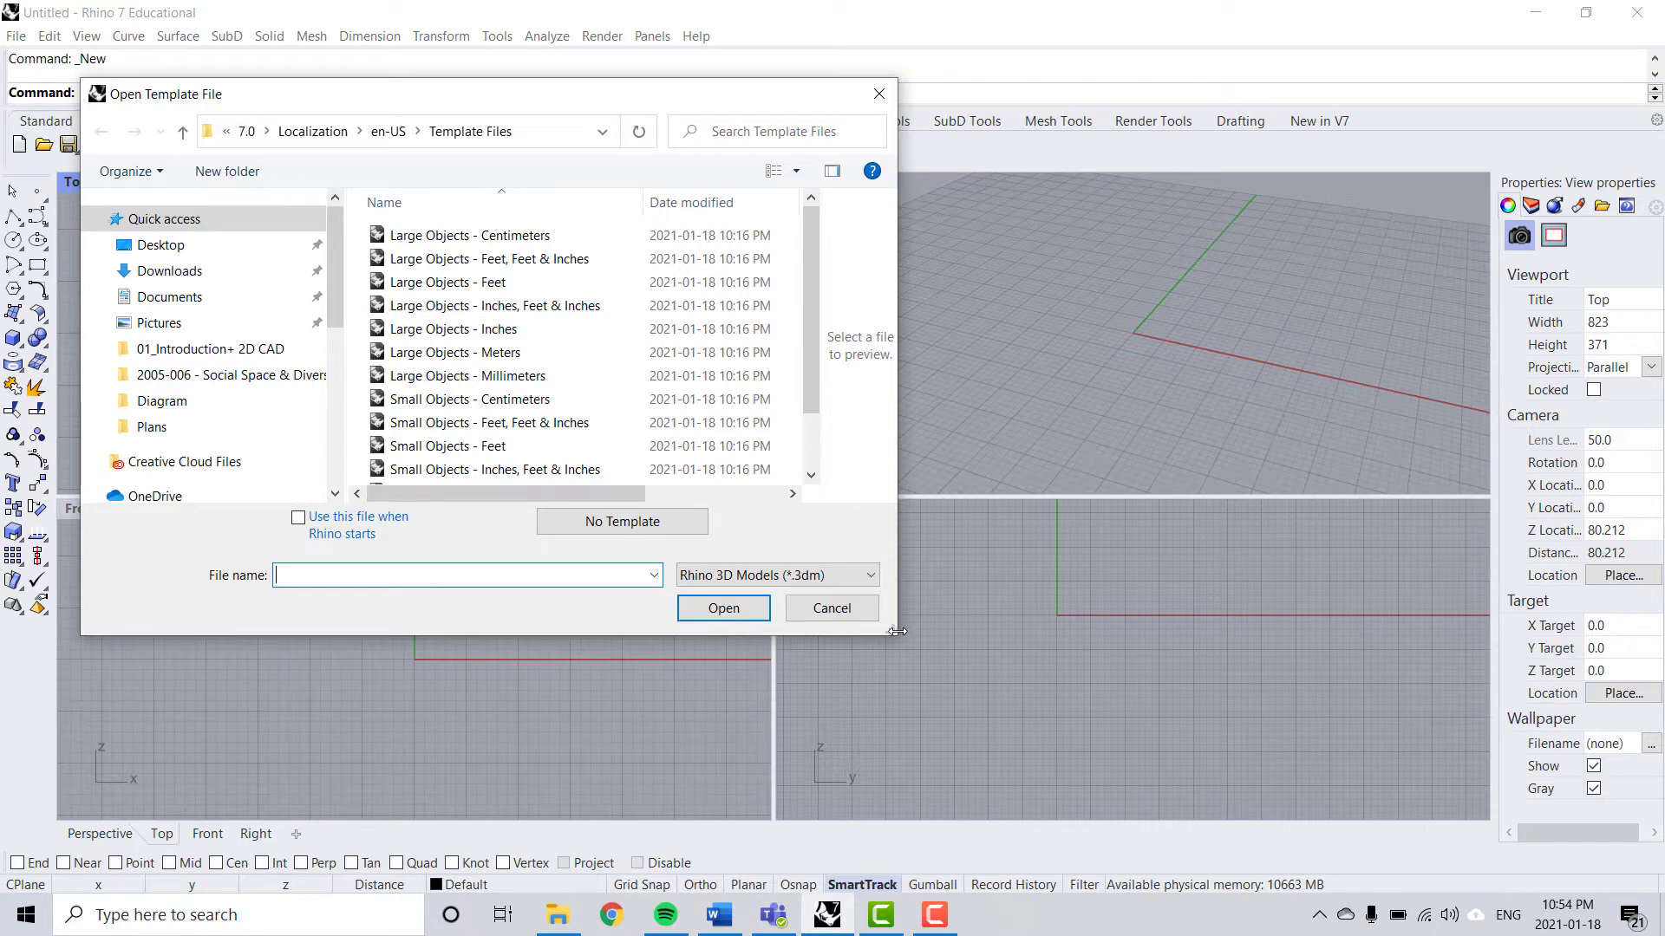
drag(897, 632, 1016, 702)
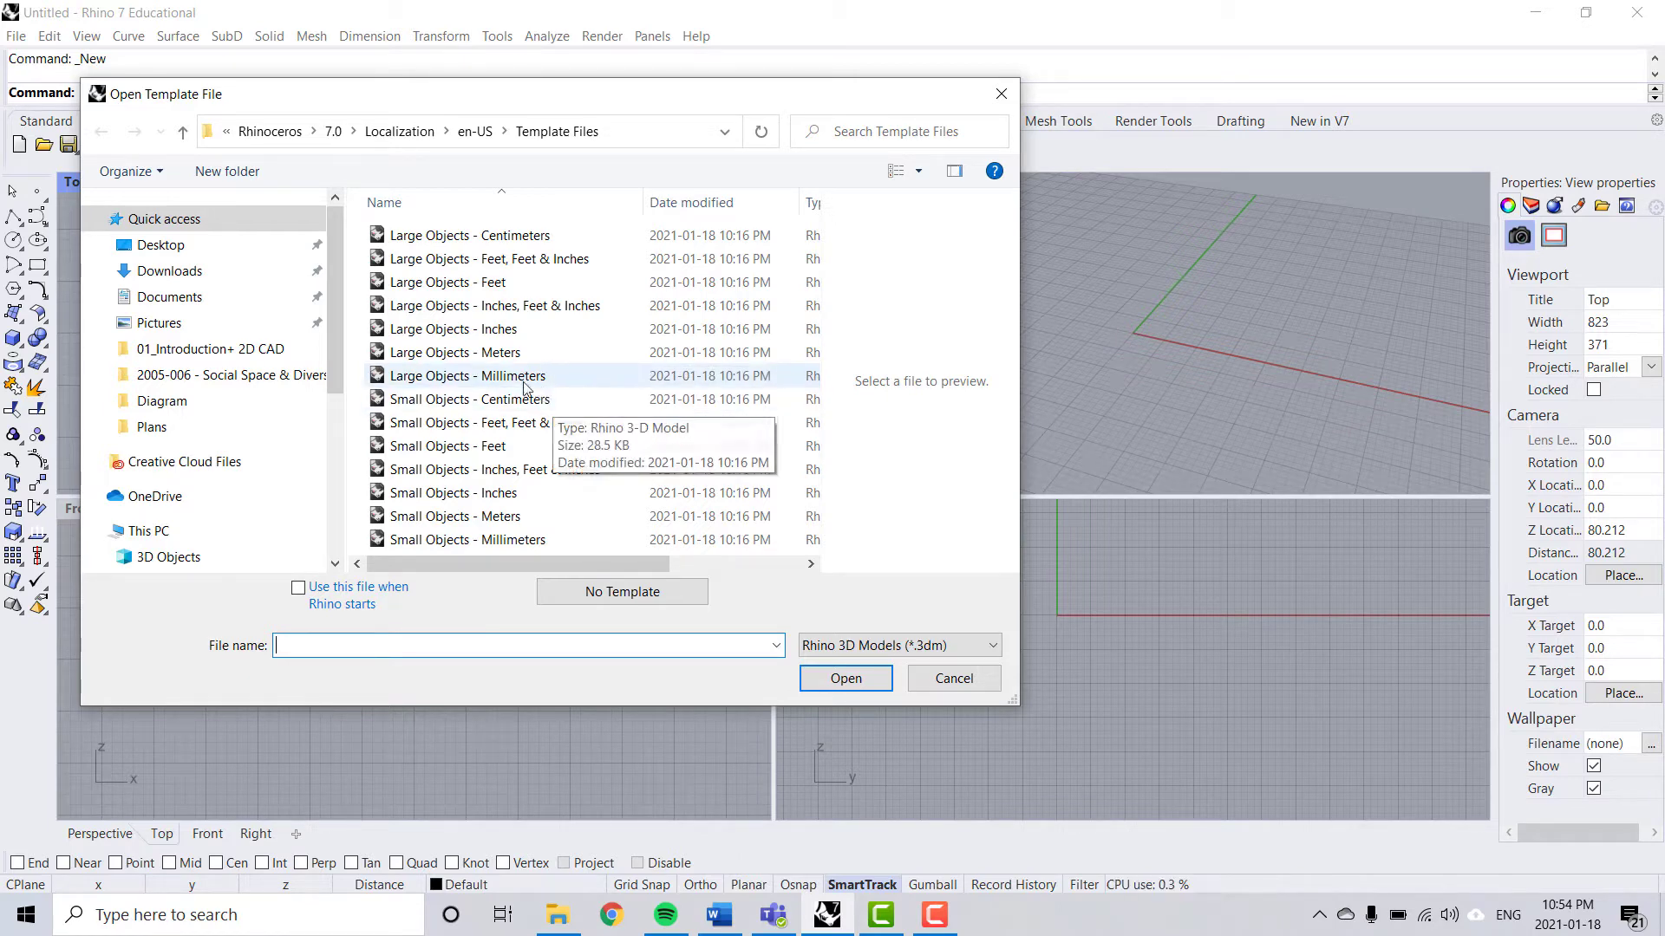
click(494, 330)
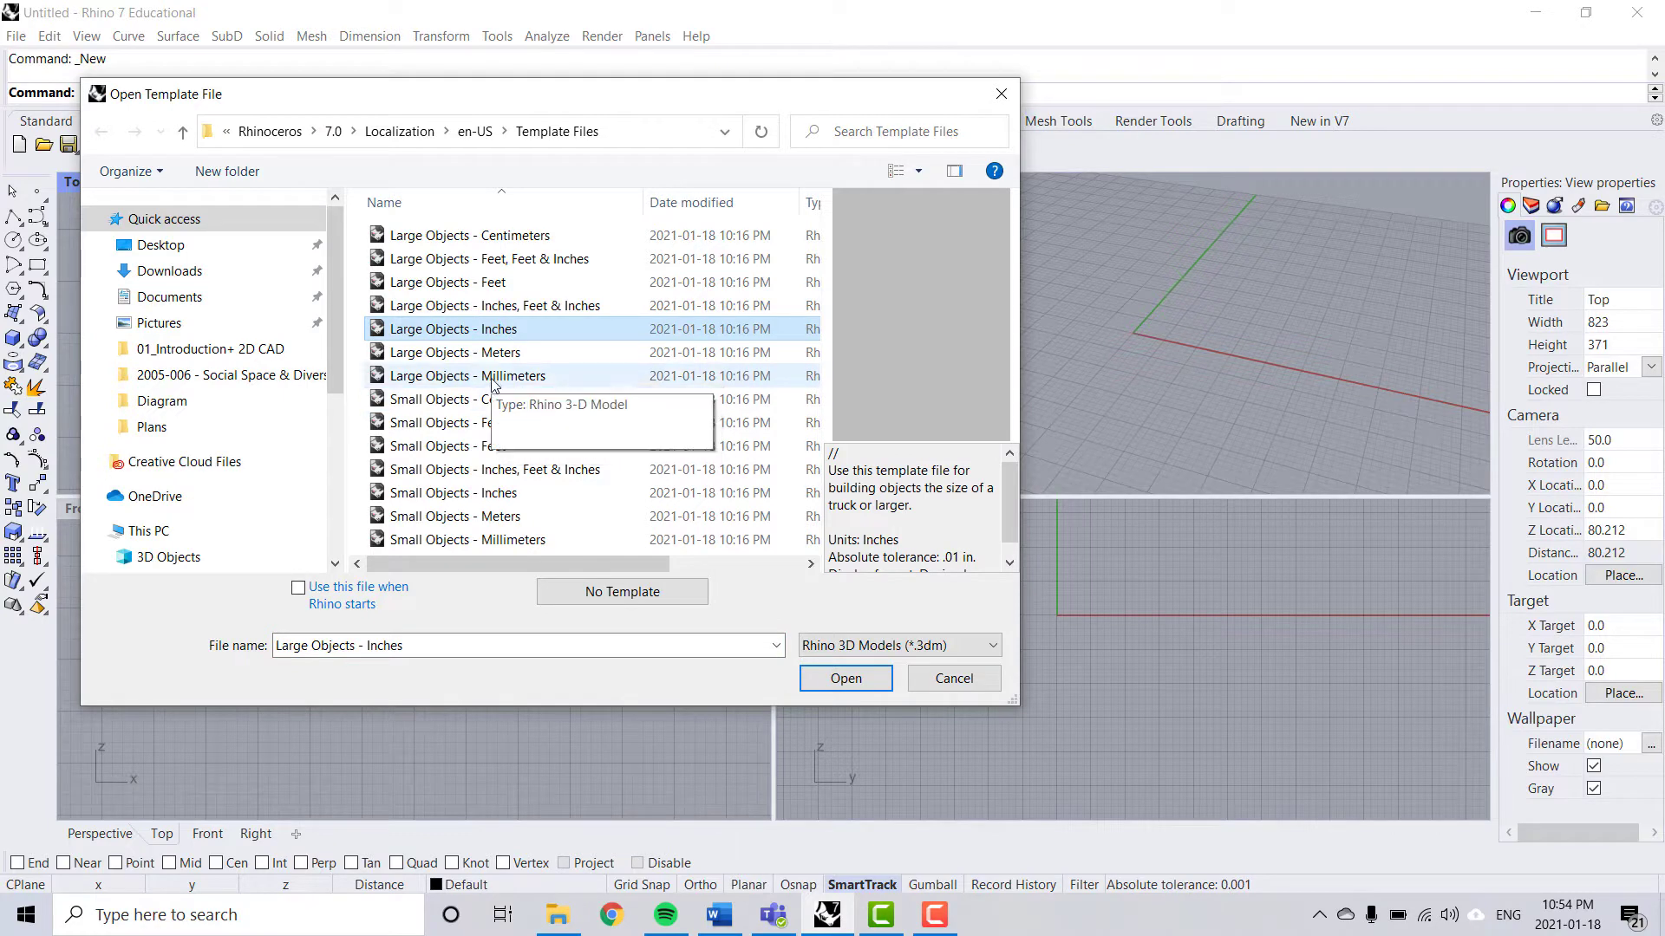
click(543, 378)
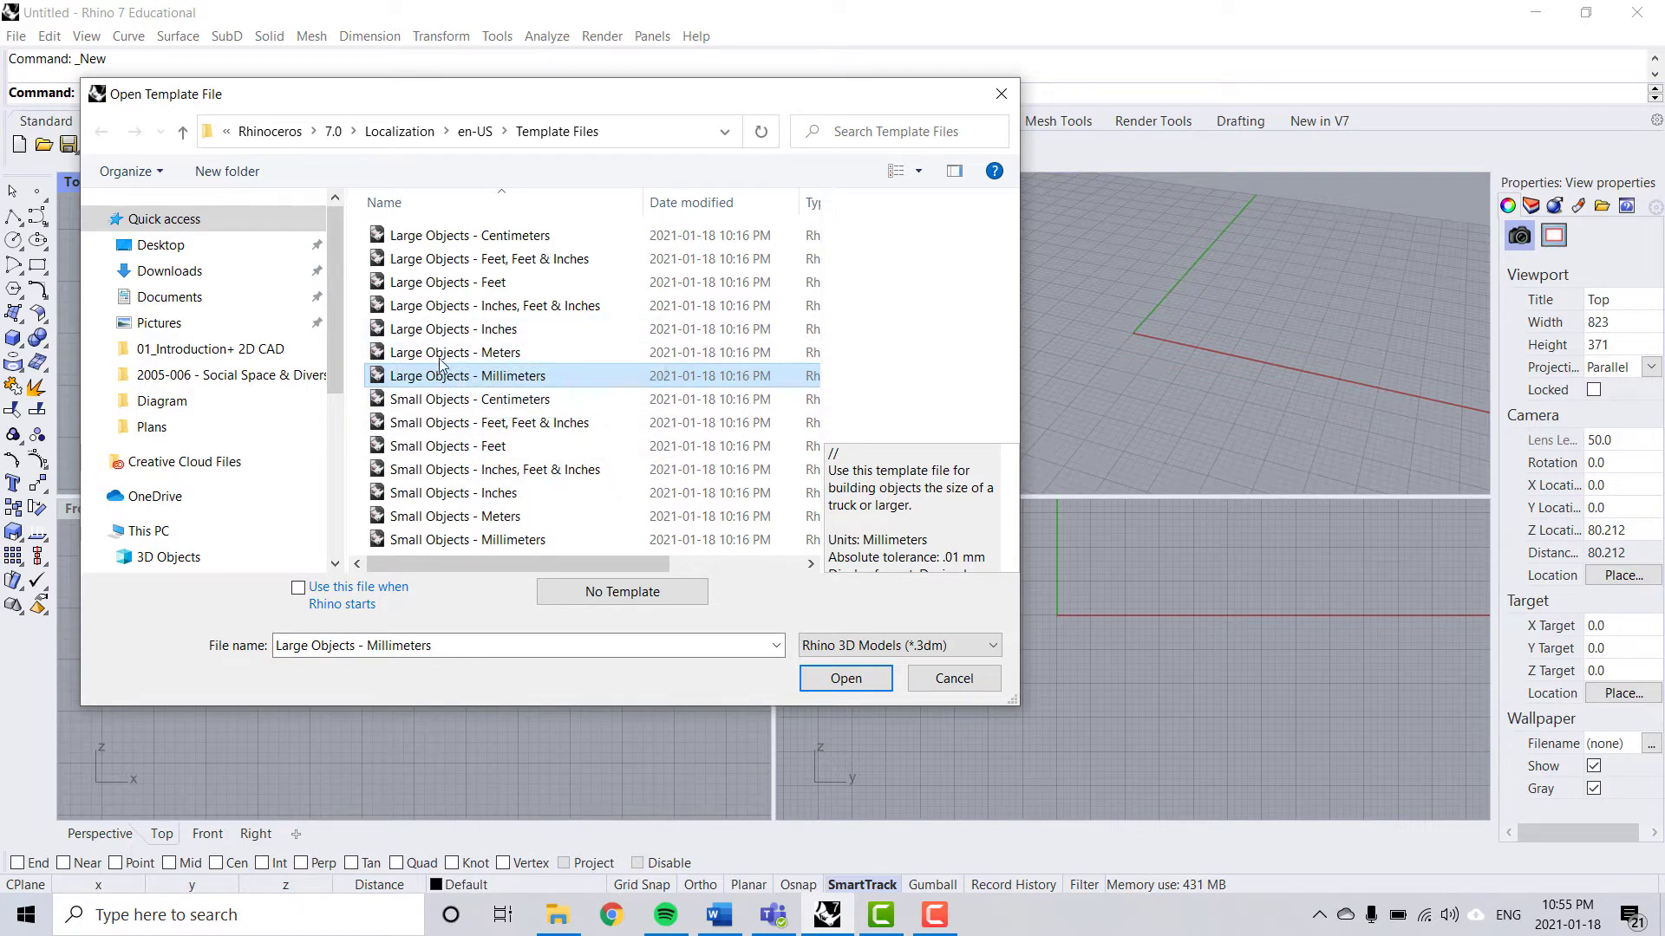
click(457, 332)
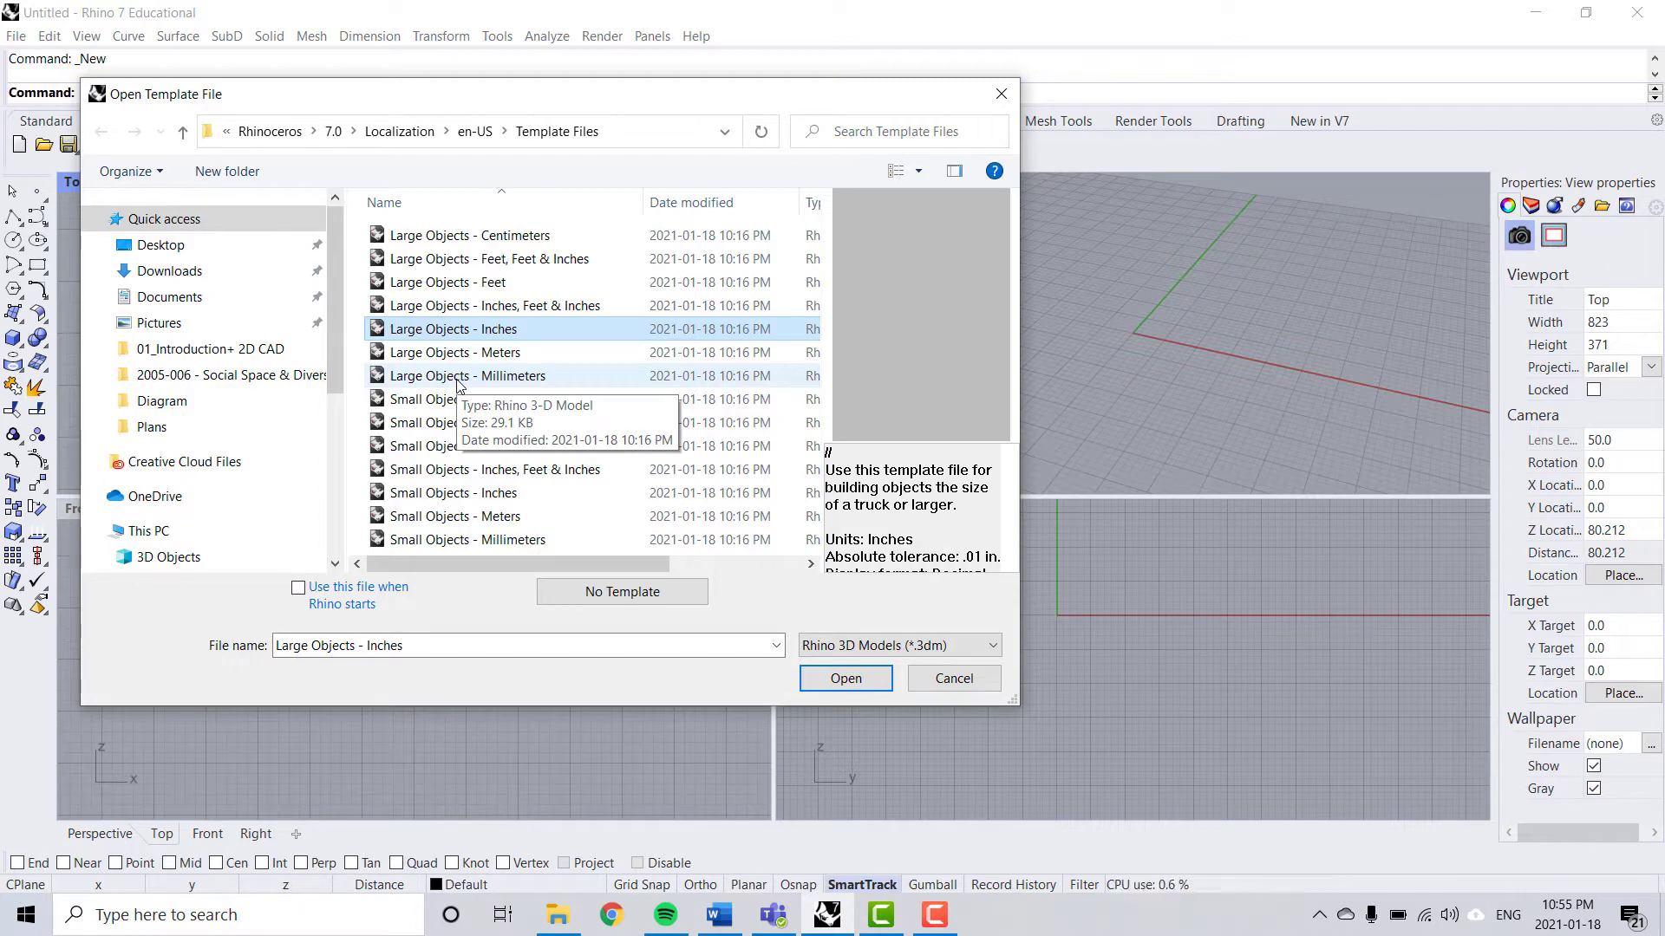
click(562, 496)
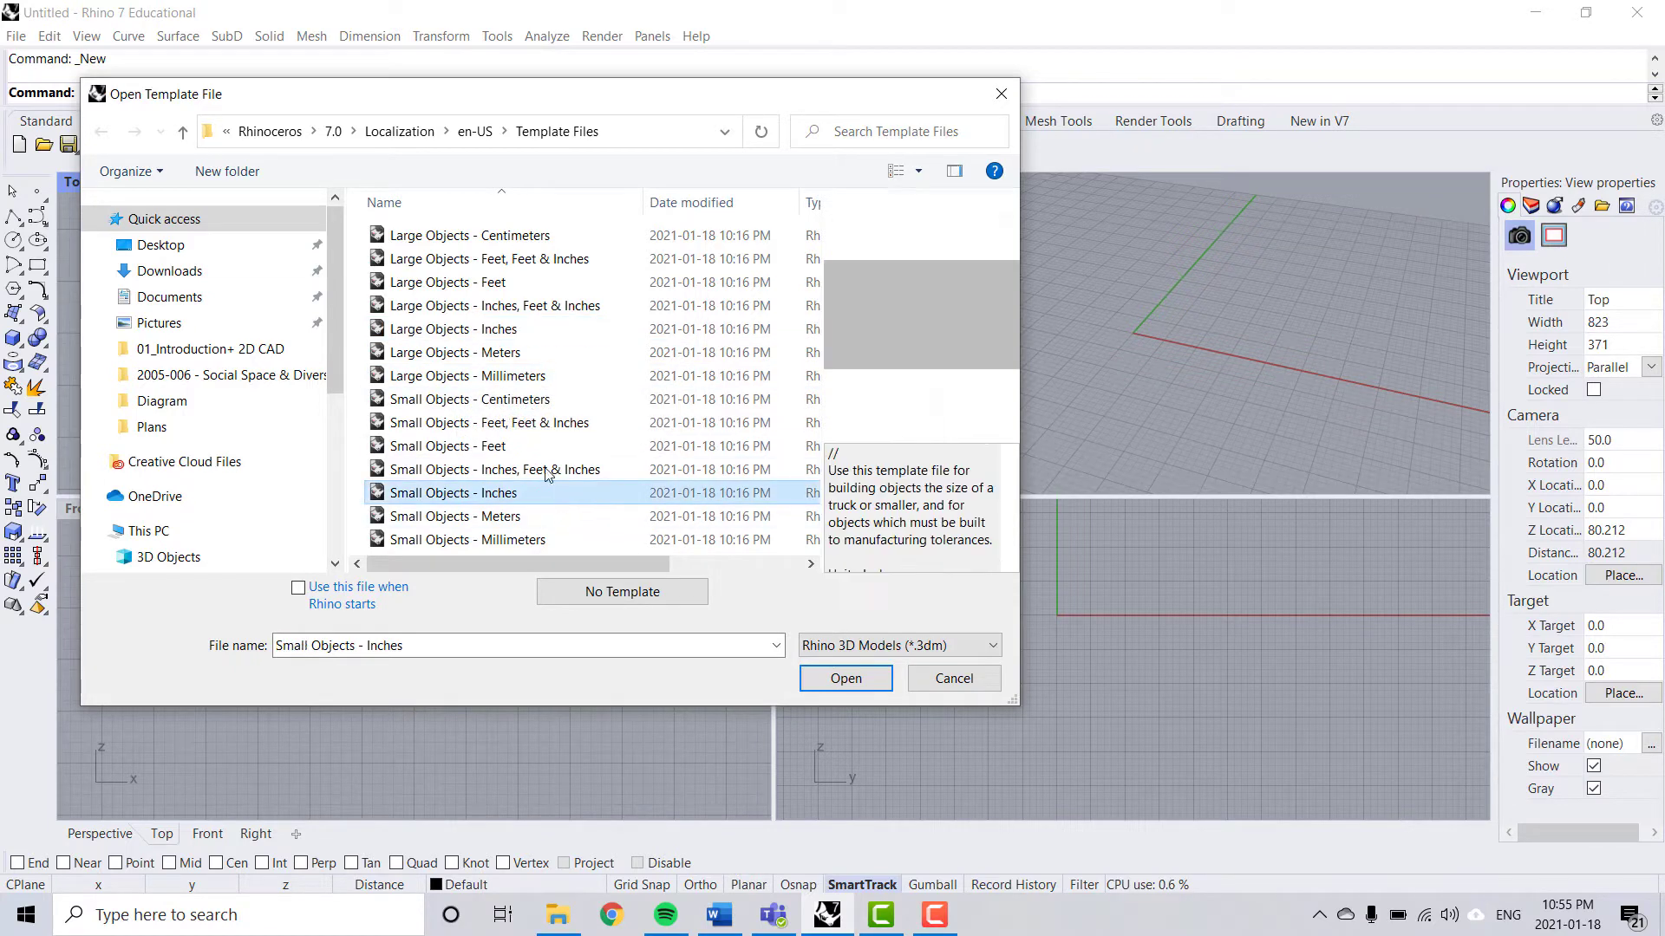
click(520, 330)
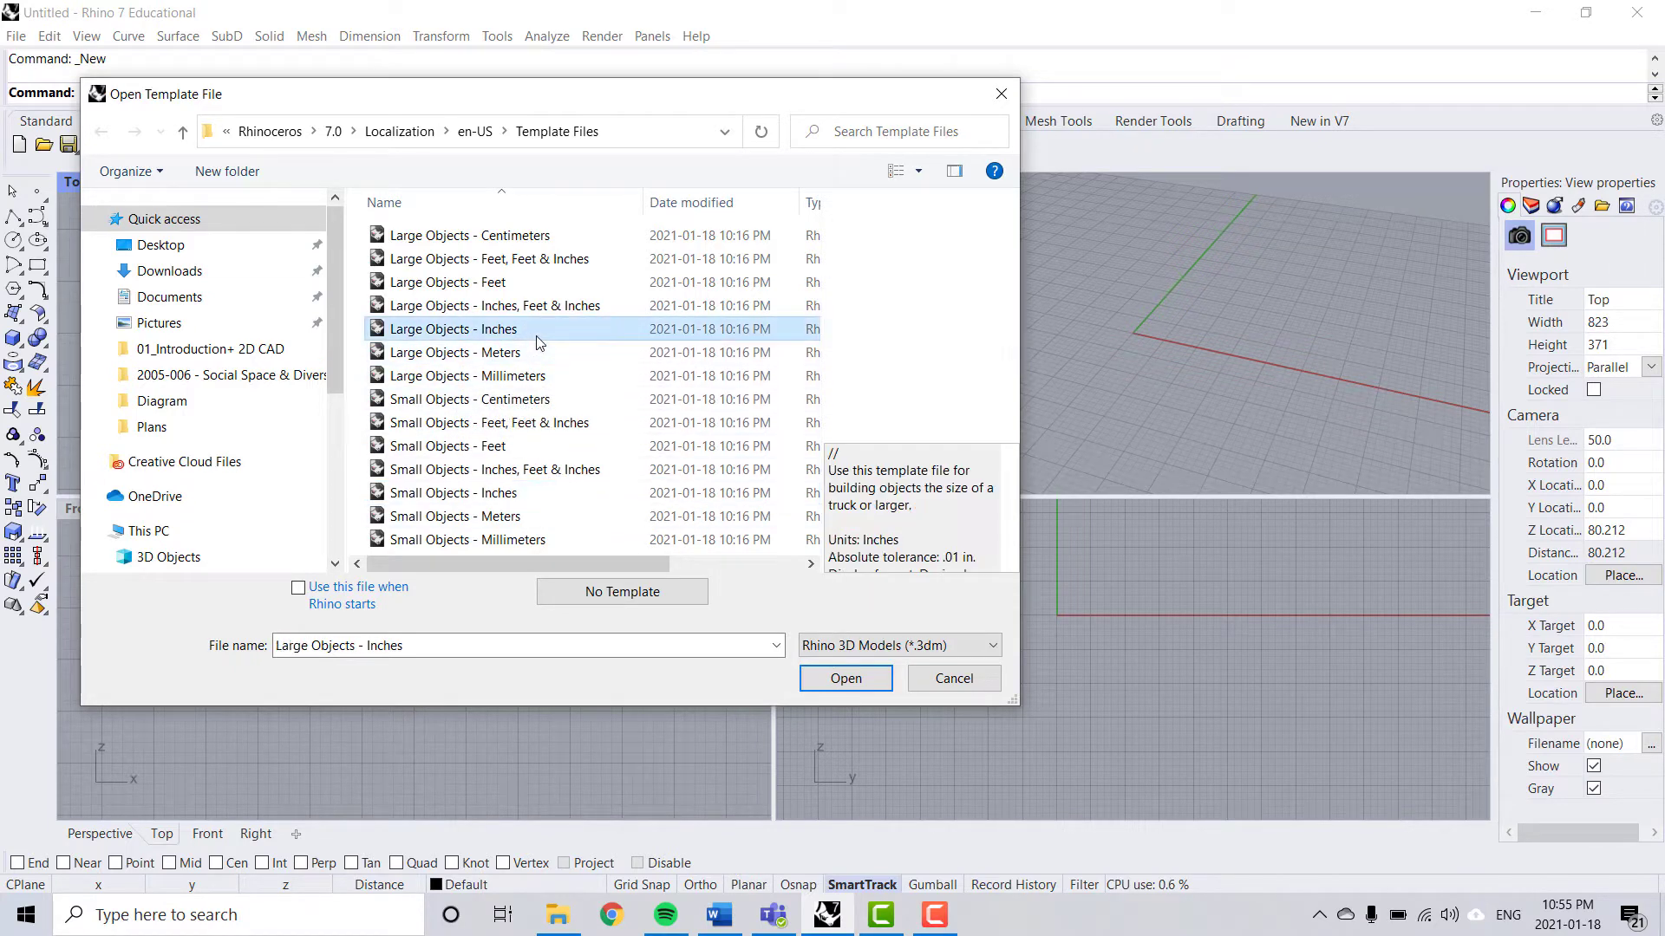
click(832, 680)
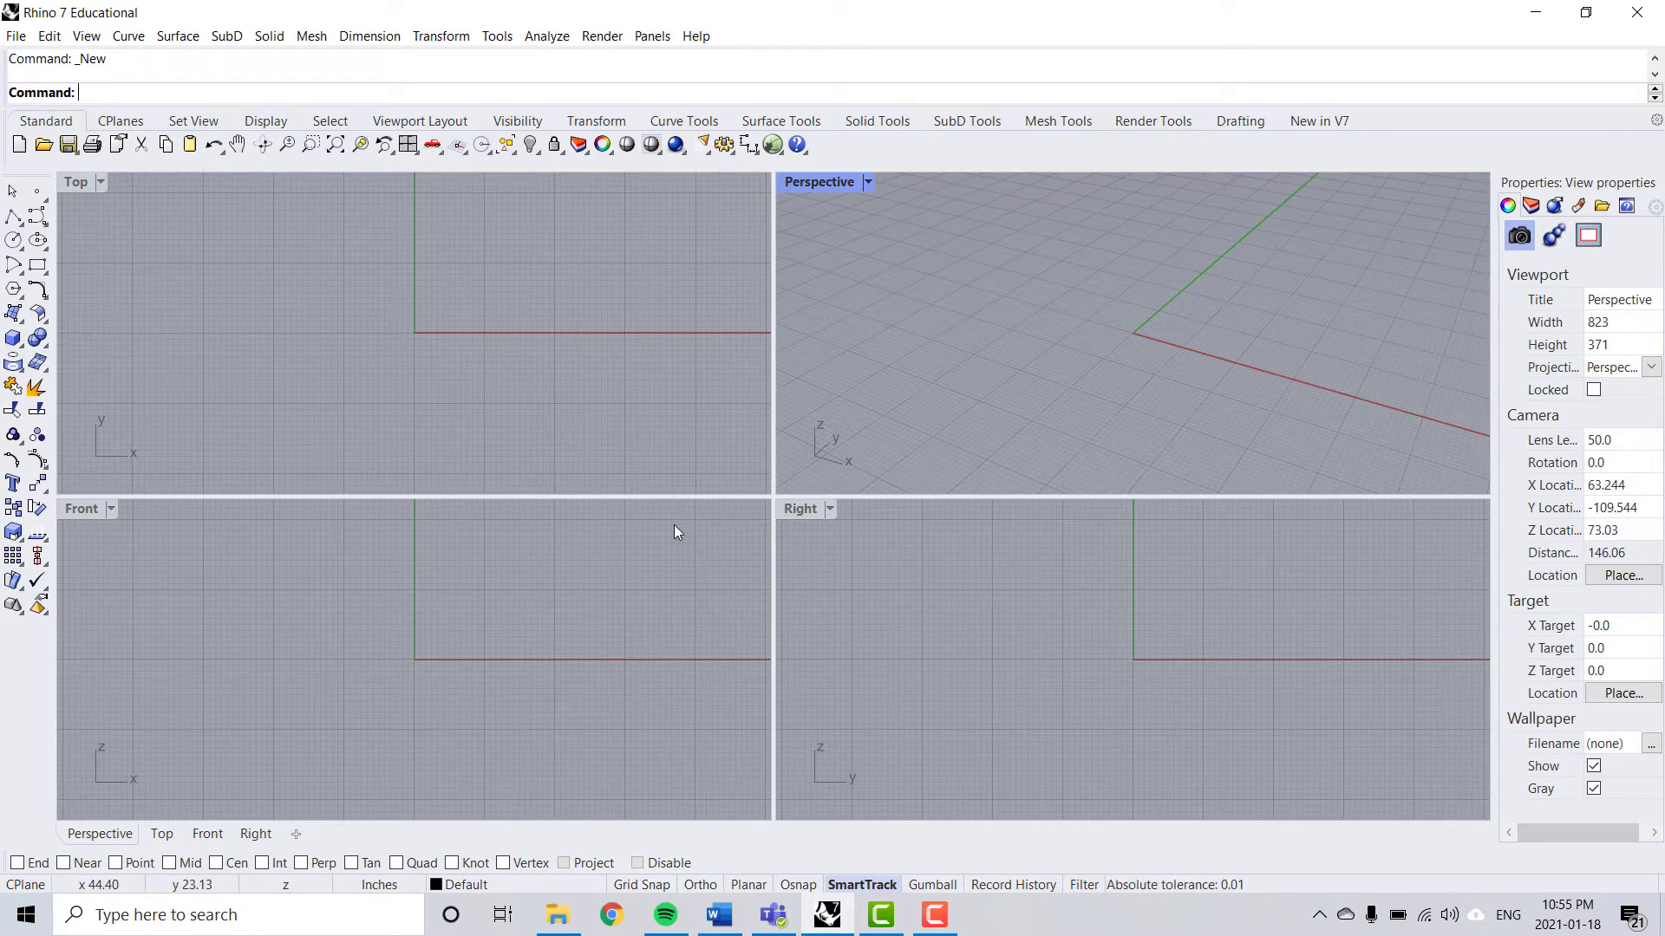
Examine the Top, Perspective, Front and Right viewports, viewing the Perspective grid from nearer and farther away
click(81, 185)
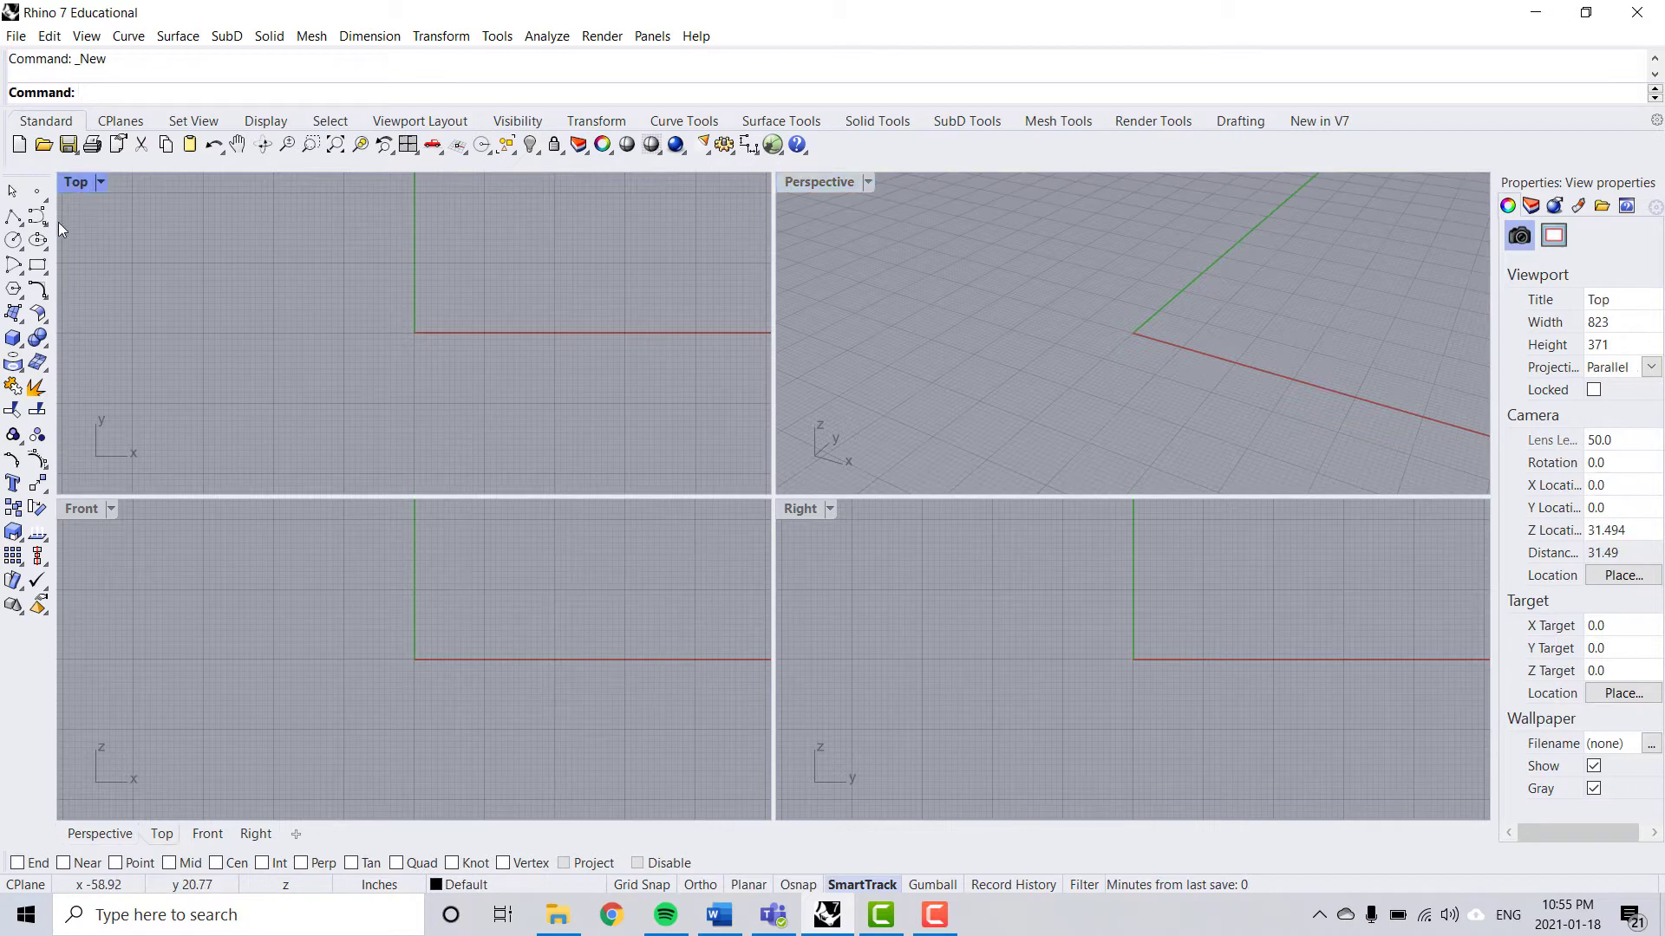
click(804, 185)
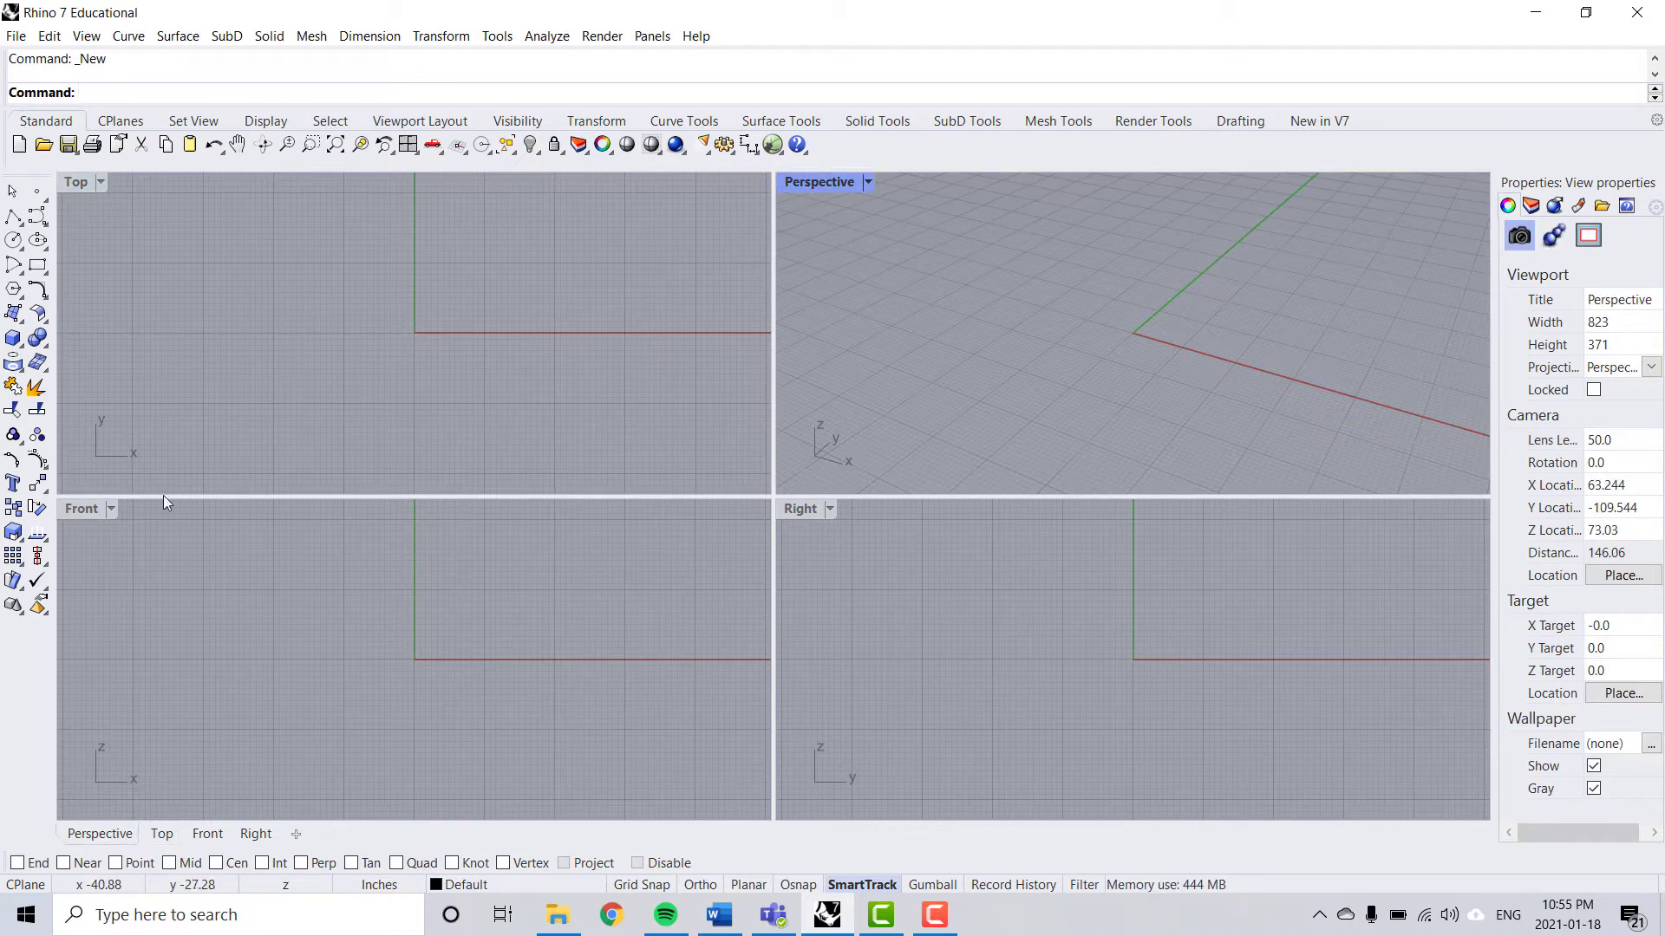
click(77, 517)
click(801, 519)
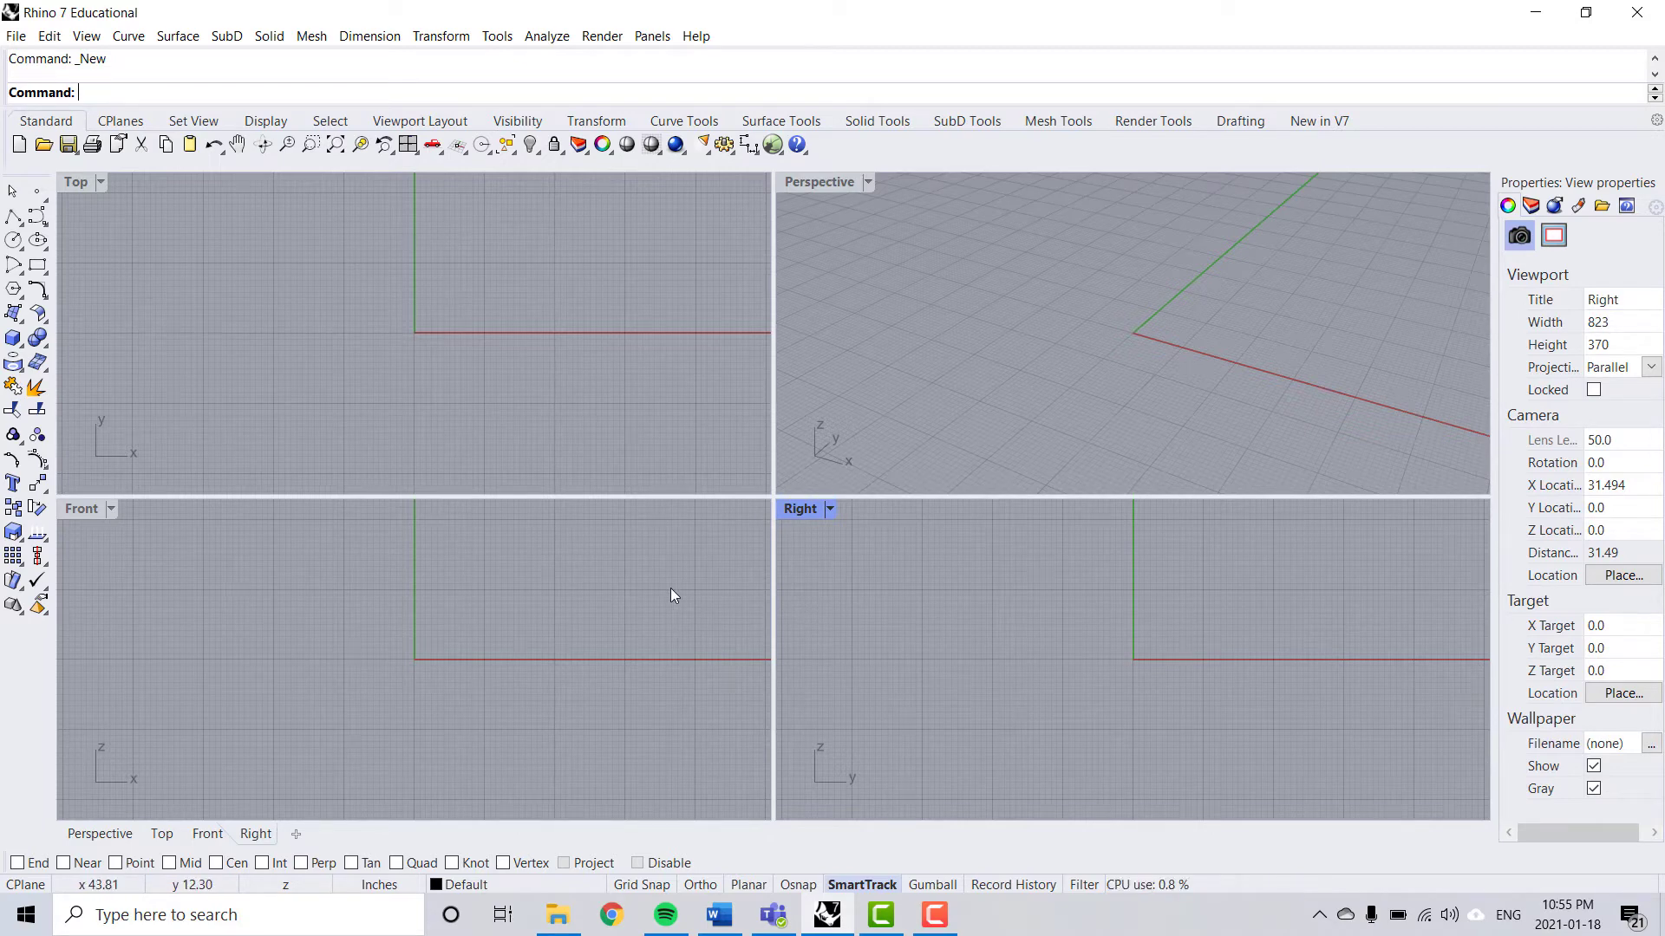
click(938, 361)
scroll(923, 341, down, 5)
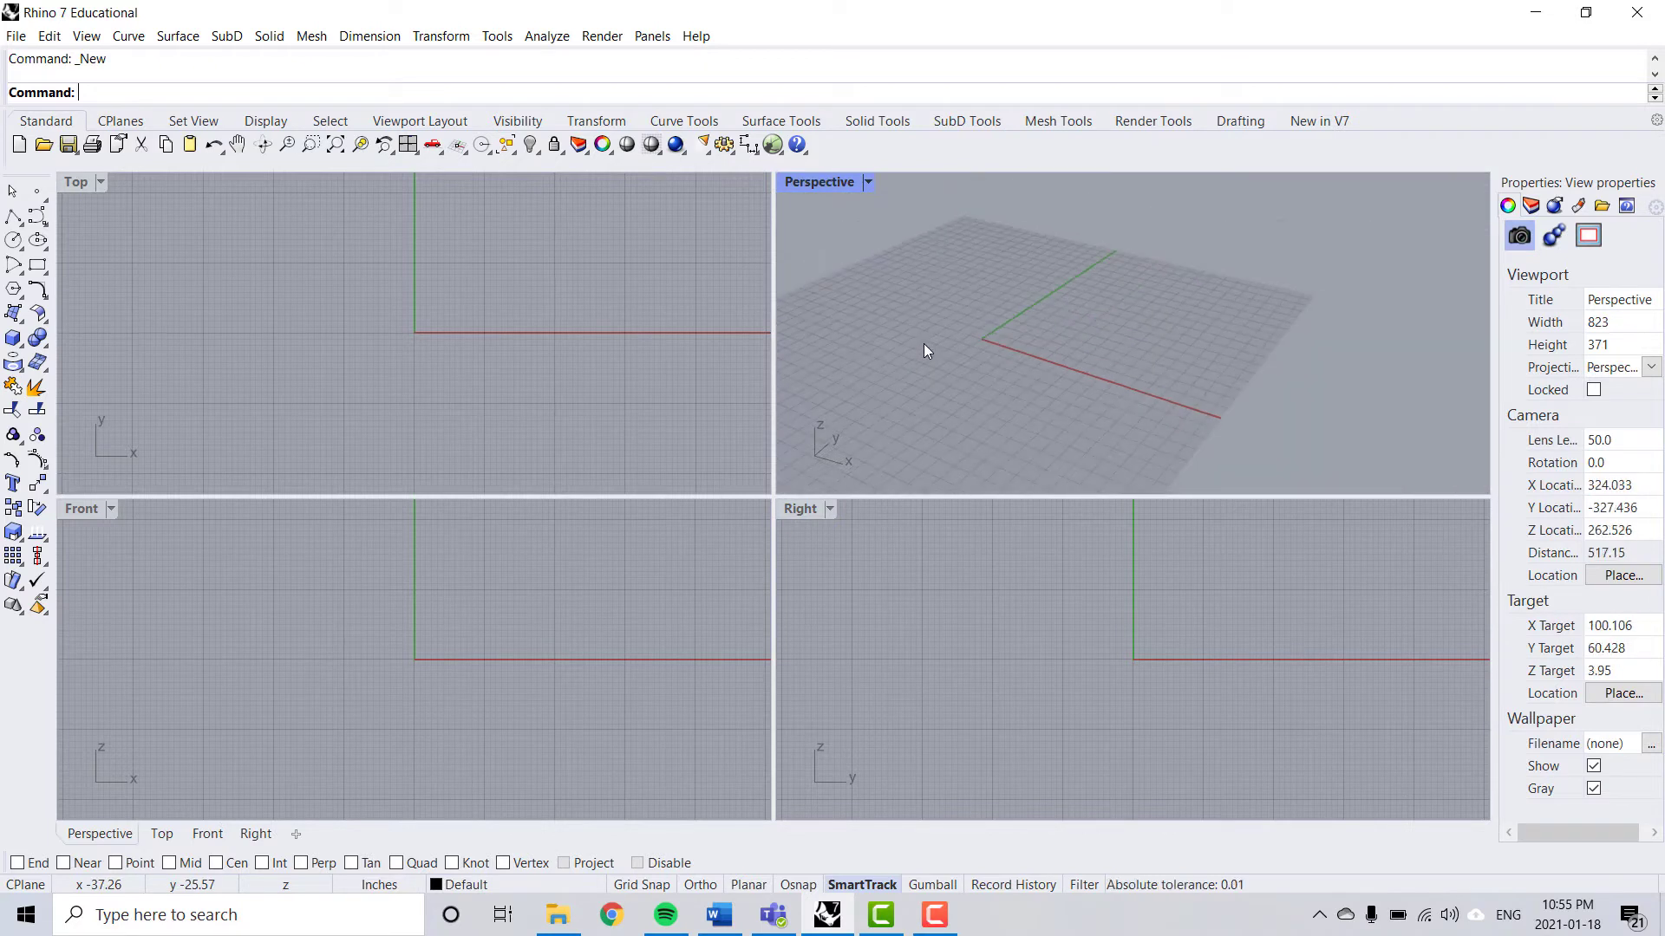
scroll(925, 357, up, 3)
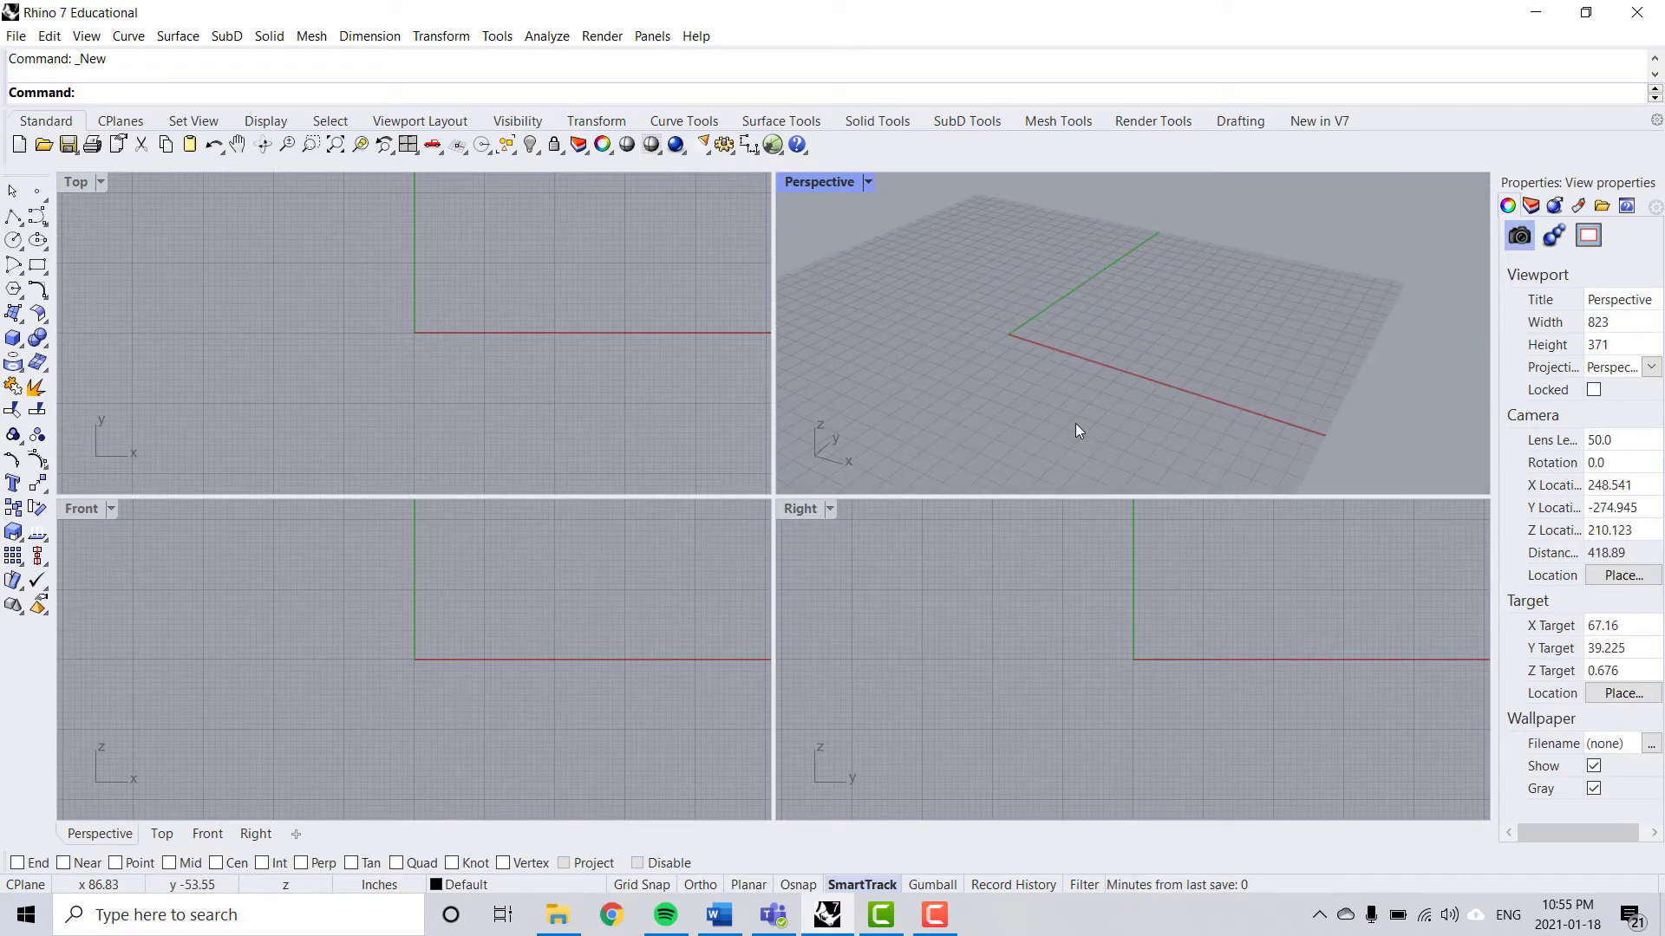
click(78, 184)
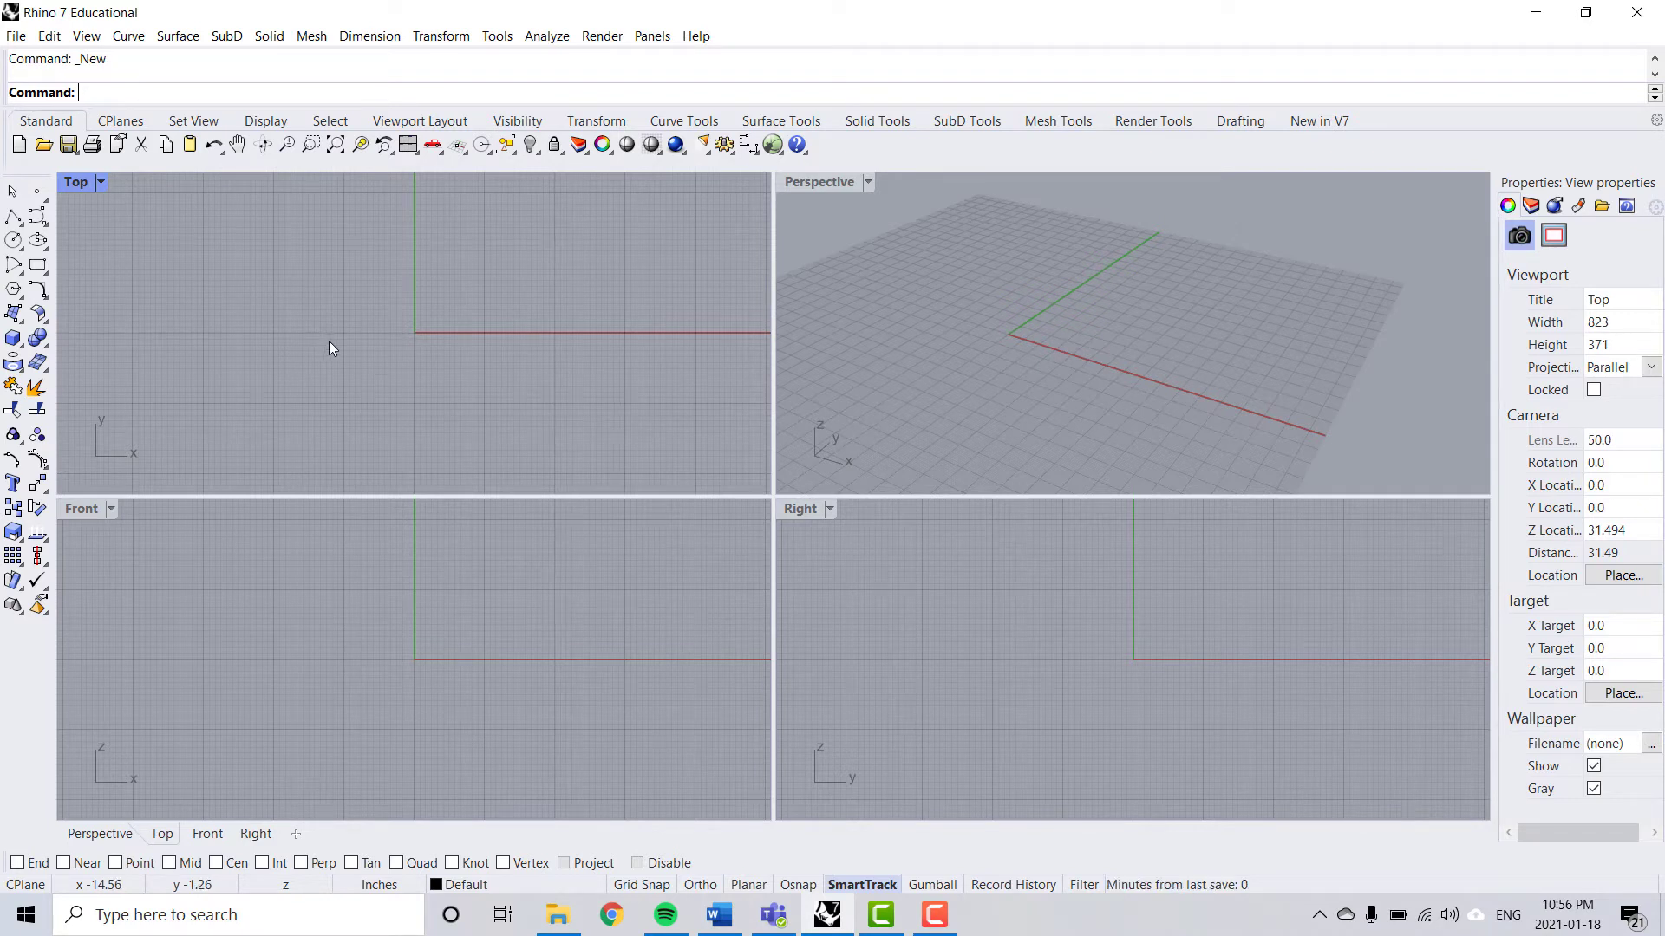
click(820, 184)
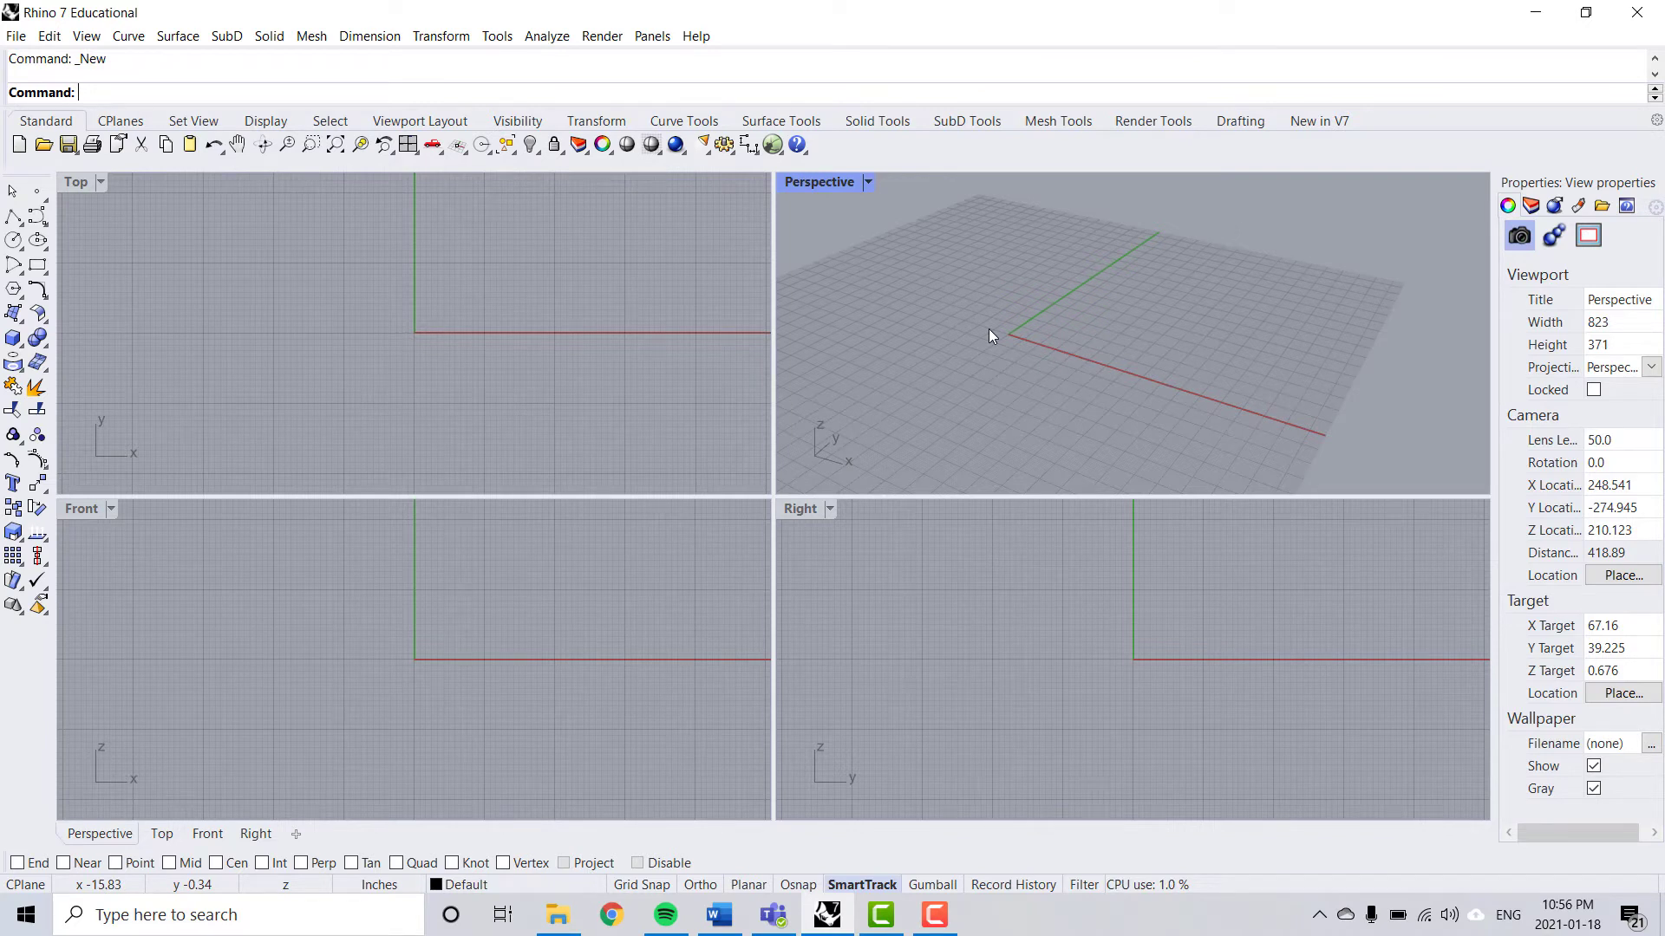
scroll(989, 337, down, 5)
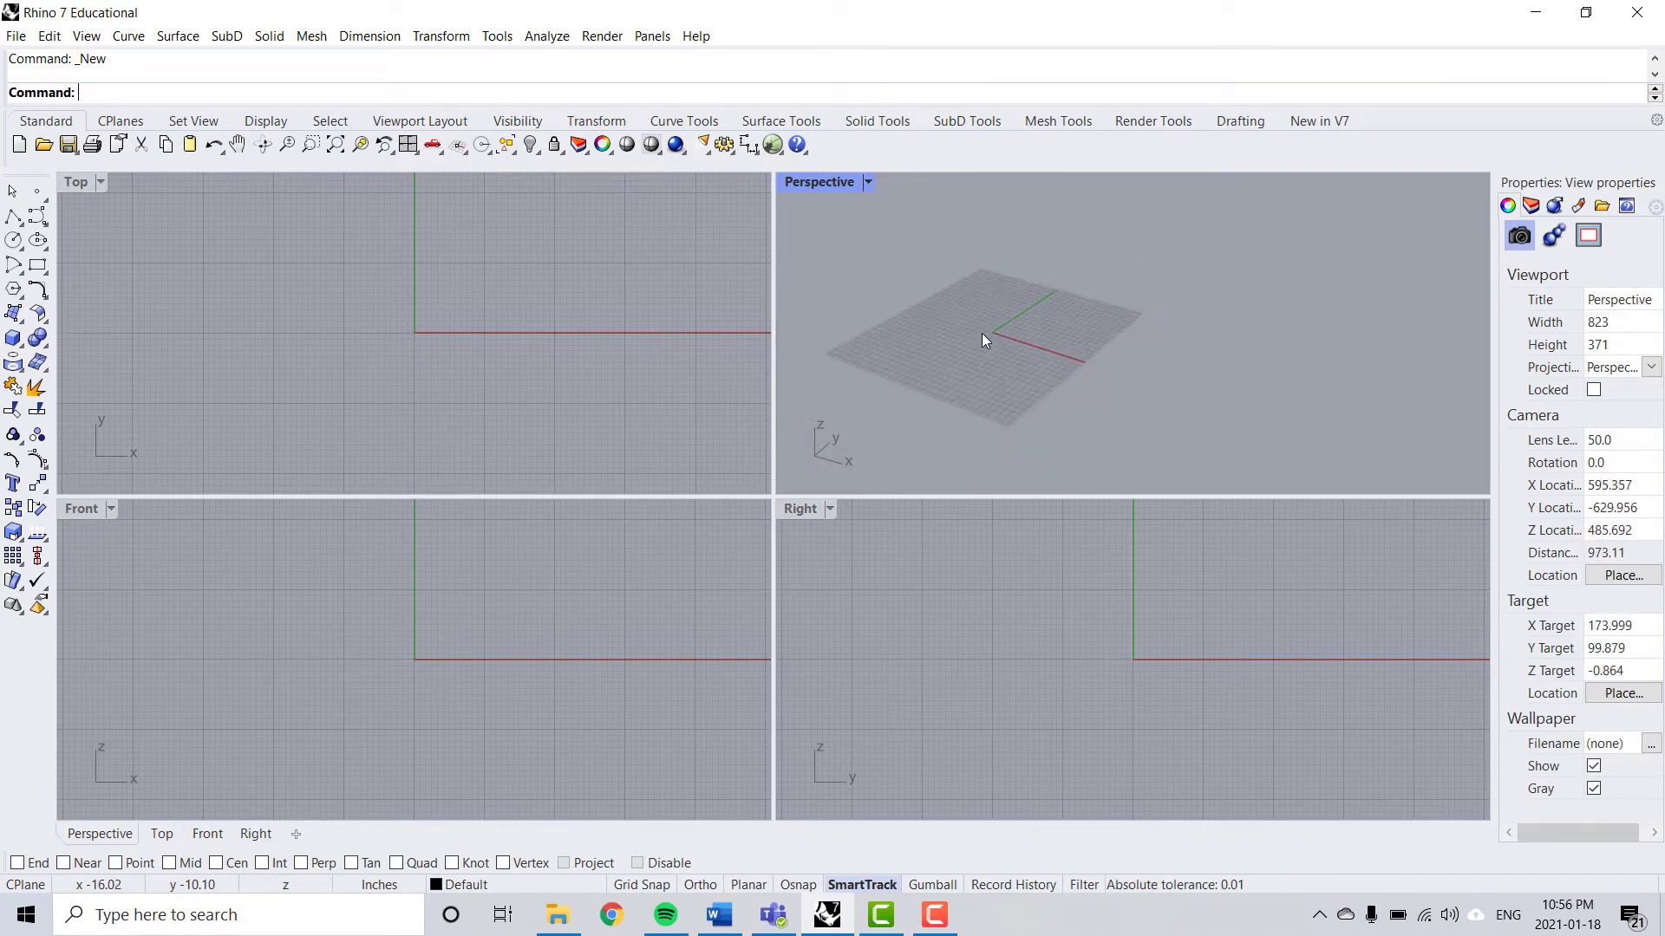
scroll(982, 333, up, 3)
scroll(982, 333, down, 3)
scroll(981, 333, up, 2)
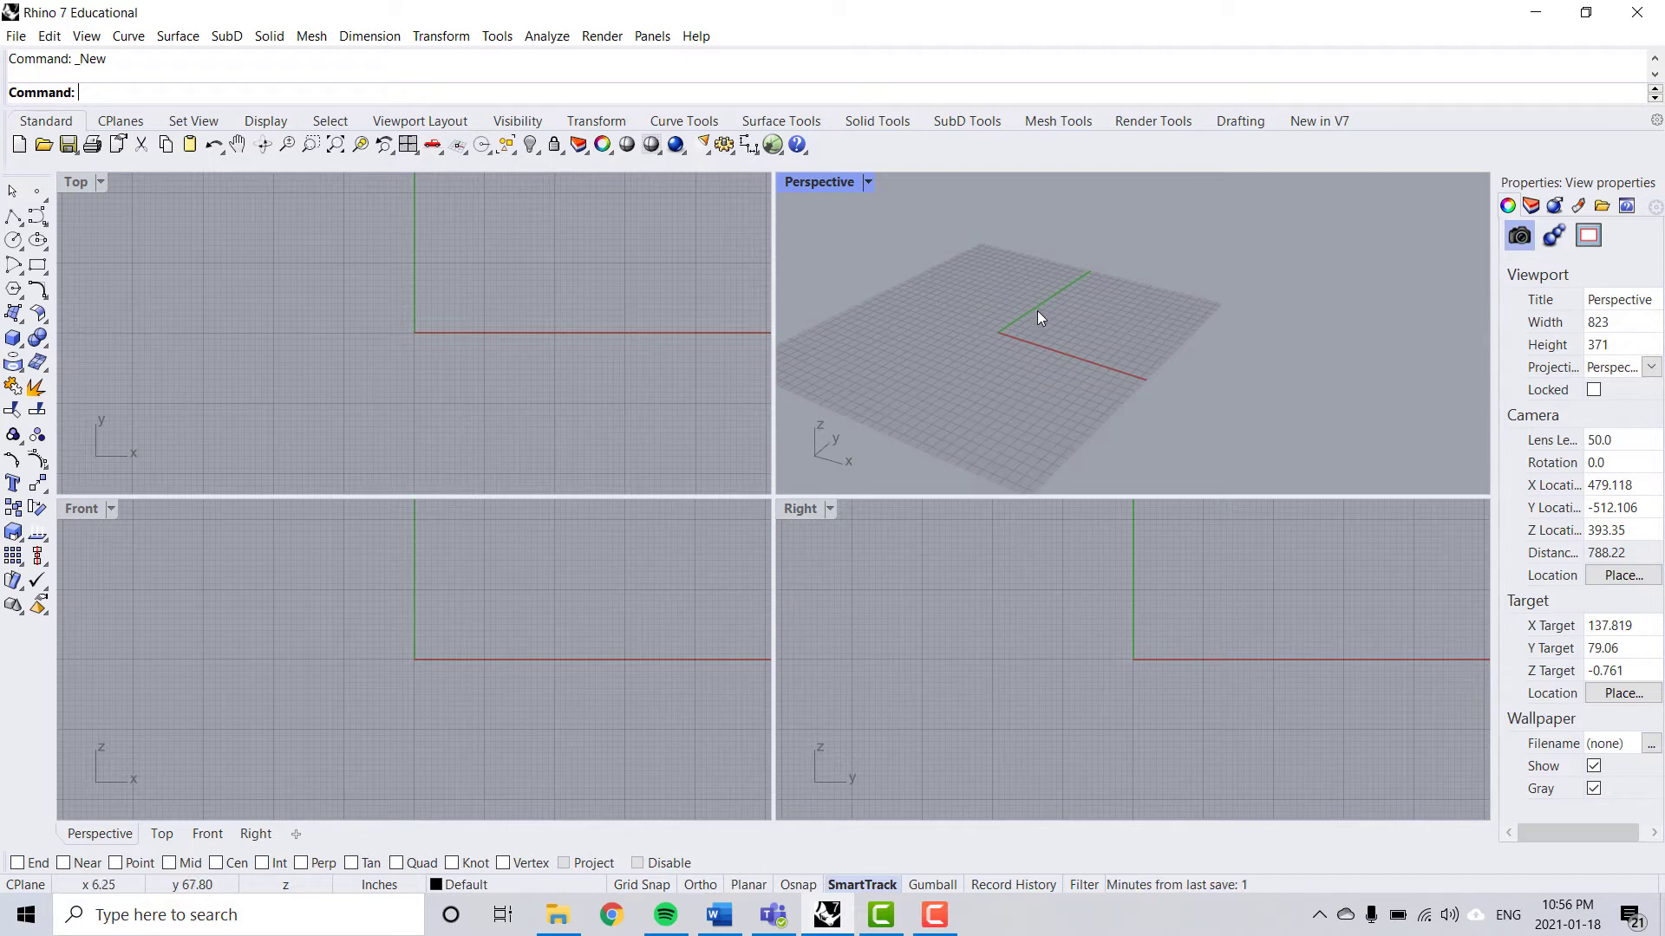
text(zoom)
key(Return)
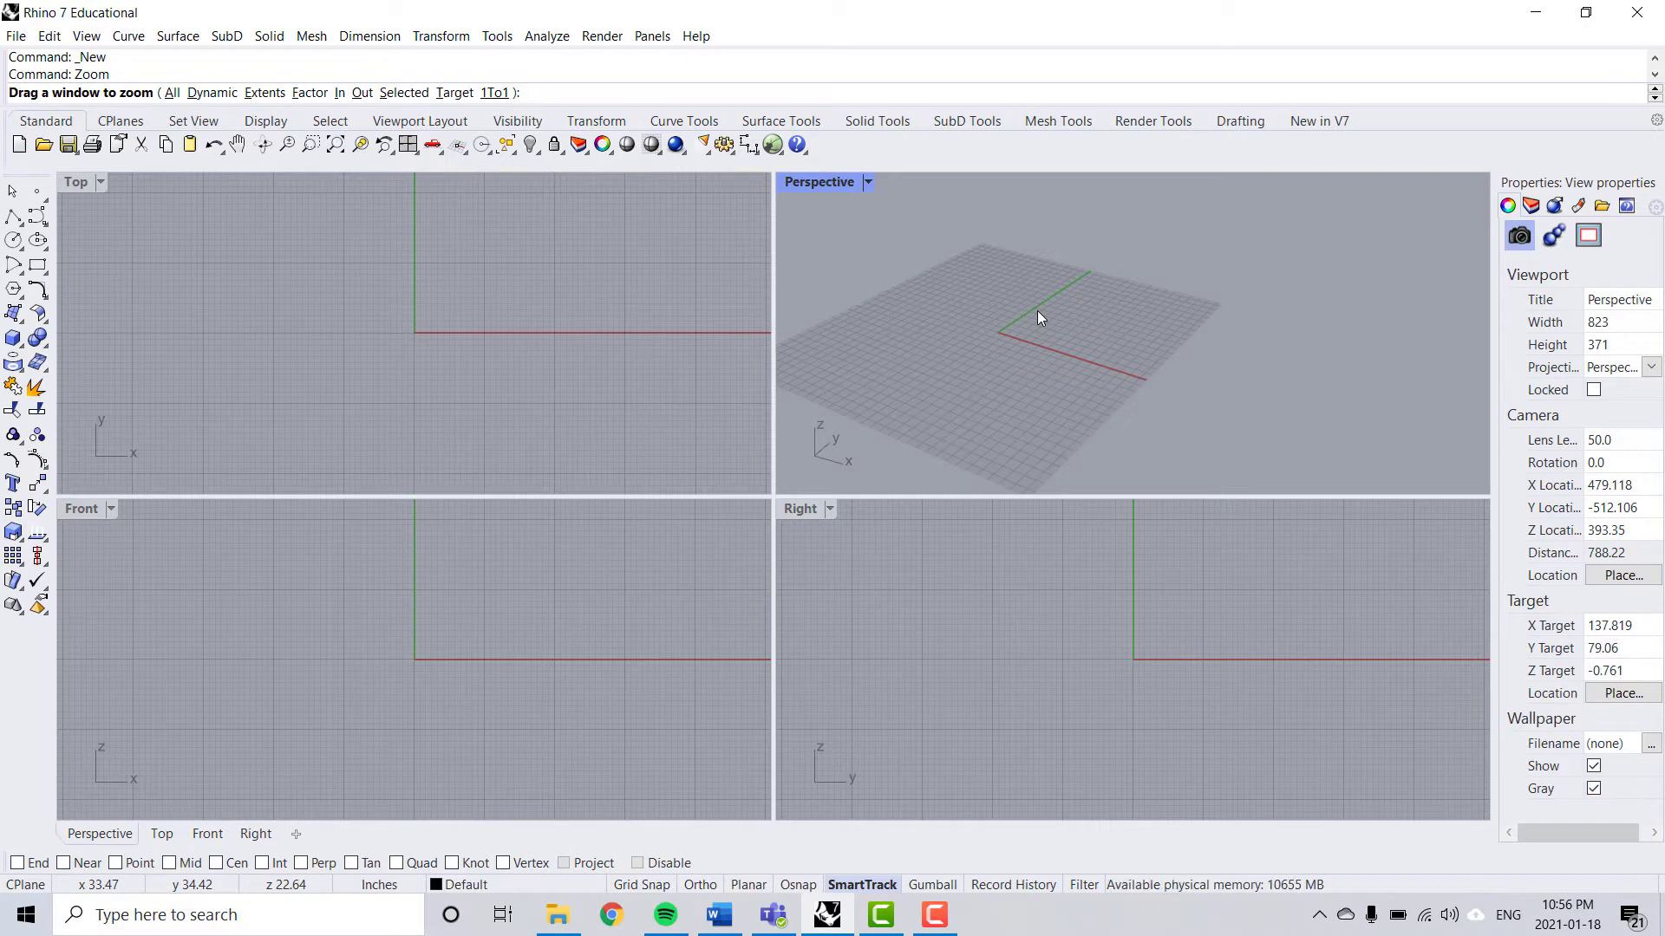
key(Escape)
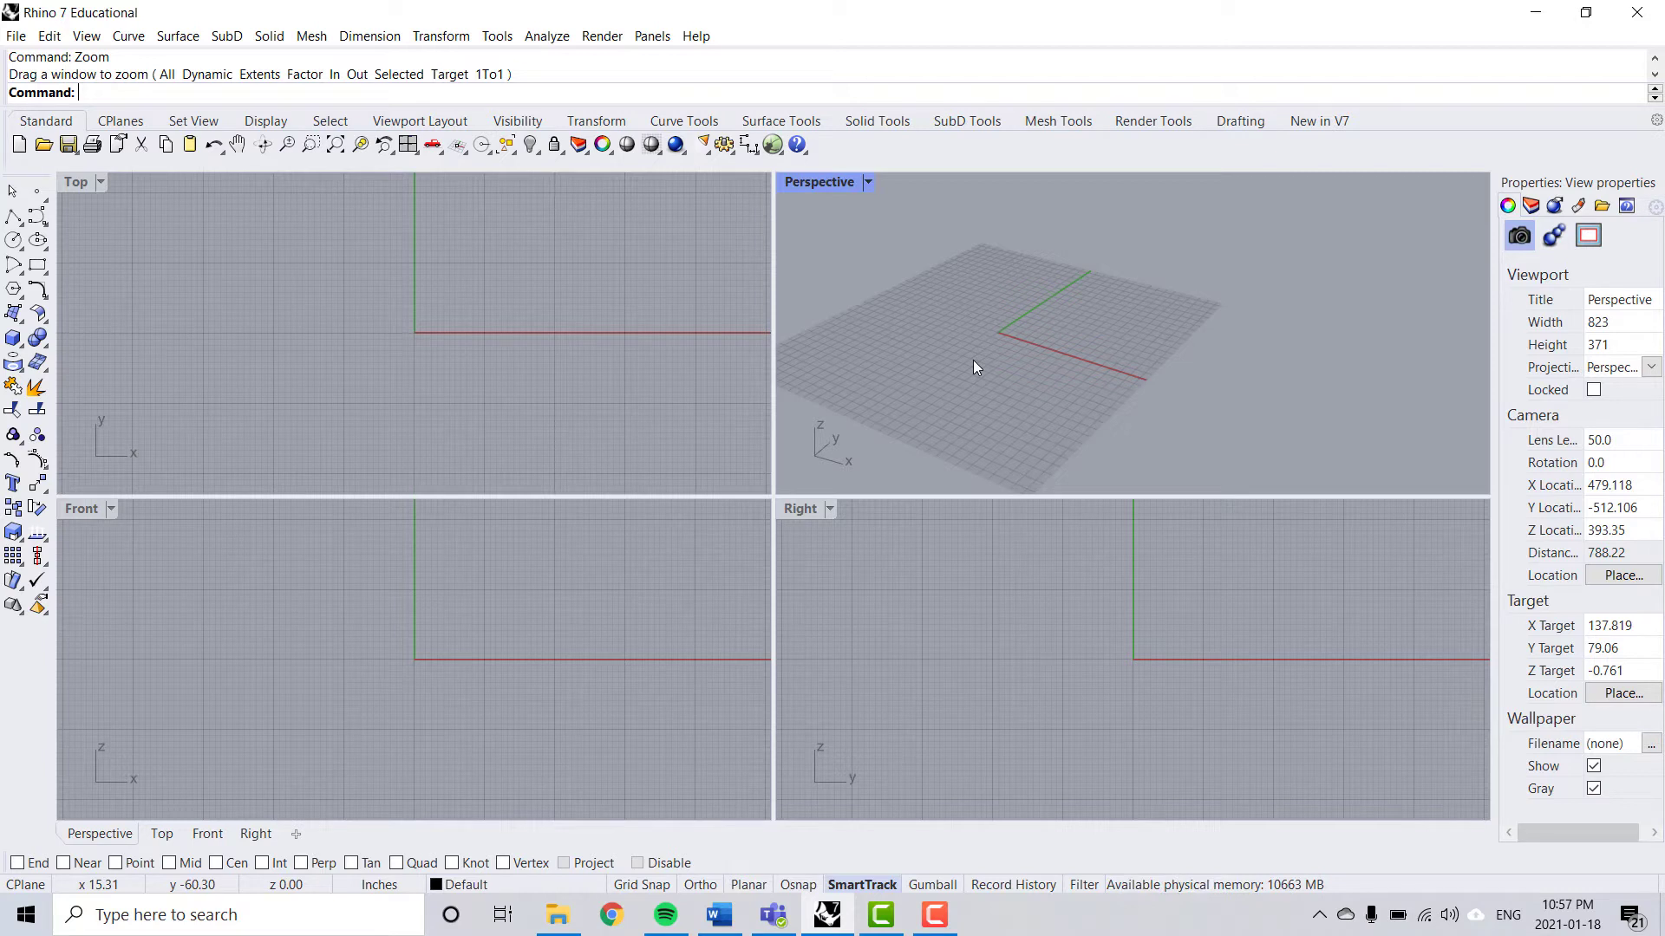
View the Perspective viewport maximized with its whole grid in sight, and restore the four-viewport layout
click(83, 519)
click(804, 513)
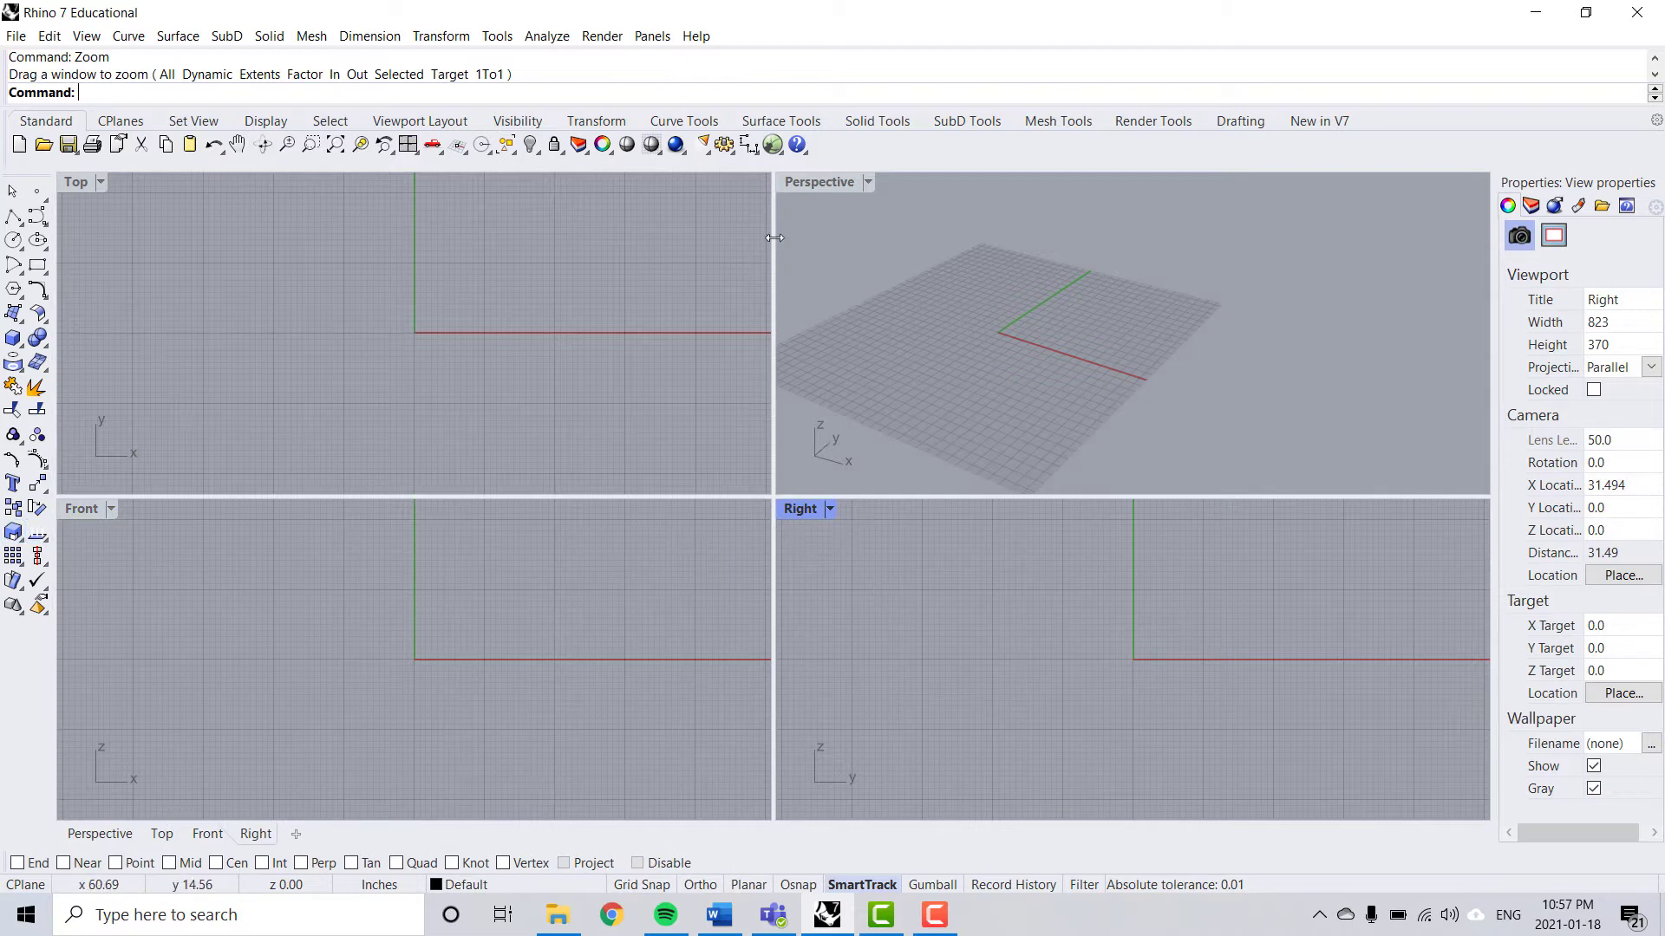
double_click(815, 182)
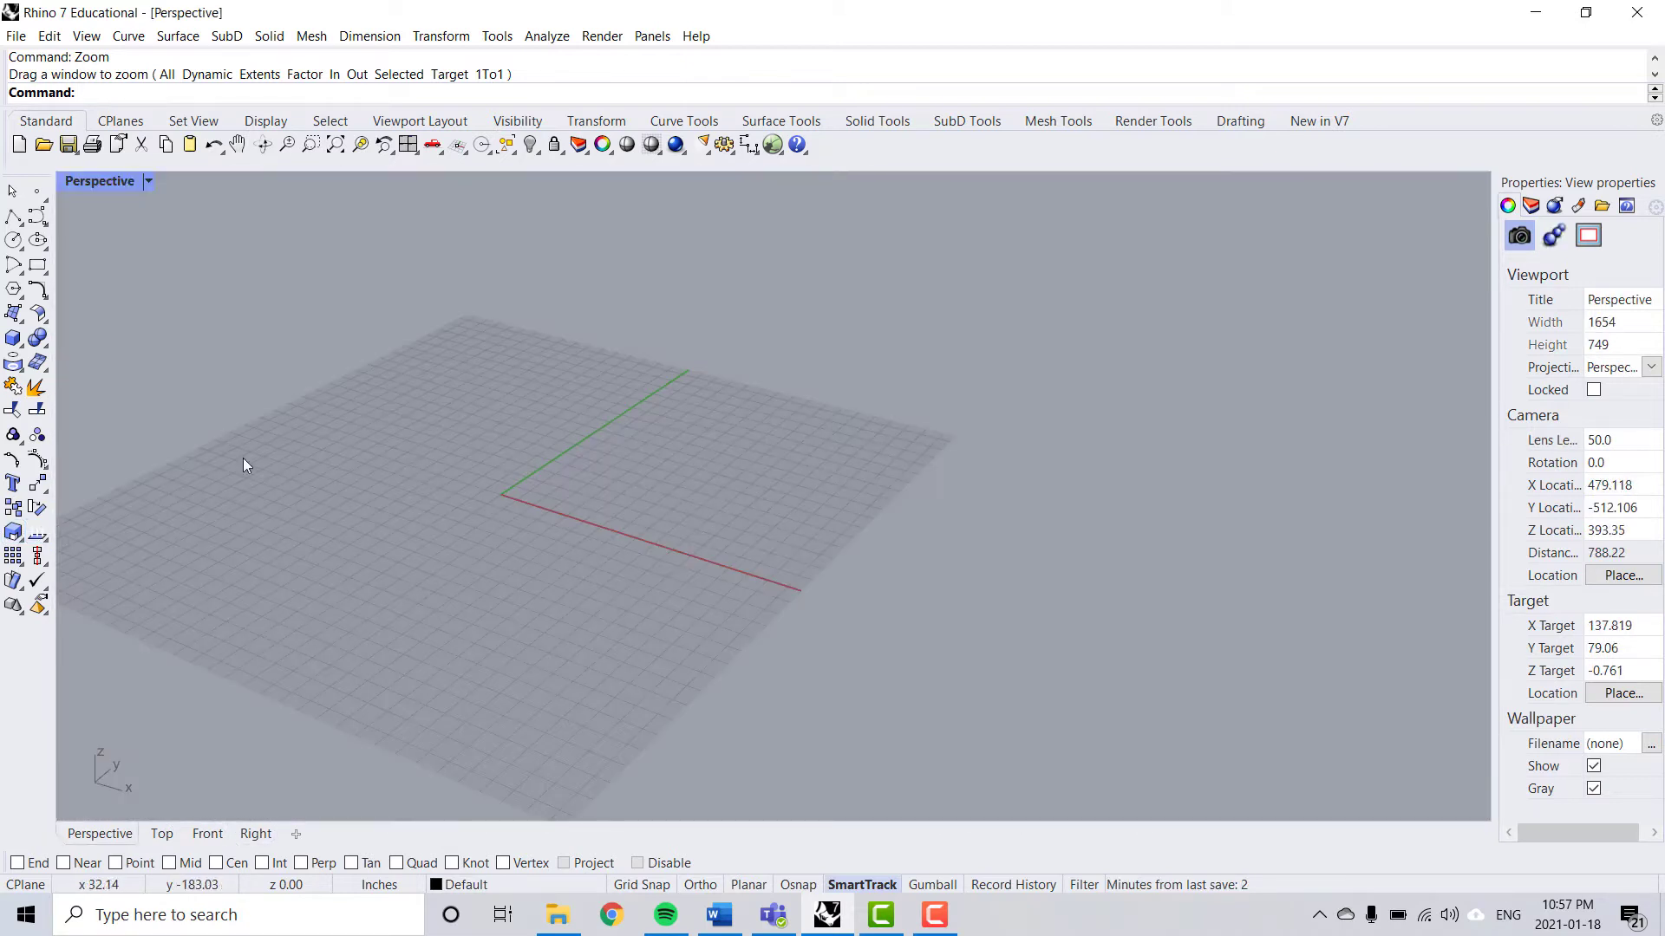
scroll(998, 513, down, 4)
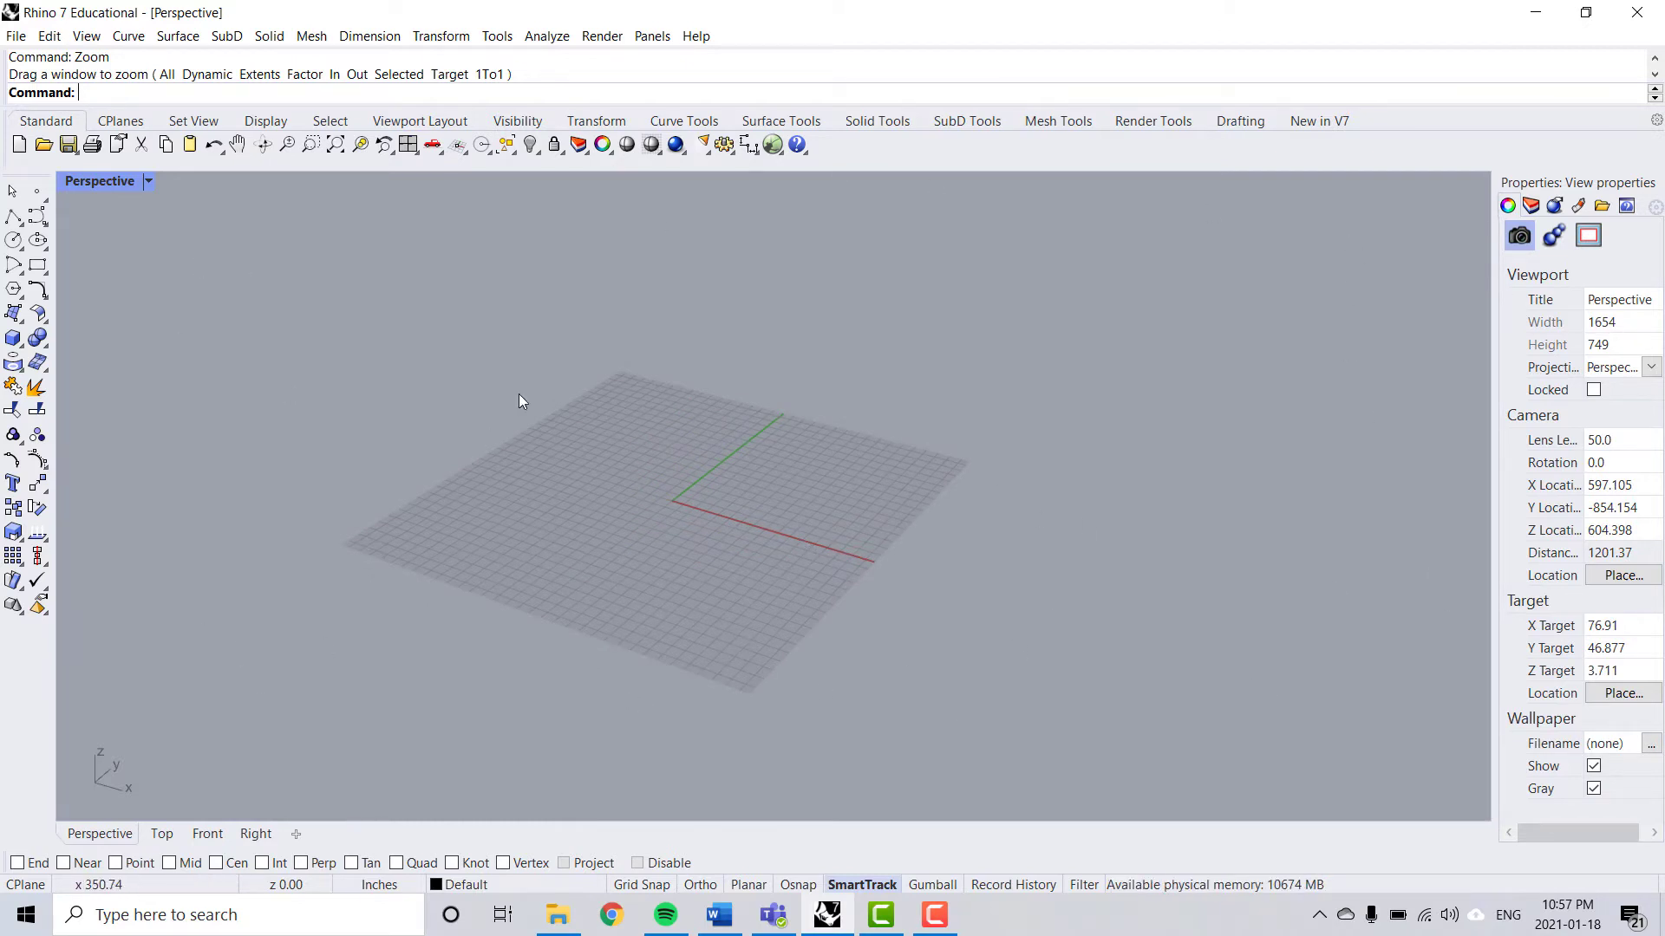
double_click(112, 181)
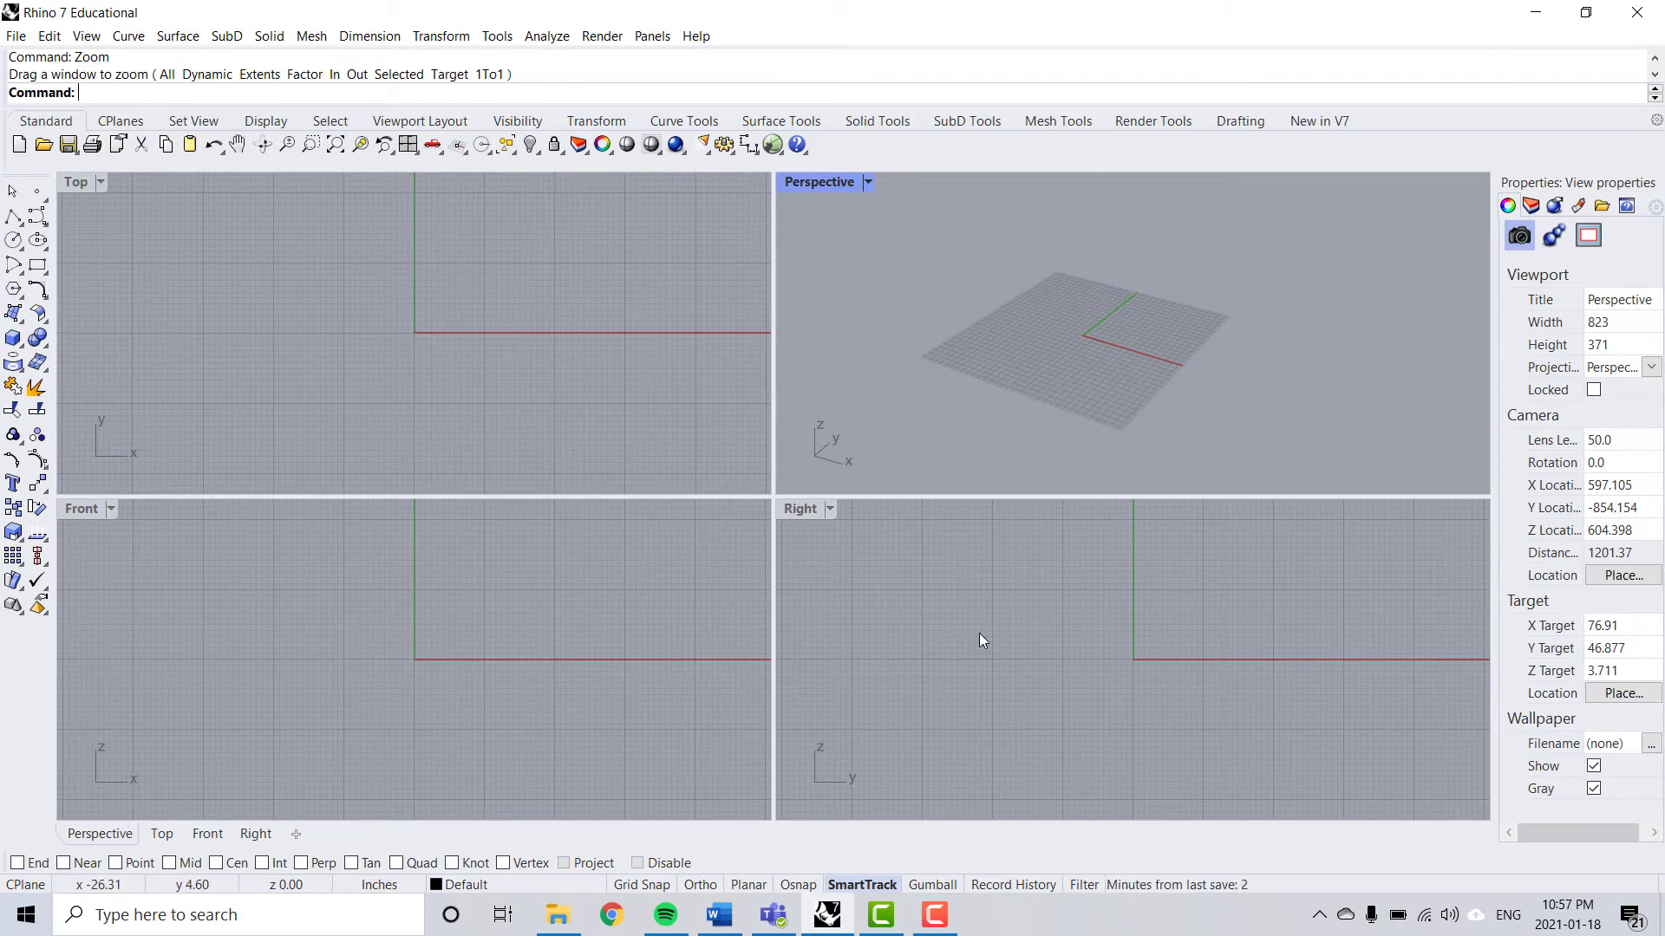
Make the Top viewport active and zoom out on its grid around the origin
click(80, 185)
scroll(534, 321, down, 2)
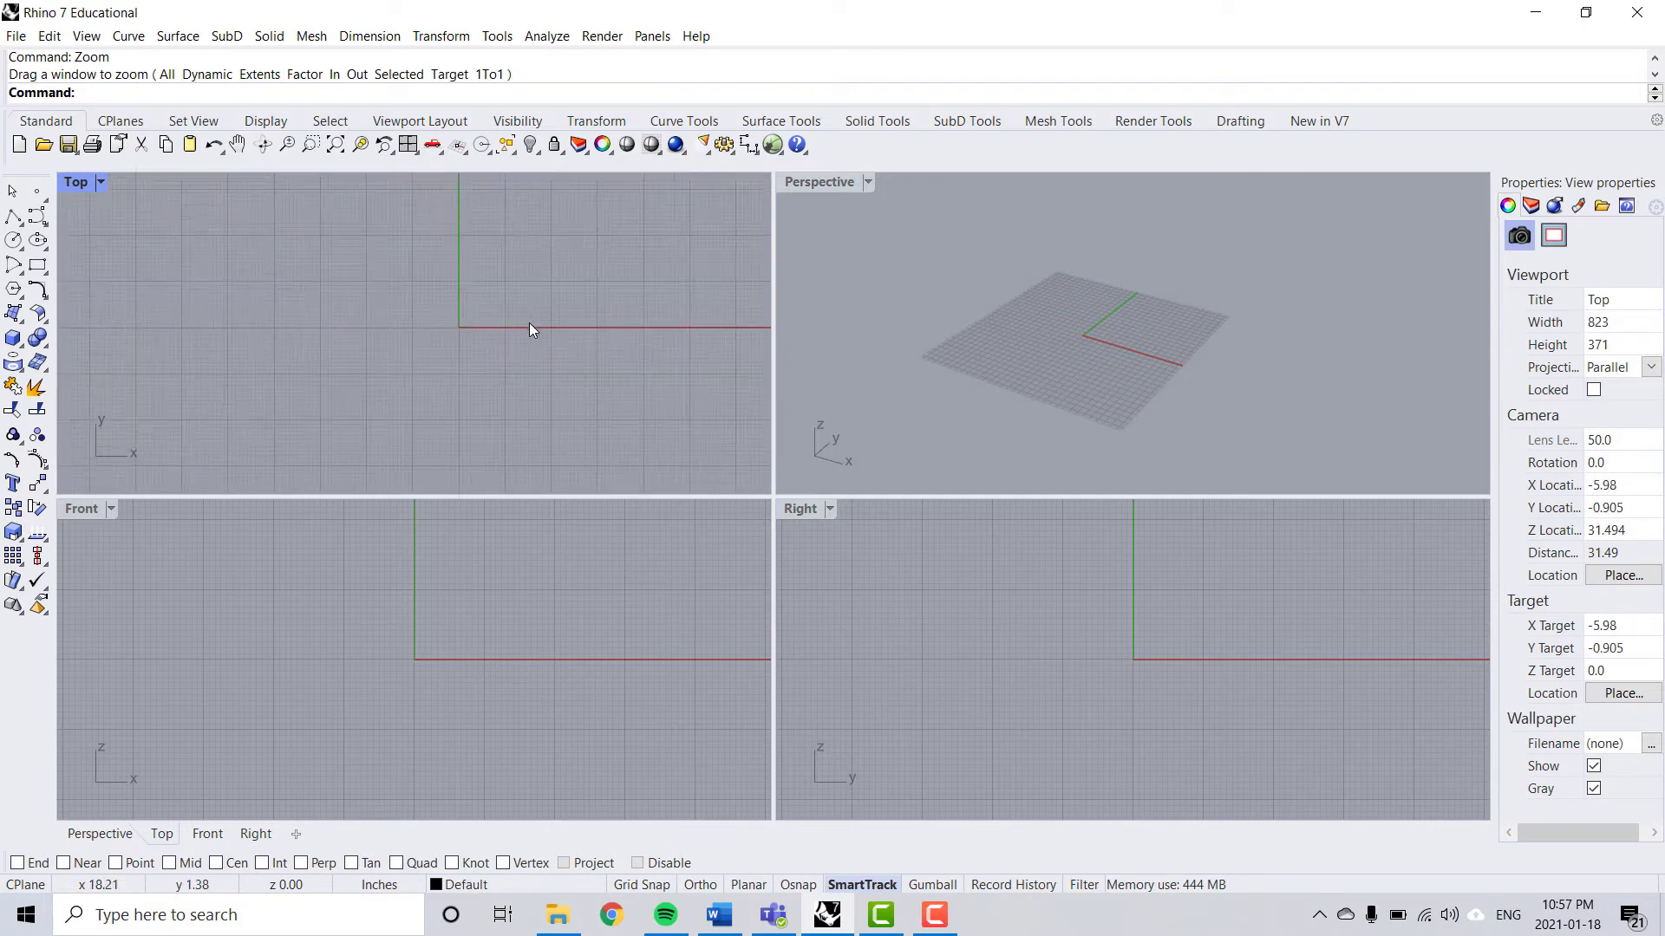
scroll(531, 330, down, 2)
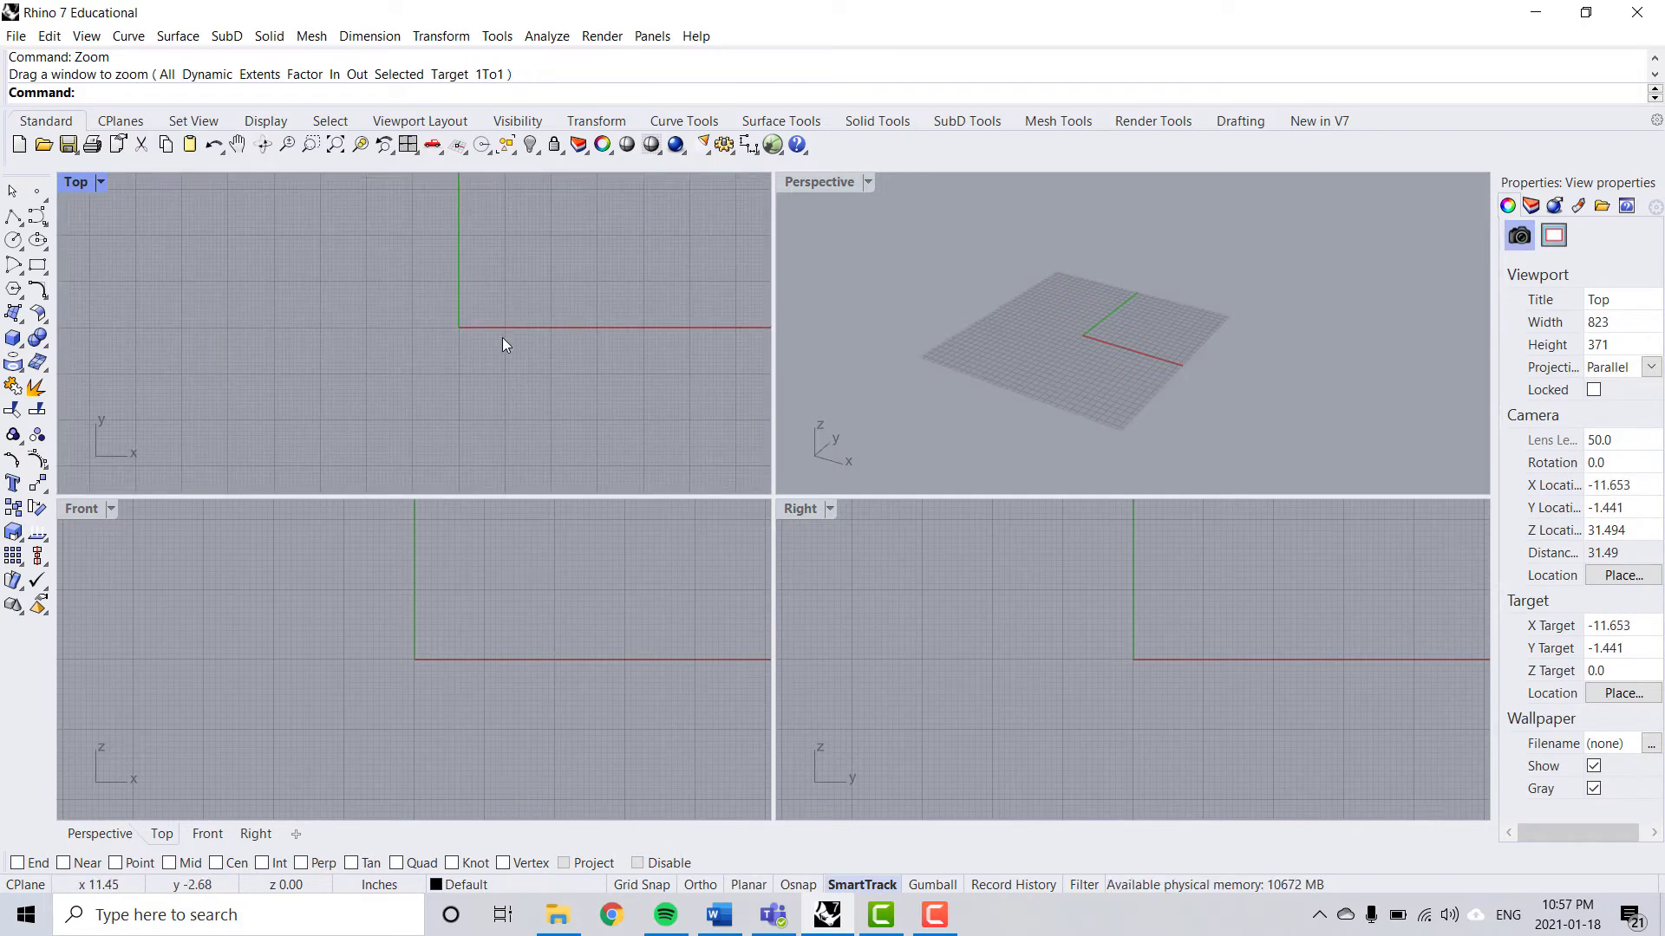
scroll(537, 325, down, 1)
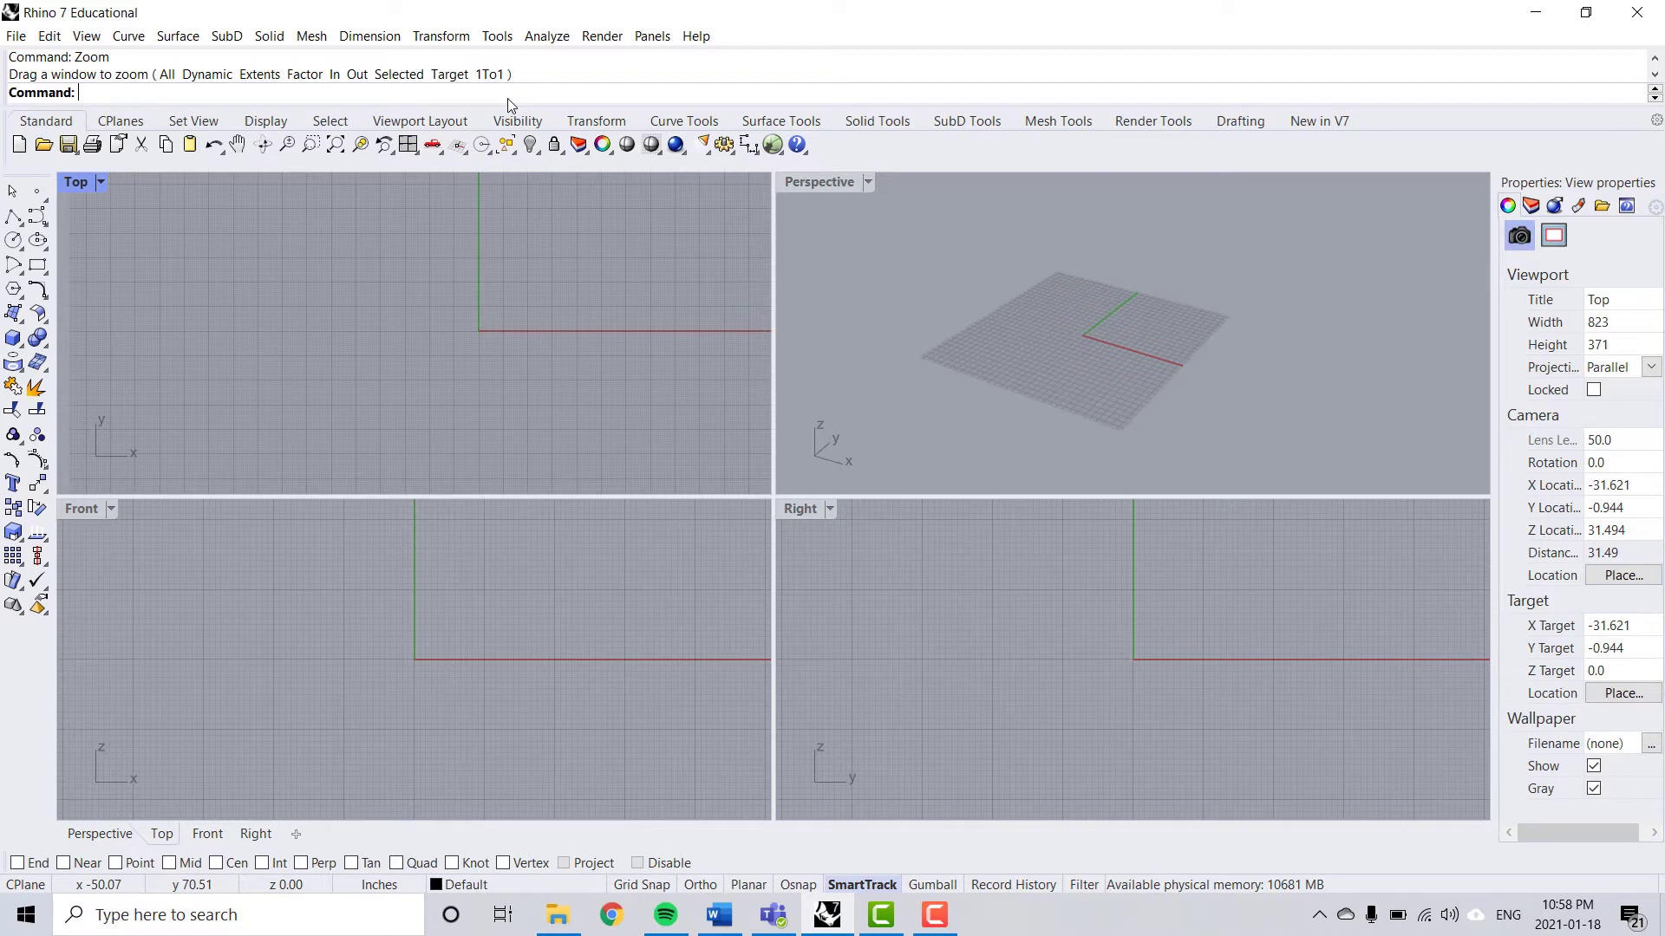
text(E)
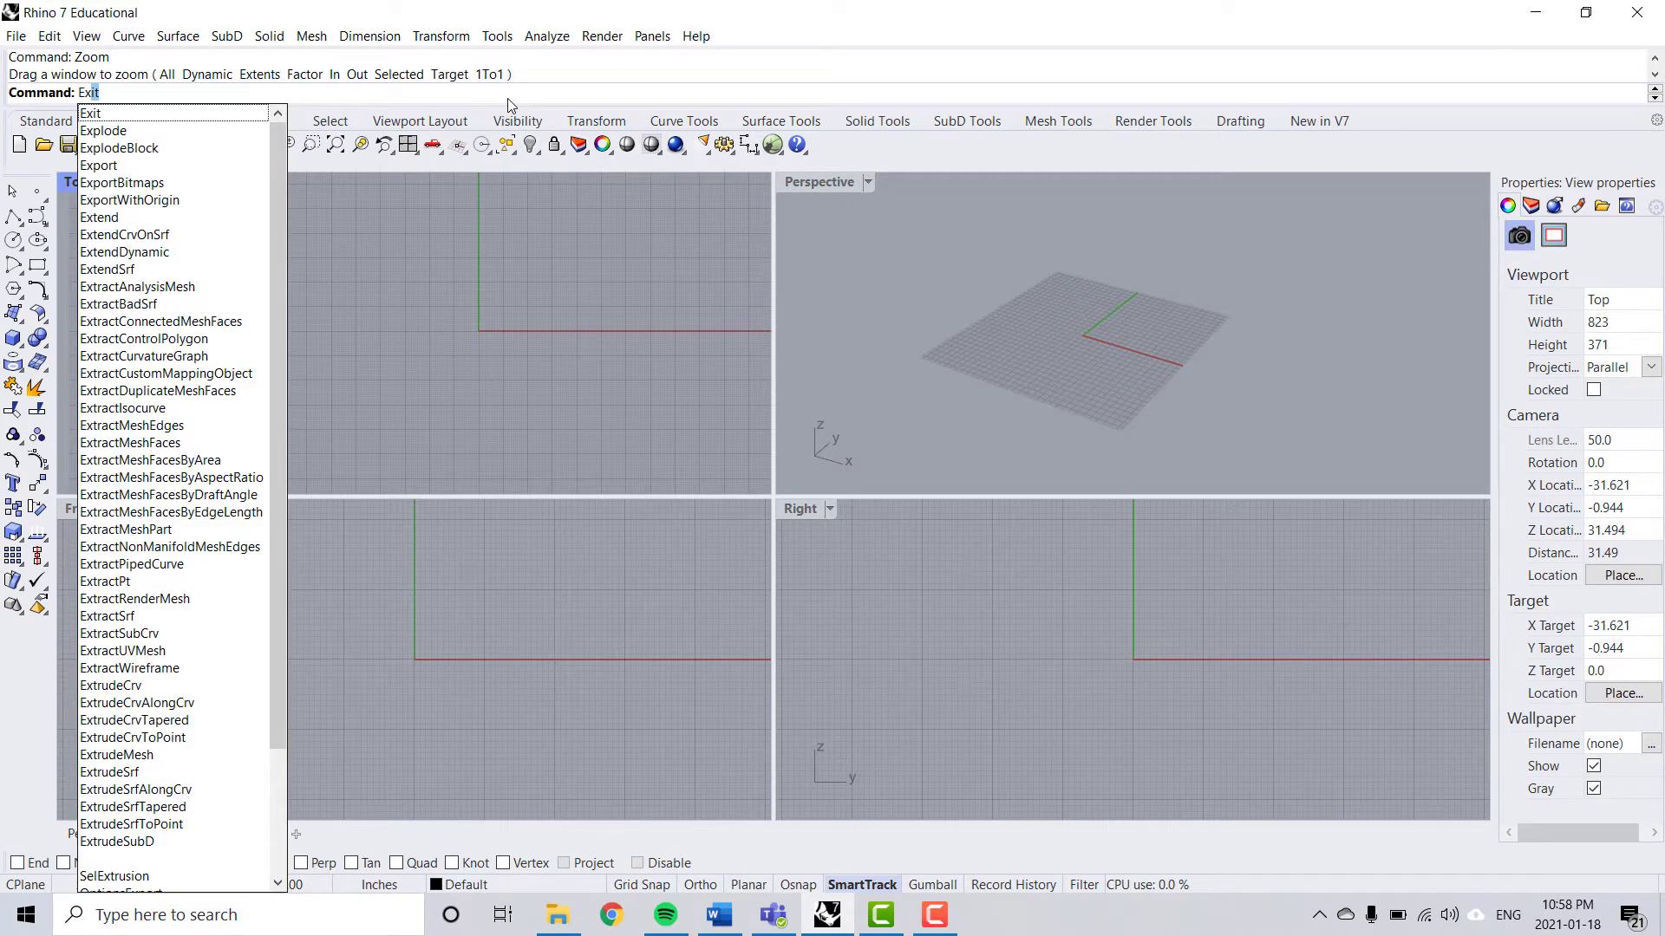
text(xtrudeCrv)
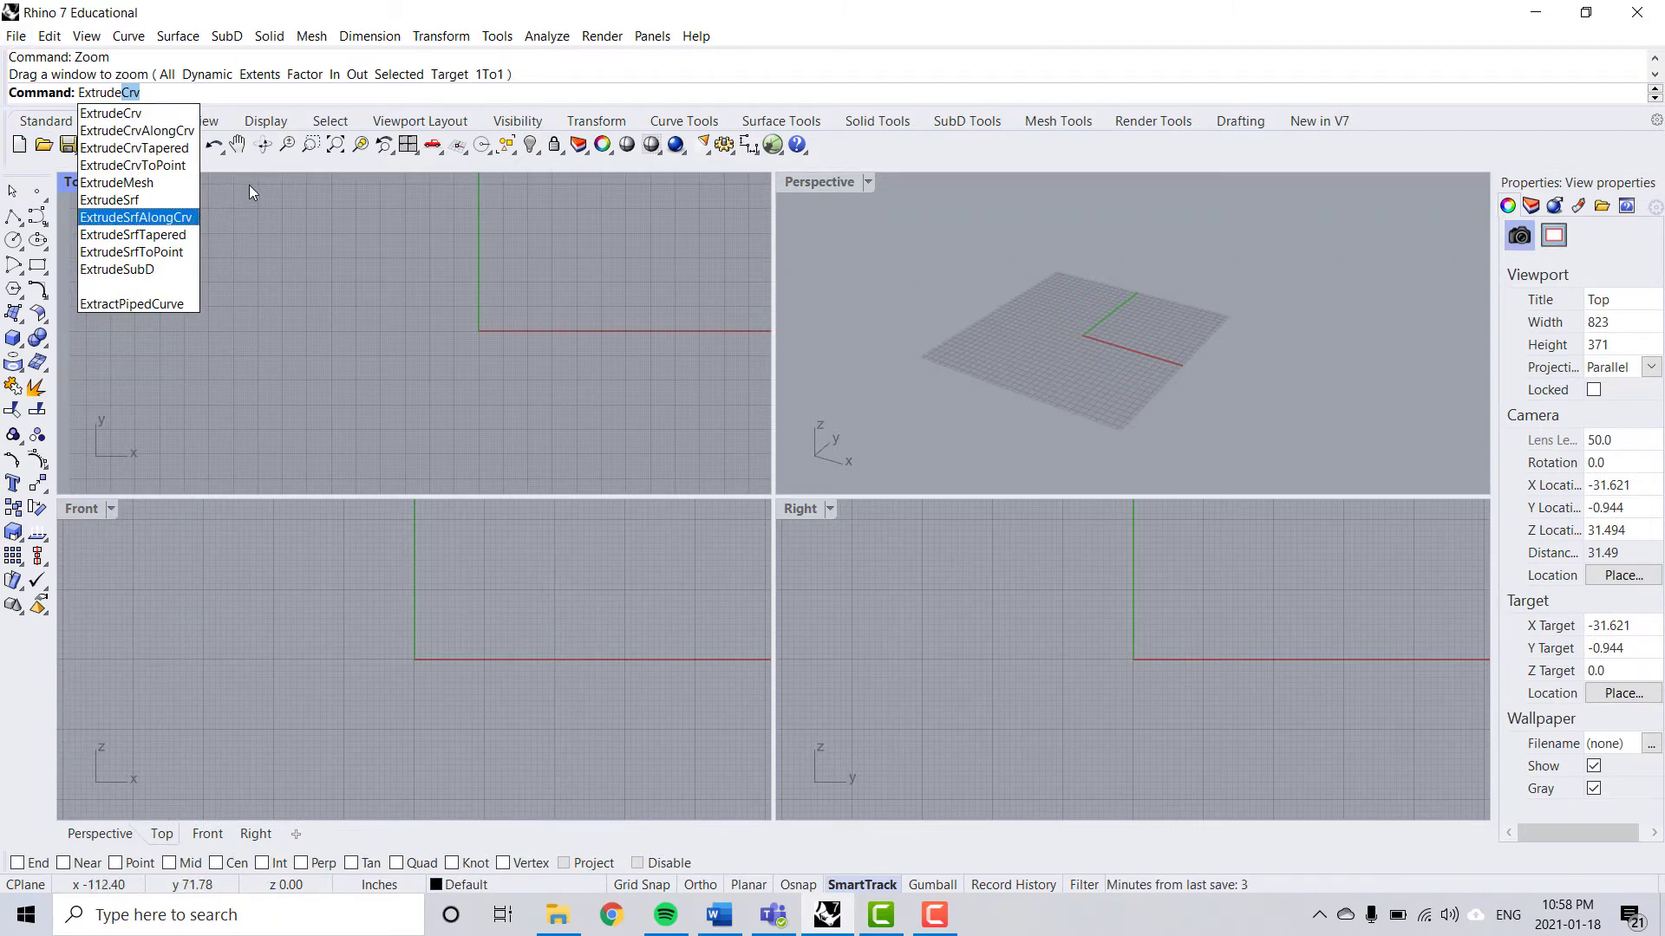
key(Escape)
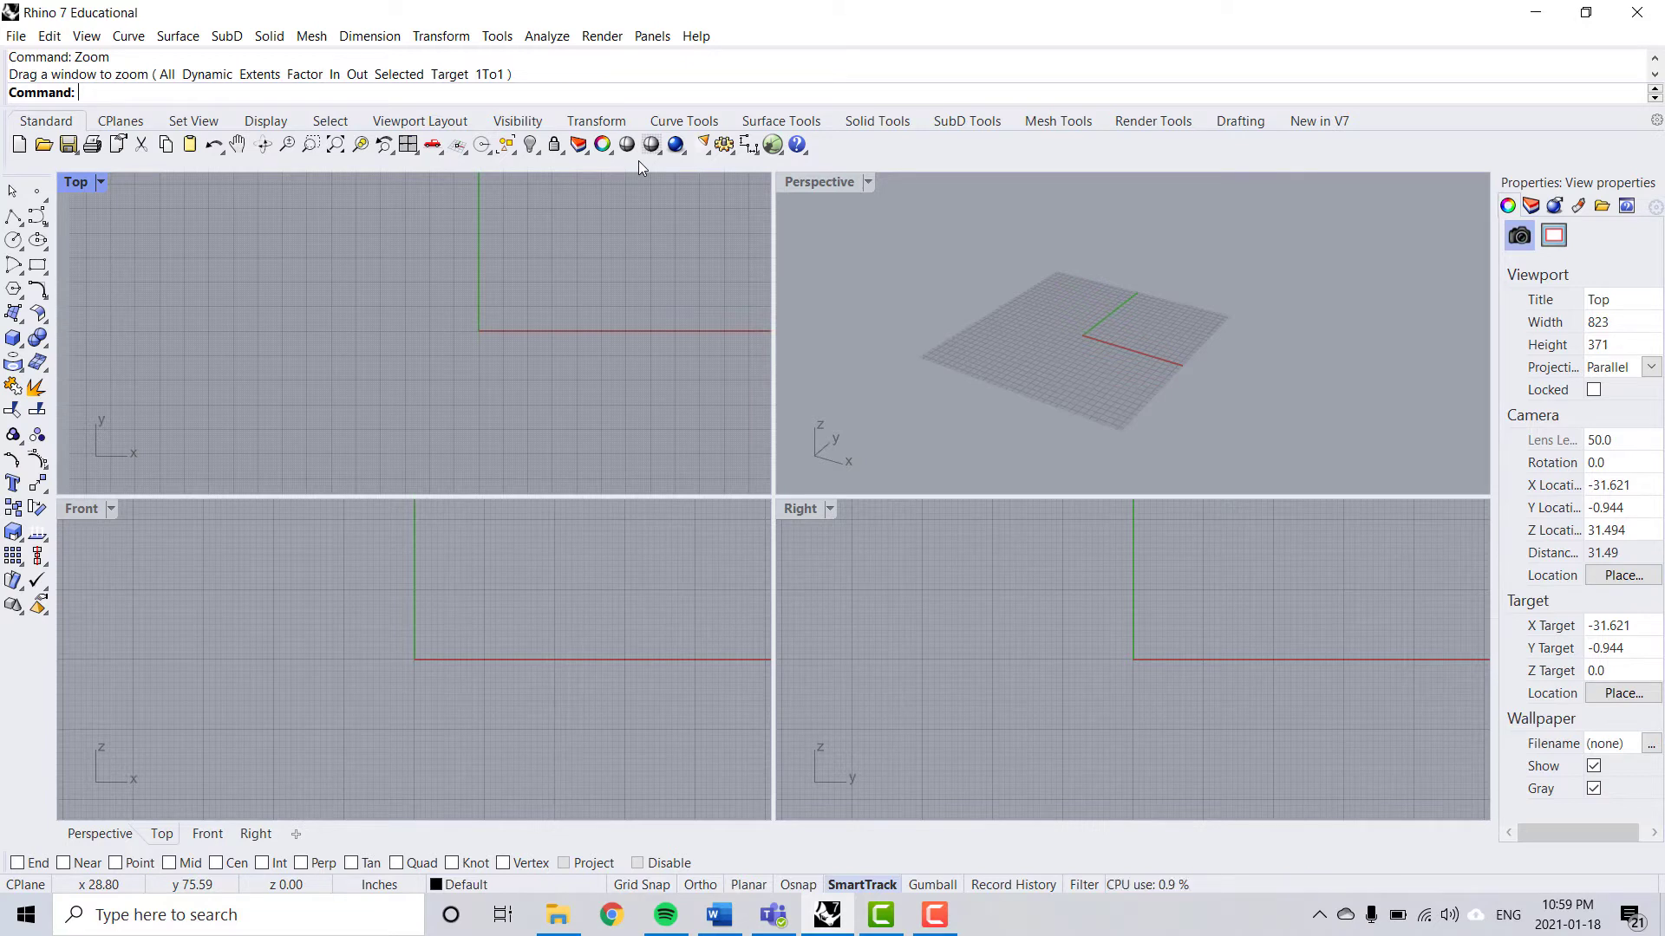
Draw an open two-segment polyline around the green Y axis in the Top viewport using the Polyline command, and select it
text(Polyli)
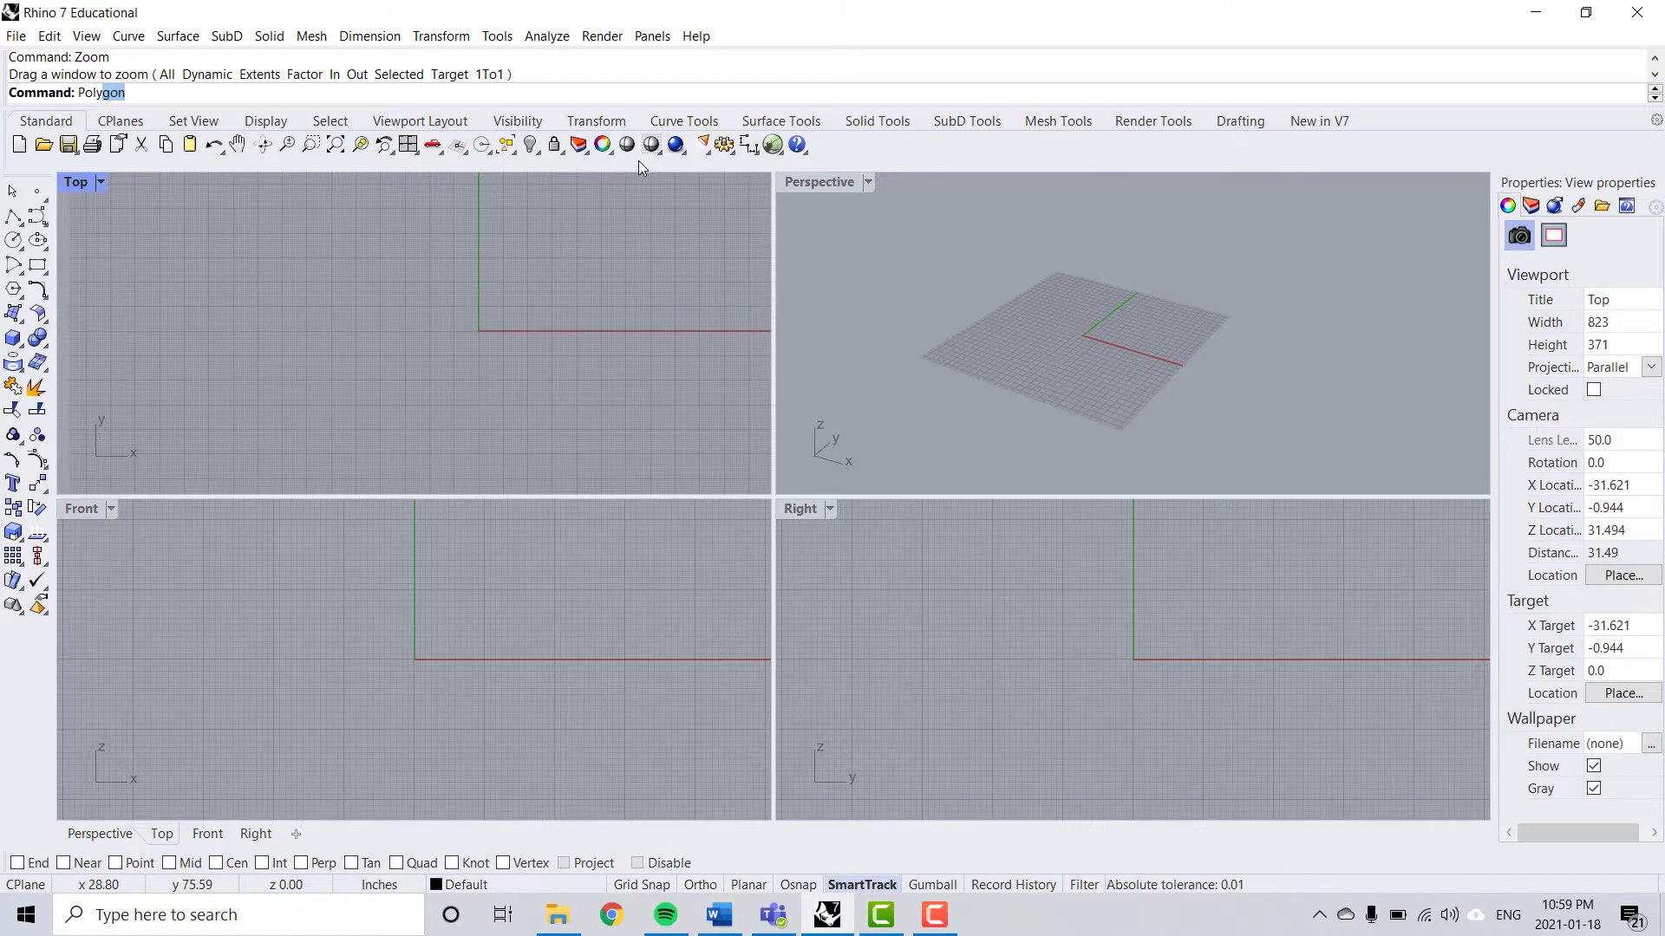
text(ne)
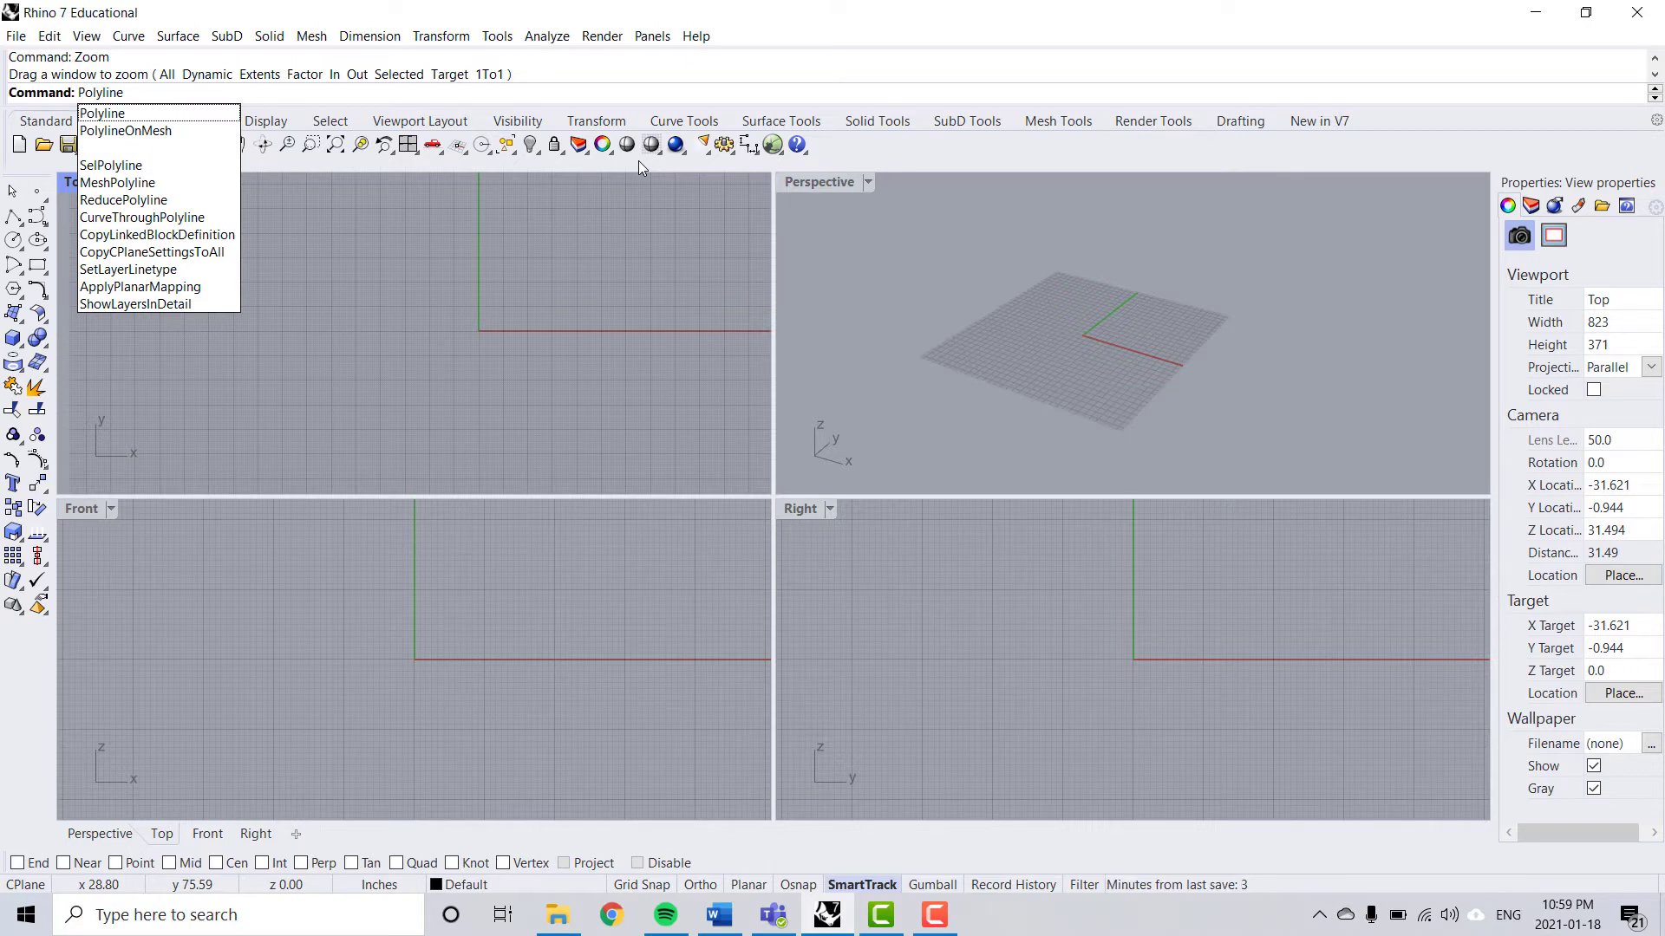
key(Return)
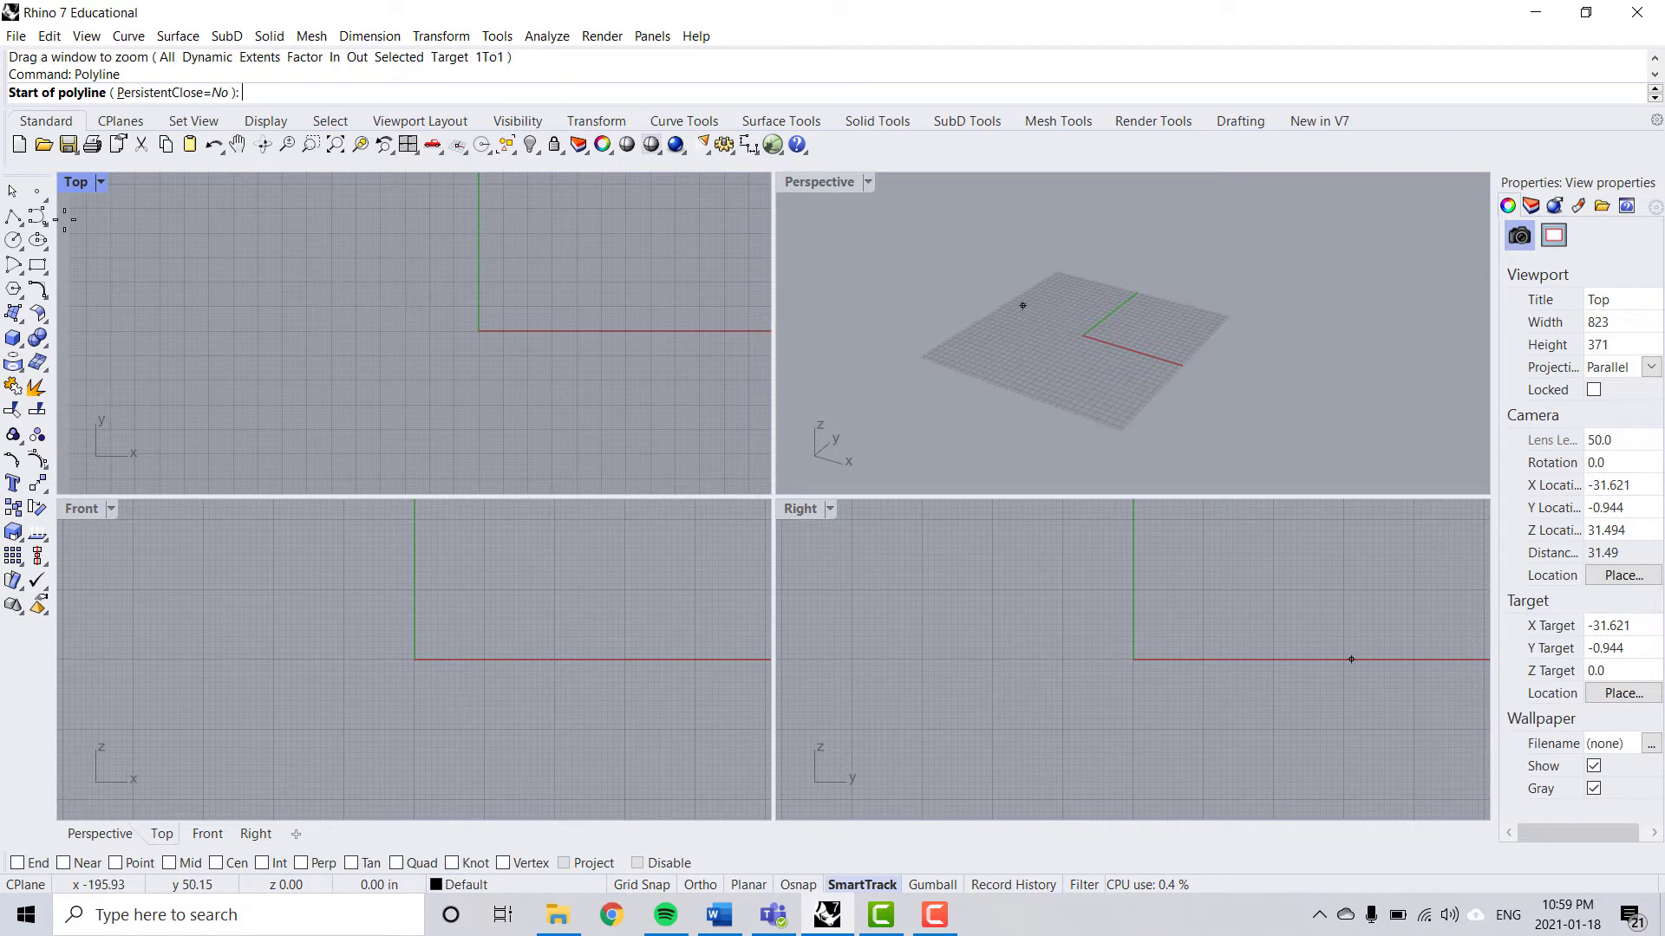
click(354, 299)
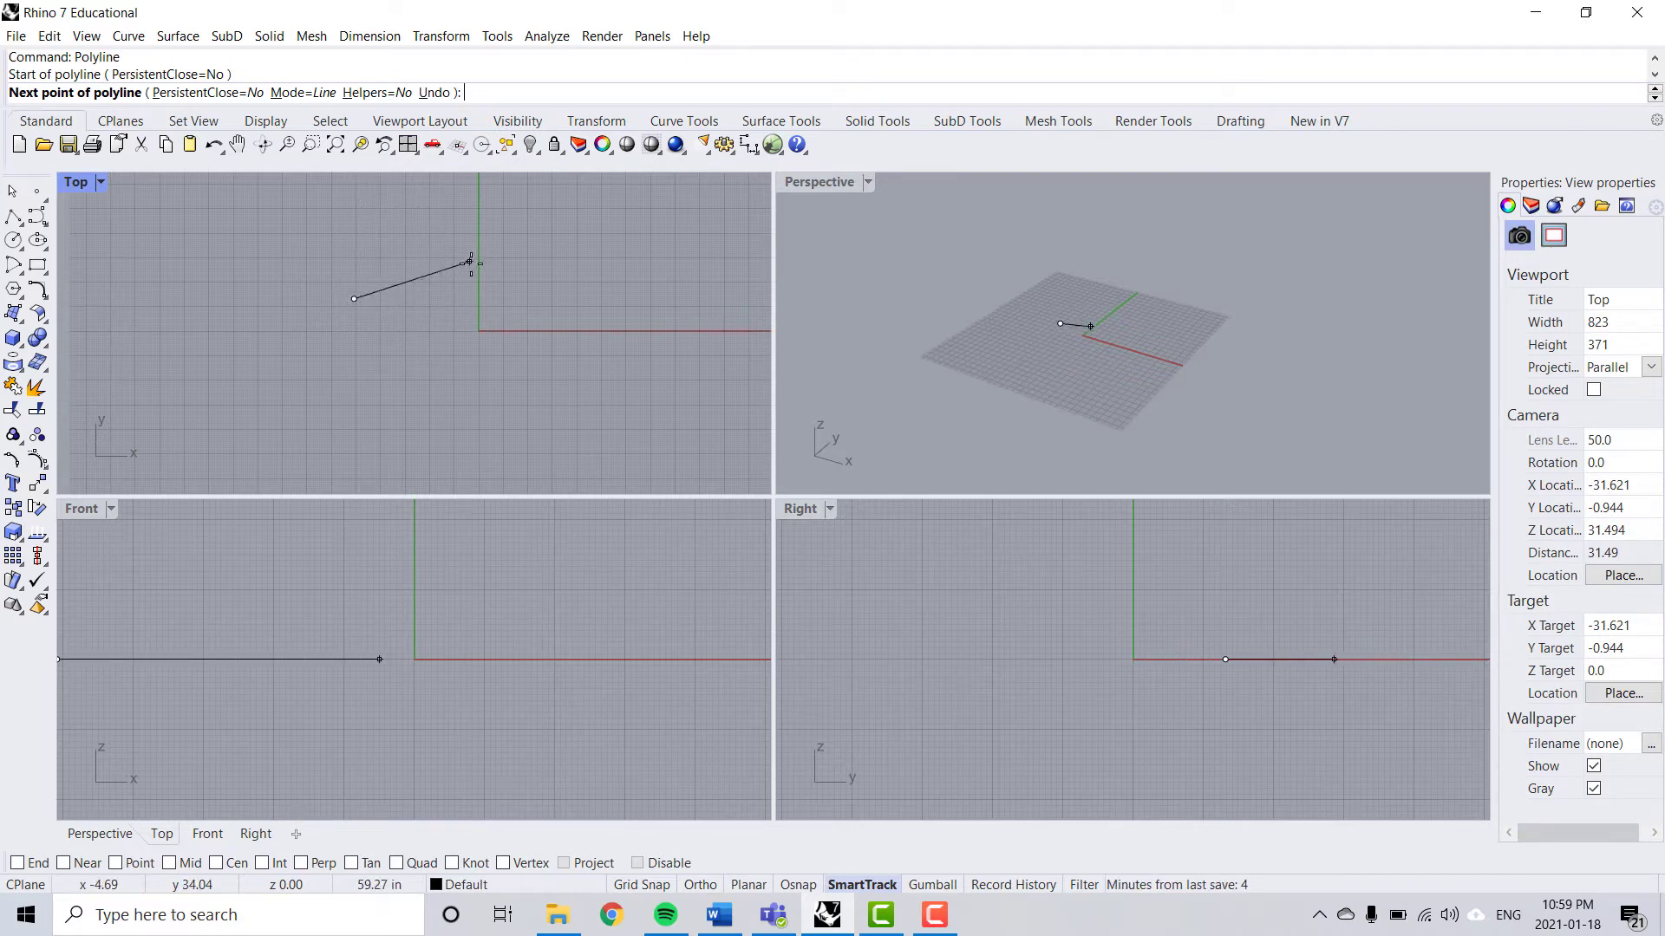
click(498, 279)
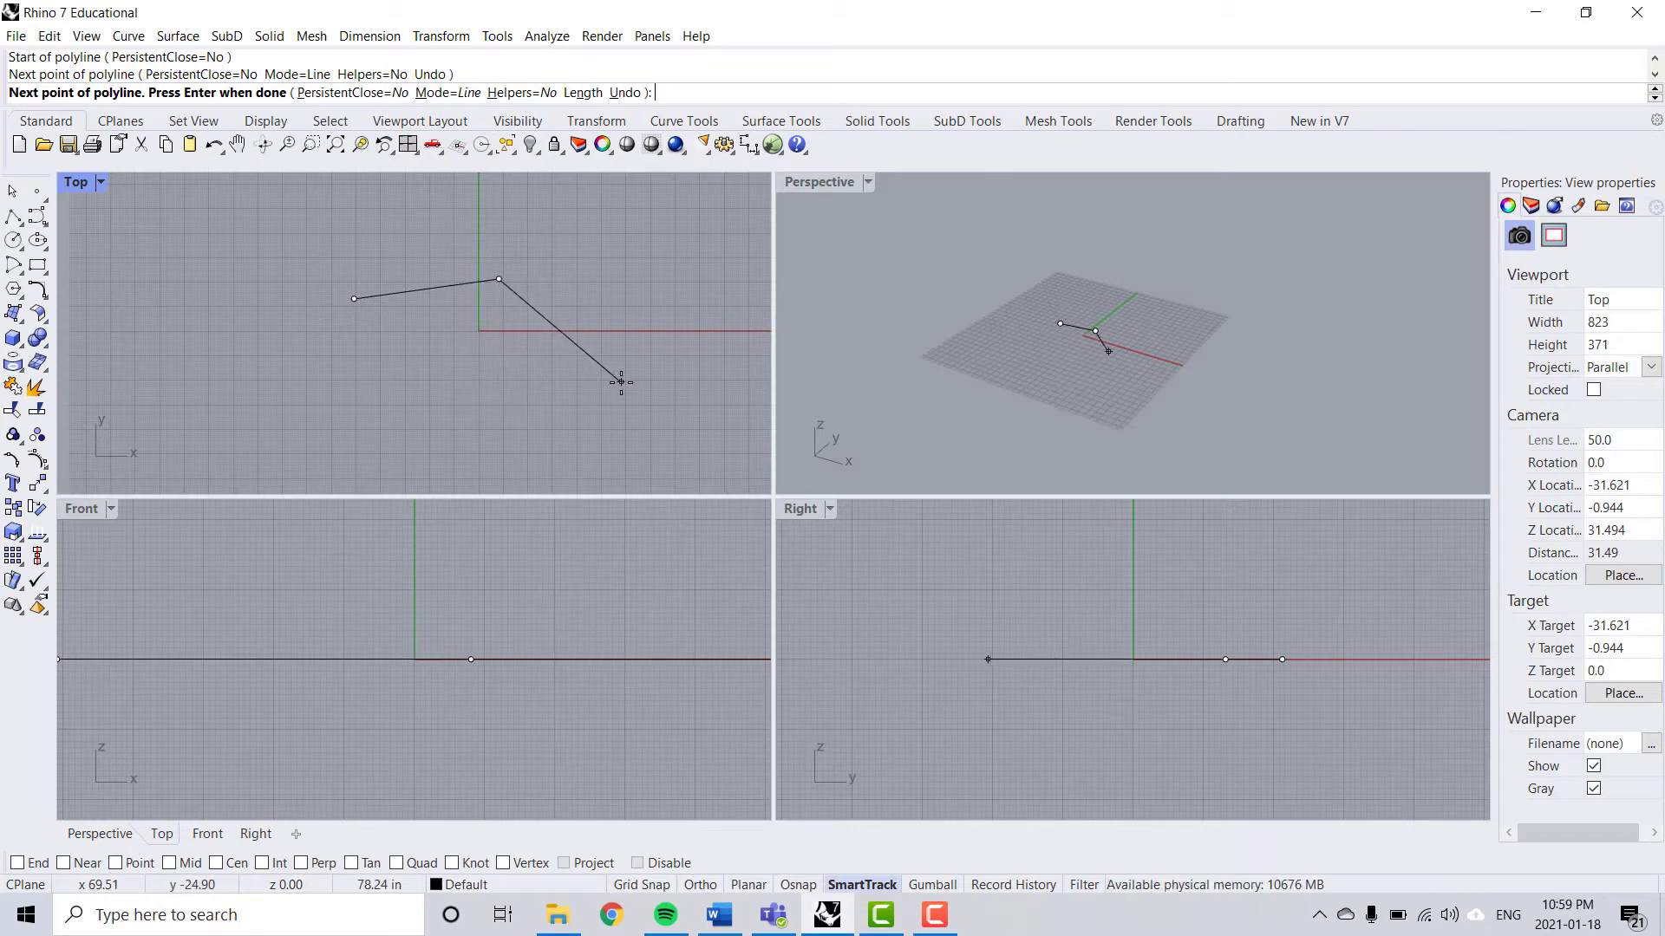
click(427, 405)
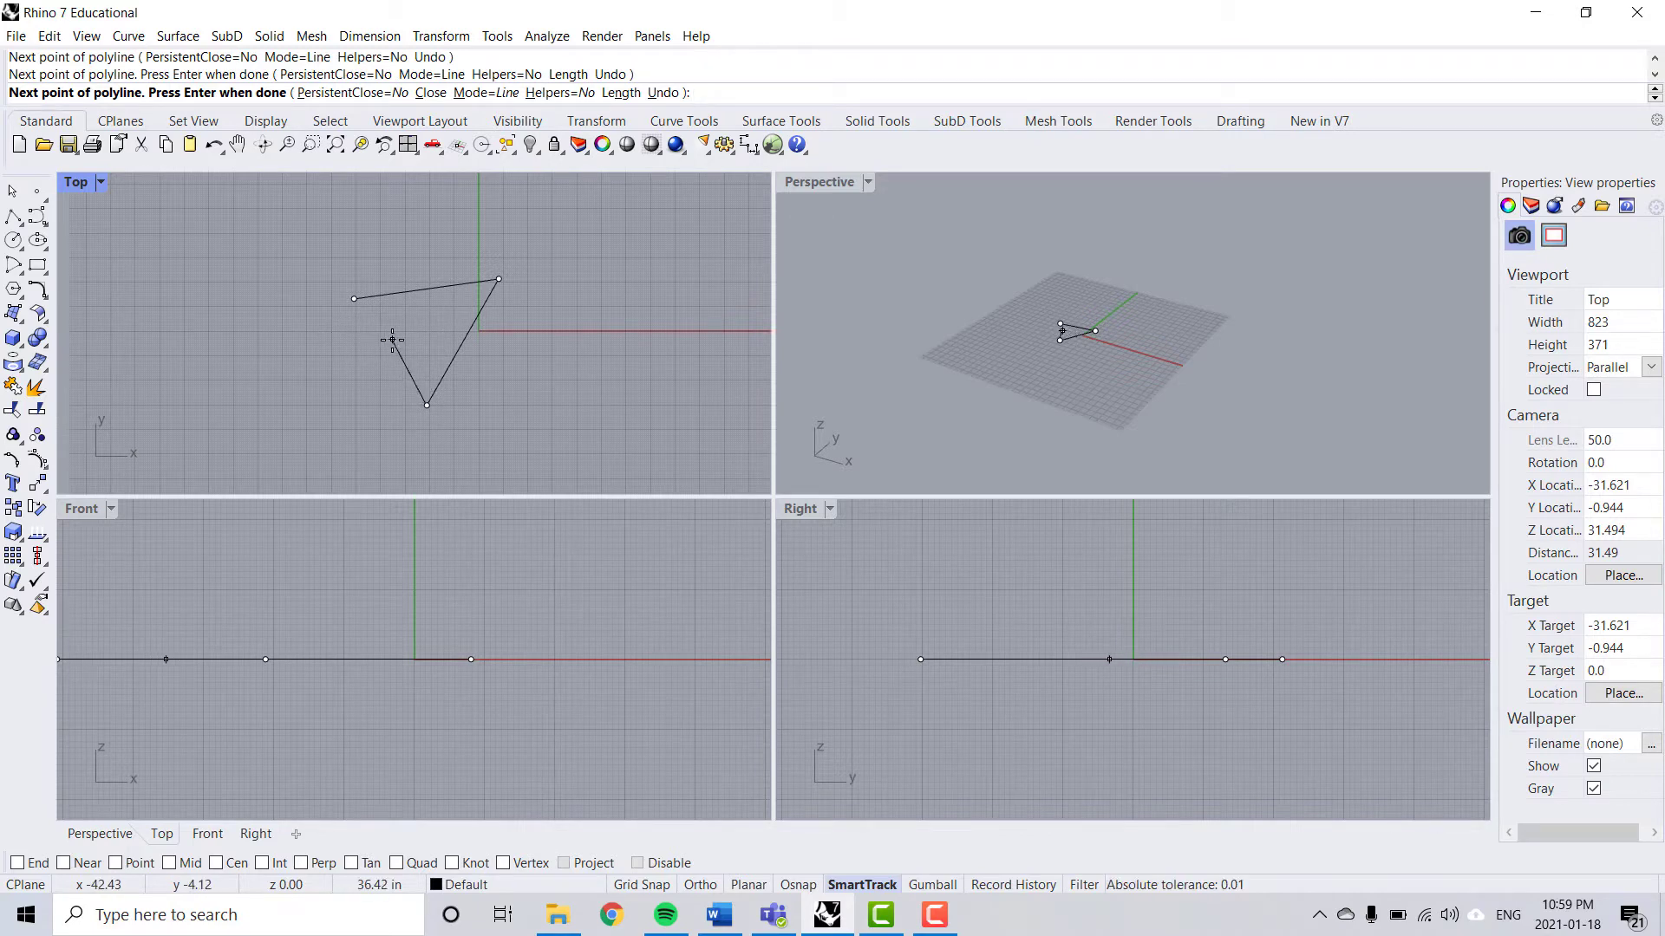
key(Return)
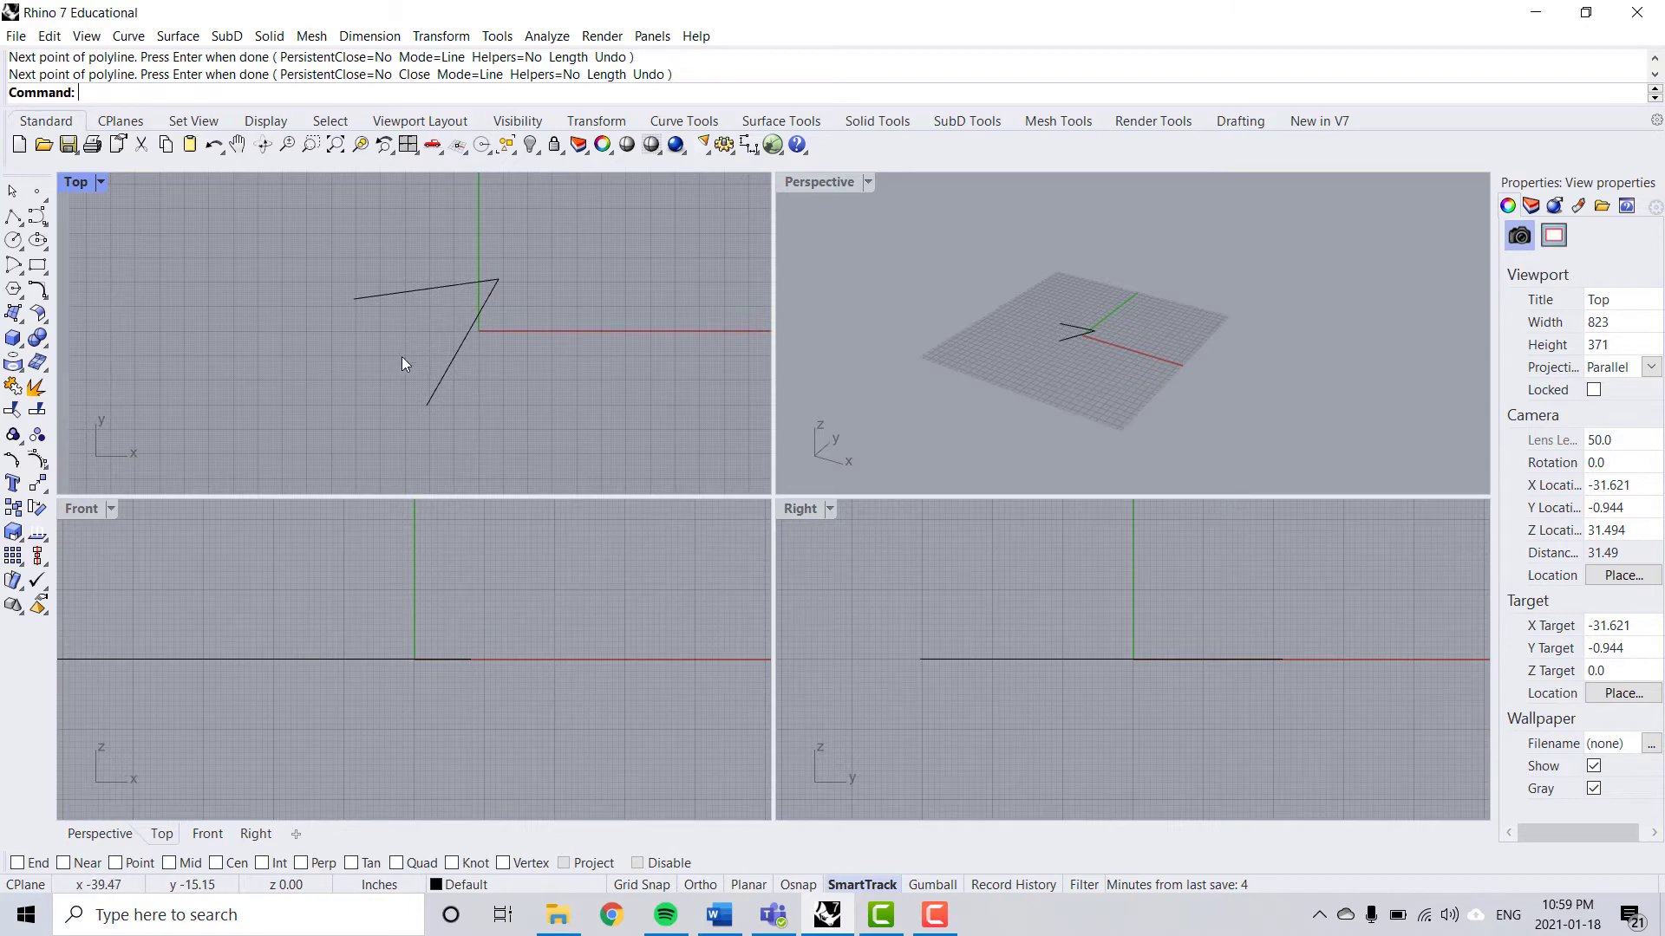
click(443, 377)
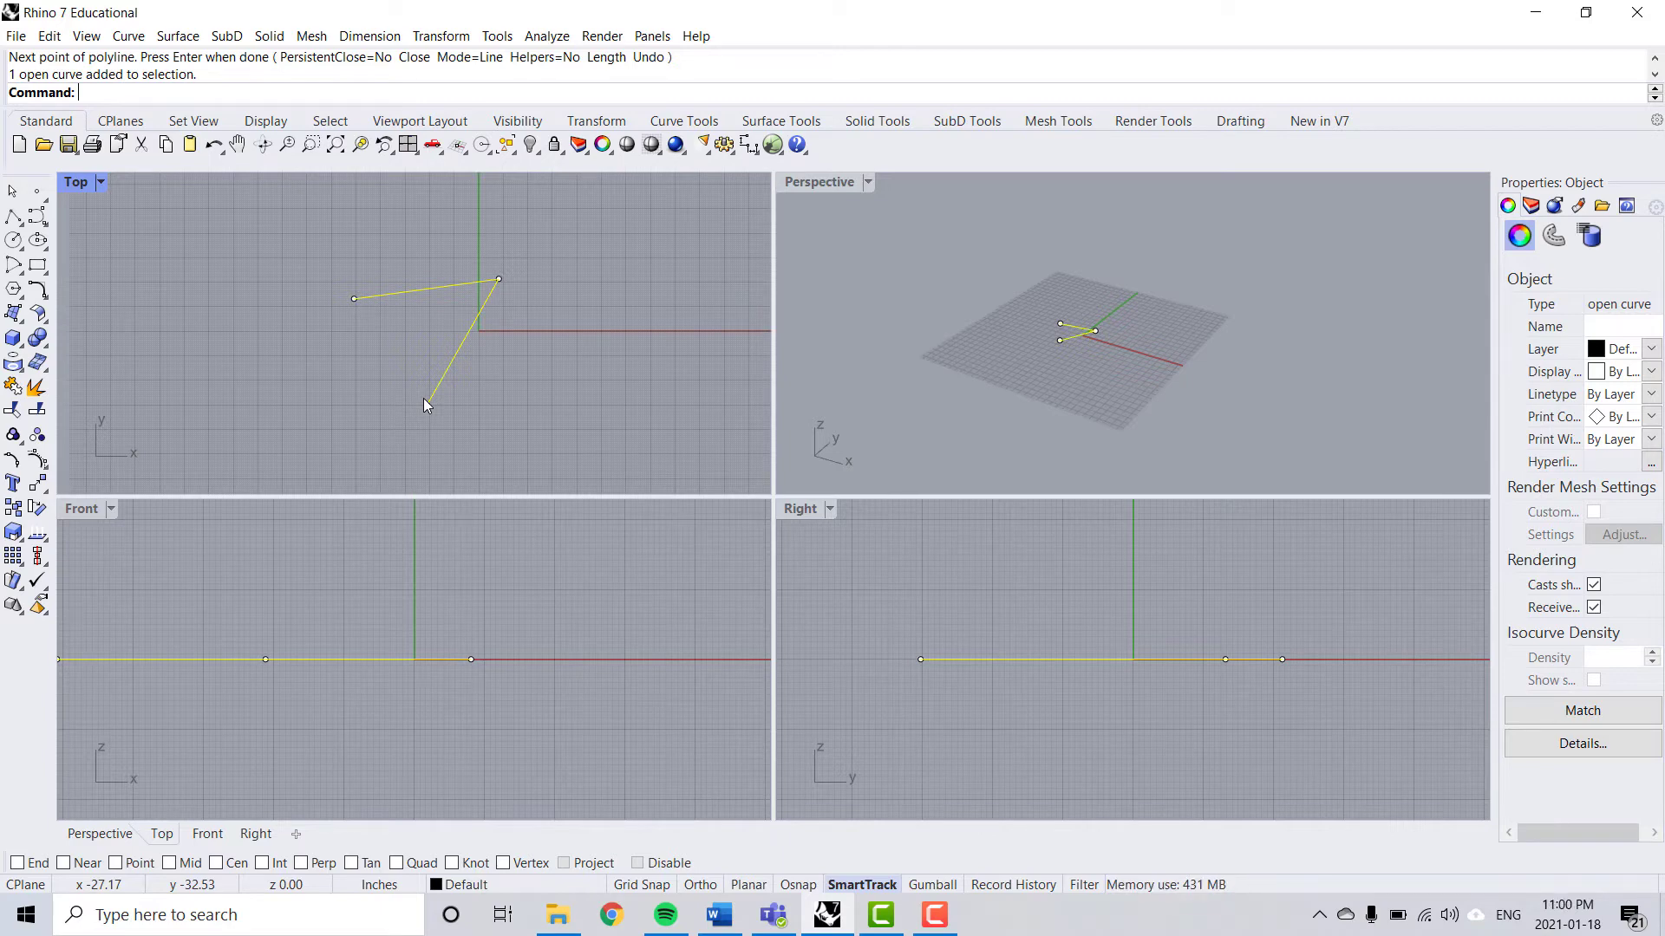
click(881, 925)
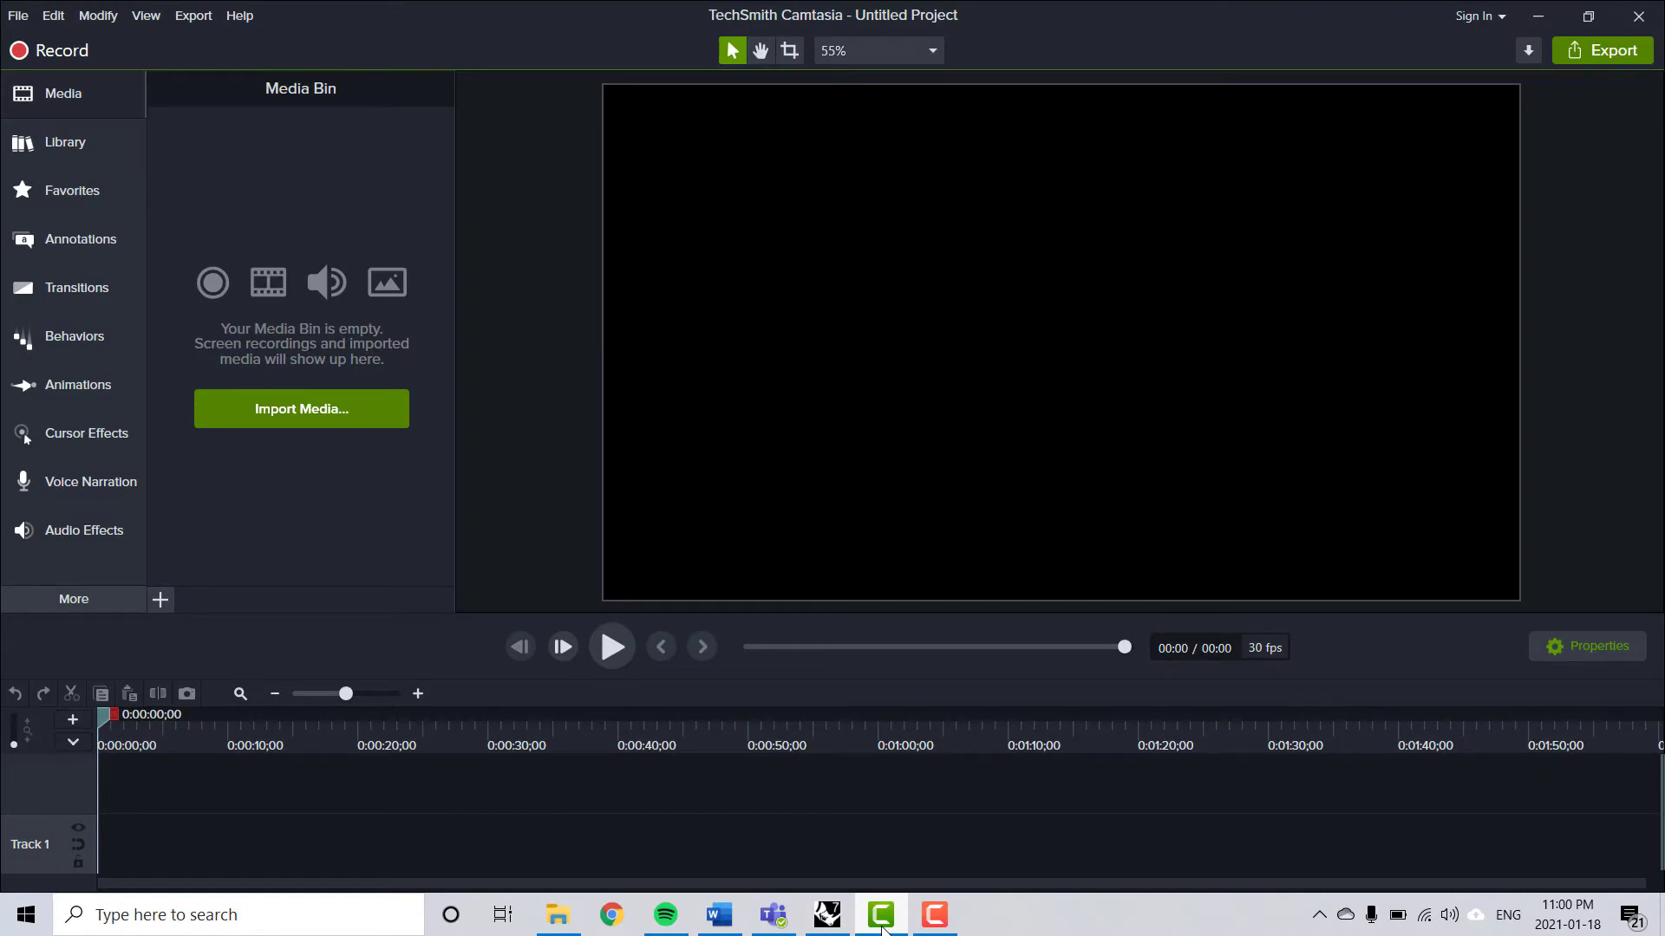
click(881, 924)
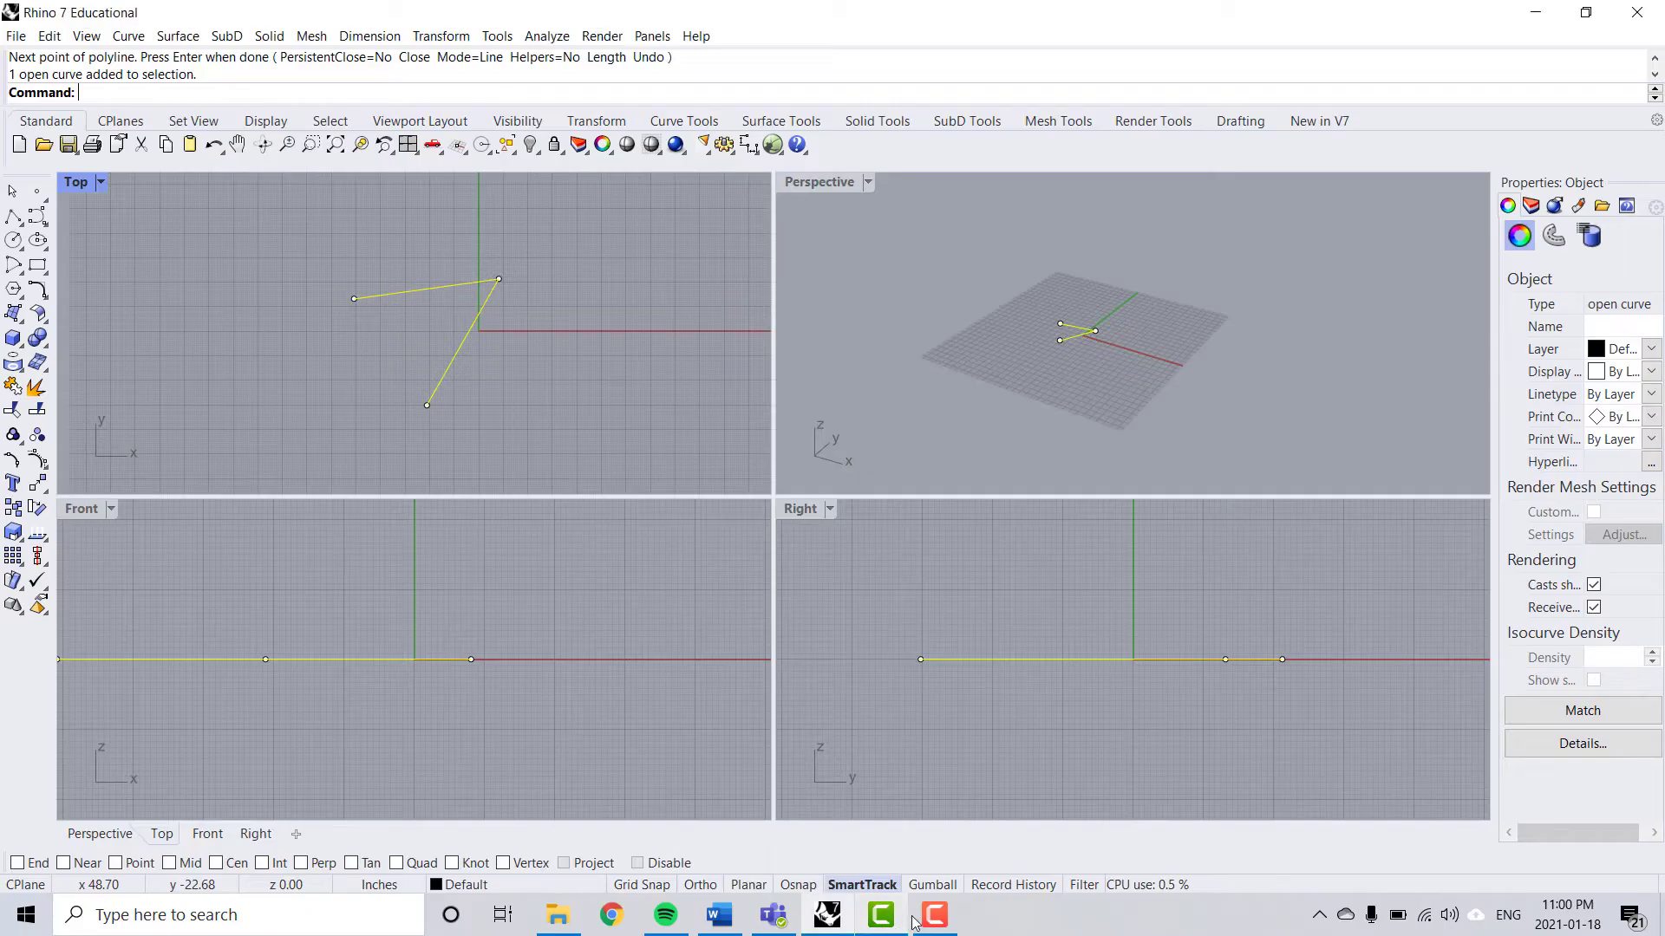
click(934, 917)
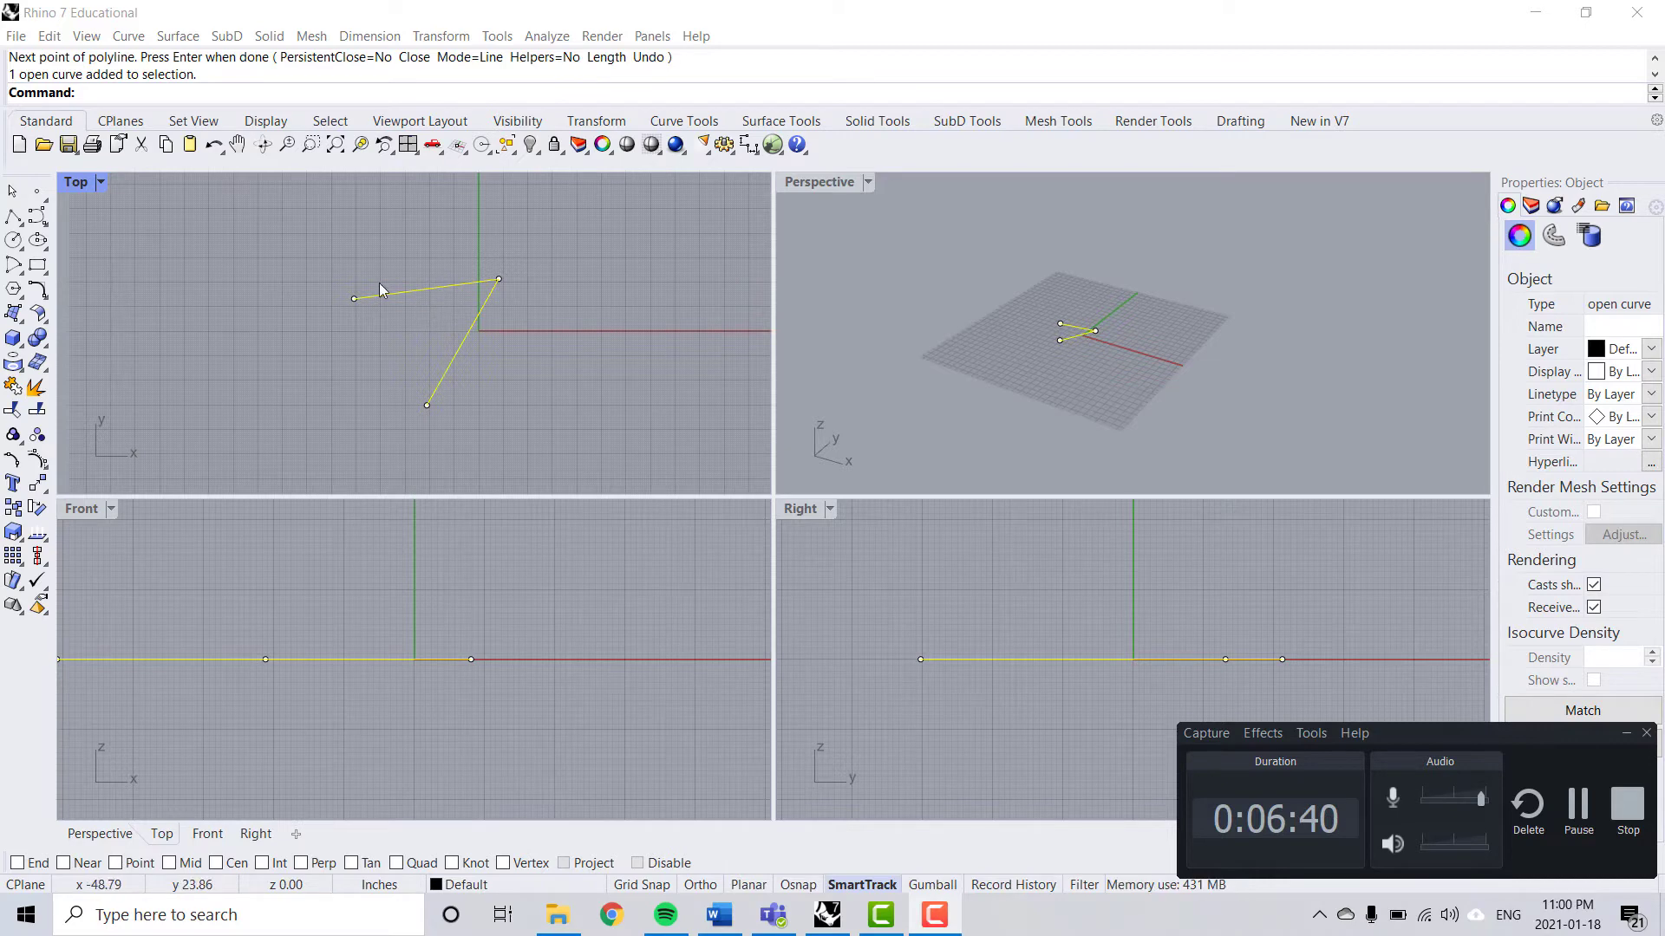
Deselect the polyline and draw a second, V-shaped open polyline west of it in the Top viewport, starting at about (-128, -8)
key(Escape)
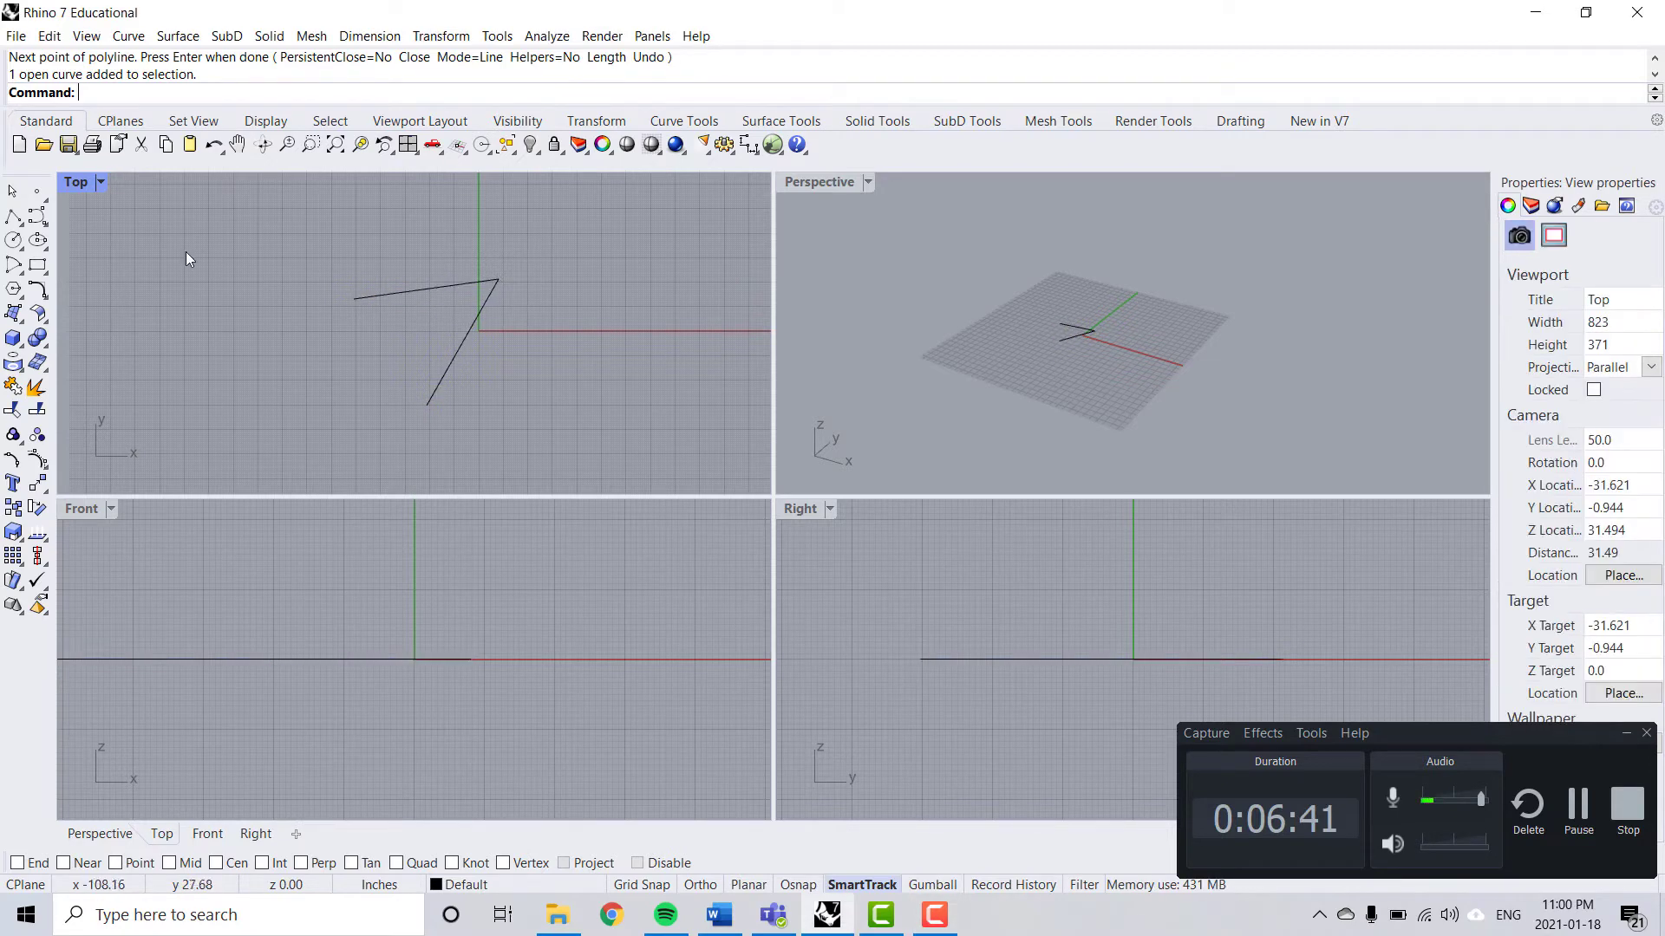
click(16, 219)
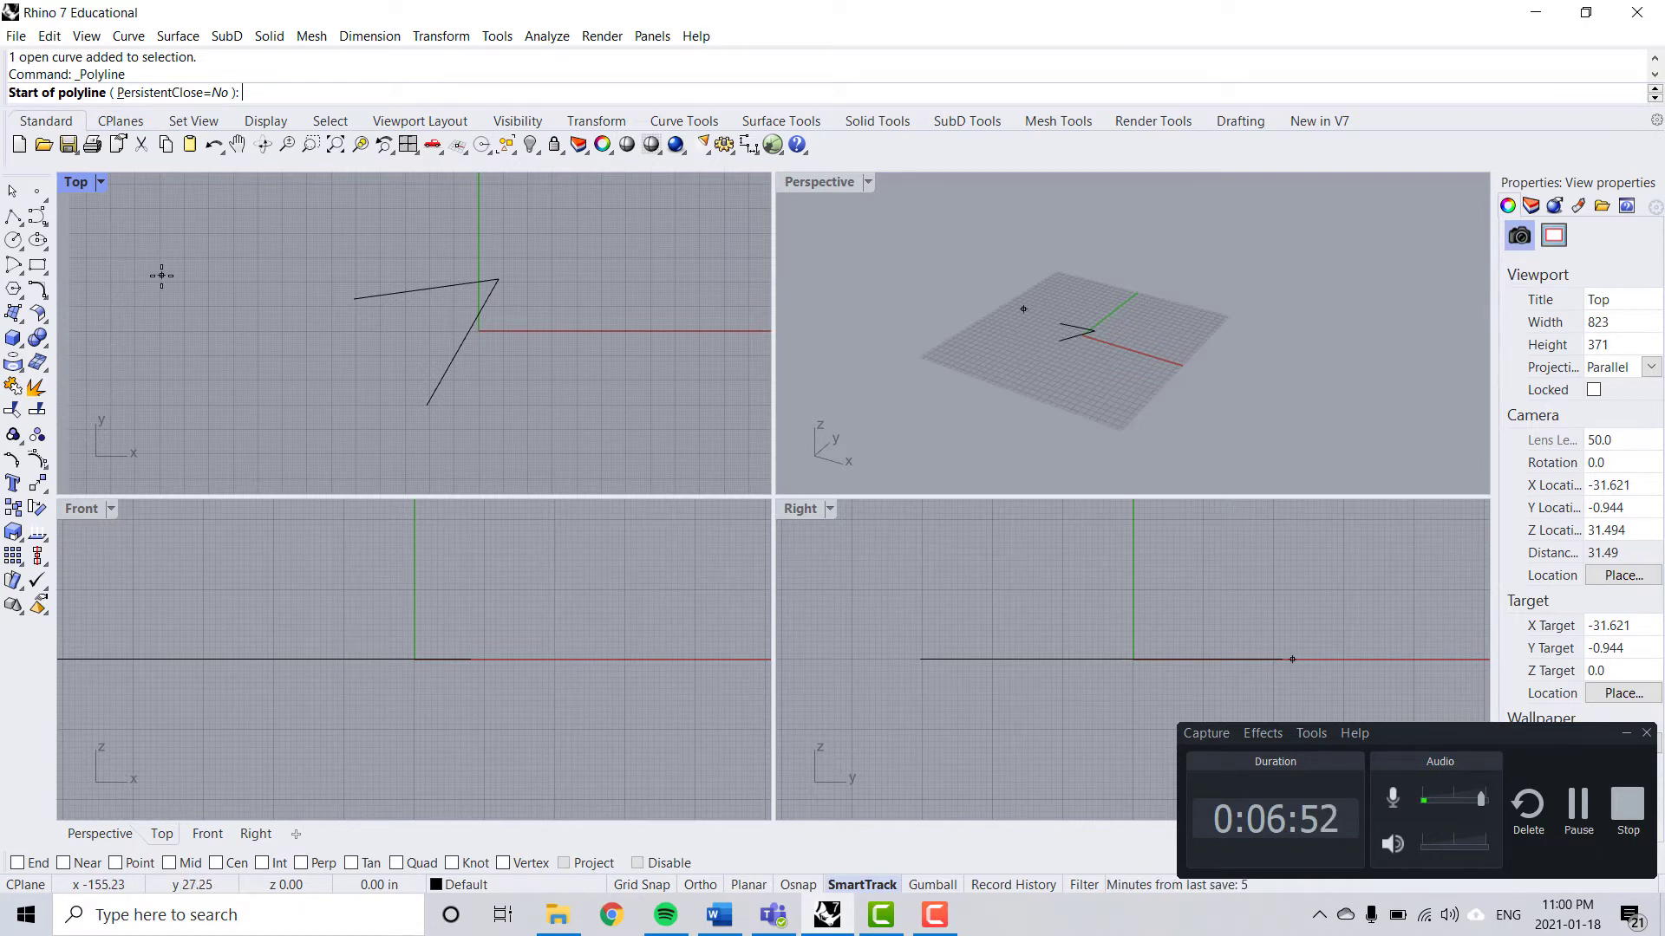
click(217, 349)
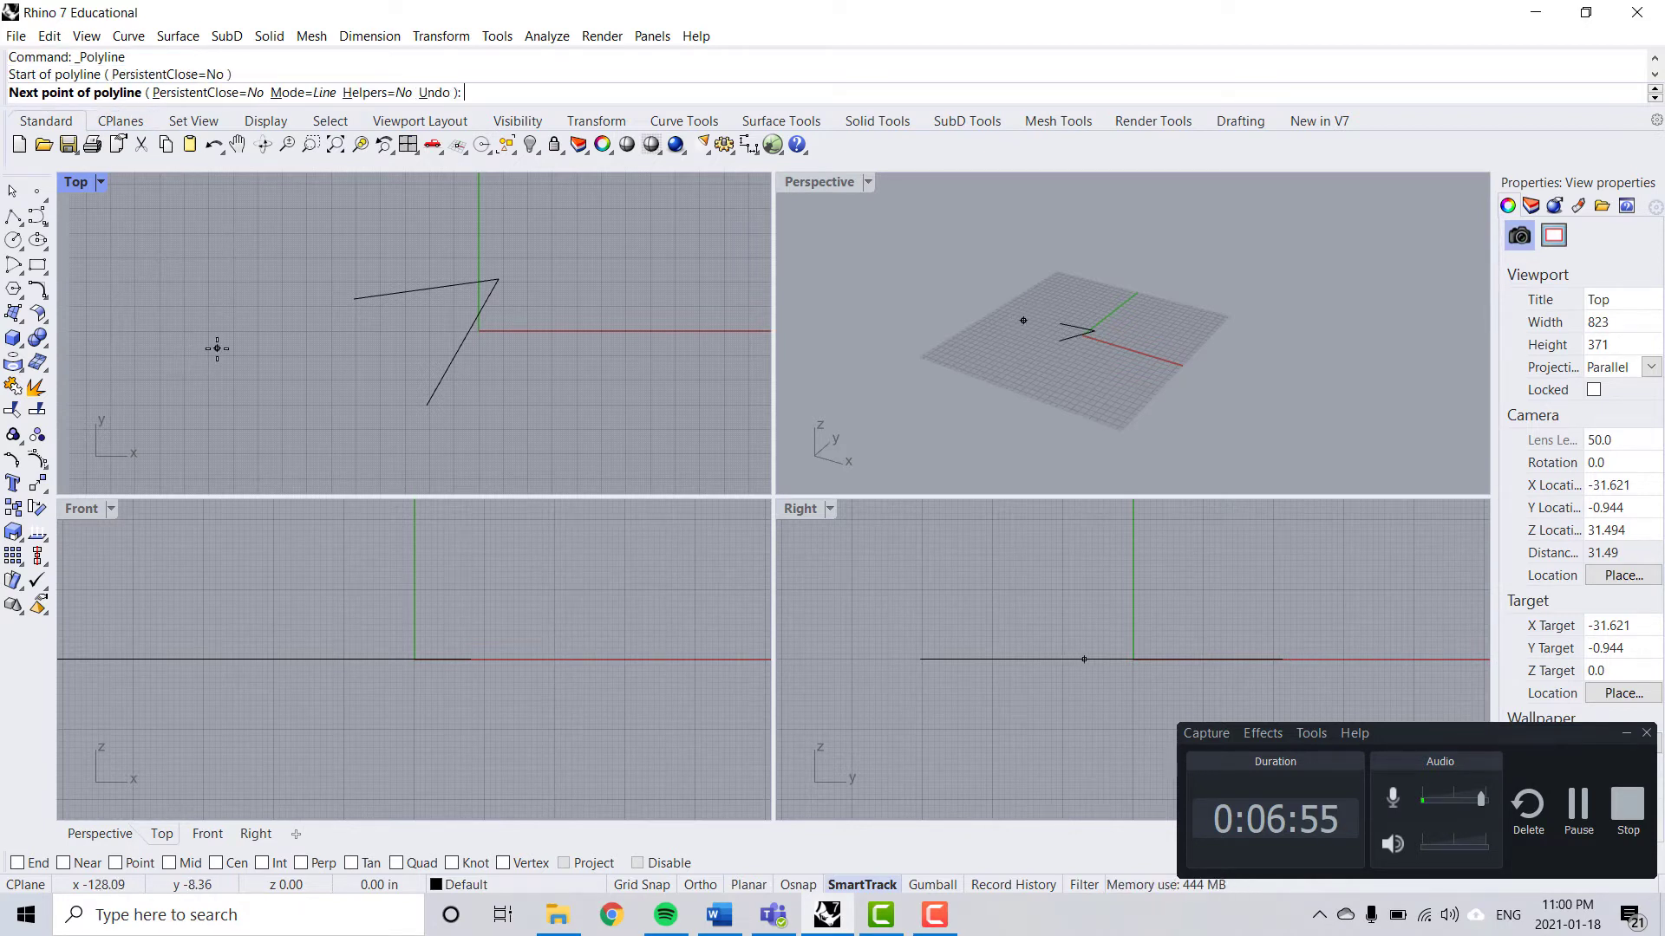
click(308, 420)
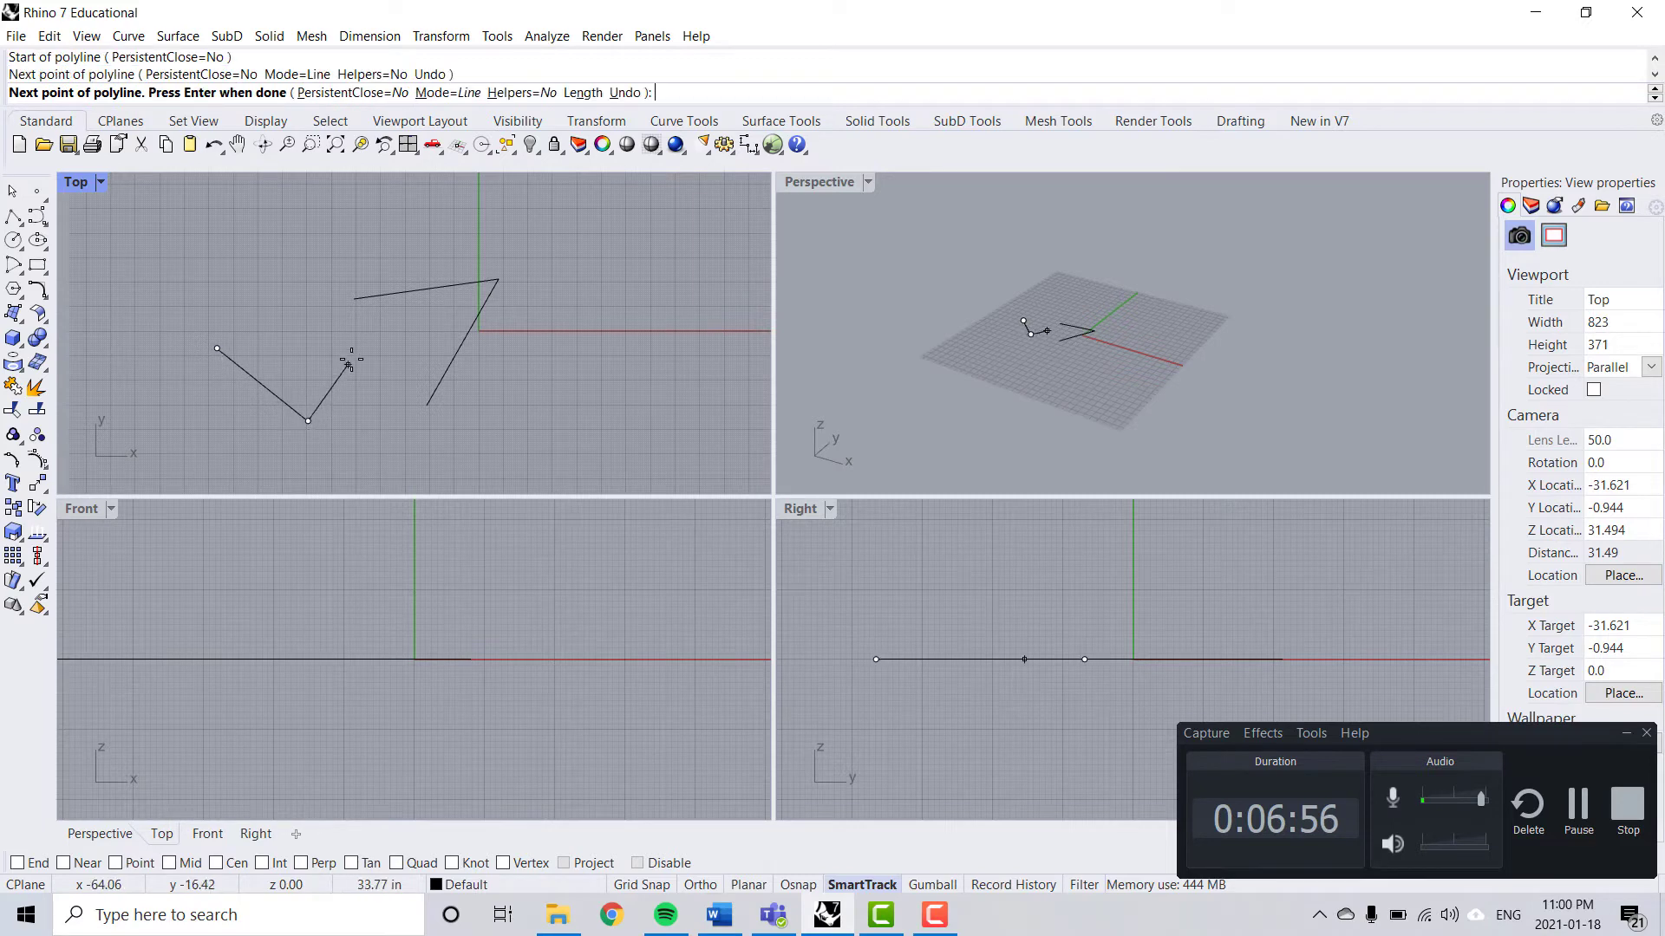
click(369, 346)
key(Return)
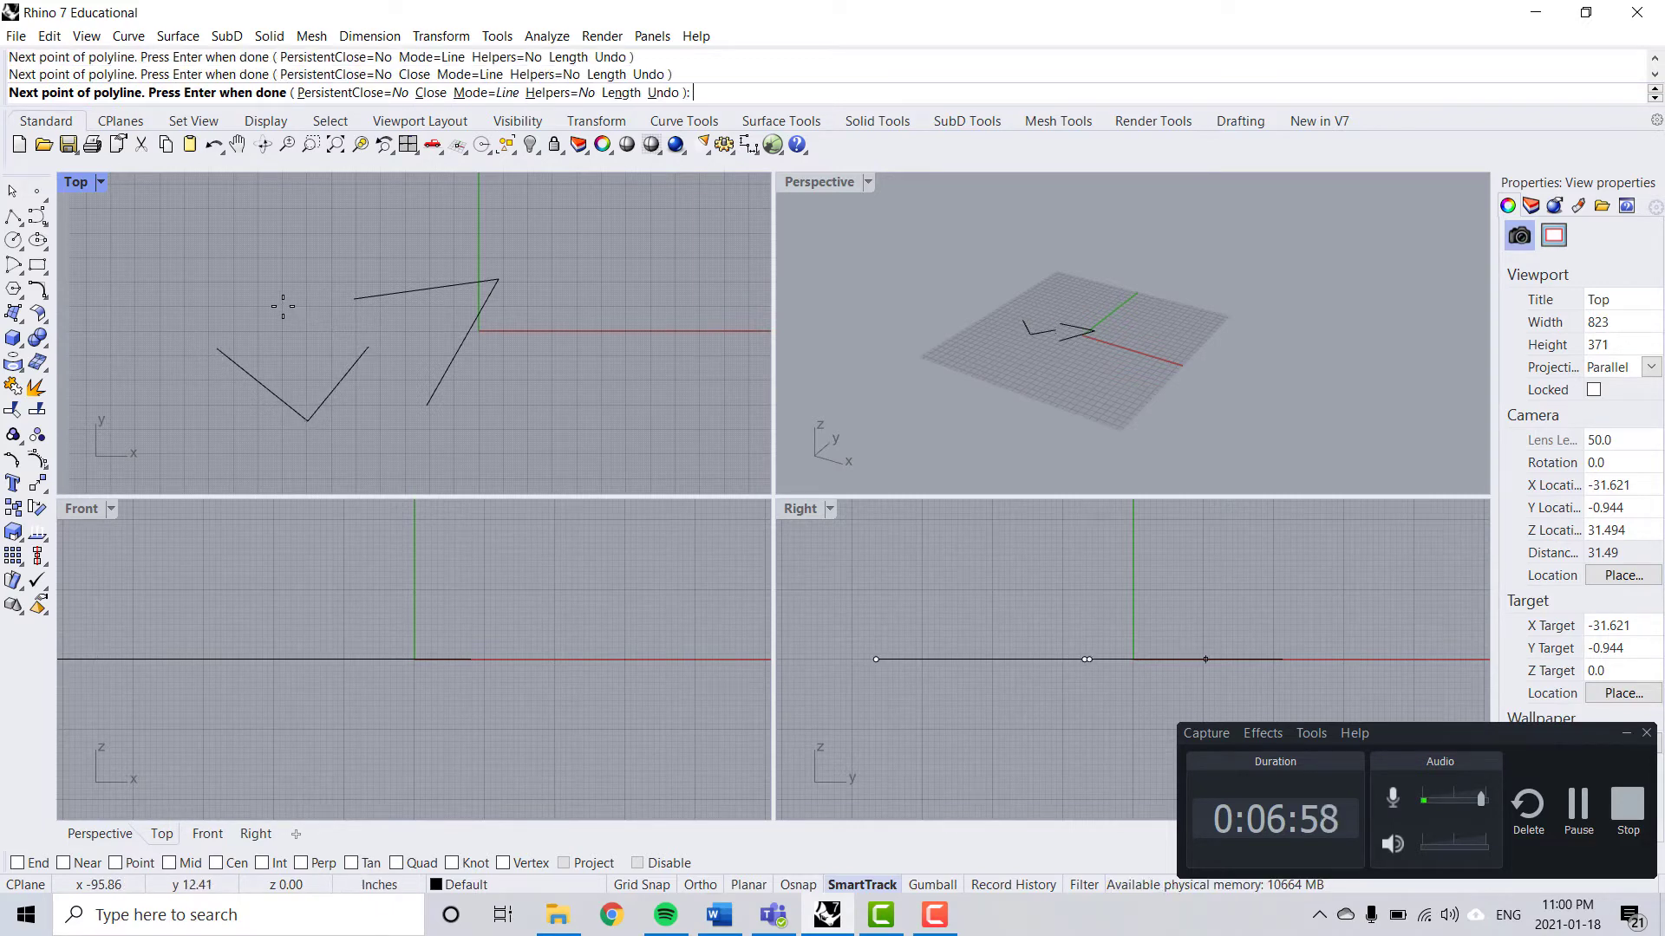
Select the two polylines alternately in the Top viewport to check them as separate curves, and clear the selection
click(327, 395)
click(444, 387)
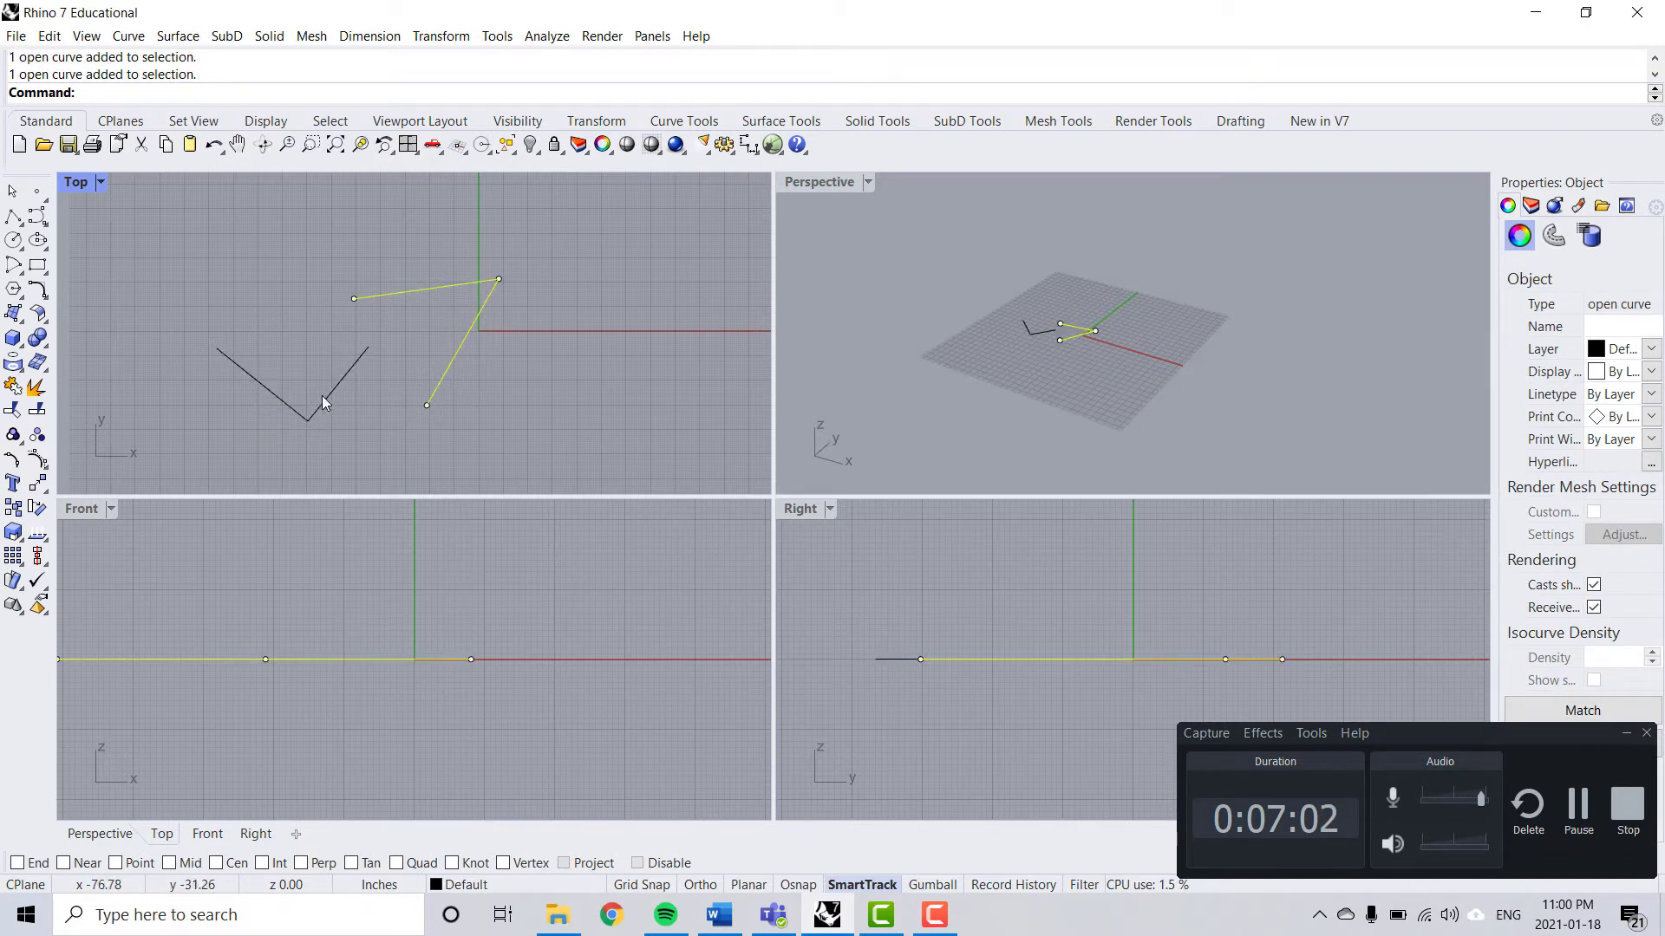
click(322, 396)
click(444, 371)
click(321, 392)
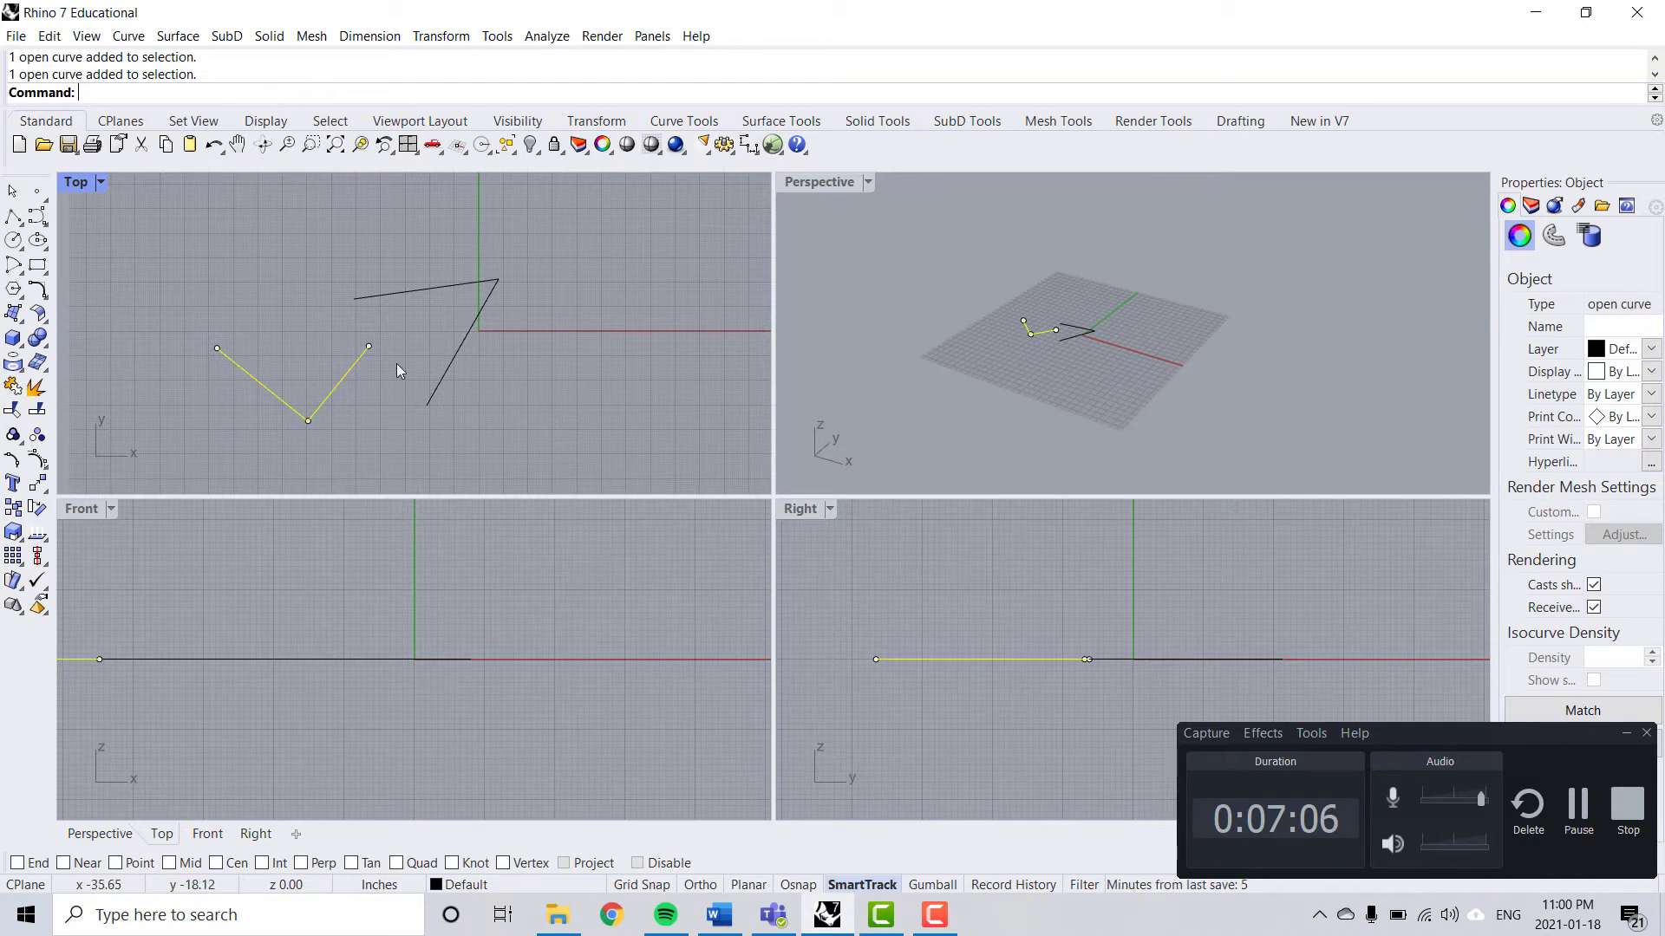
key(Escape)
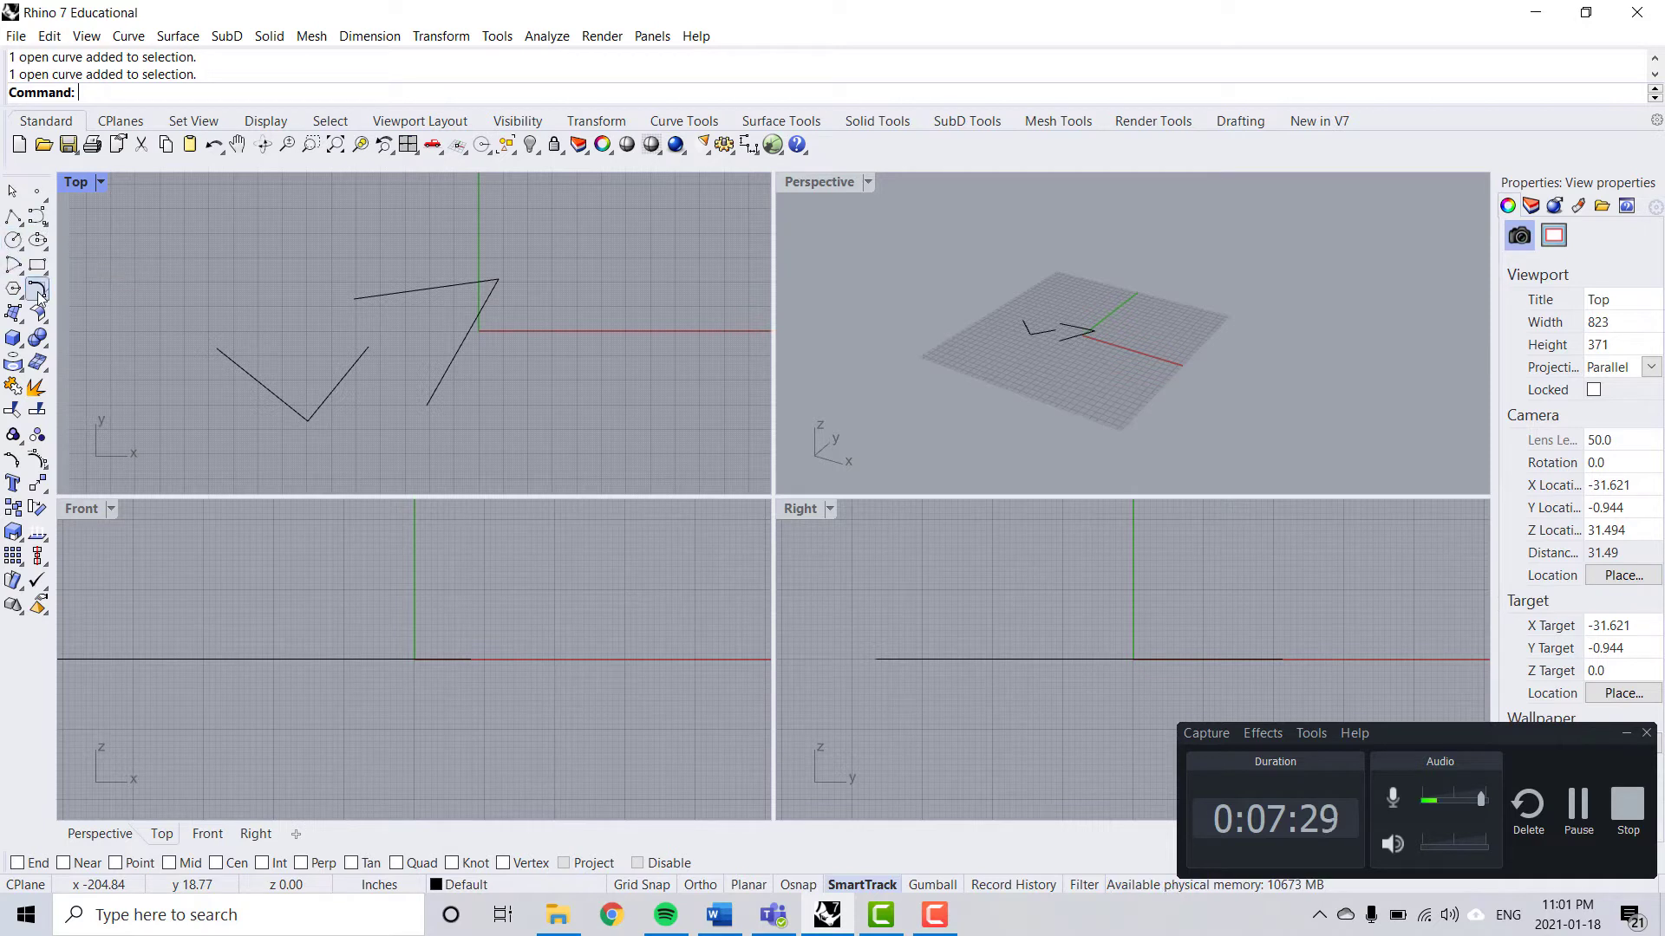
click(22, 227)
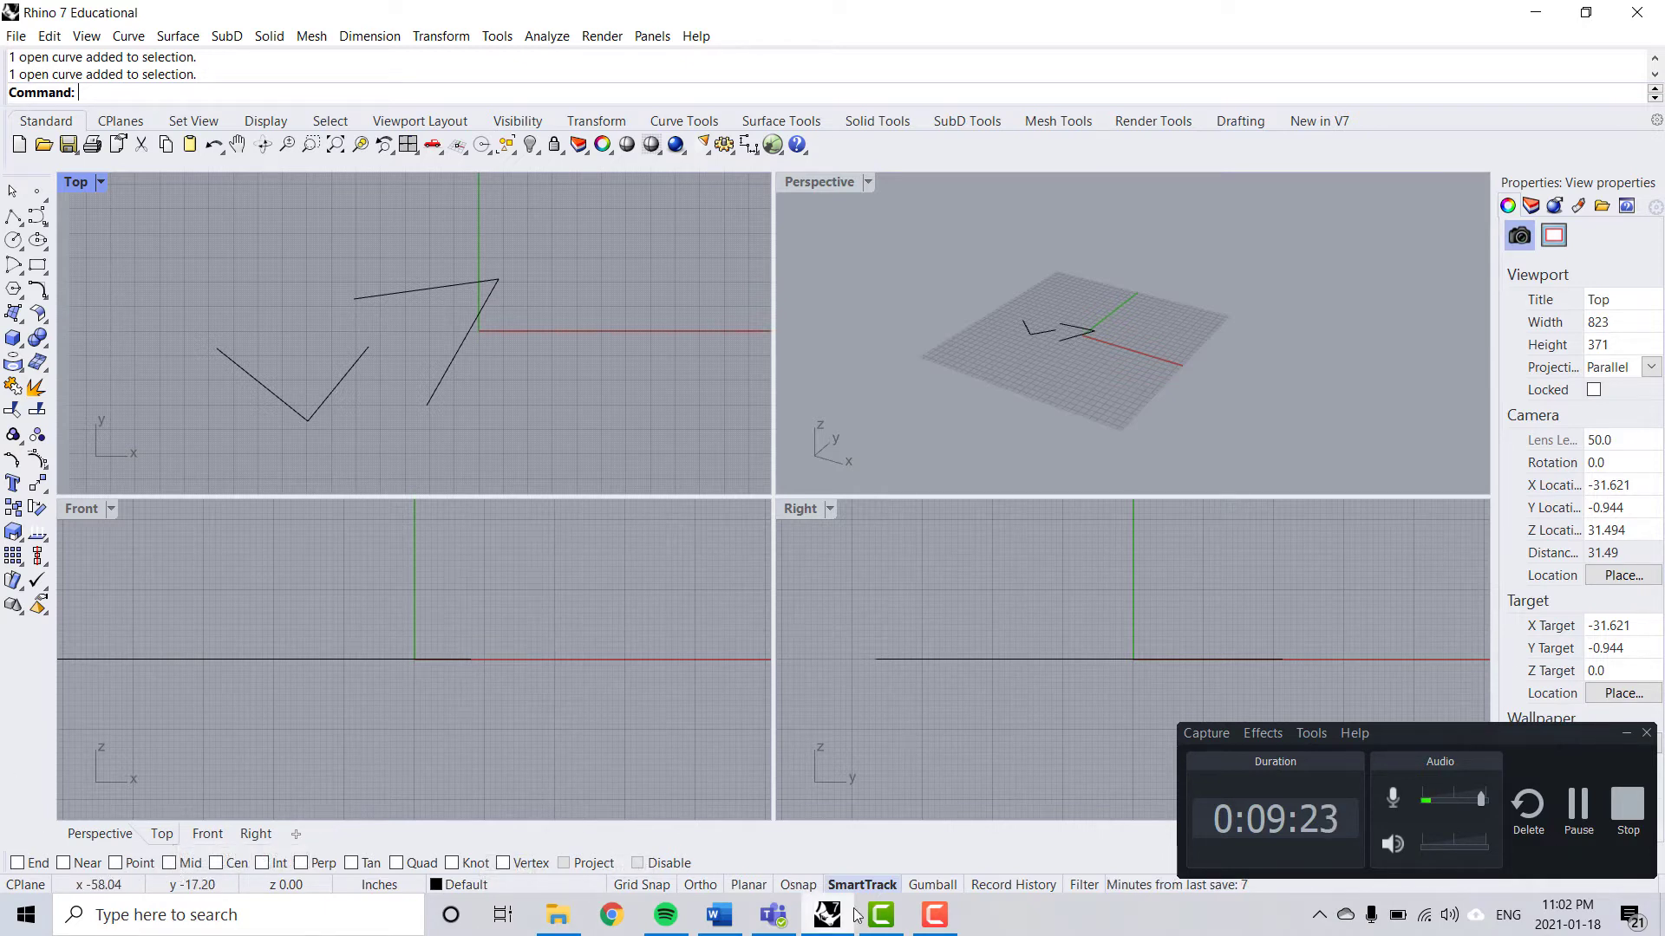
Hide and redisplay the object snap options, and turn on the End, Mid, Int and Perp snaps
click(797, 884)
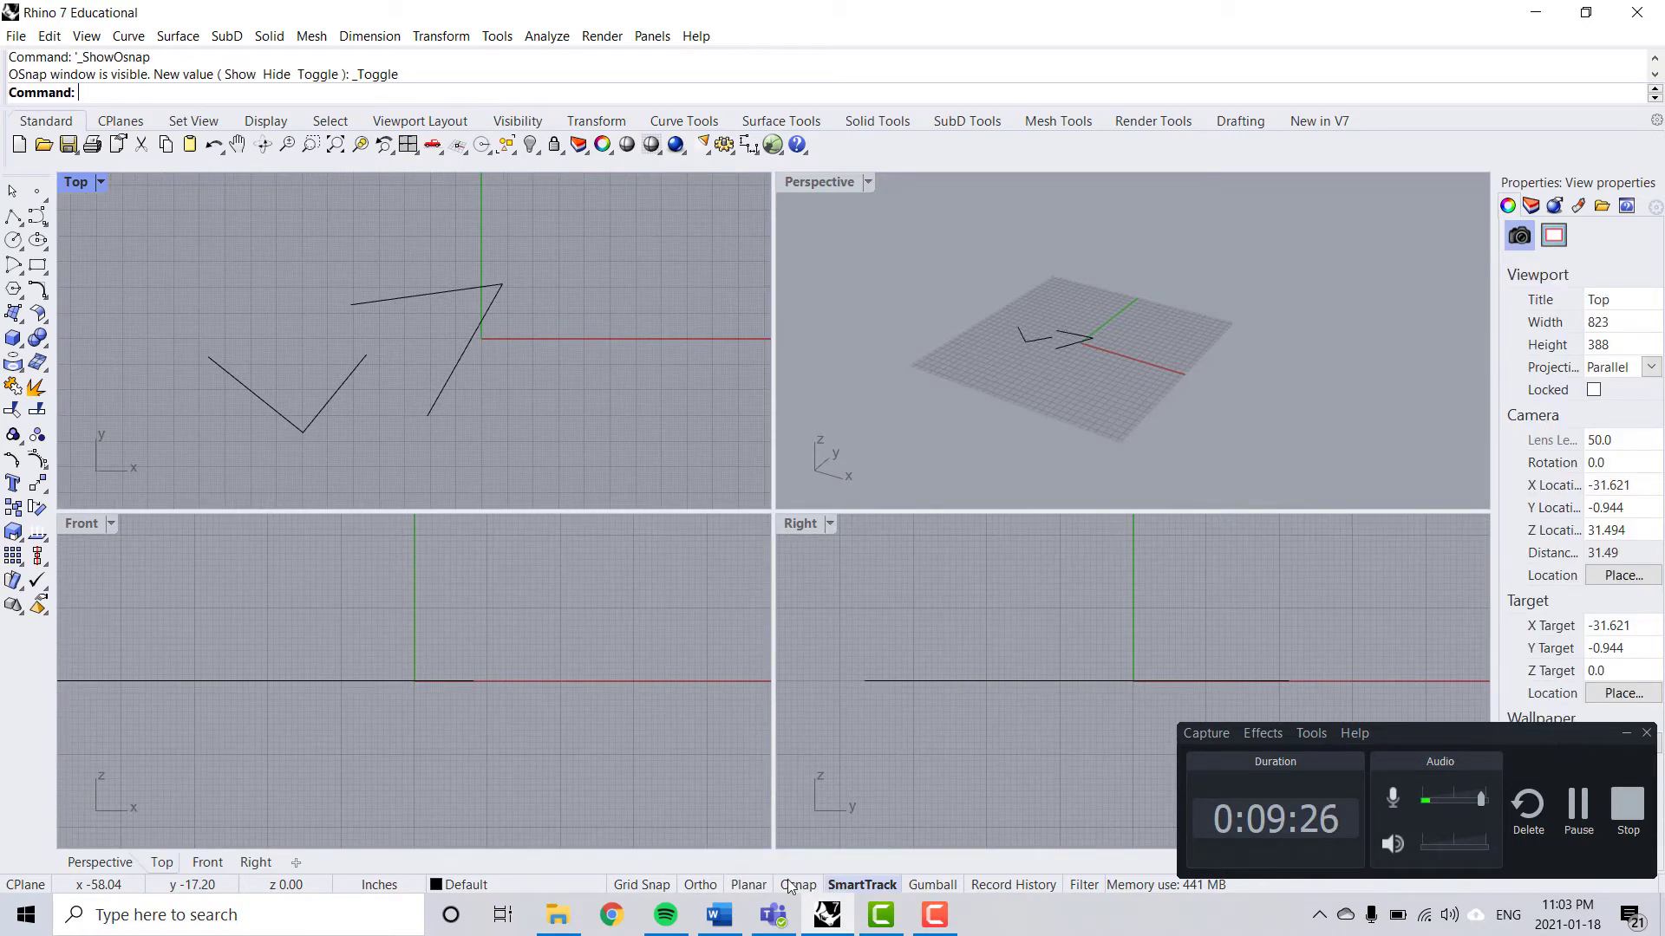
click(796, 884)
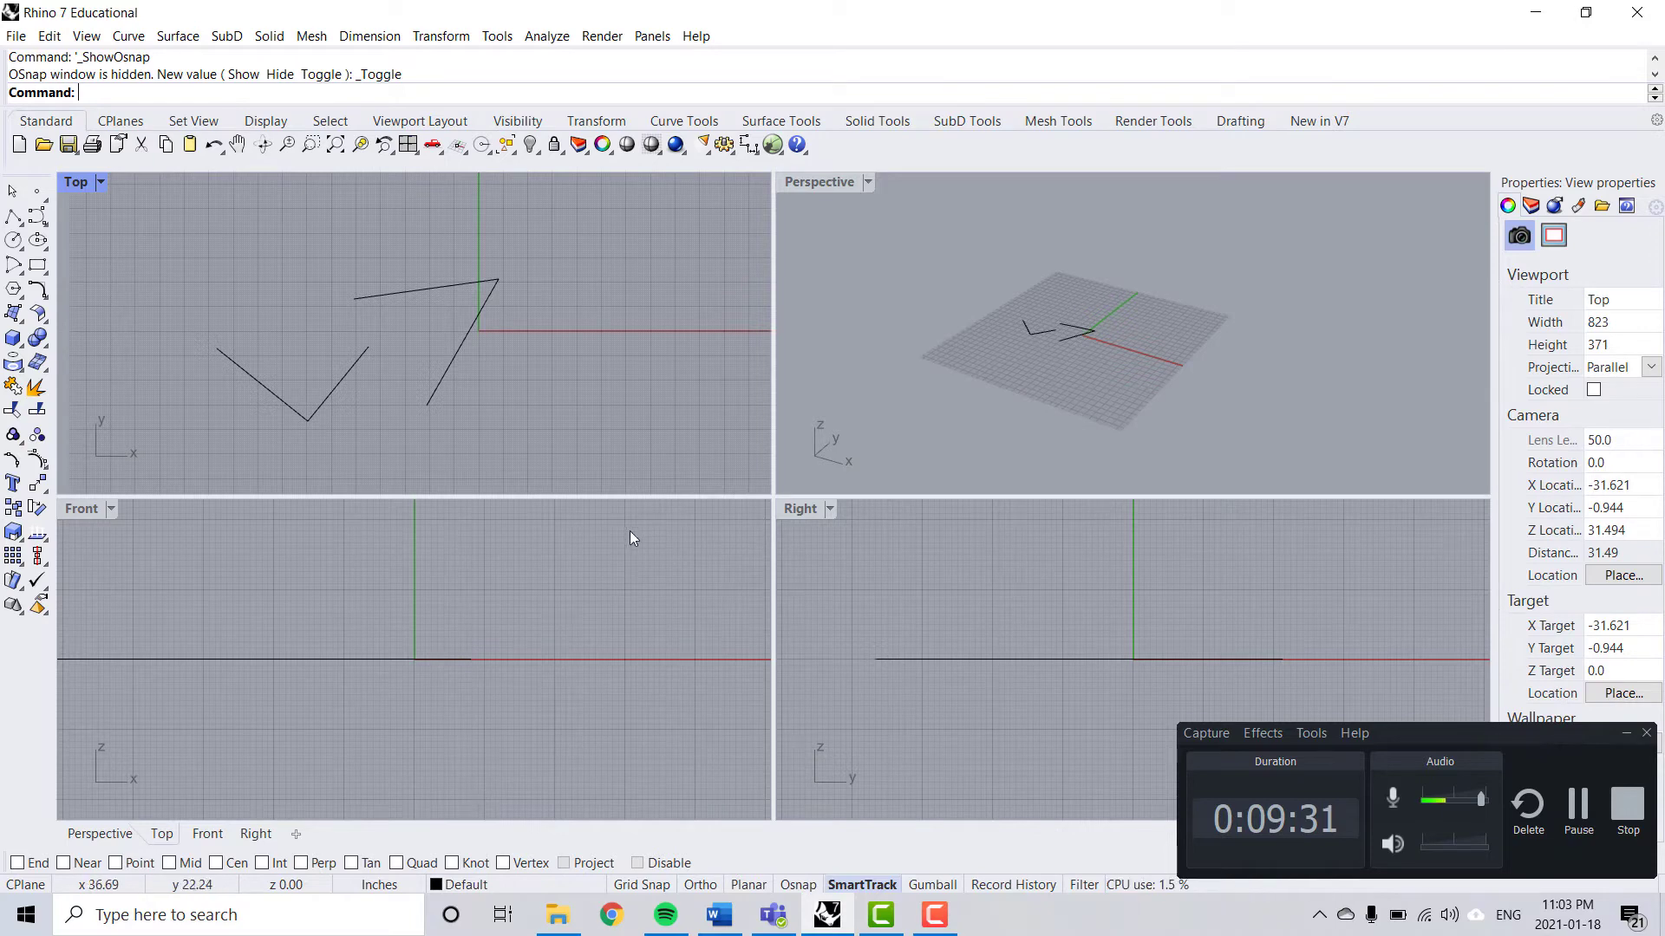
click(17, 864)
click(169, 864)
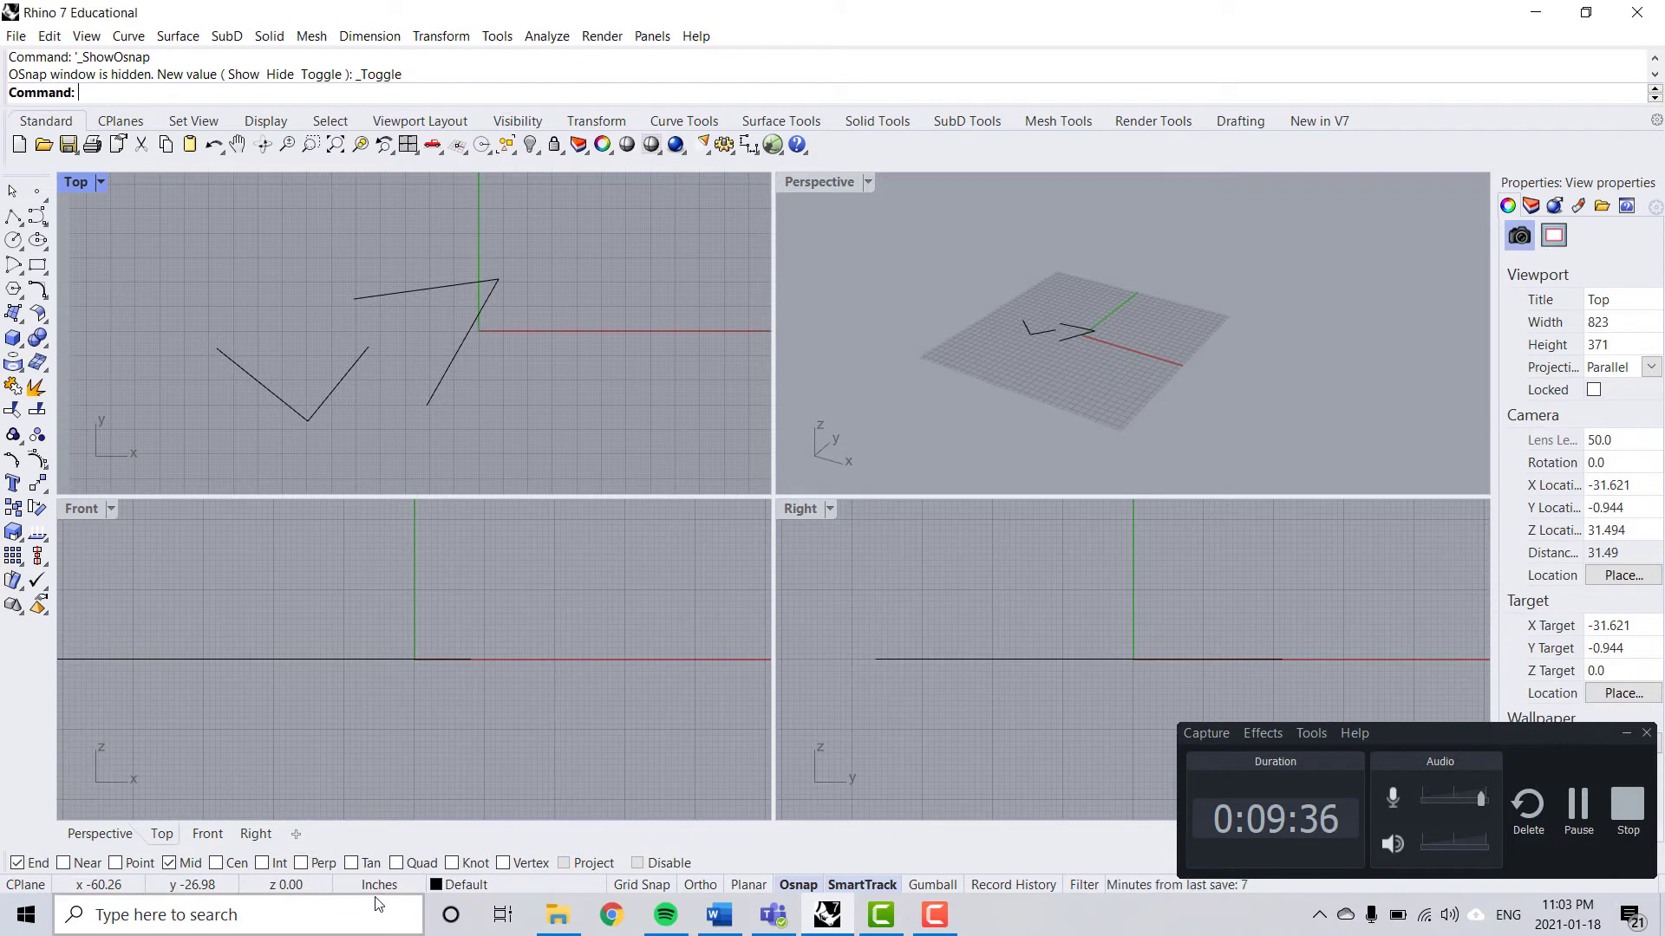
click(276, 867)
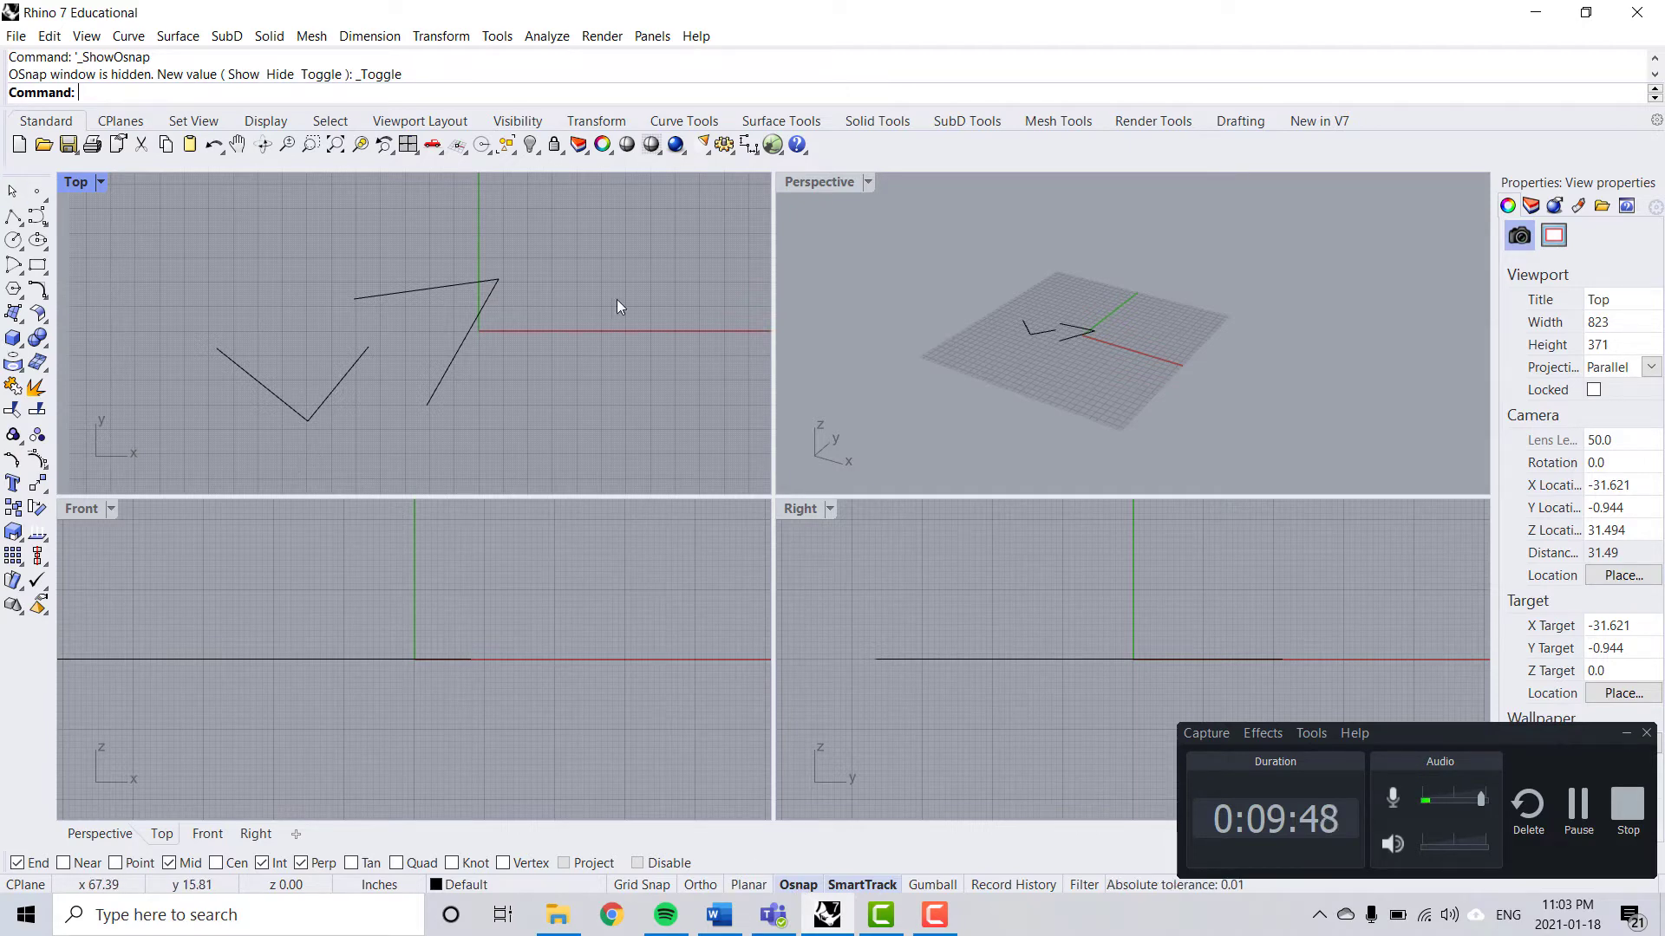
Draw a one-segment polyline between the two open ends of the first polyline with End snaps, completing a triangle
text(Po)
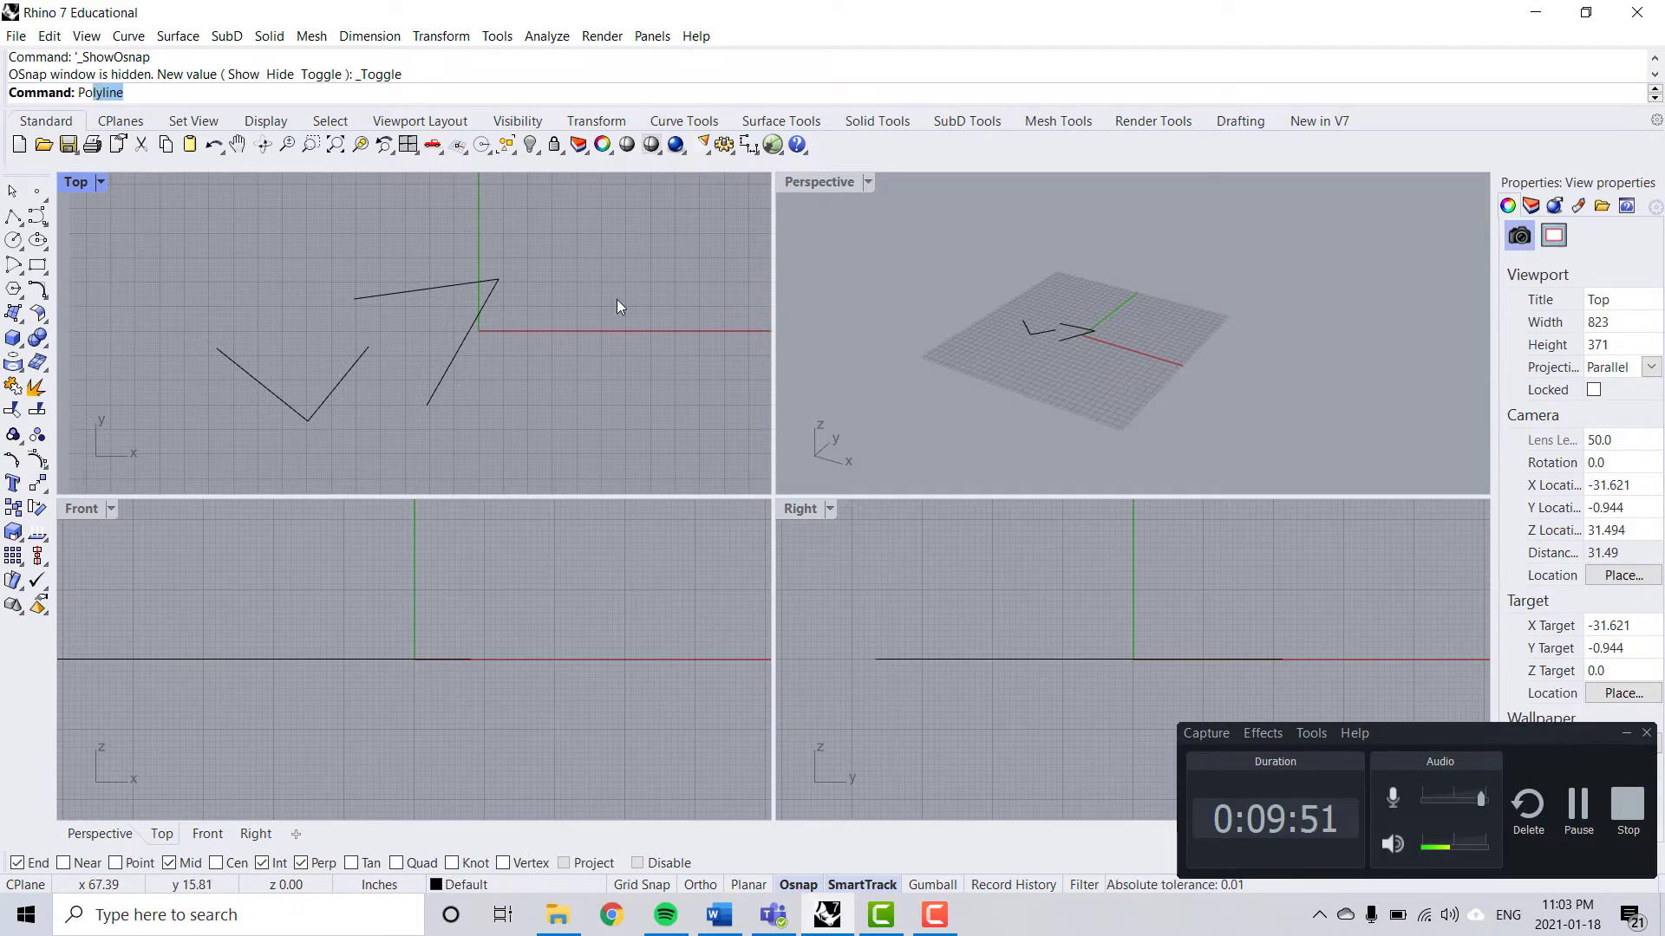
text(lyline)
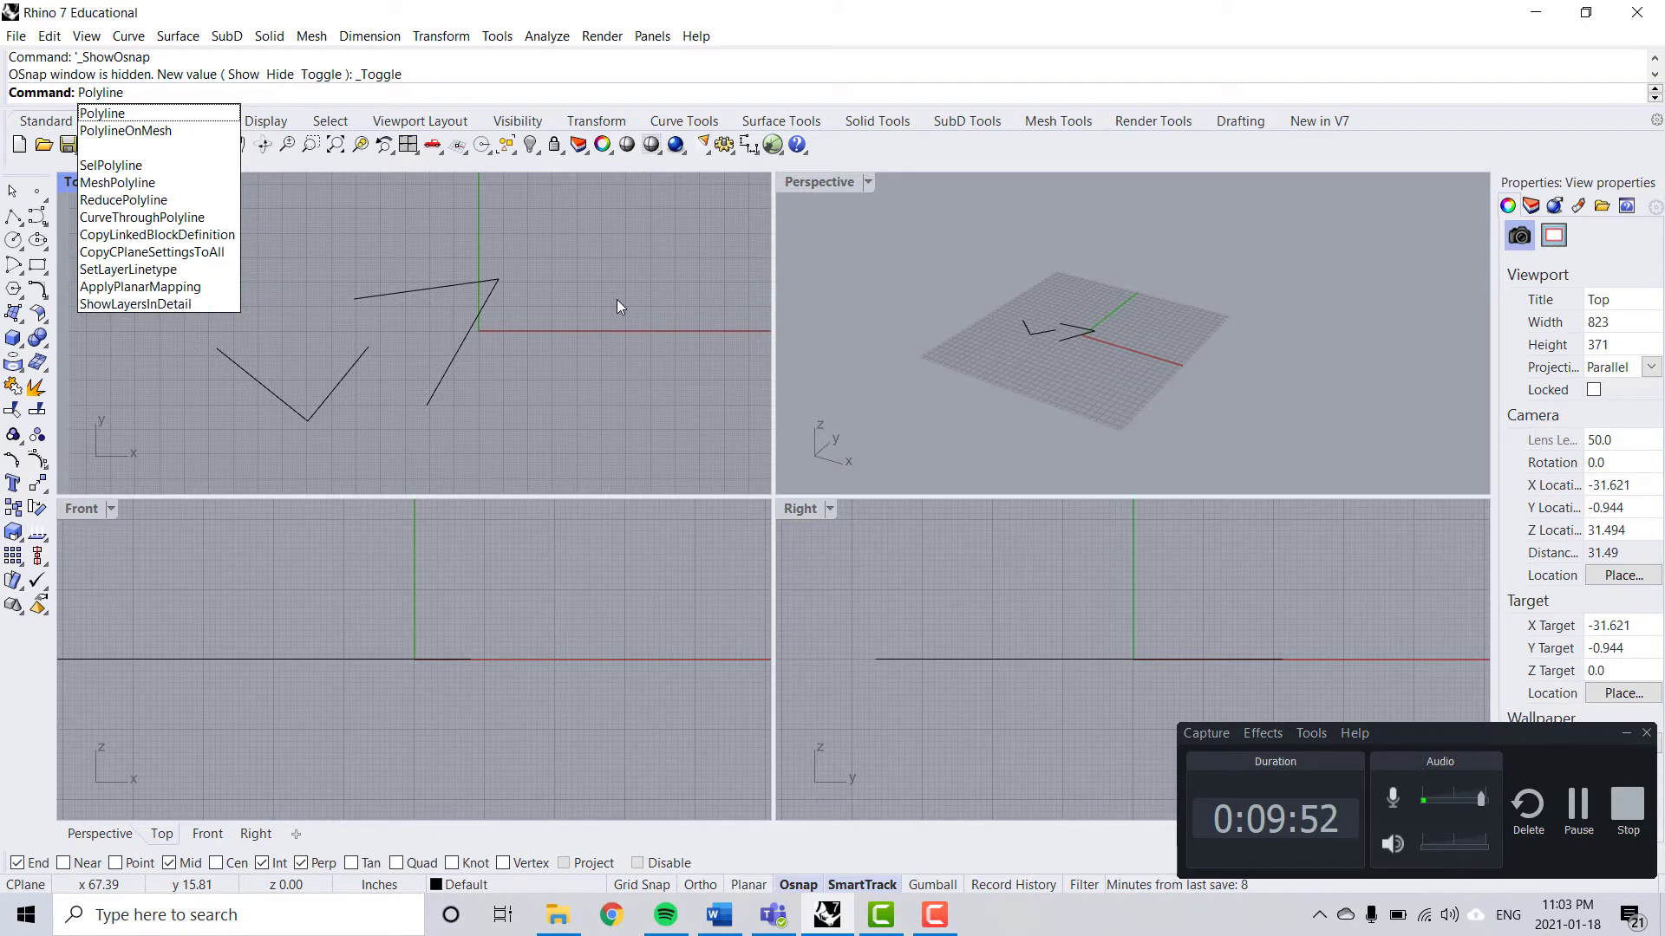
key(Return)
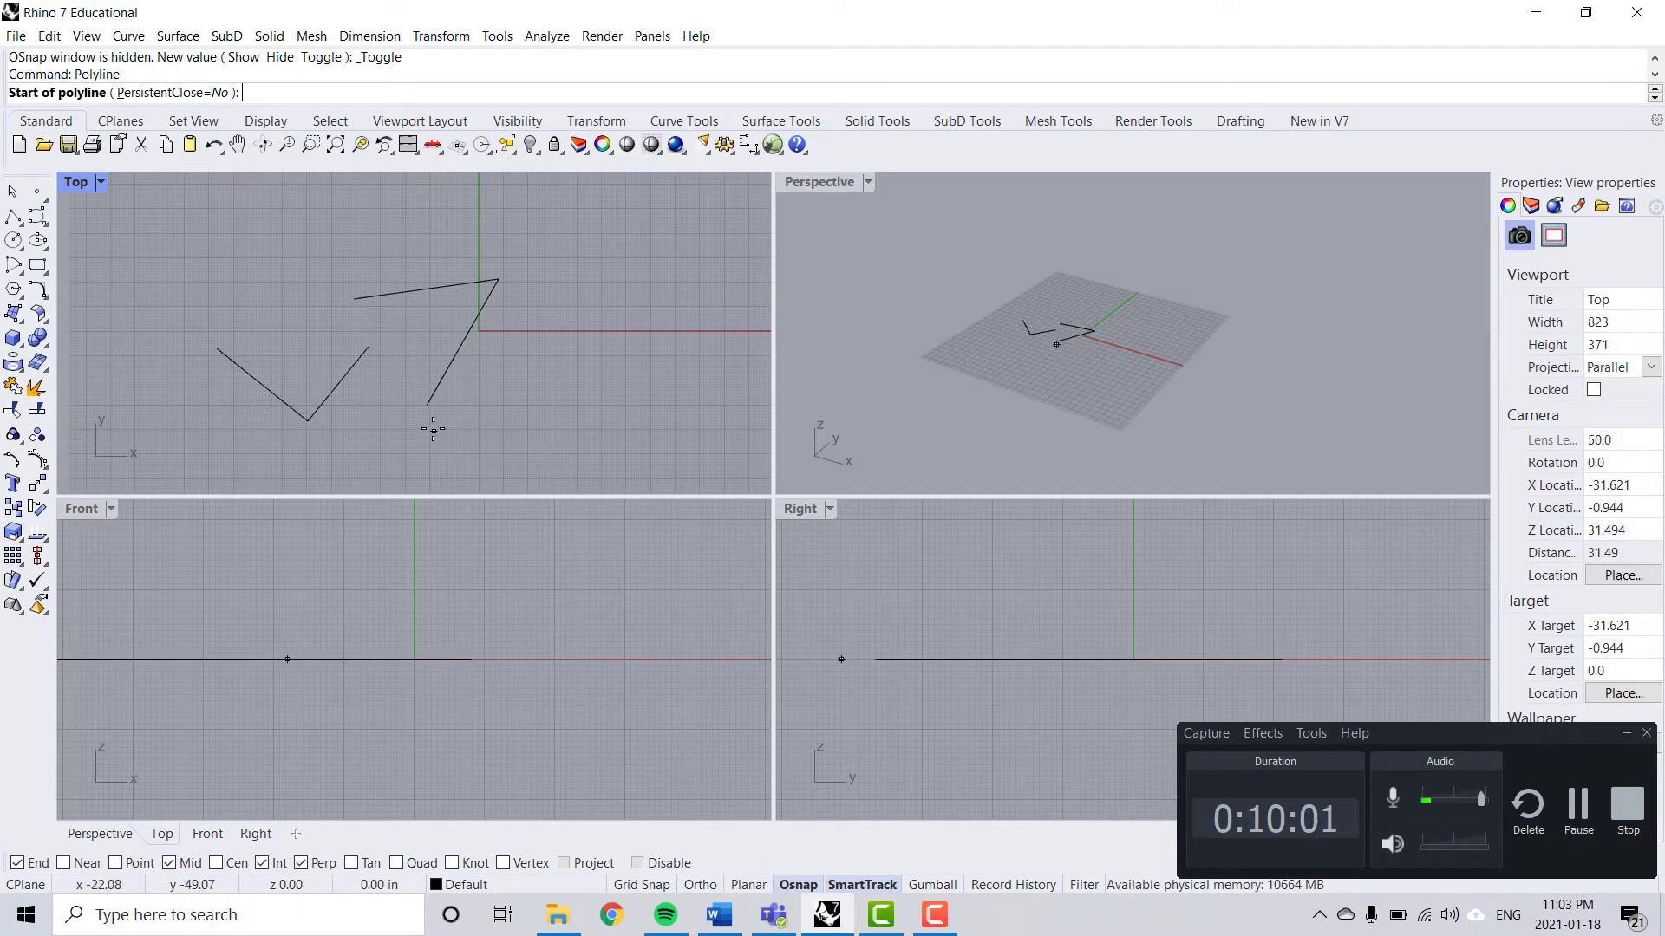
mouse_move(428, 405)
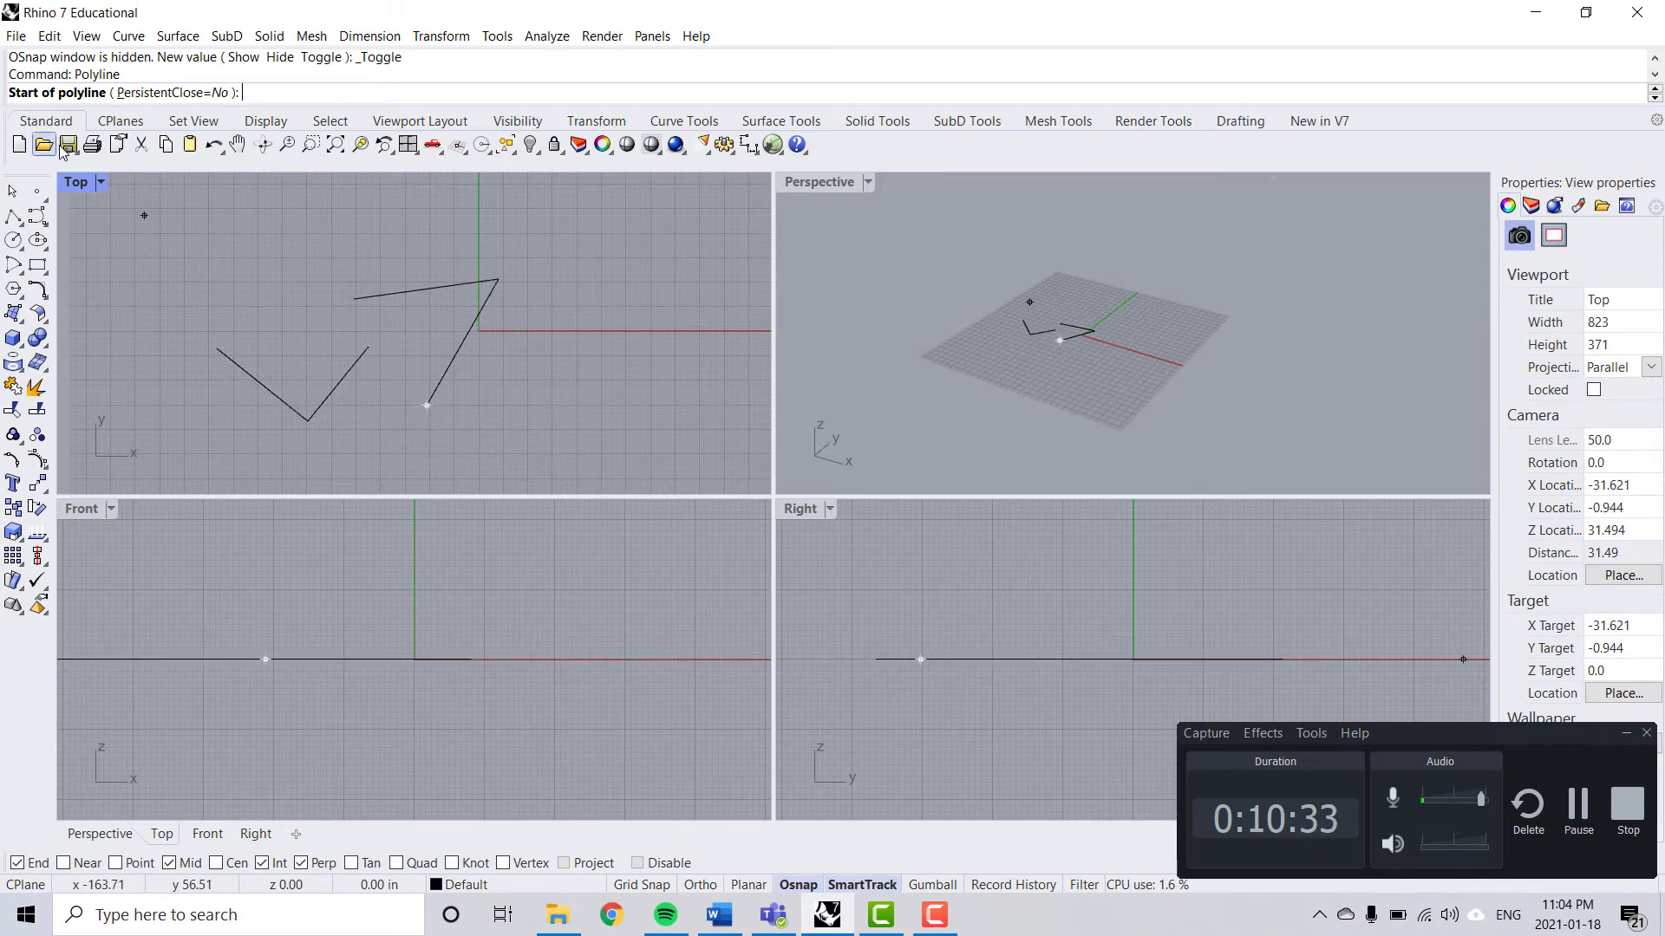
click(429, 405)
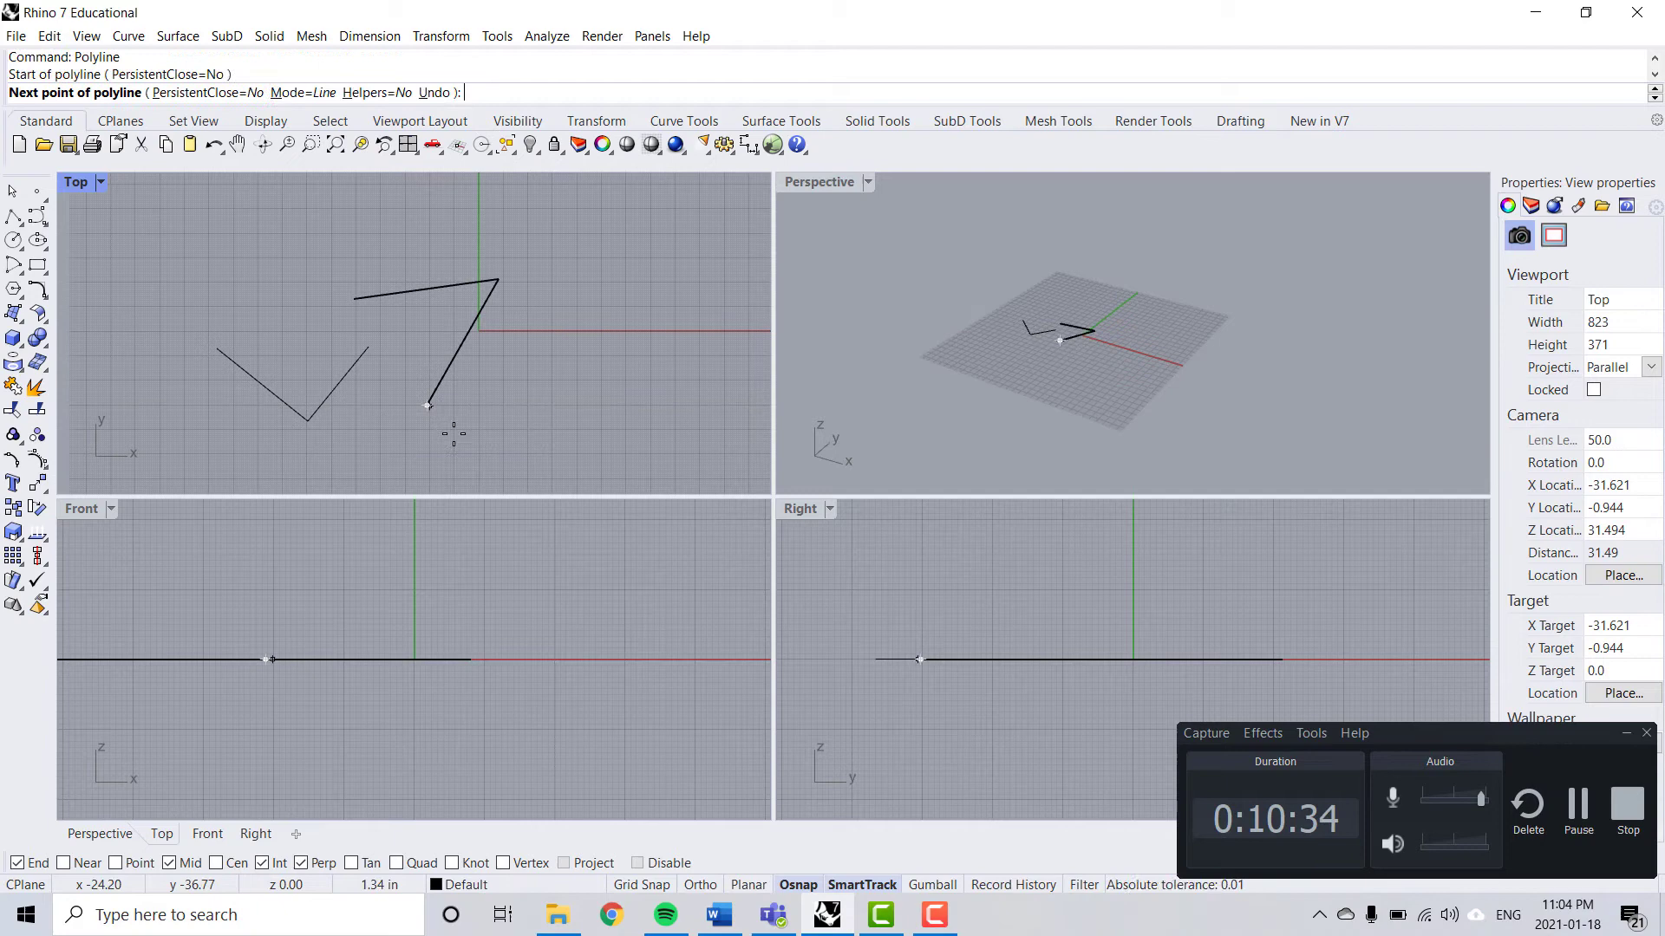
click(356, 300)
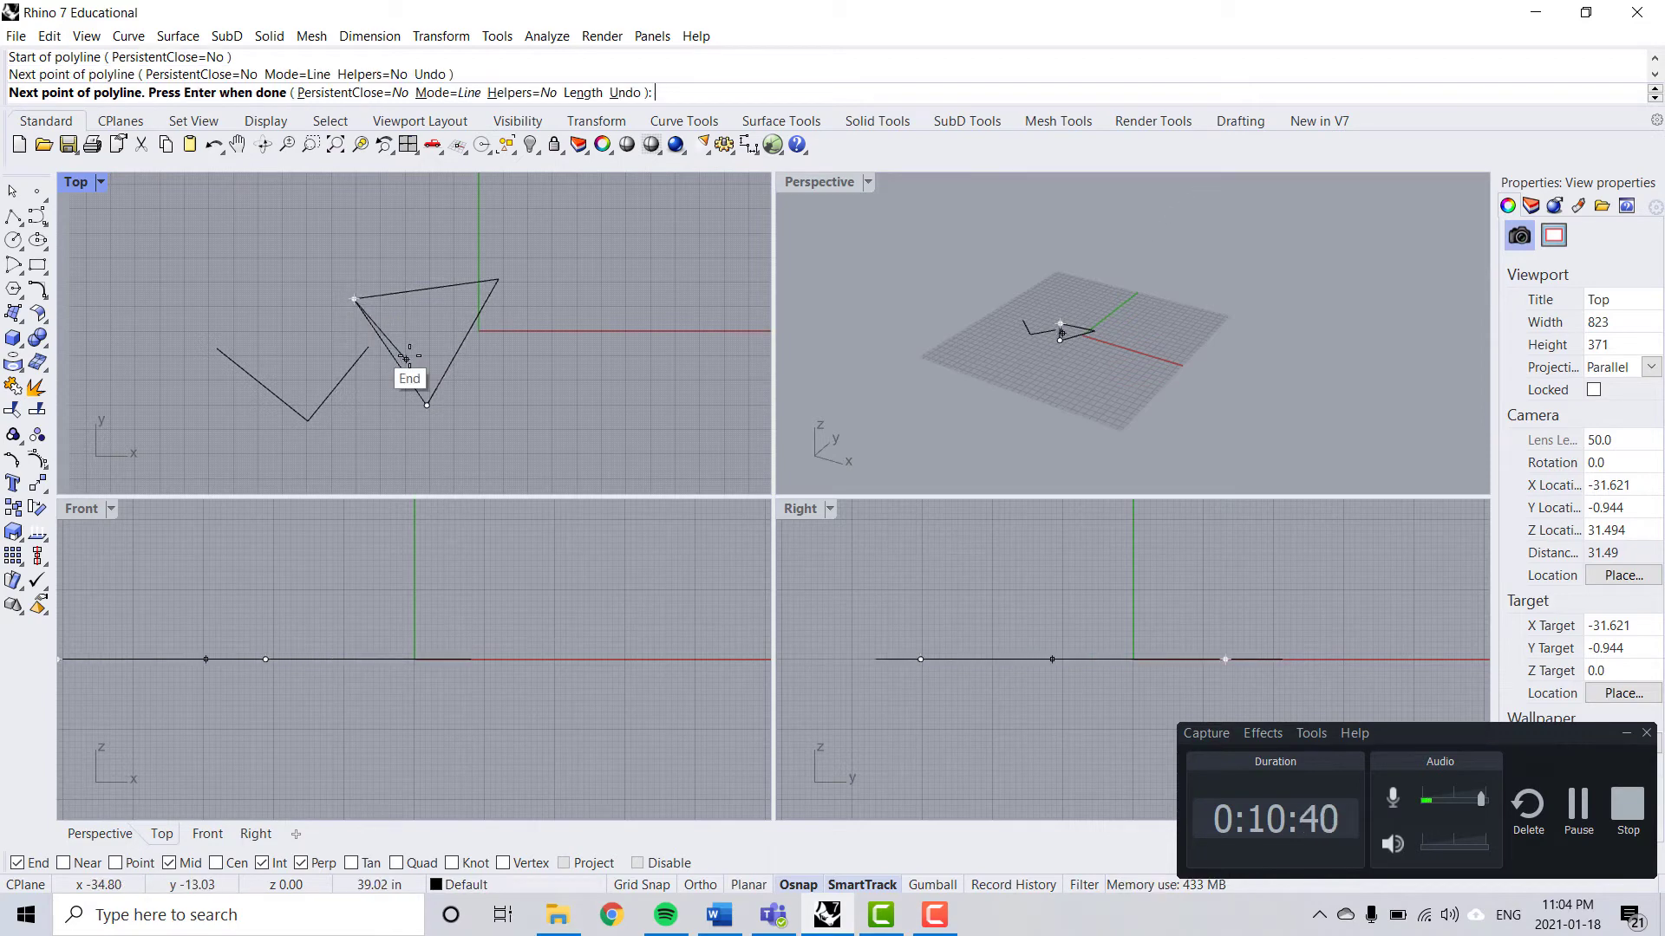
key(Return)
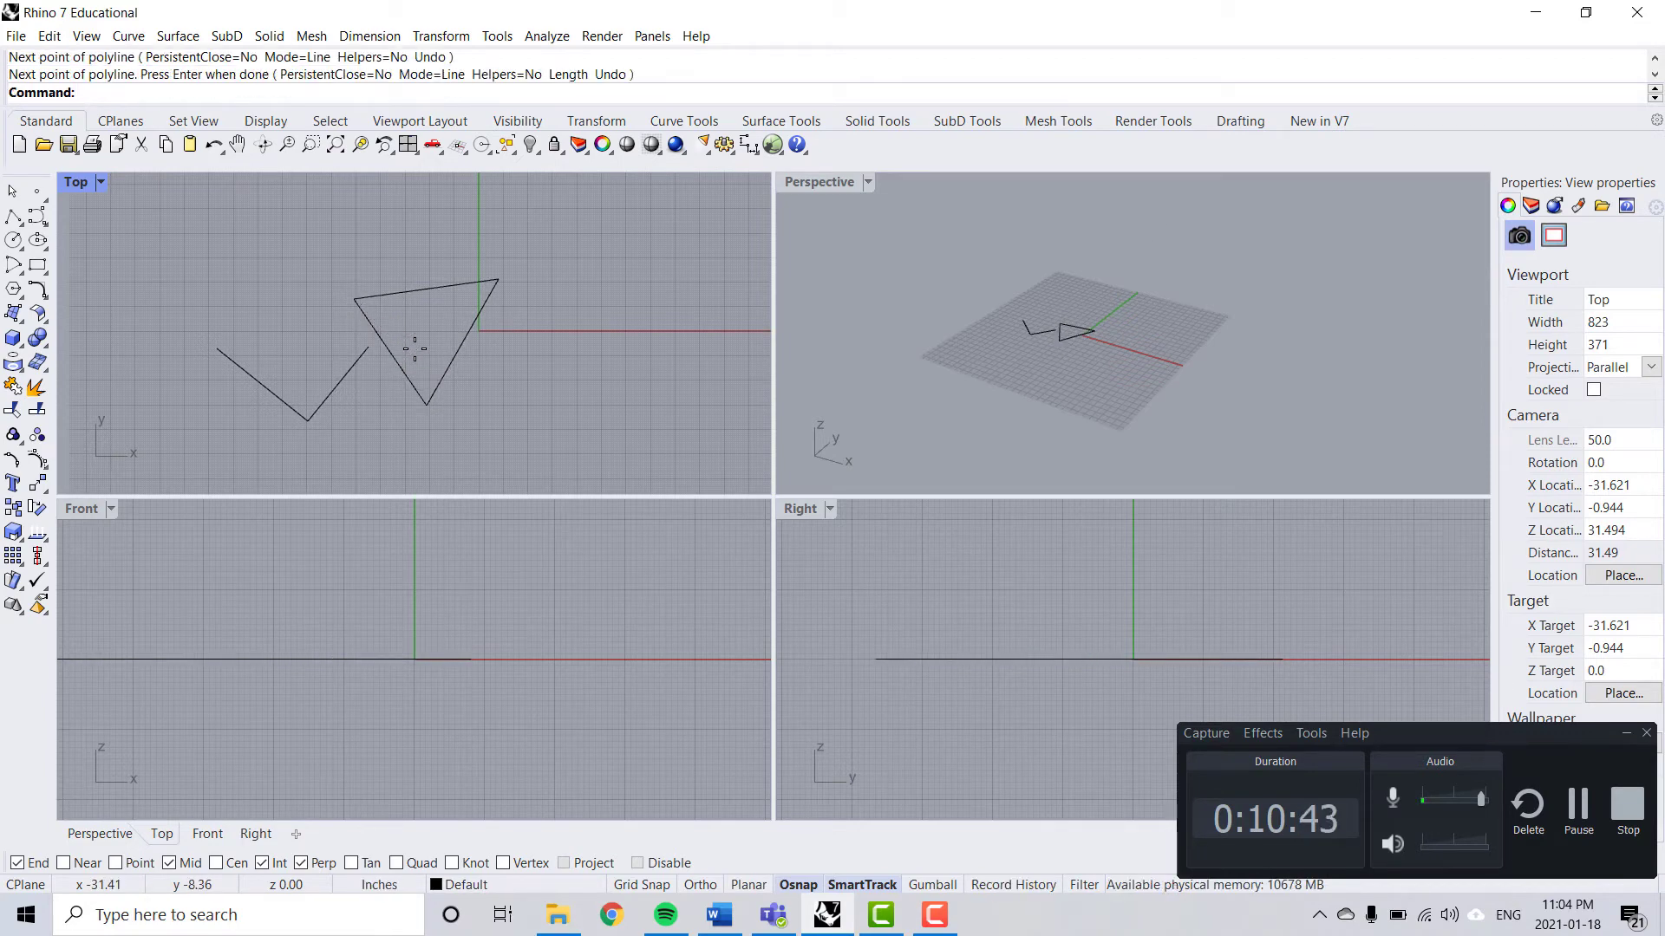
Select the triangle's closing segment and its two-segment polyline in turn to check whether they are separate curves
click(393, 359)
click(457, 339)
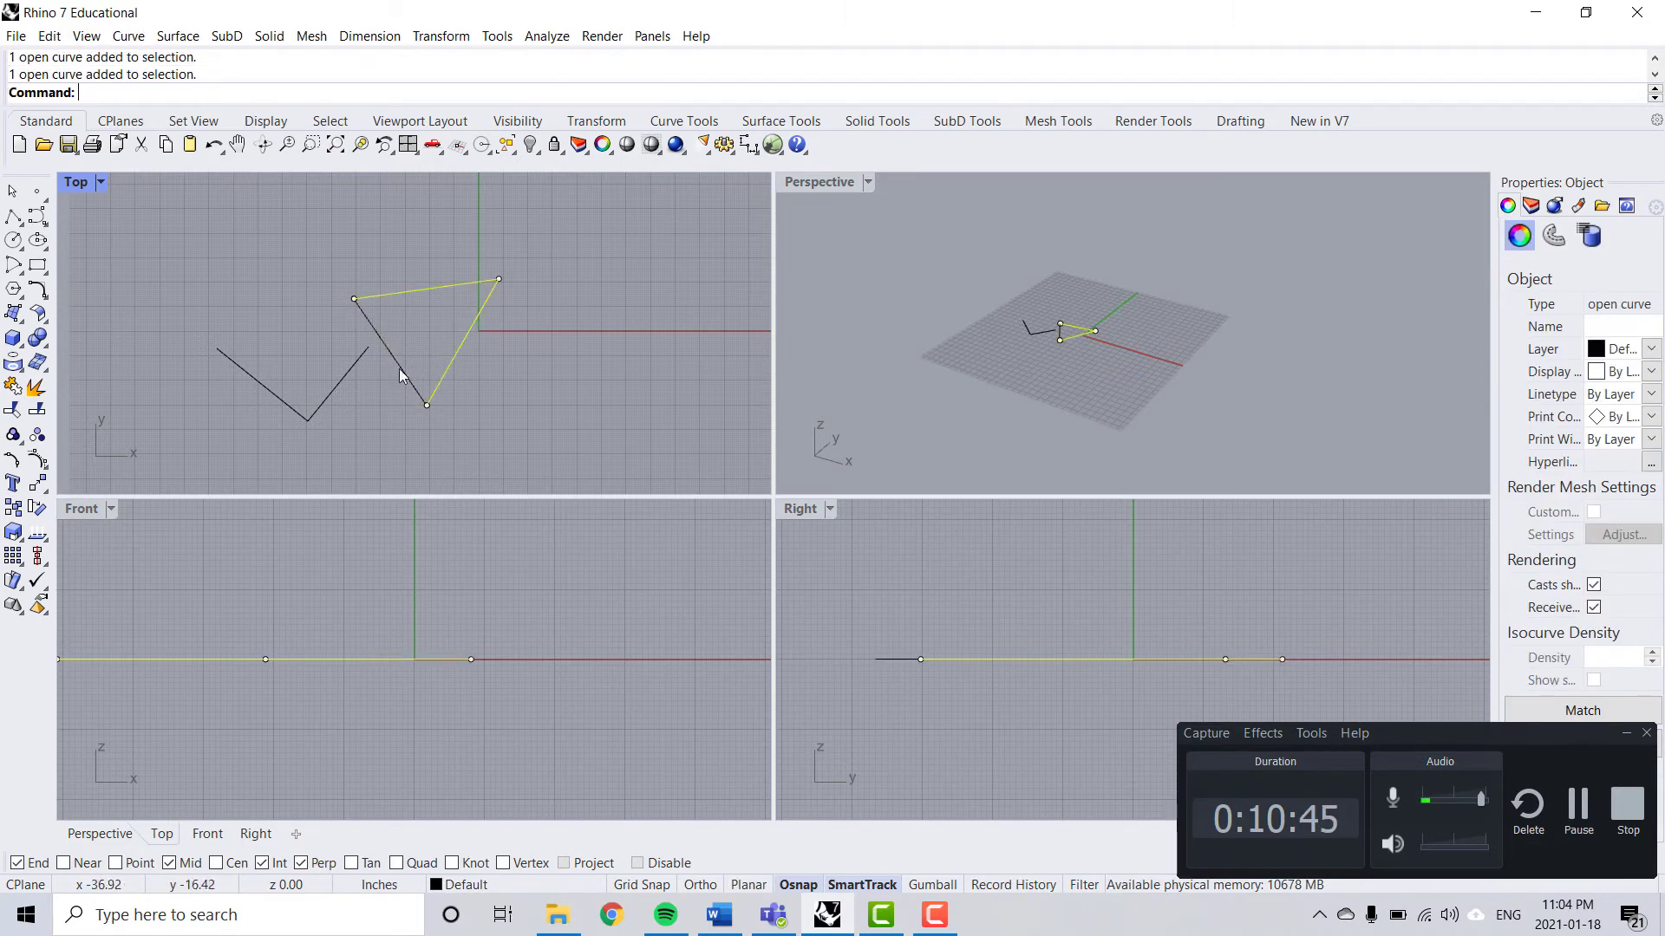
key(Escape)
click(398, 367)
key(Escape)
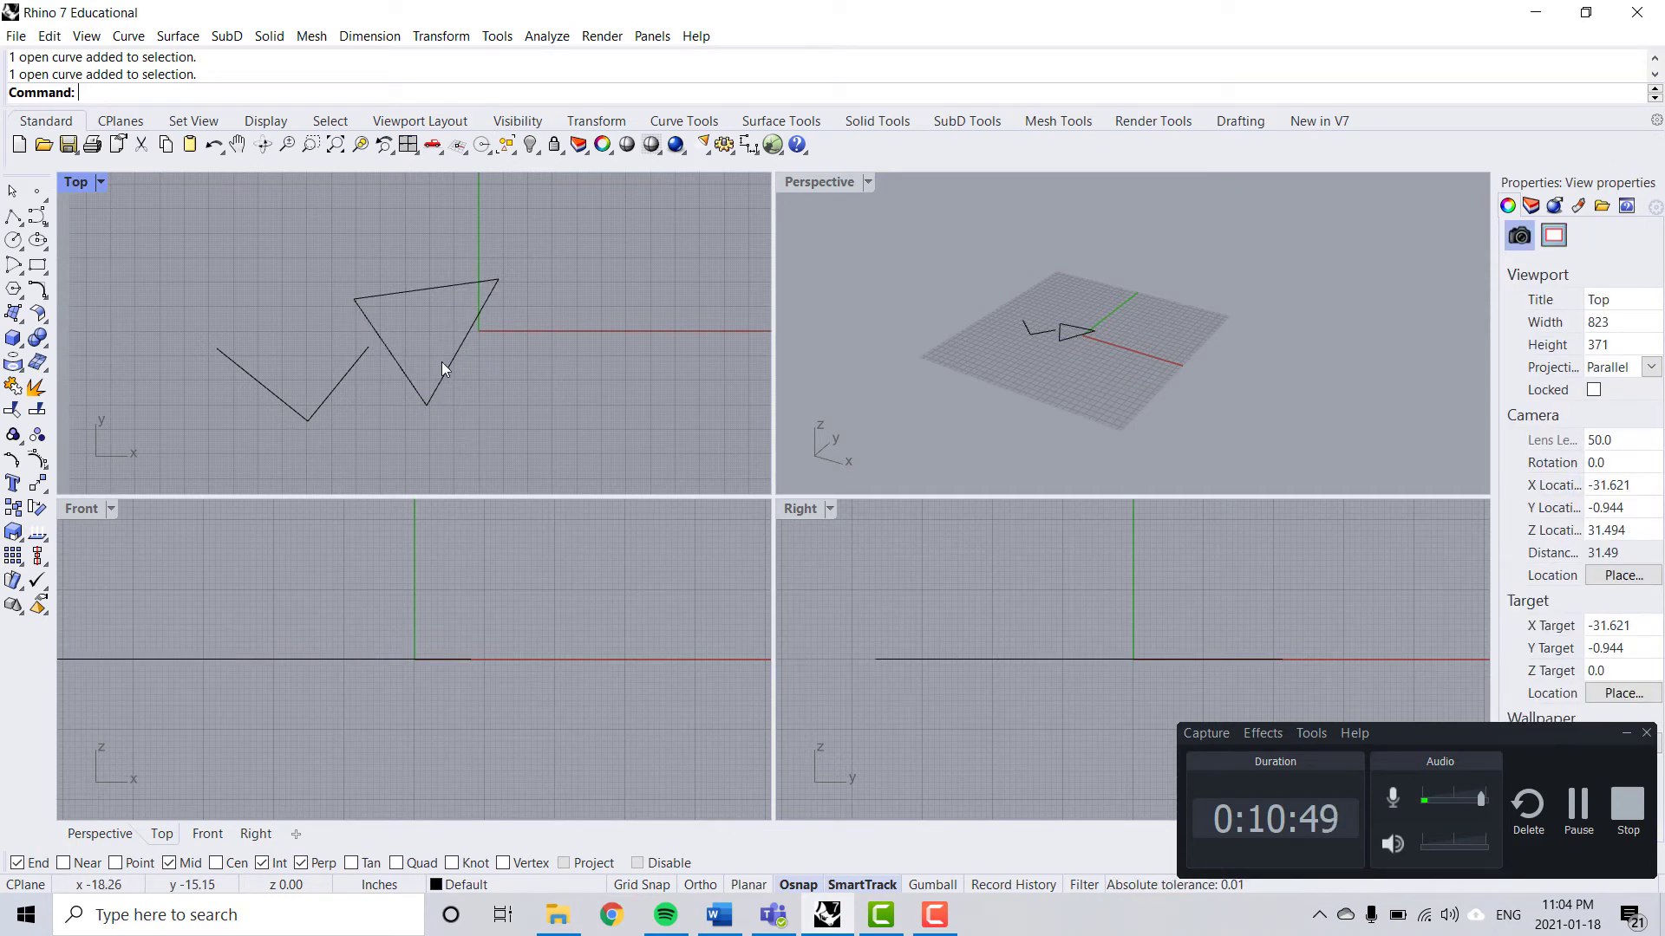
click(399, 361)
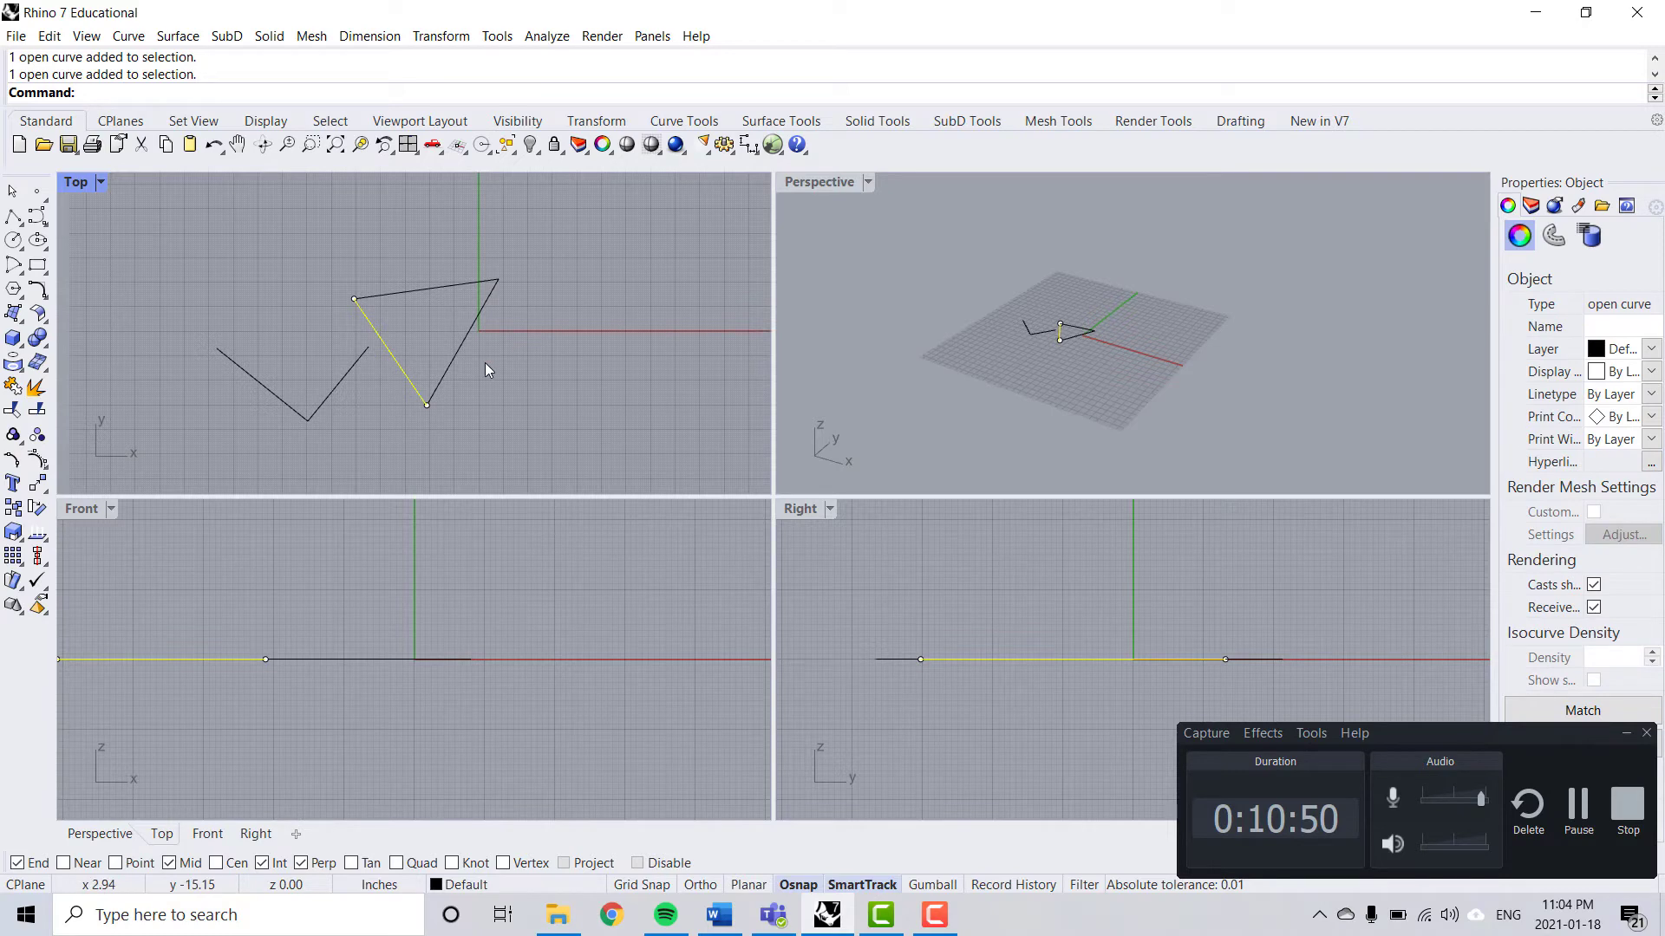
click(486, 362)
click(401, 373)
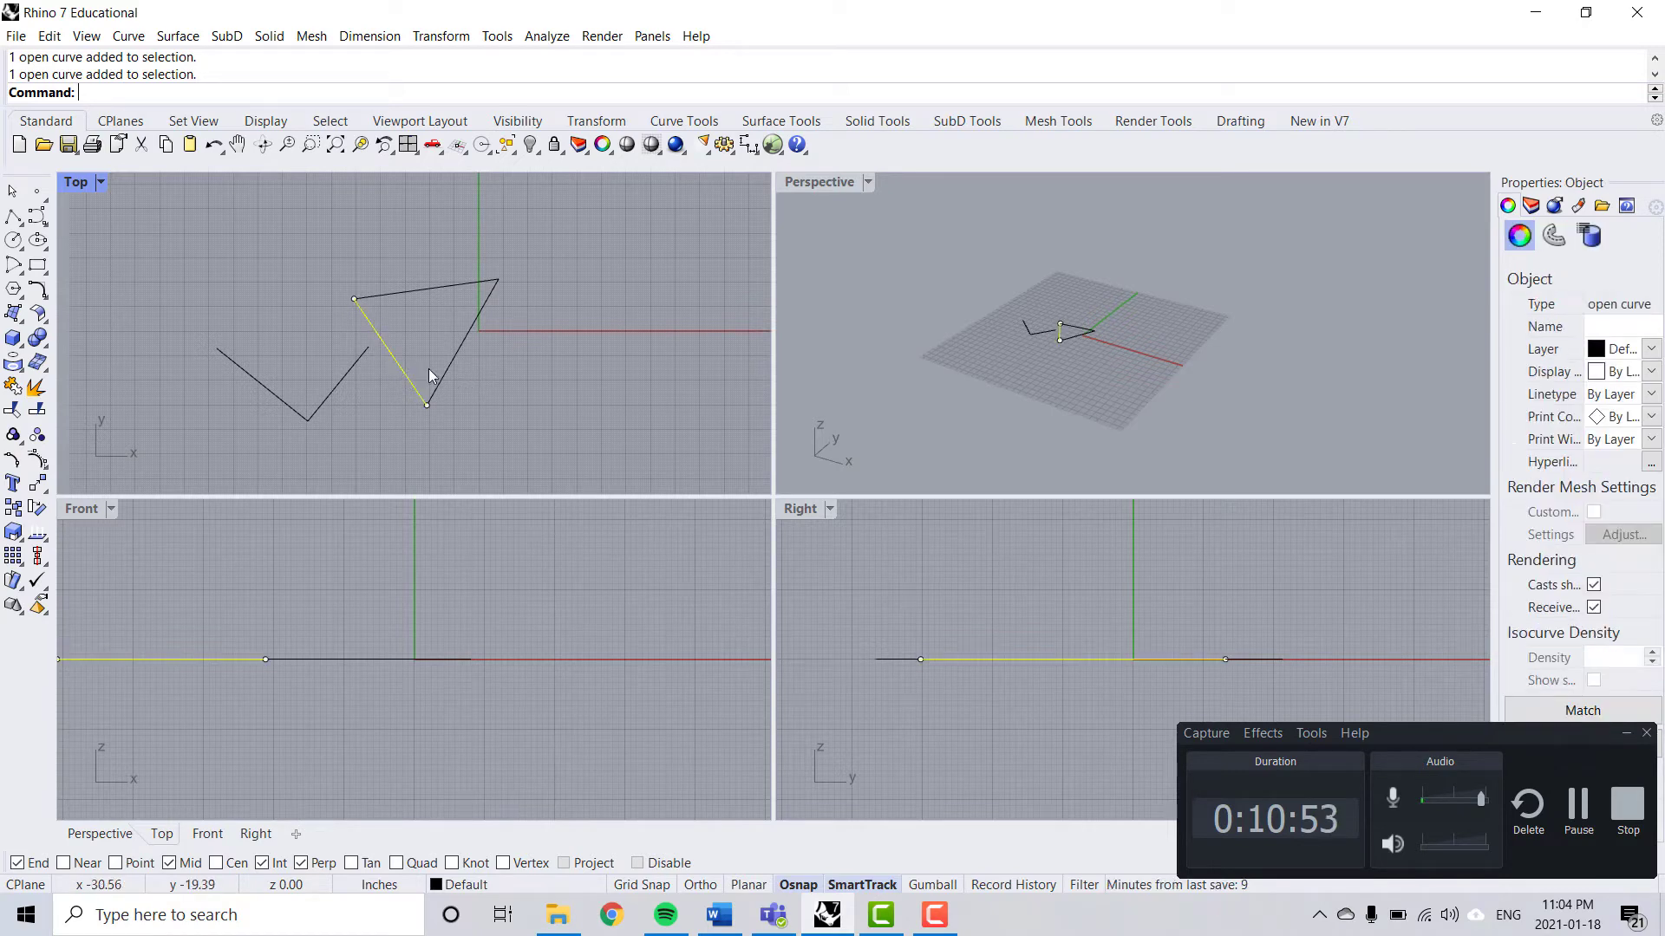
Join the right triangle's closing segment and its two-segment polyline into a single closed curve in the Top viewport
click(455, 360)
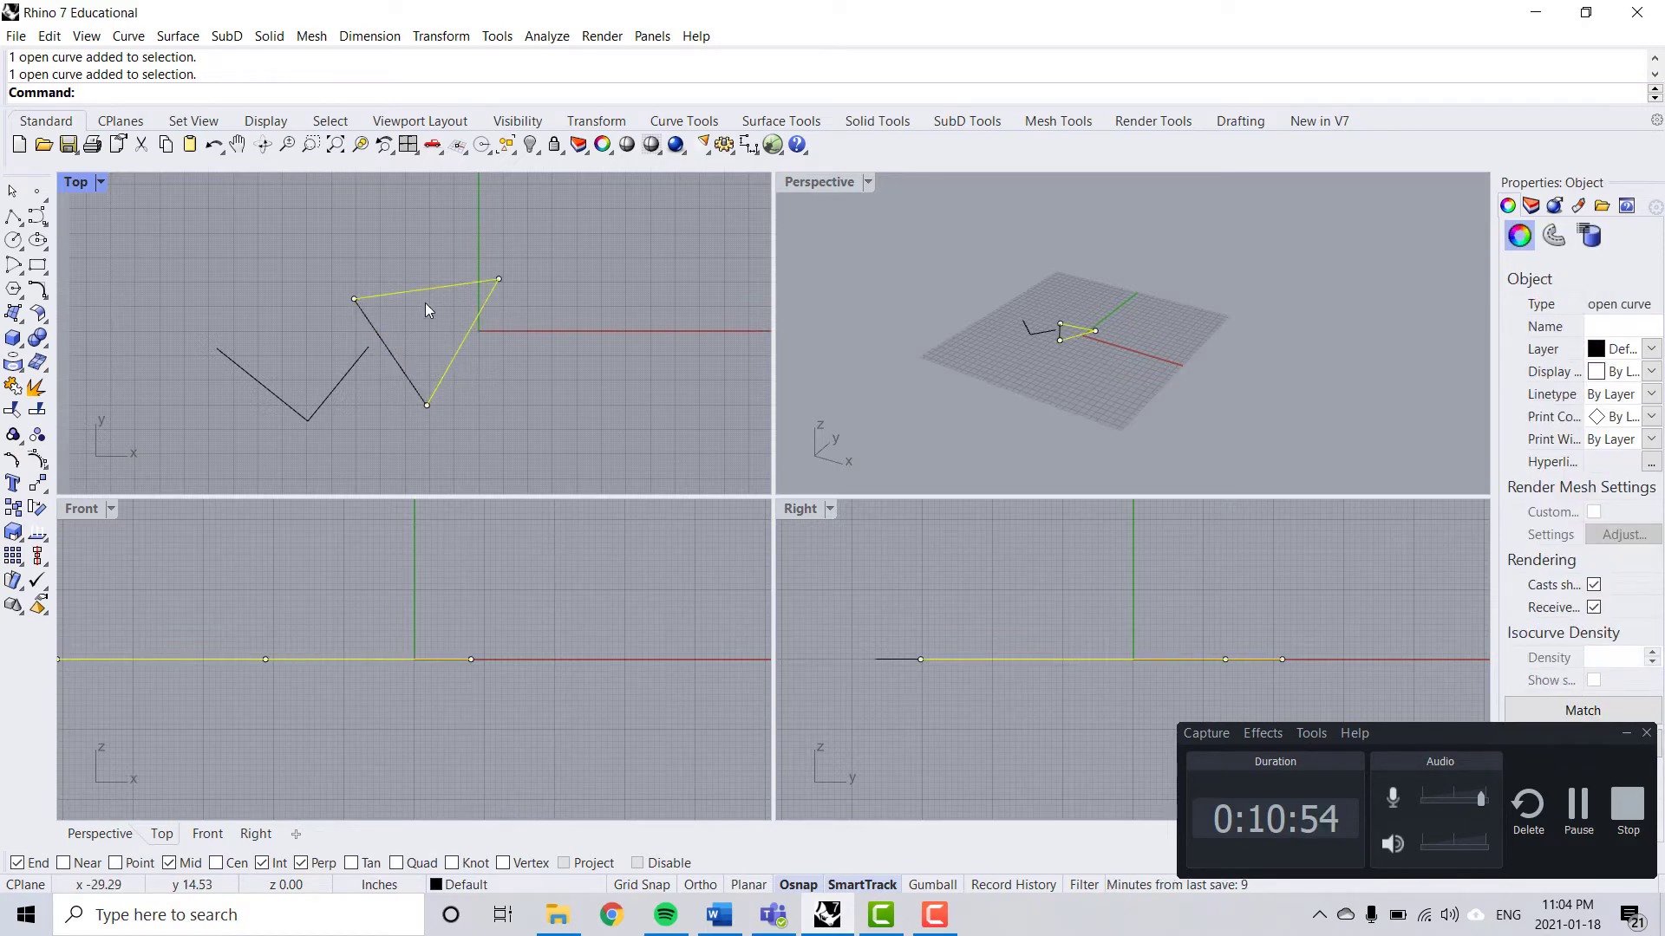
click(482, 399)
click(451, 359)
shift+click(409, 382)
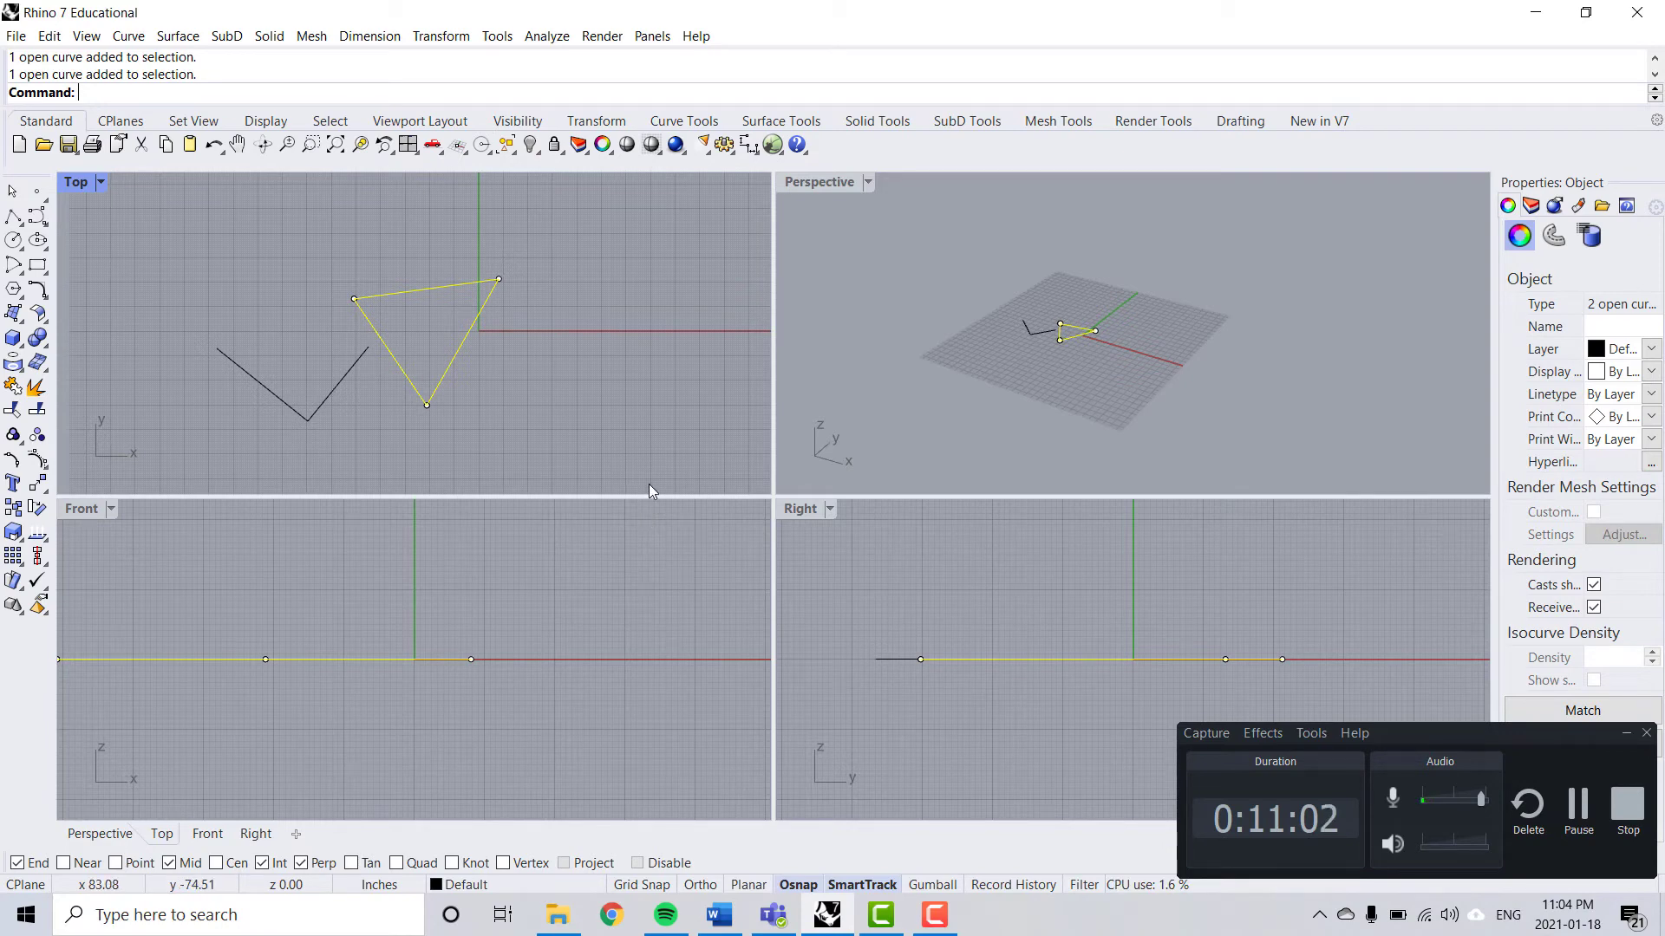
text(join)
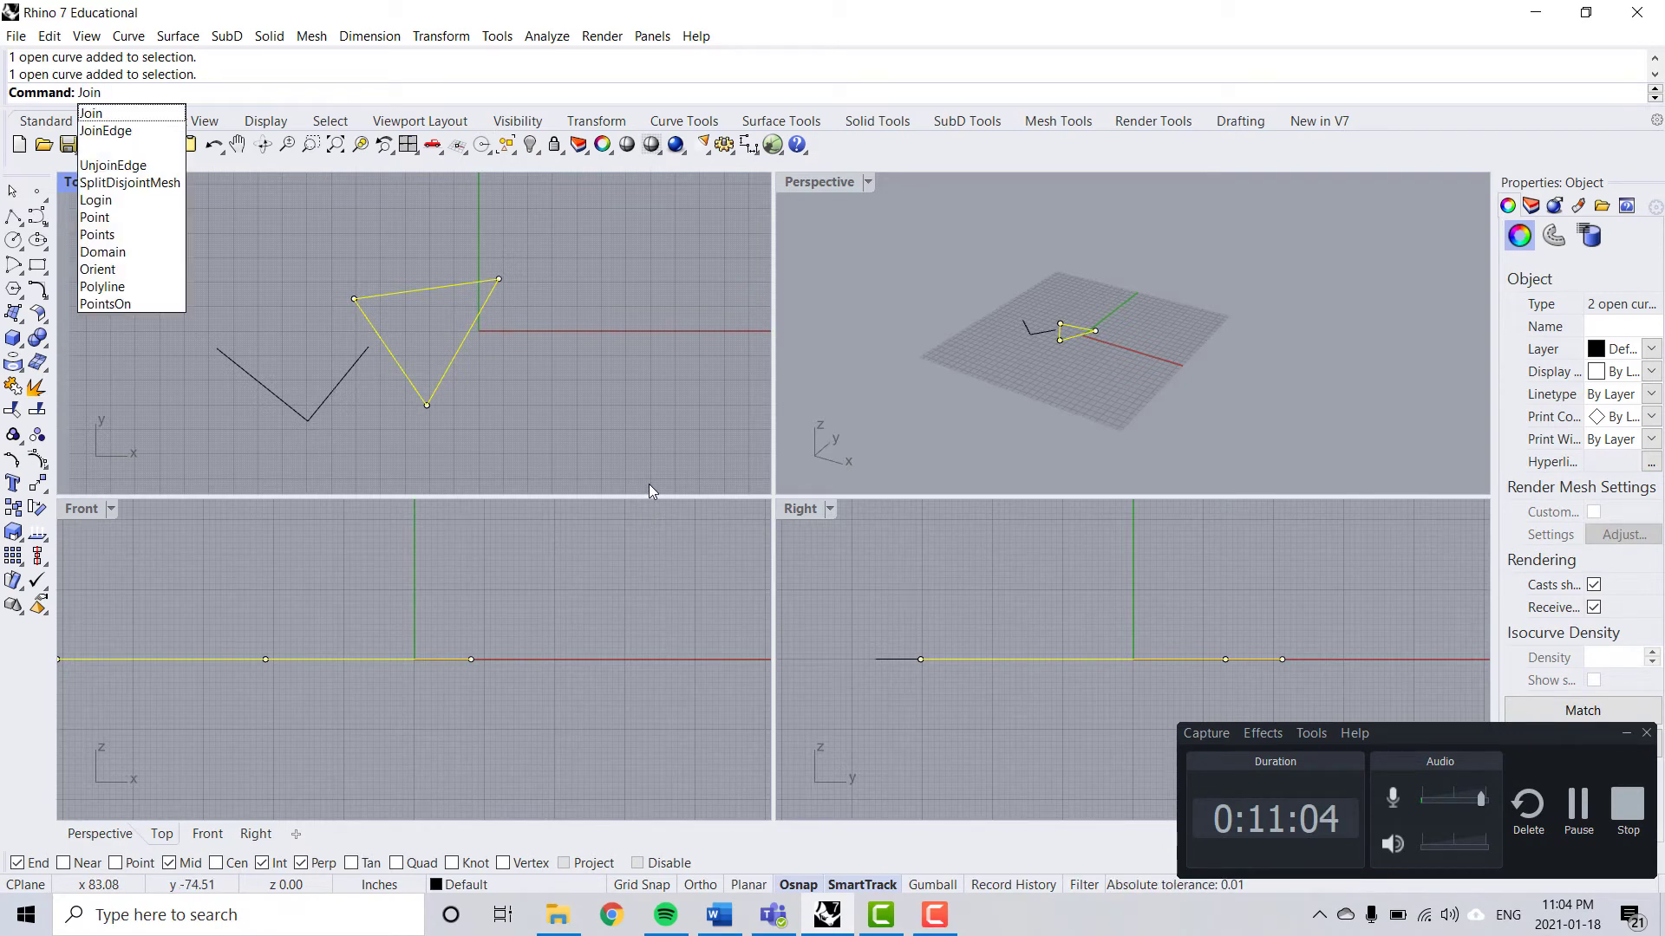
key(Return)
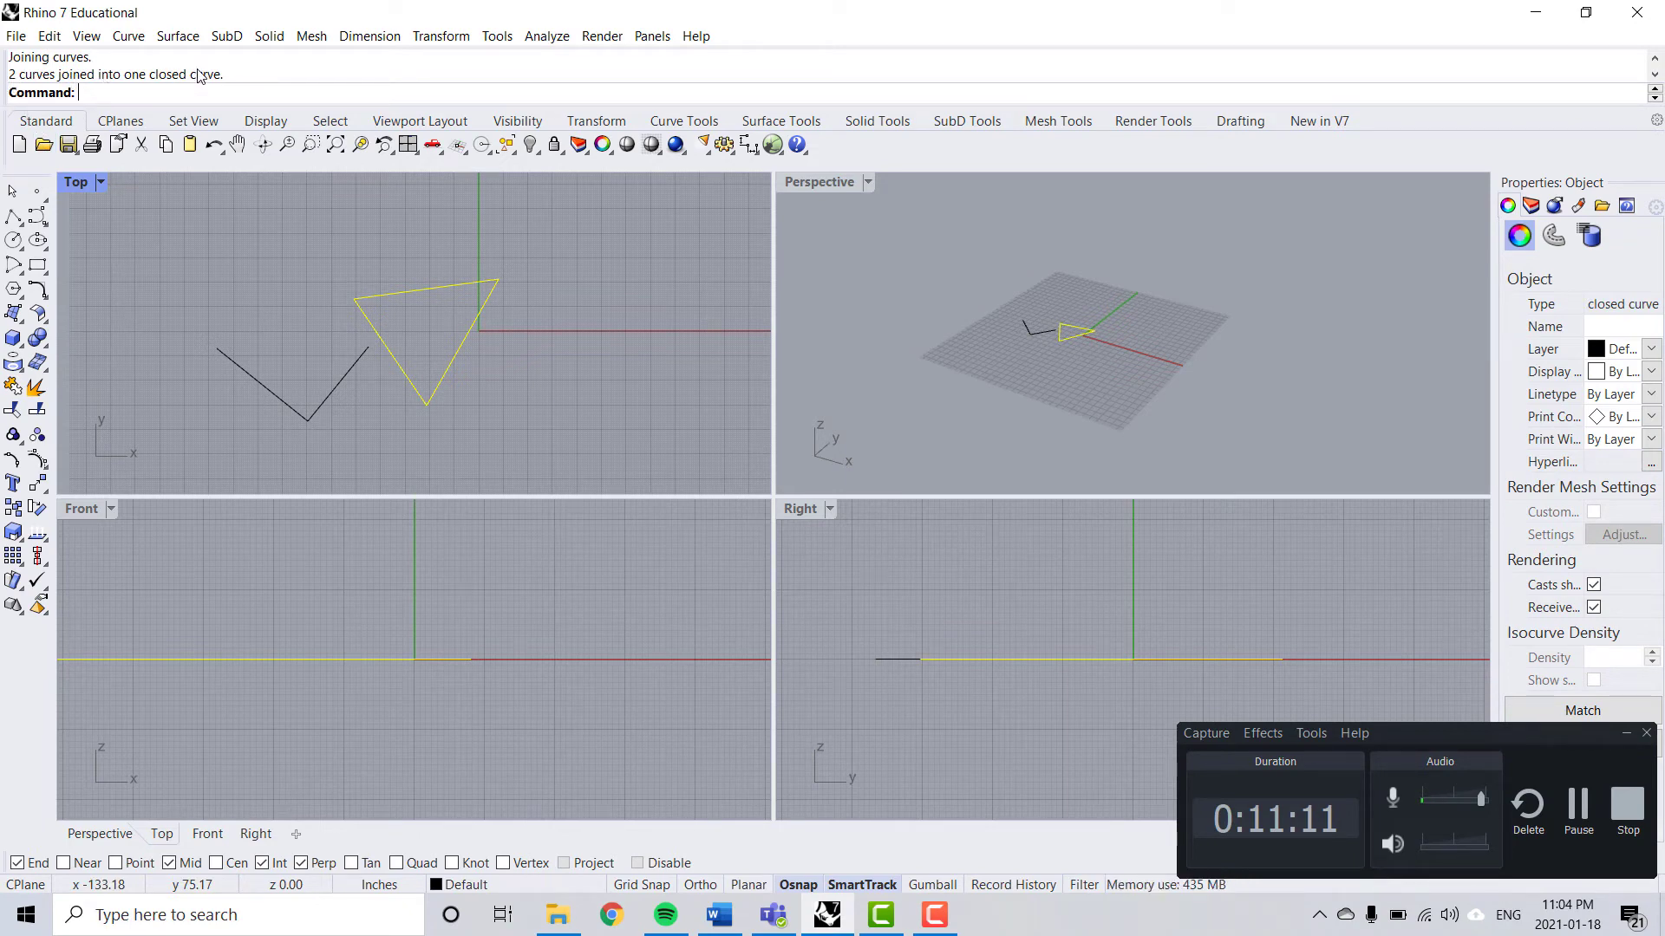
Reselect the joined triangle to check it as one curve, show its control points, and hide them again
click(555, 339)
click(466, 335)
key(F10)
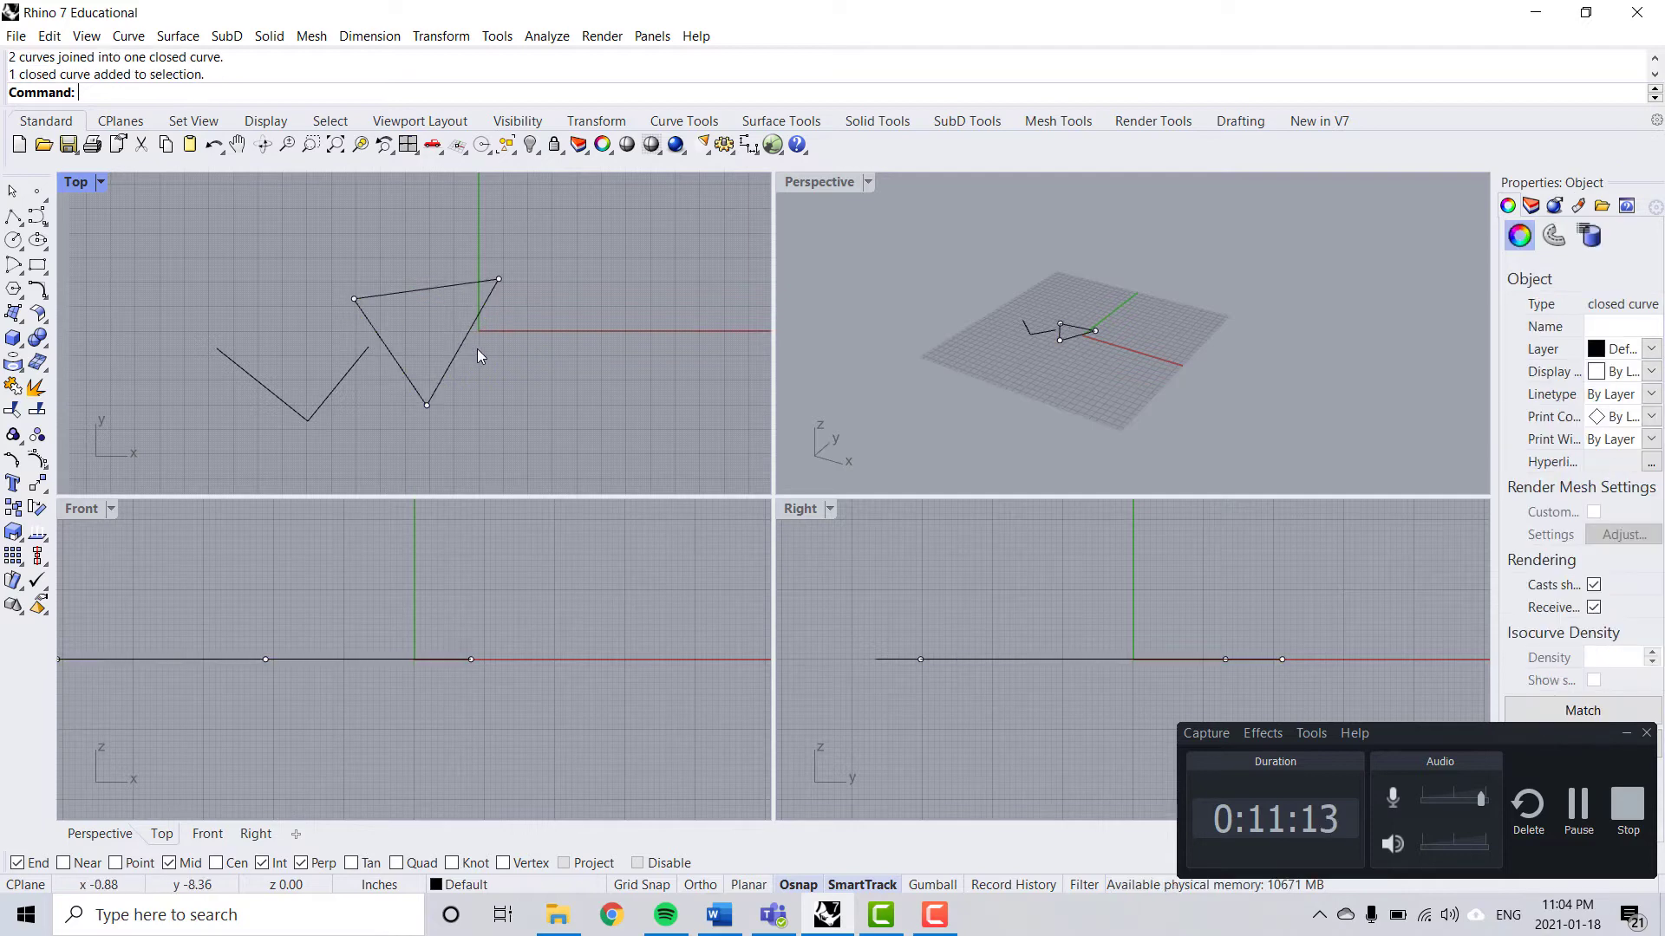
key(Escape)
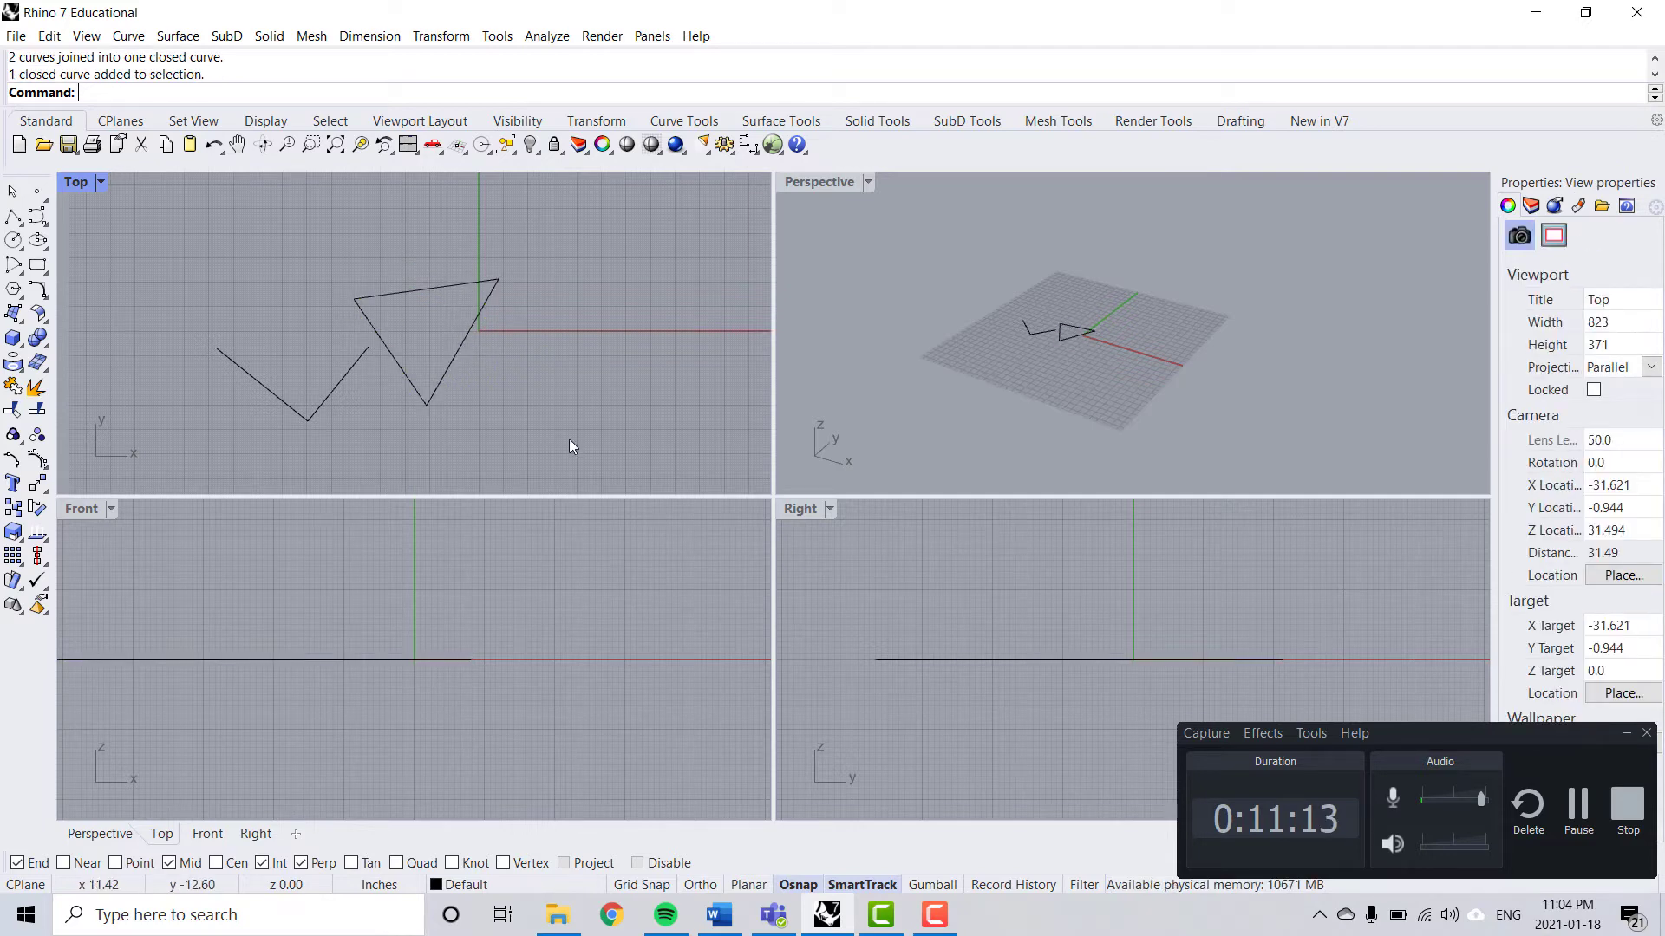
Turn off Osnap and draw a one-segment polyline by eye between the two open ends of the left polyline
click(794, 886)
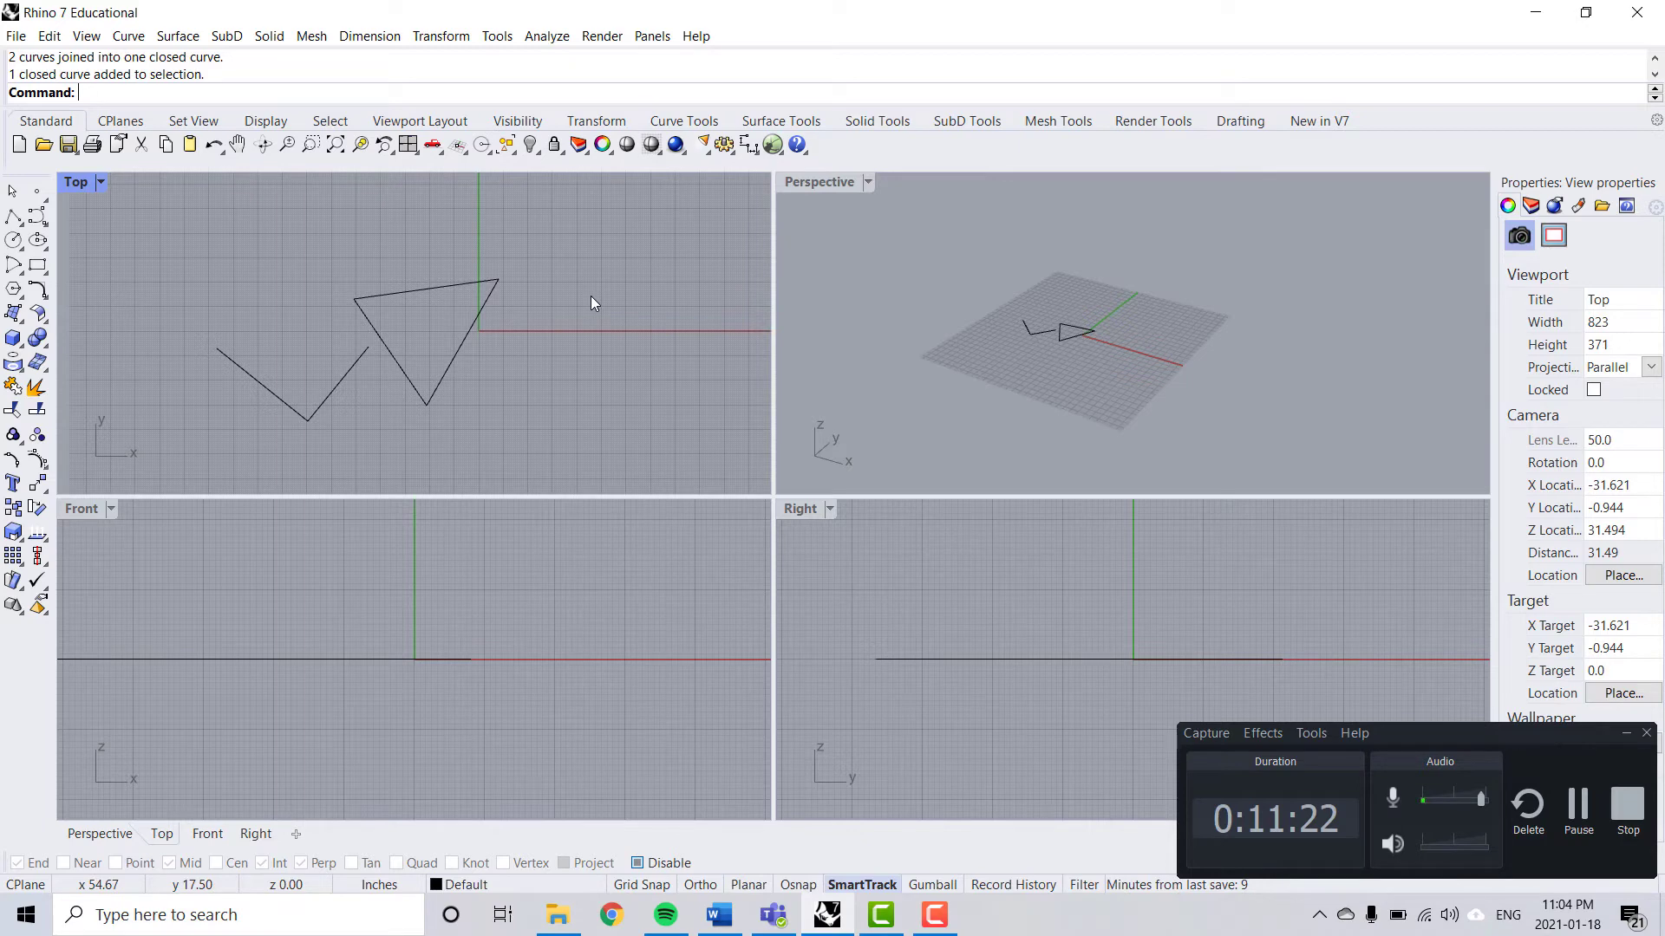
text(Polyline)
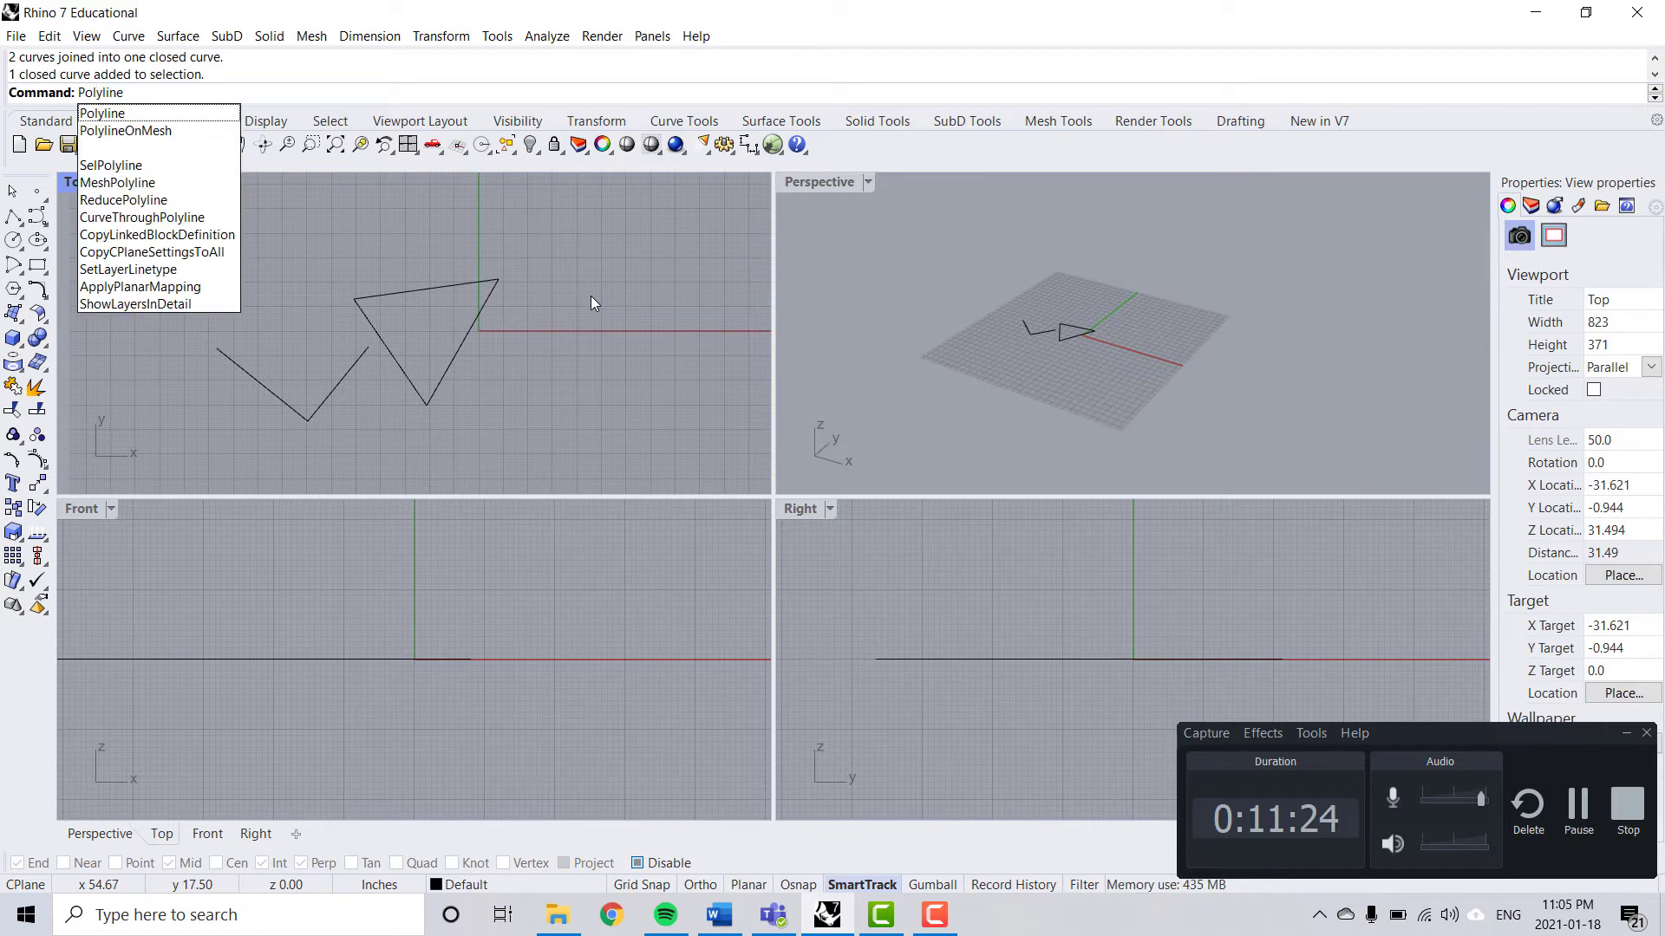
key(Return)
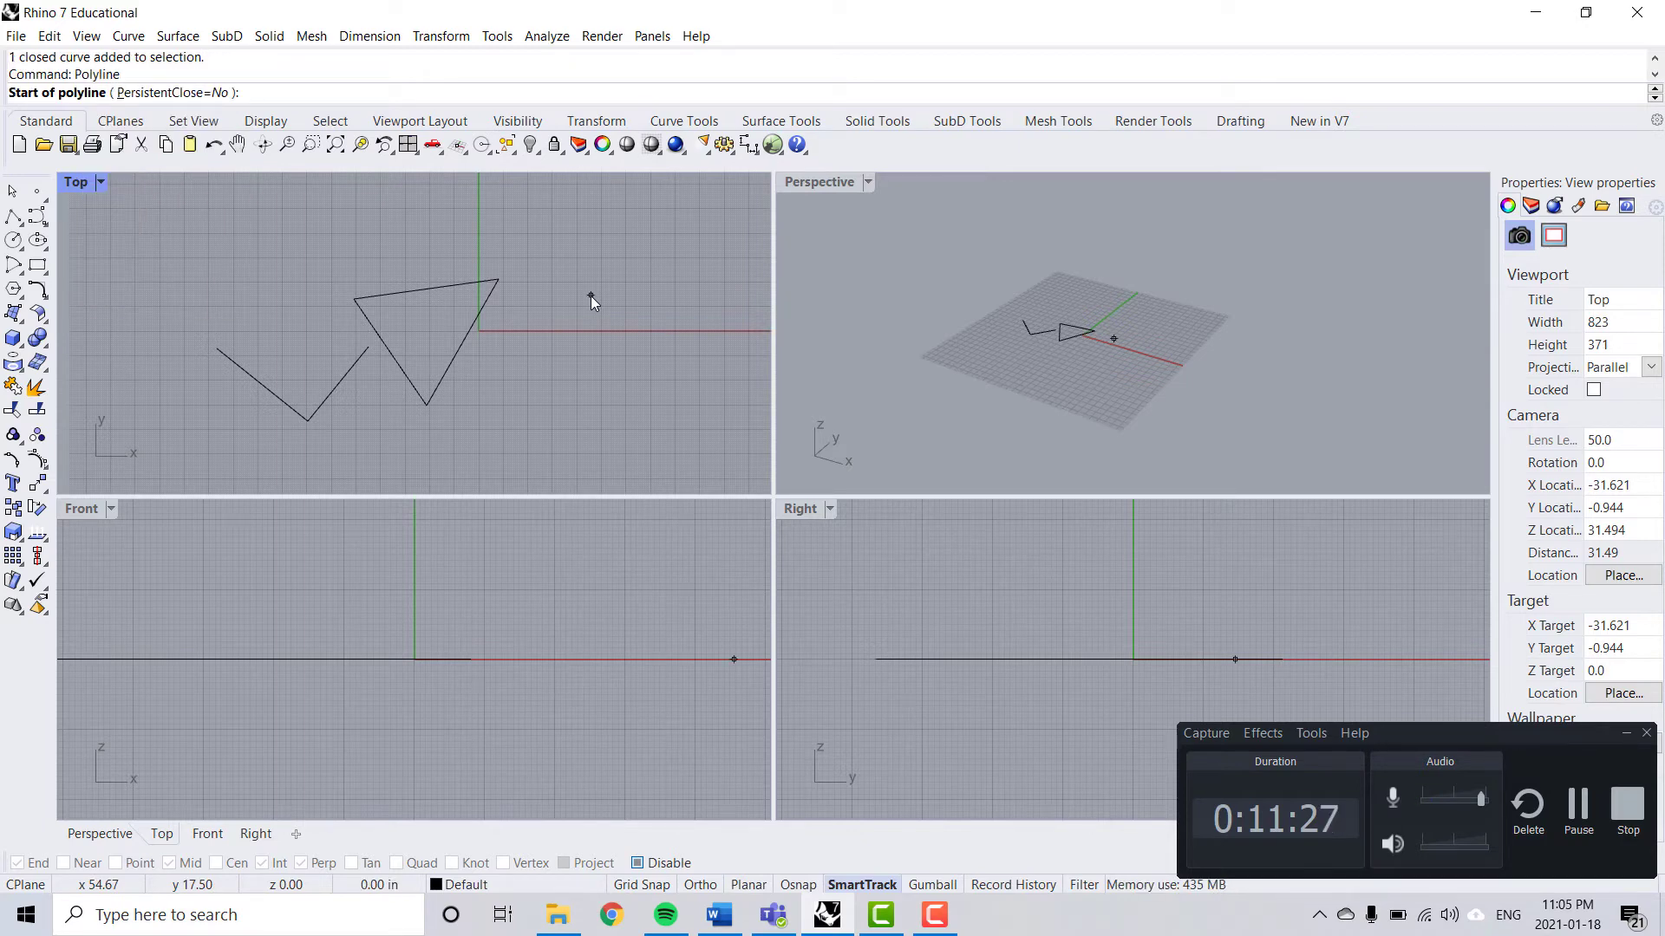
click(217, 348)
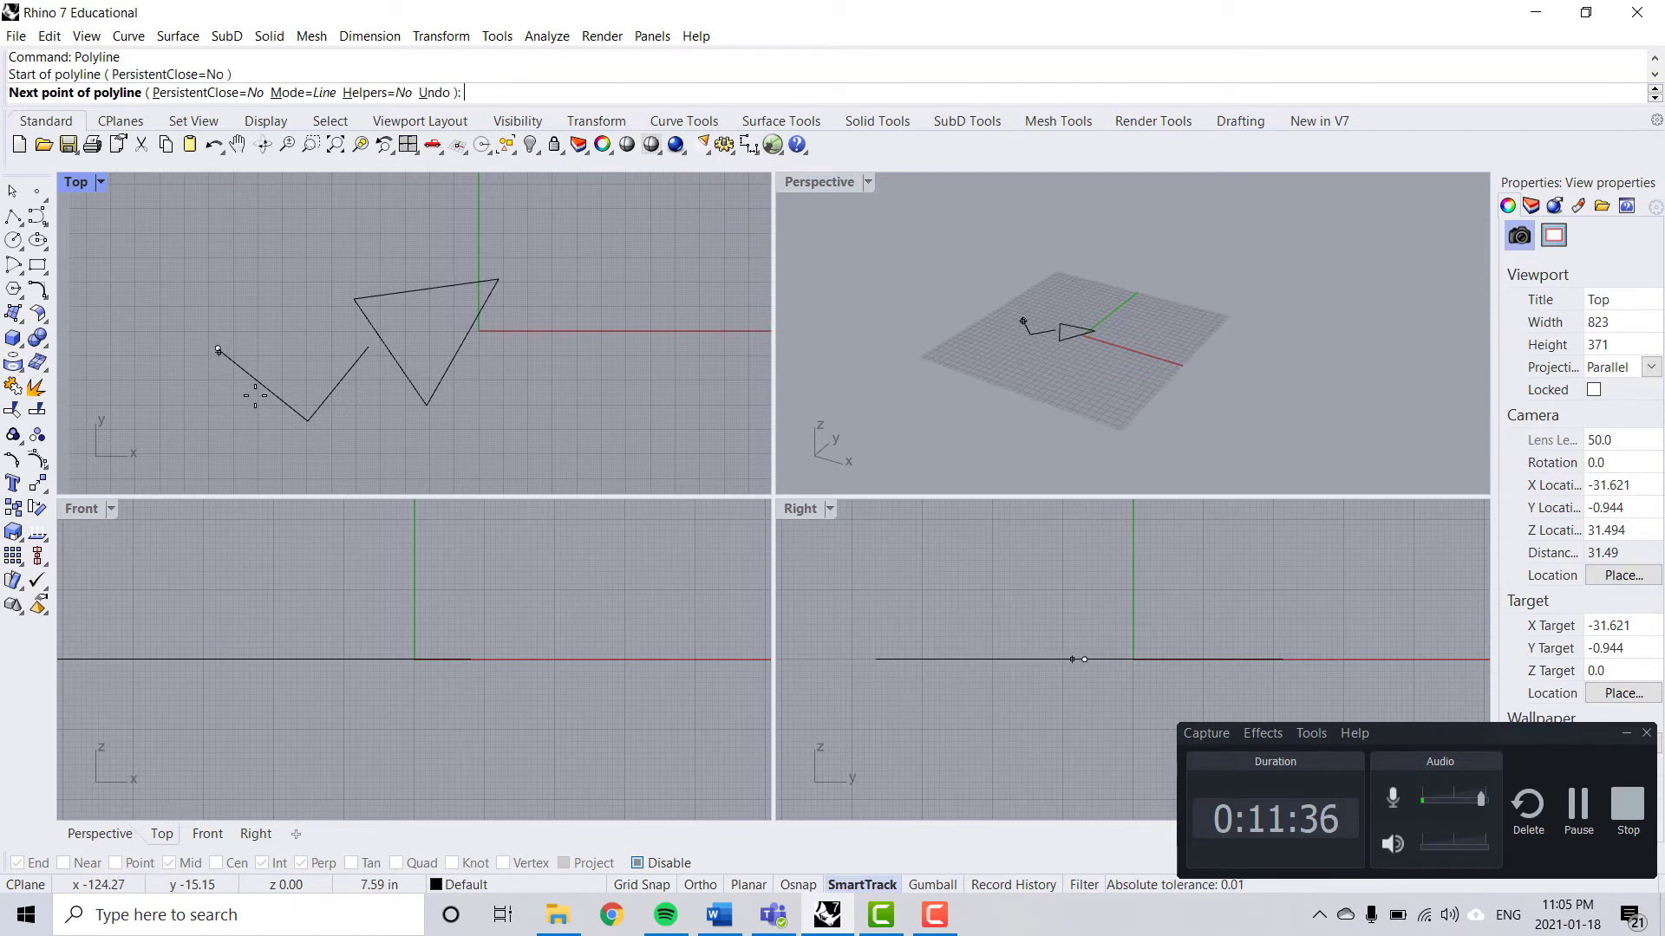
click(370, 346)
key(Return)
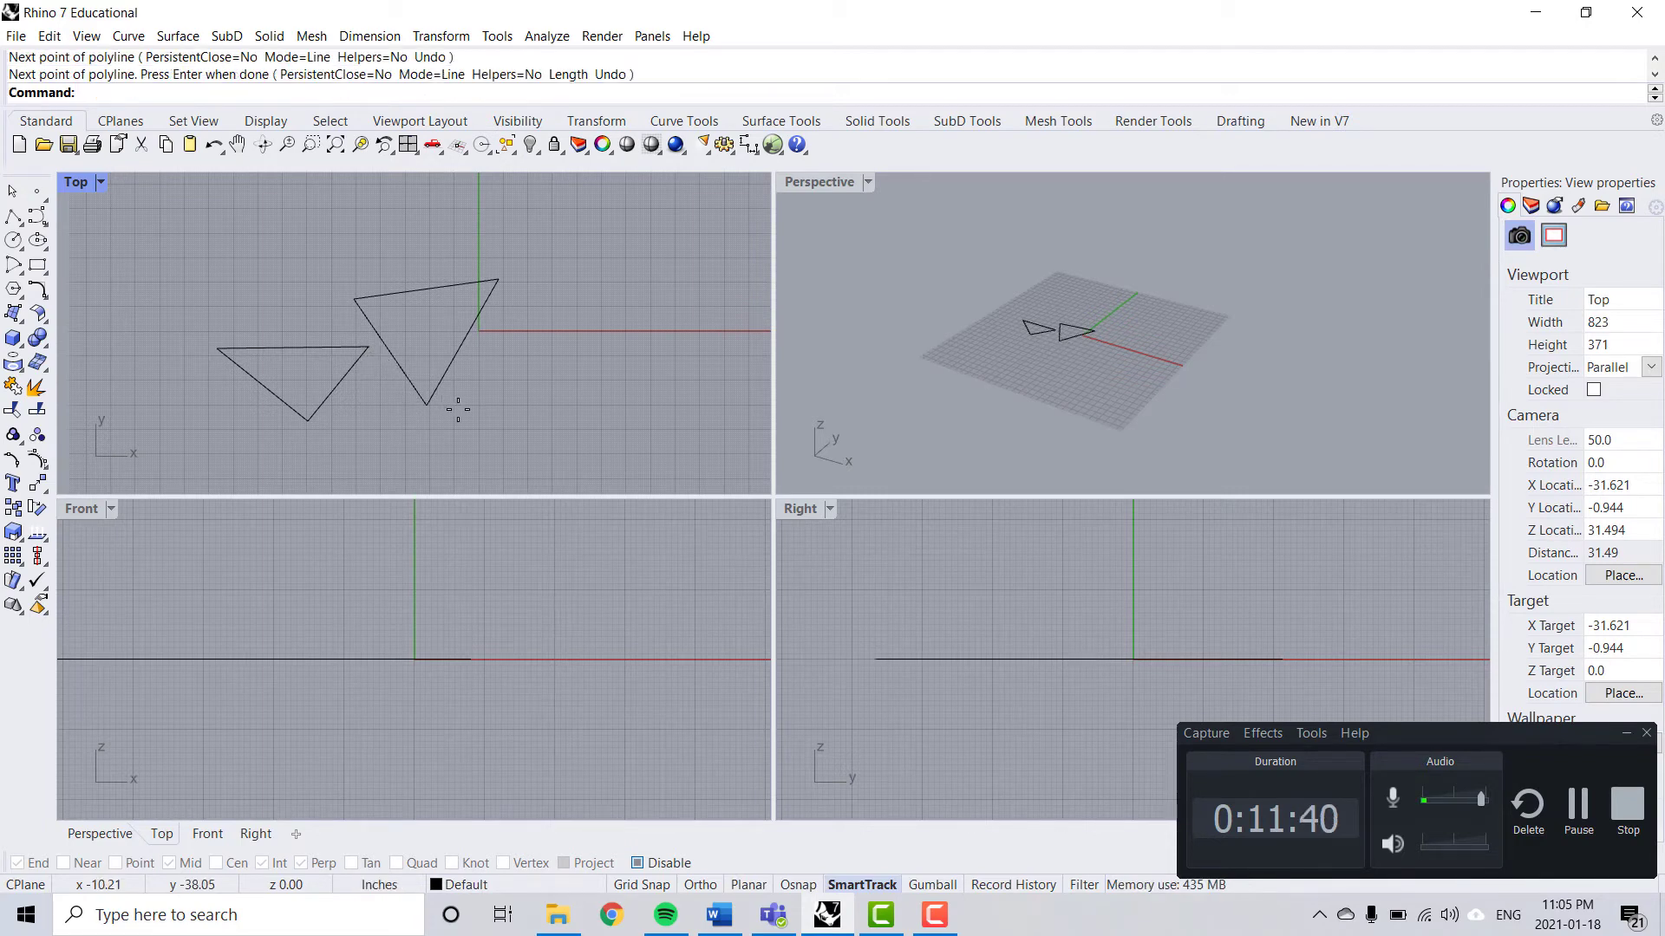
Try to join the left two-segment polyline with its freehand closing segment, and clear the selection
click(340, 350)
click(336, 392)
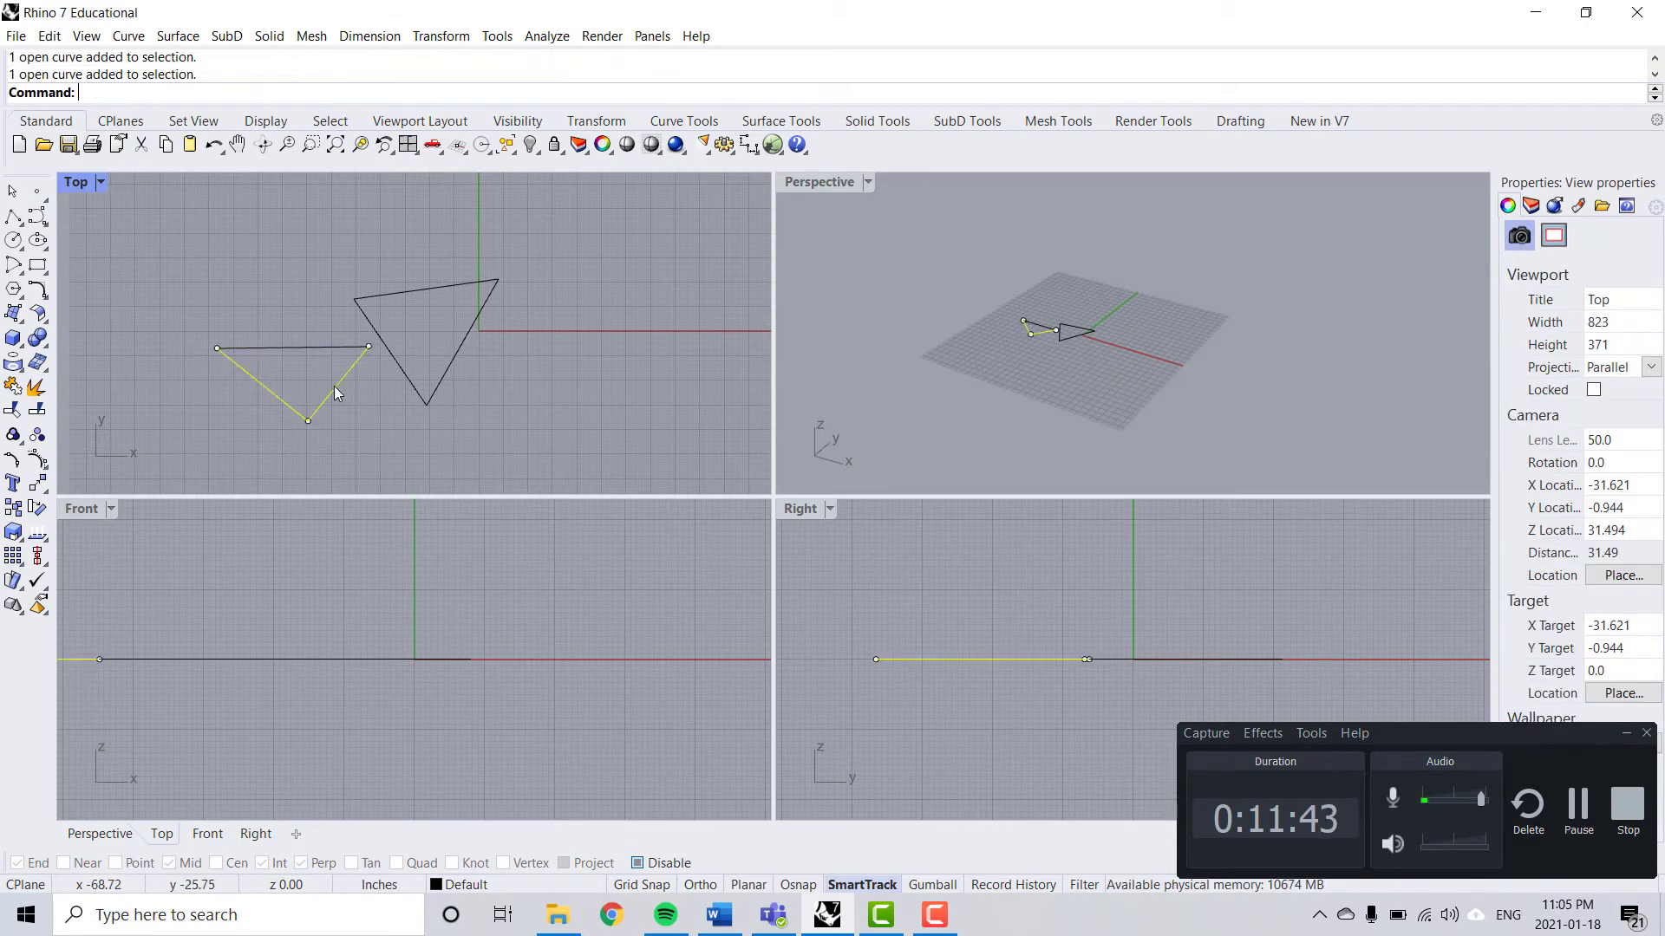
click(206, 336)
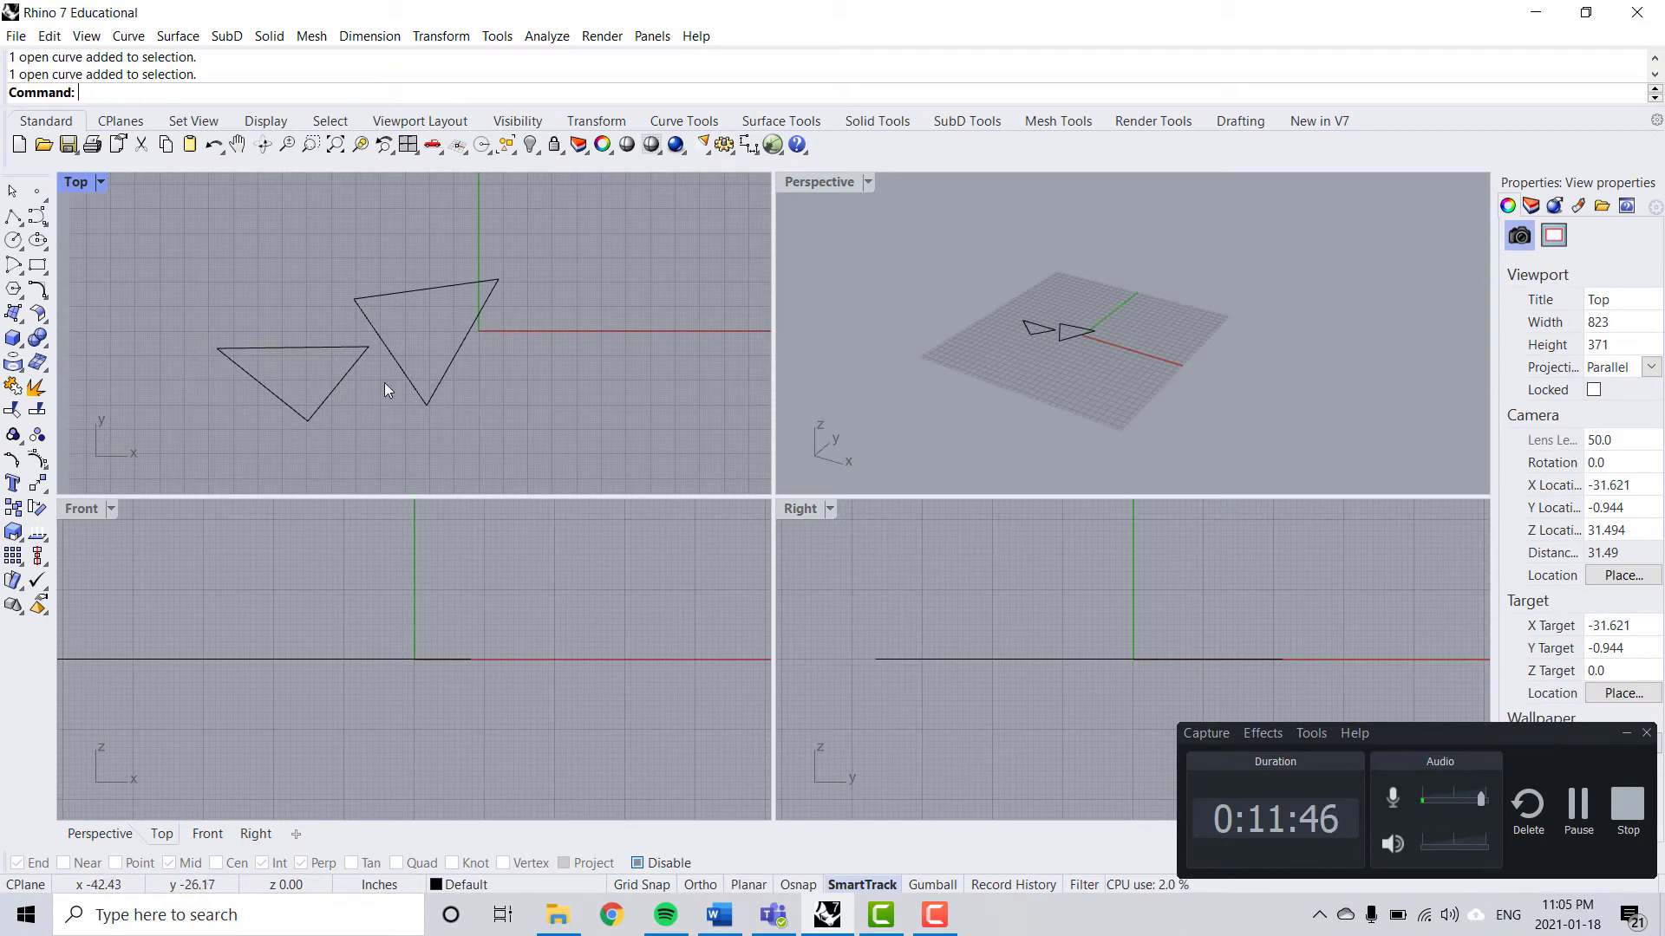
click(346, 372)
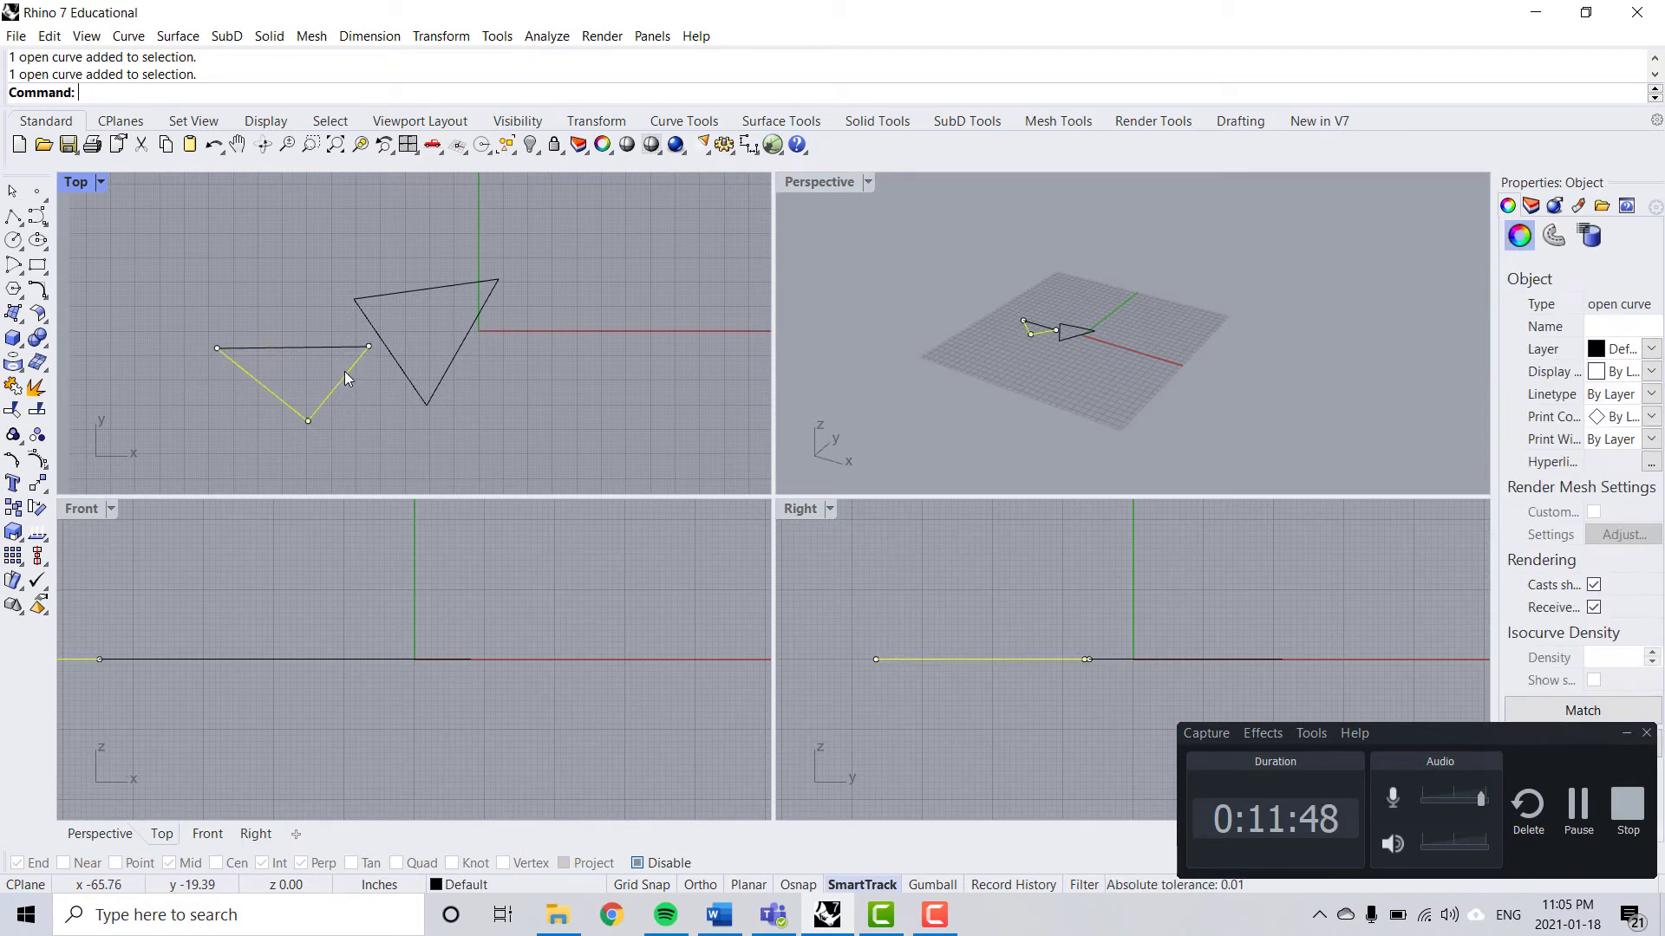
shift+click(324, 347)
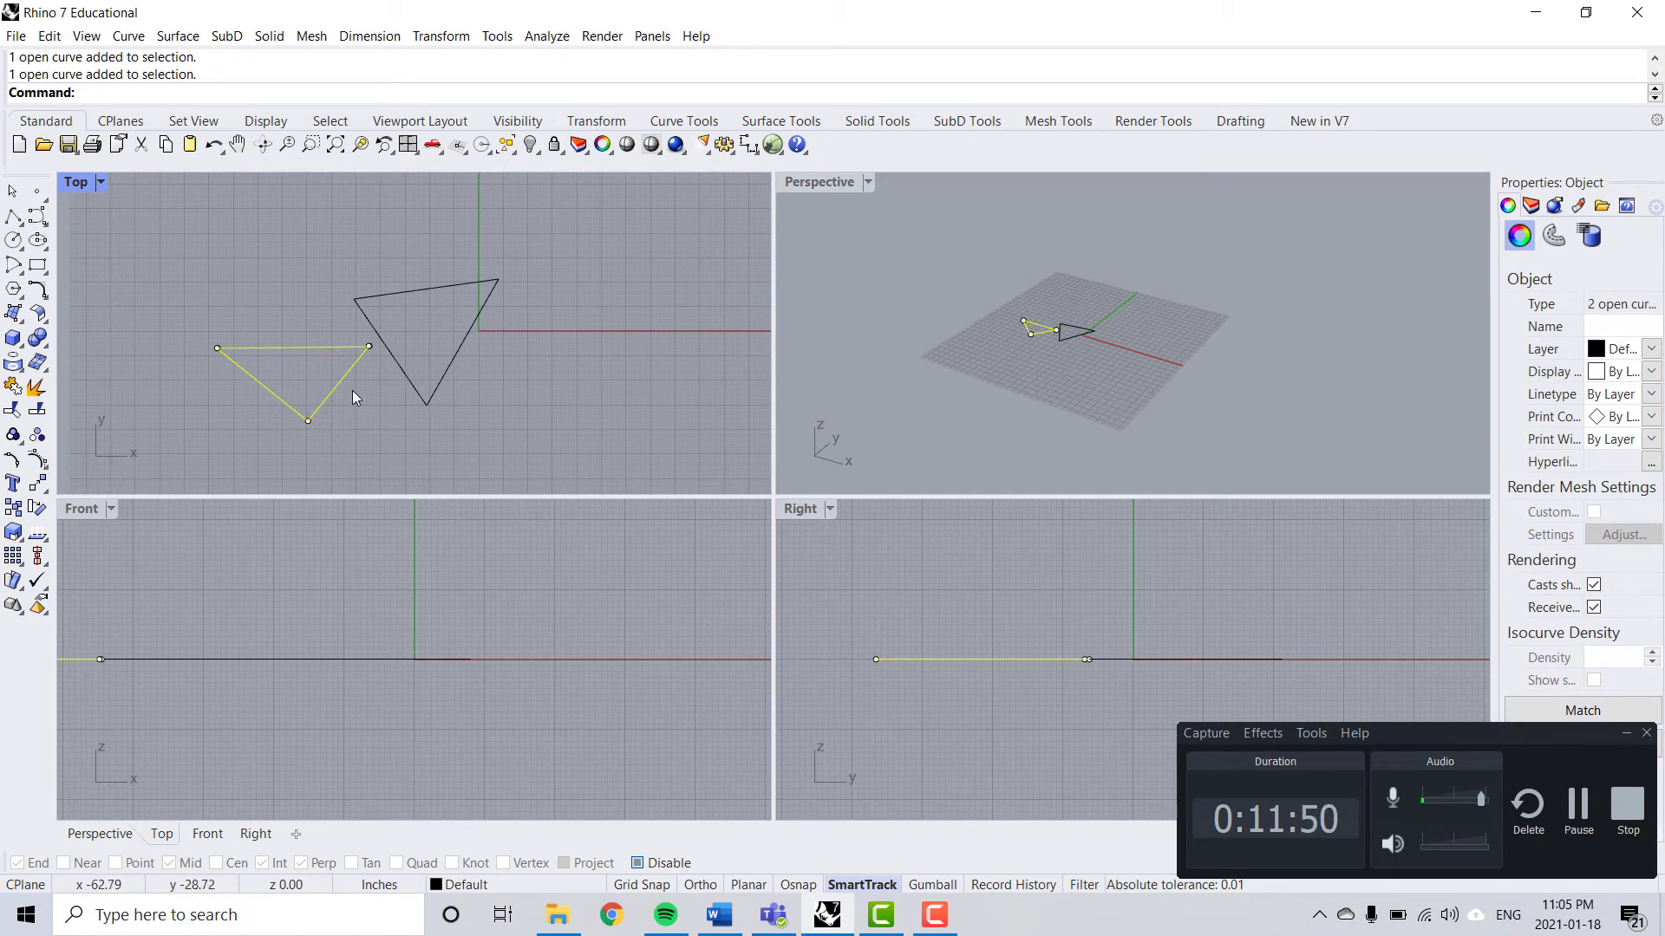
text(join)
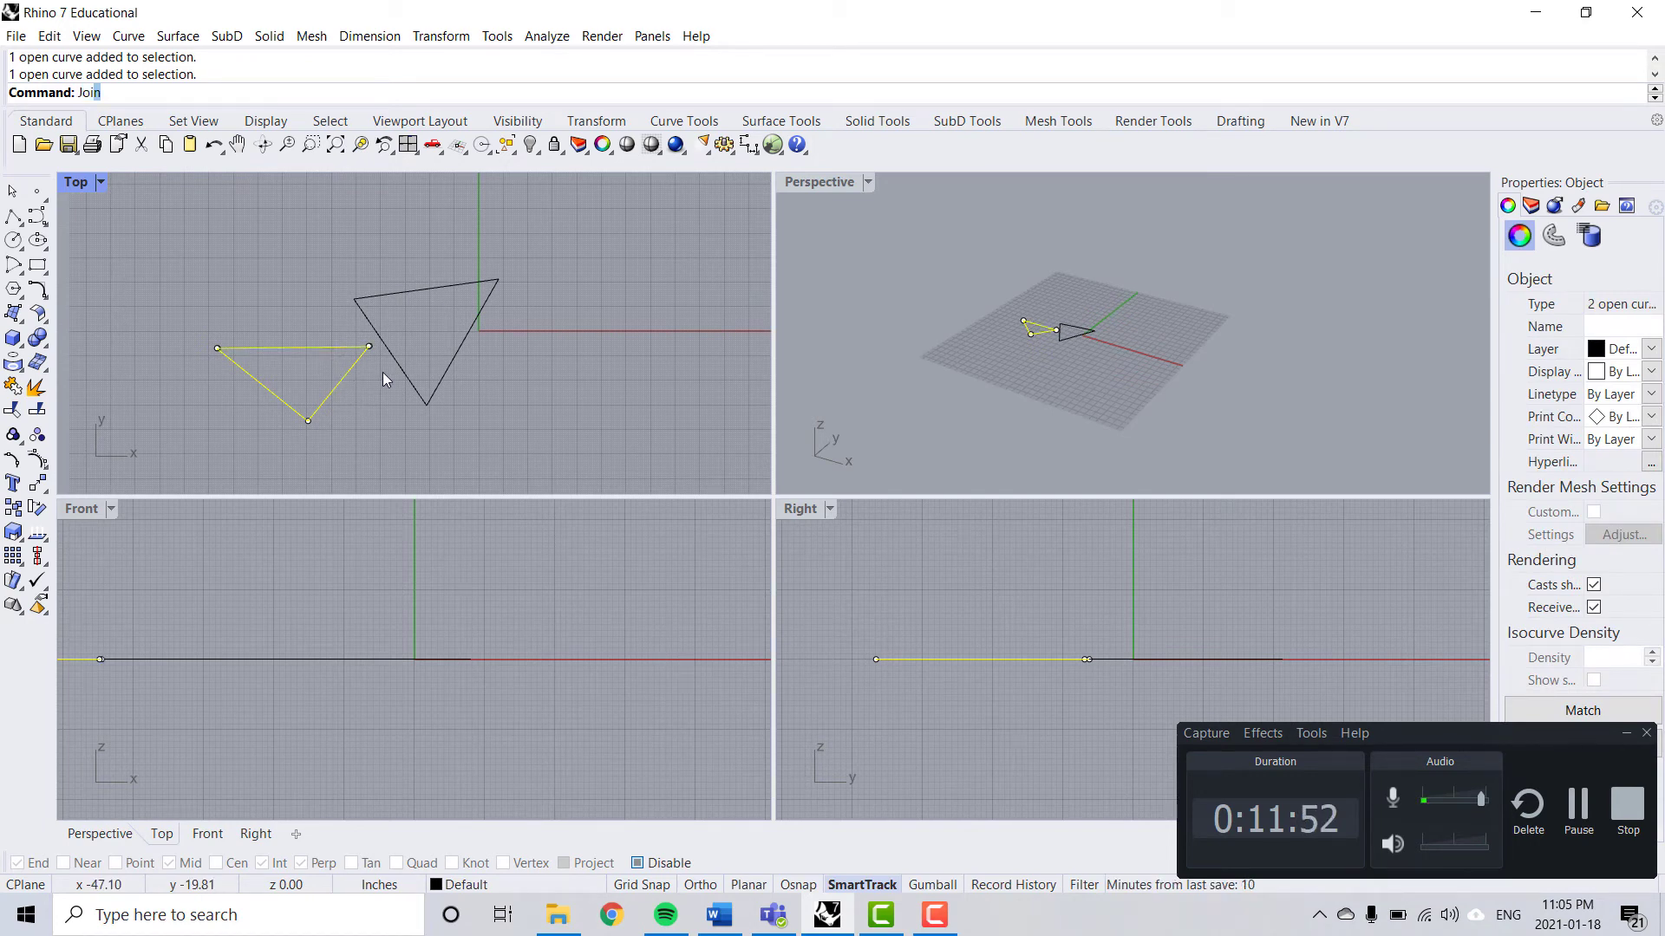
key(Return)
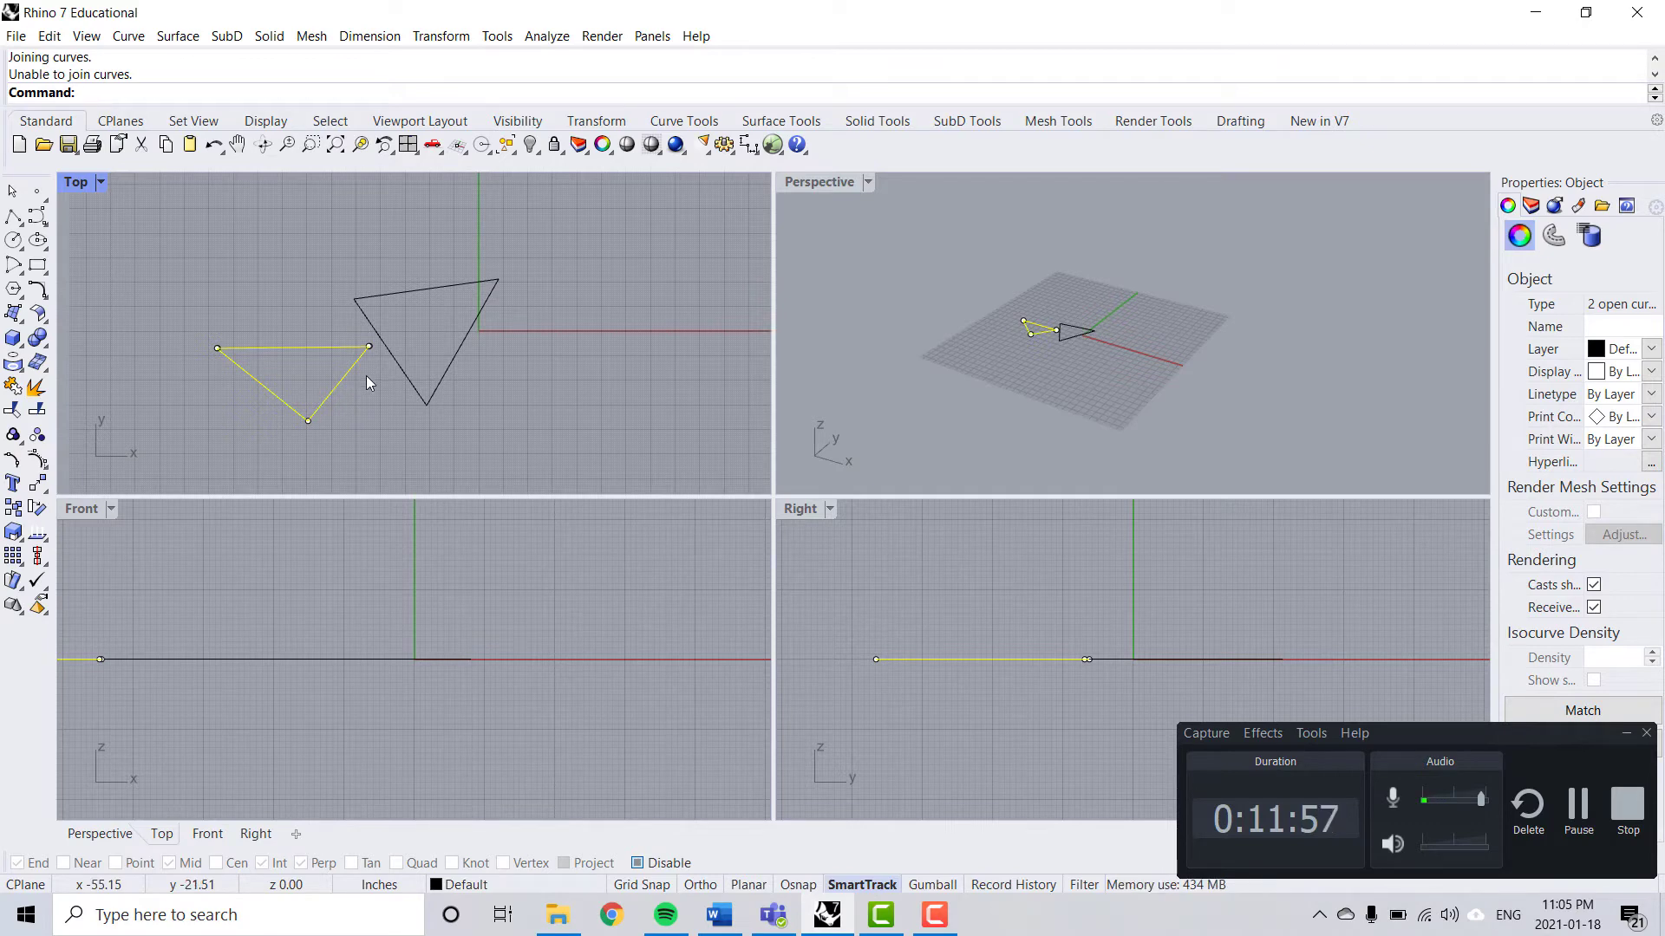
click(364, 412)
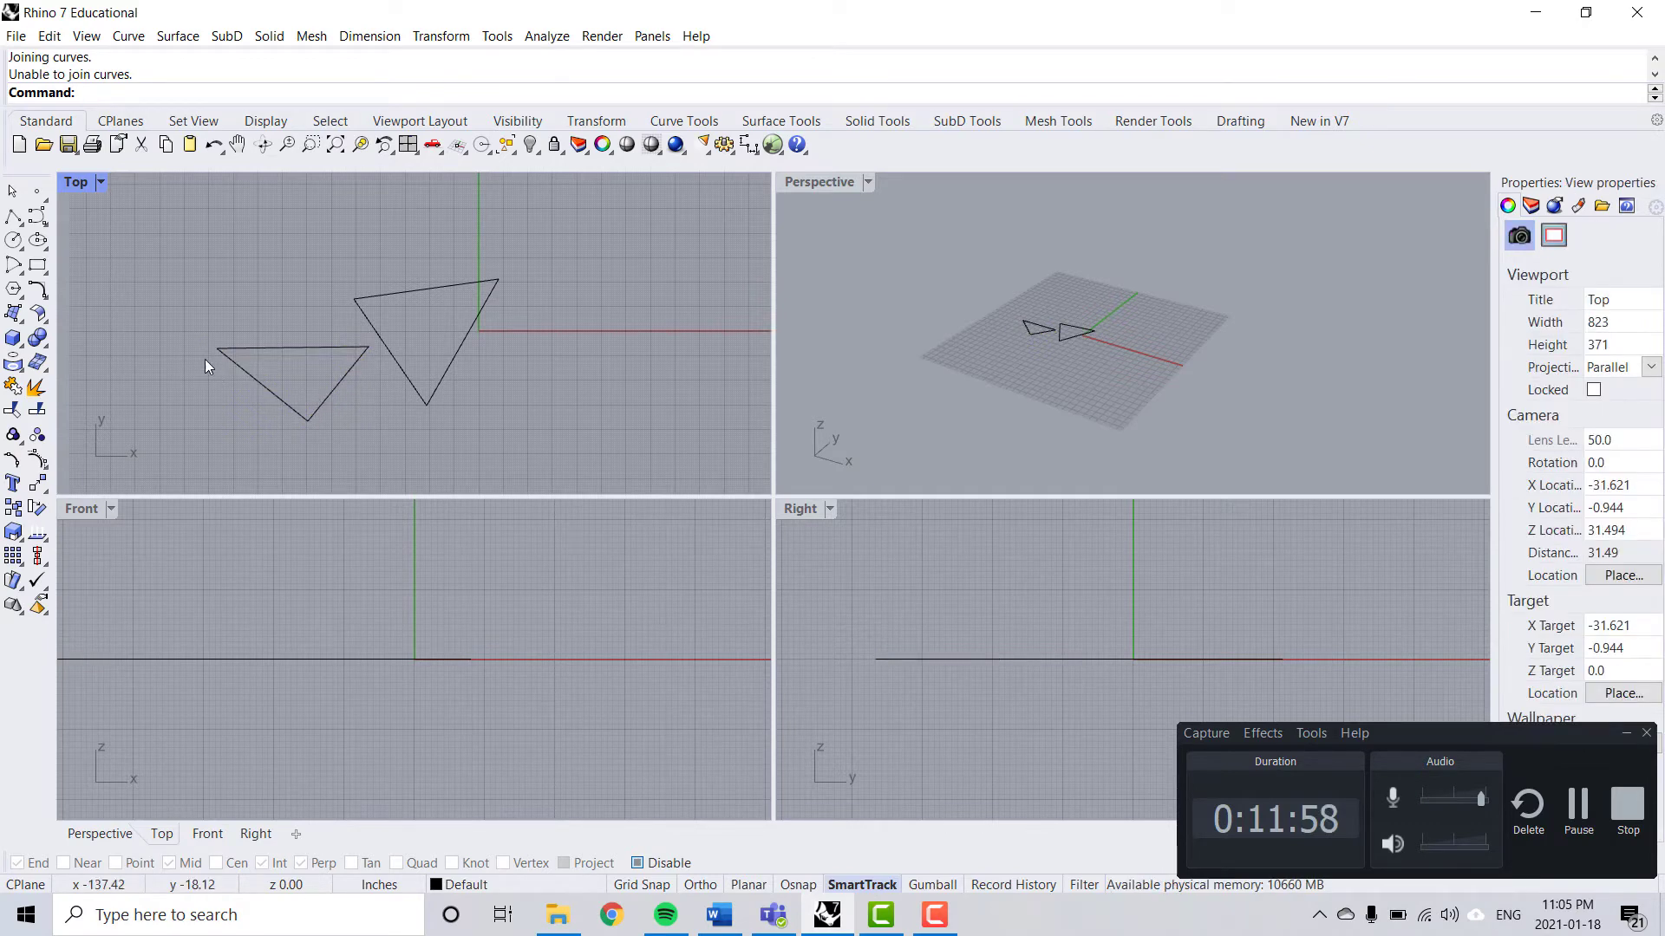
Examine up close the corners where the freehand closing segment meets the left polyline's open ends
scroll(222, 351, up, 2)
scroll(217, 347, up, 4)
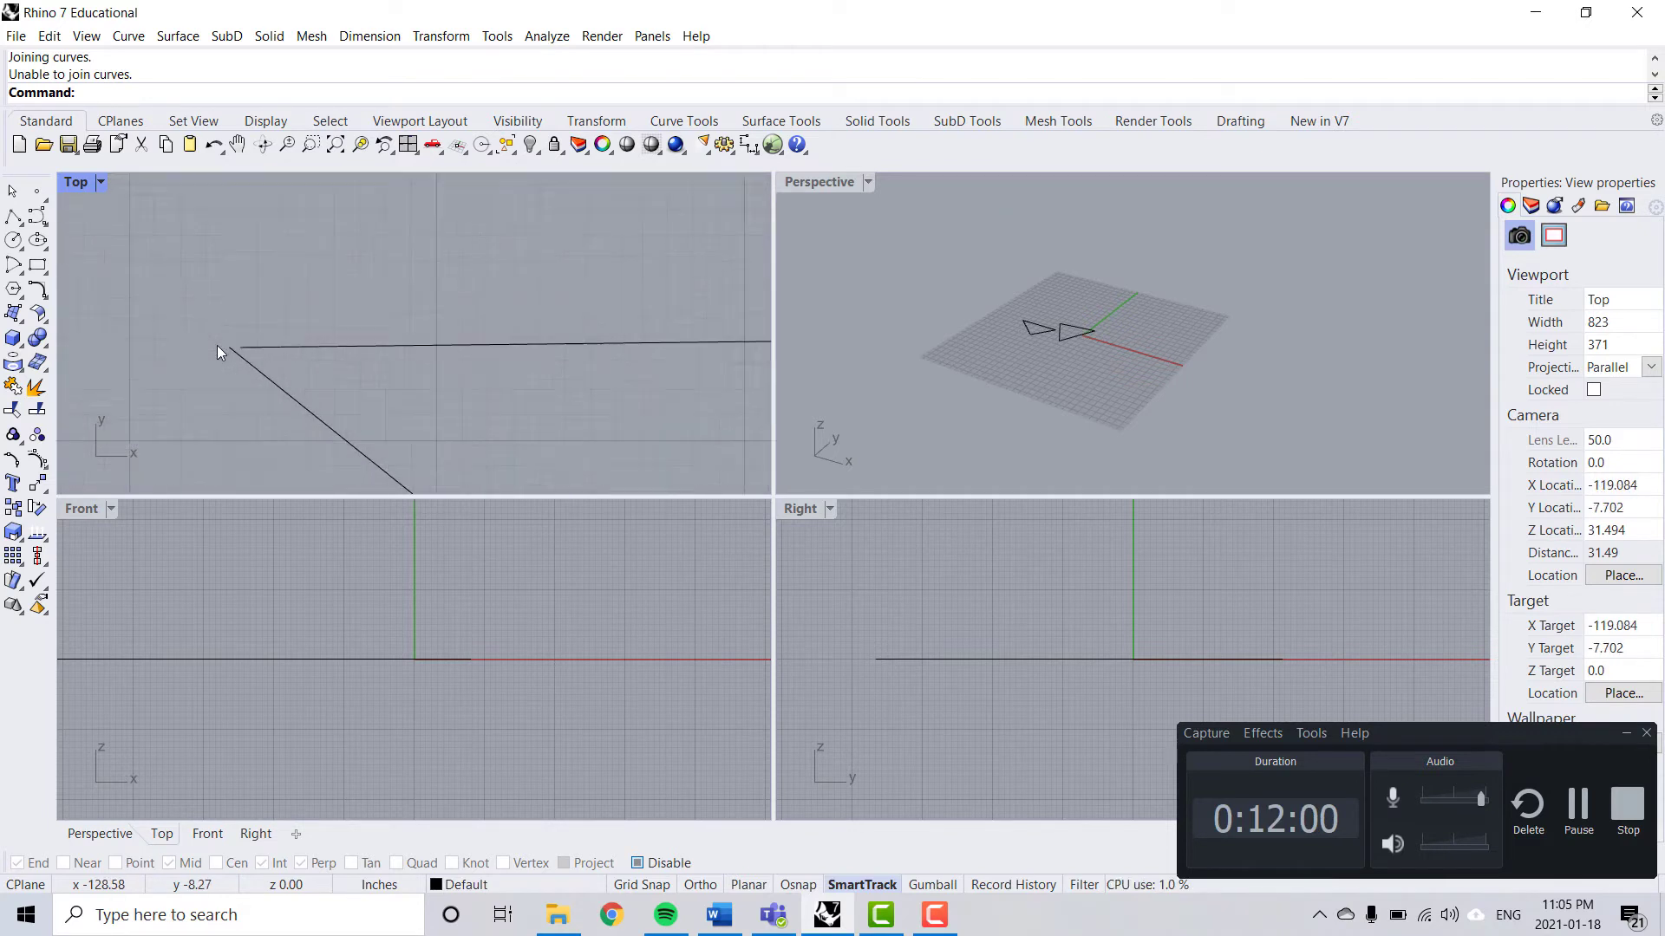
scroll(253, 364, up, 2)
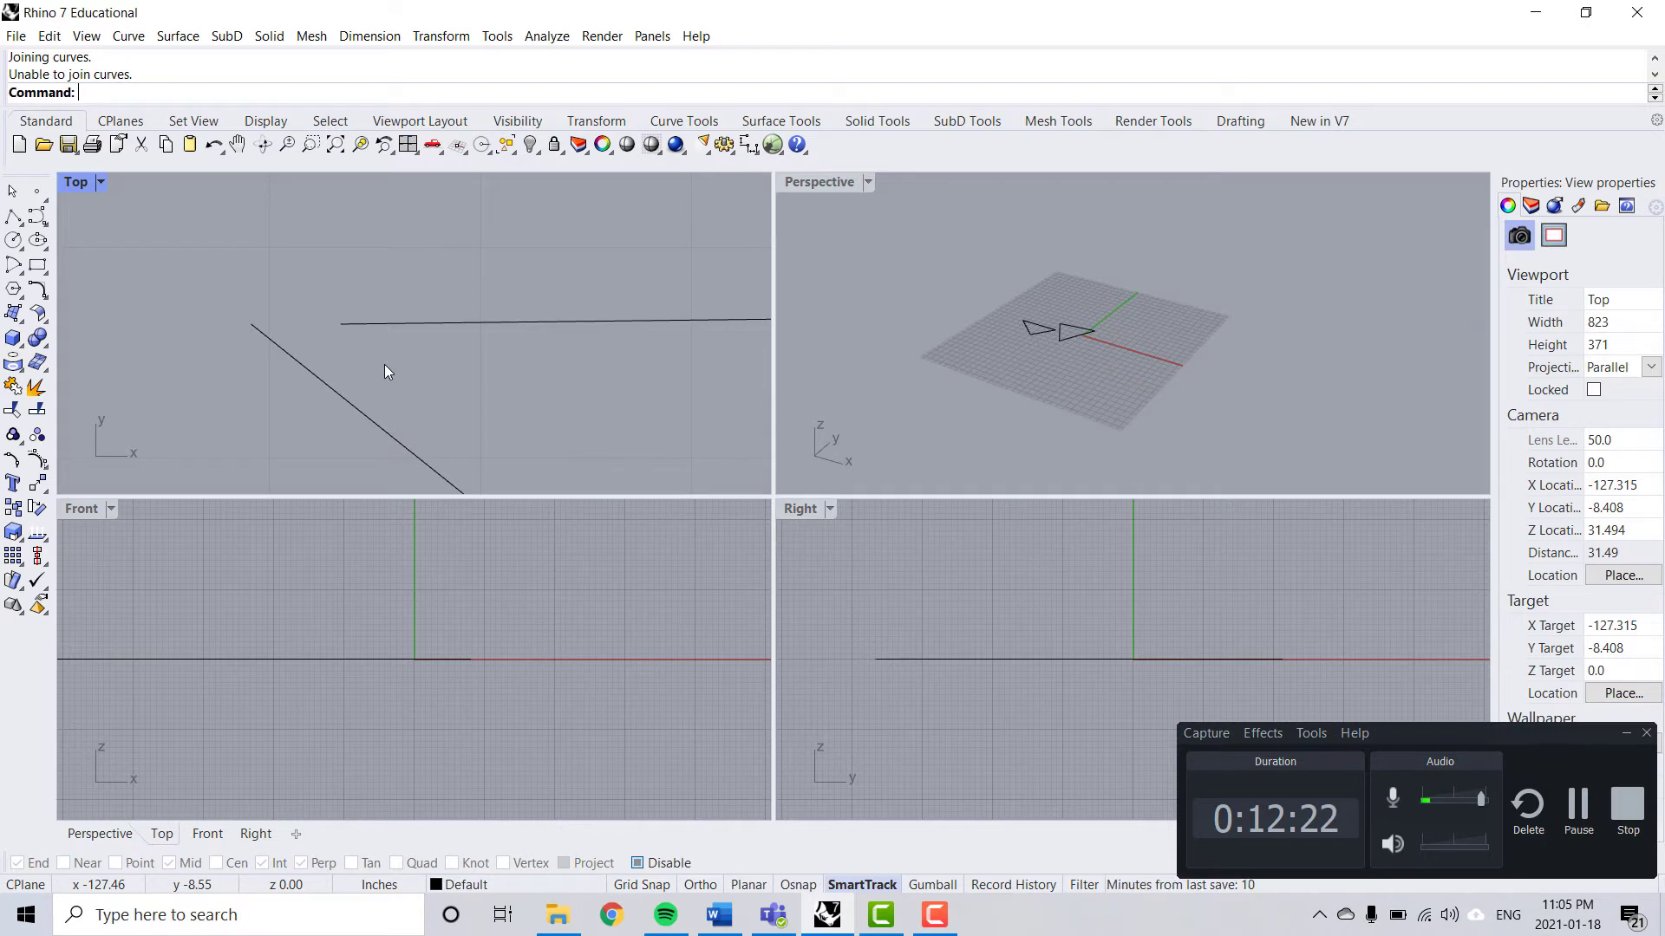
scroll(351, 336, down, 5)
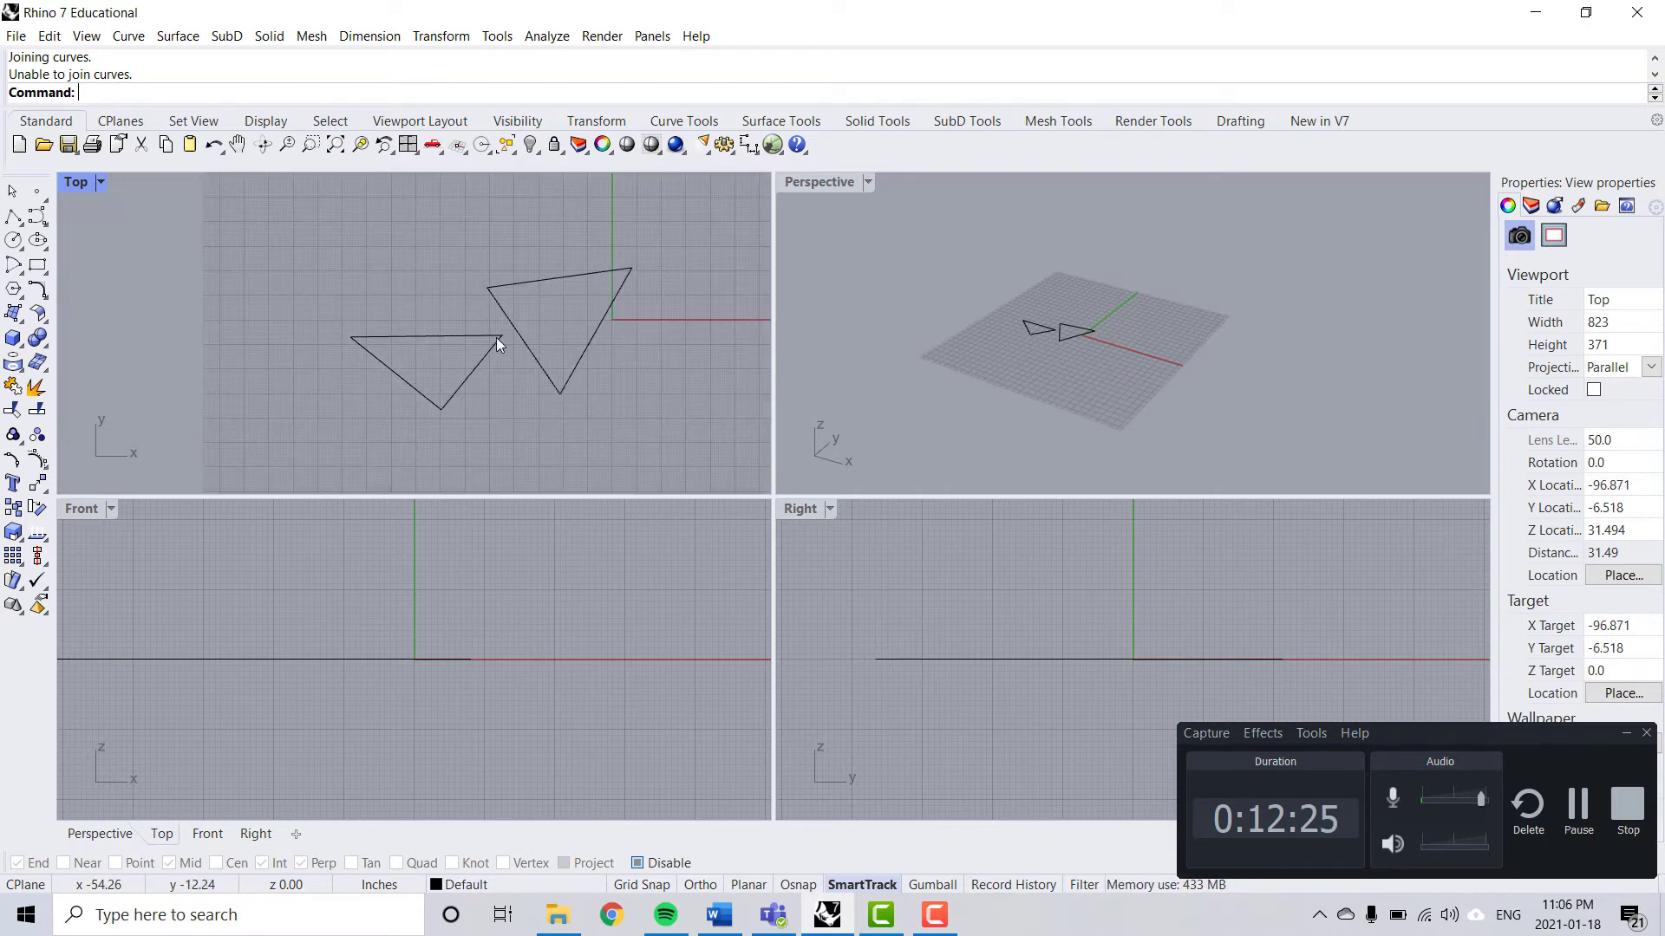
scroll(485, 338, up, 4)
Delete the freehand closing segment from the left polyline in the Top viewport
click(465, 336)
scroll(464, 338, down, 2)
scroll(465, 338, down, 1)
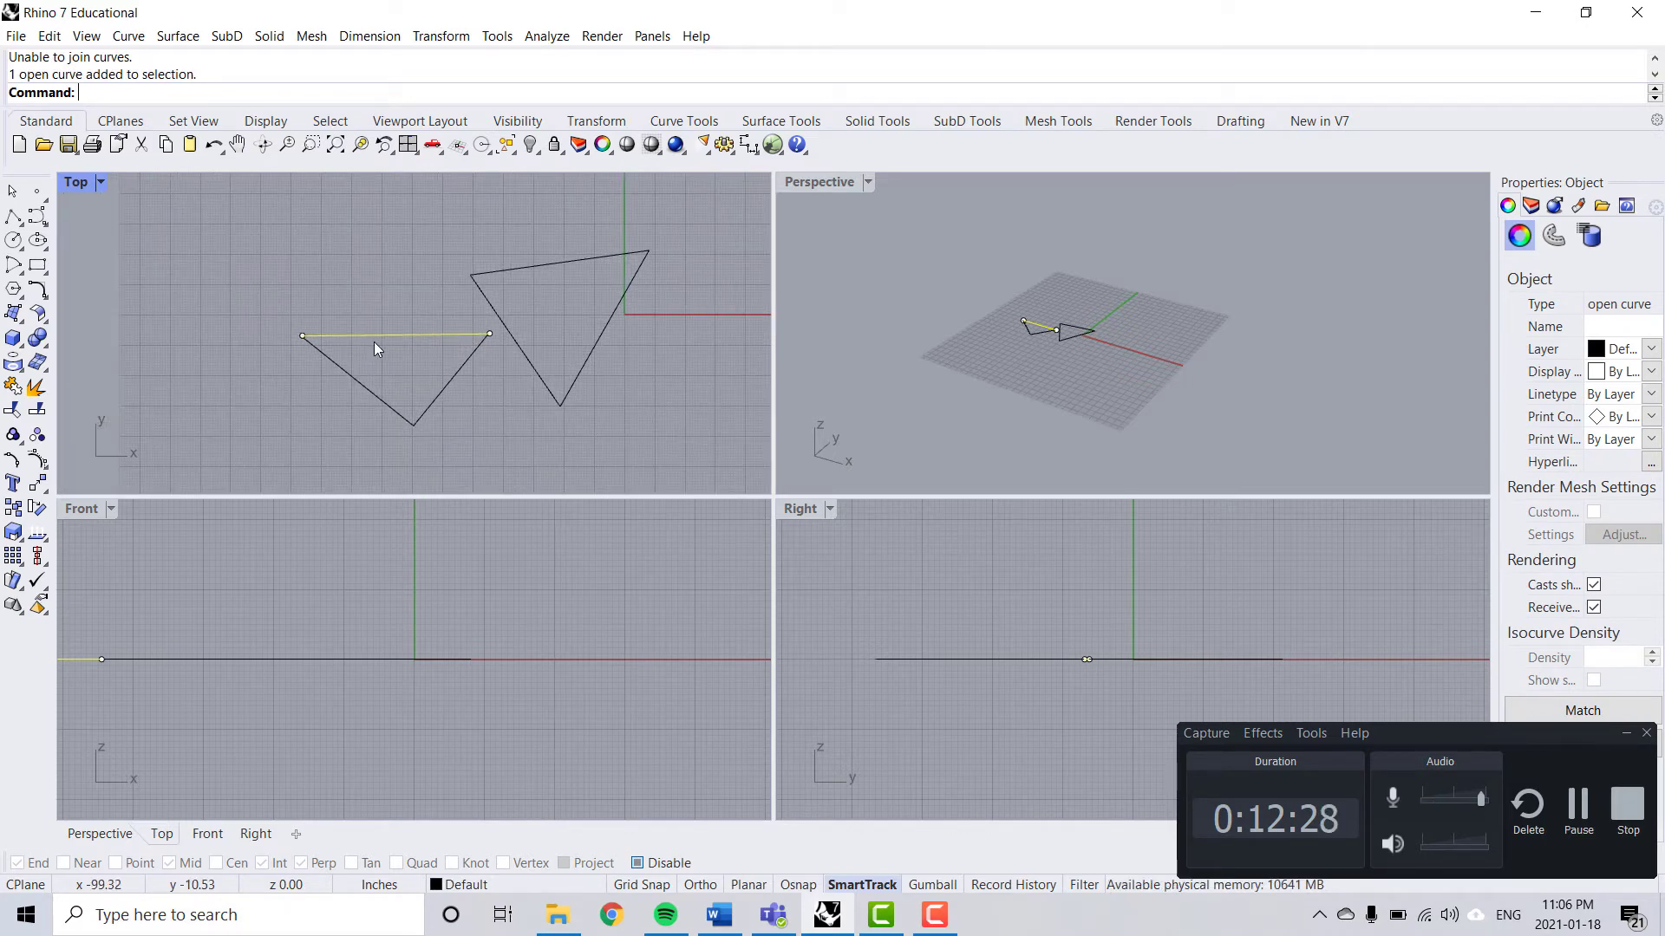
key(Delete)
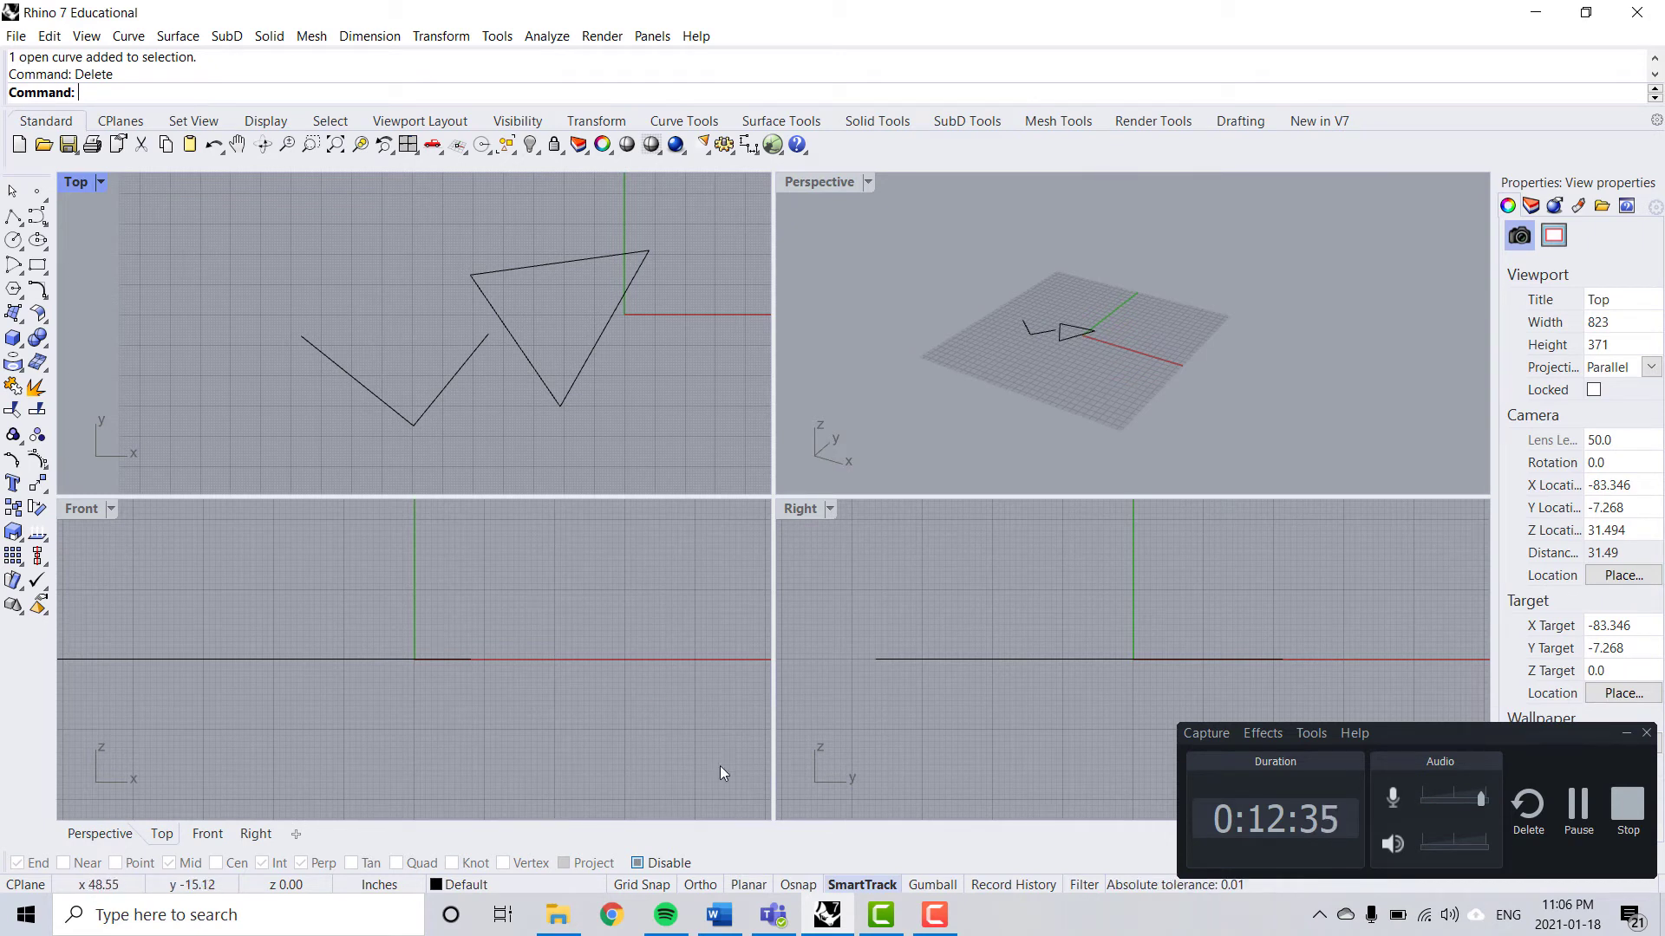
Turn Osnap back on, and switch the End snap off and on again
click(799, 886)
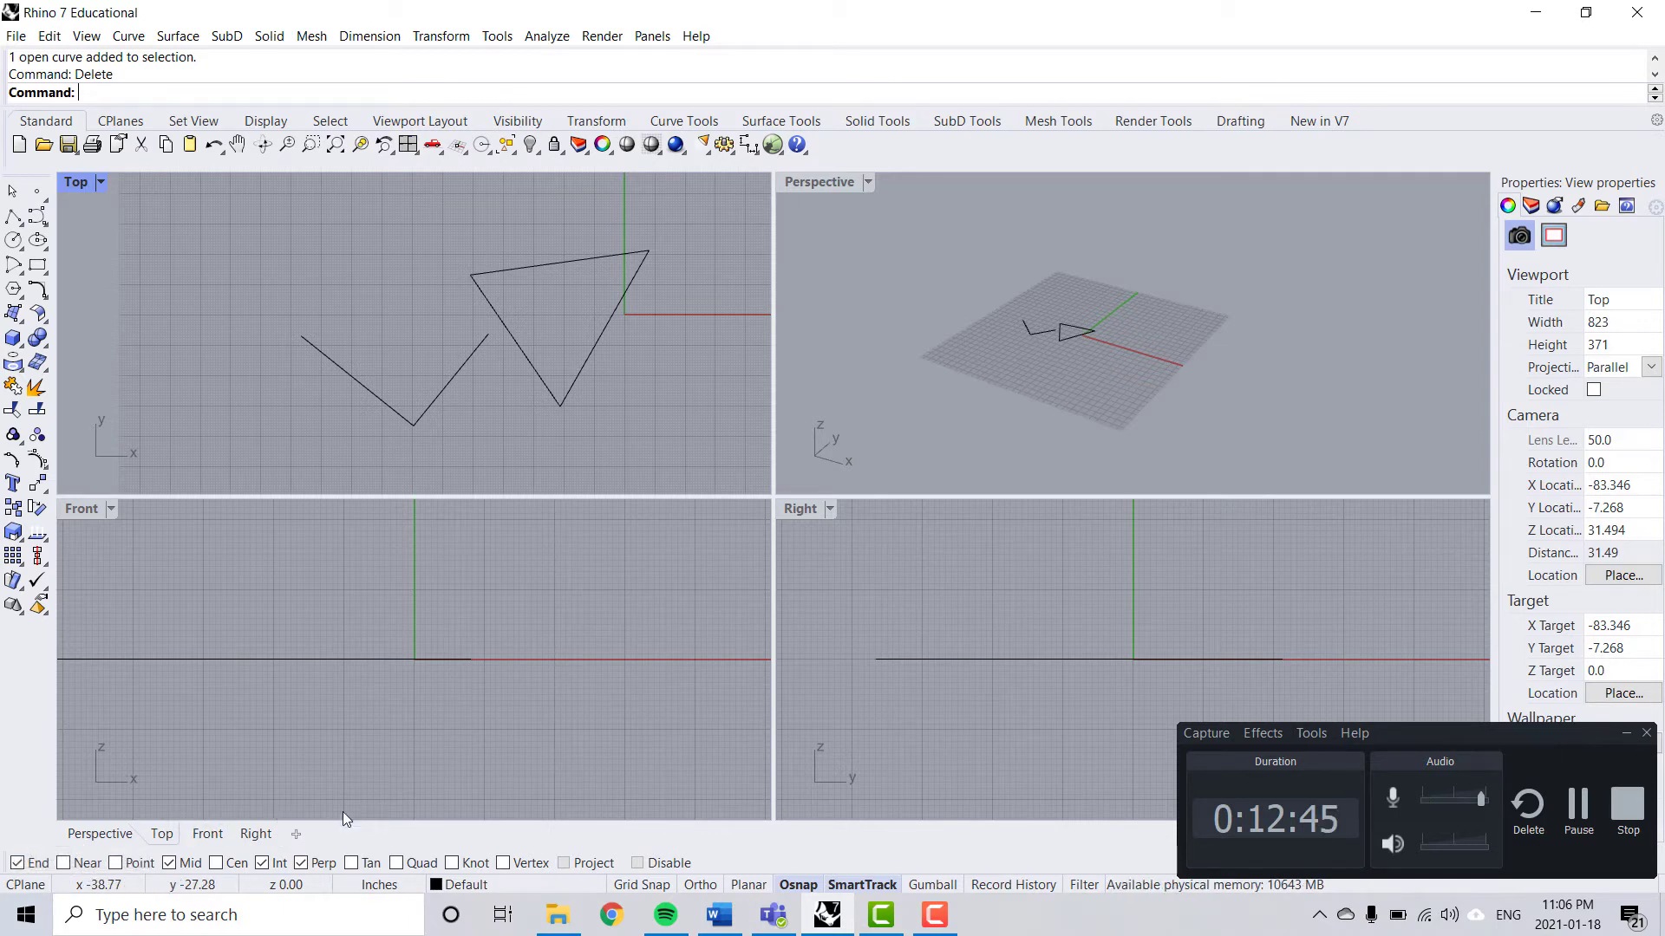
click(18, 863)
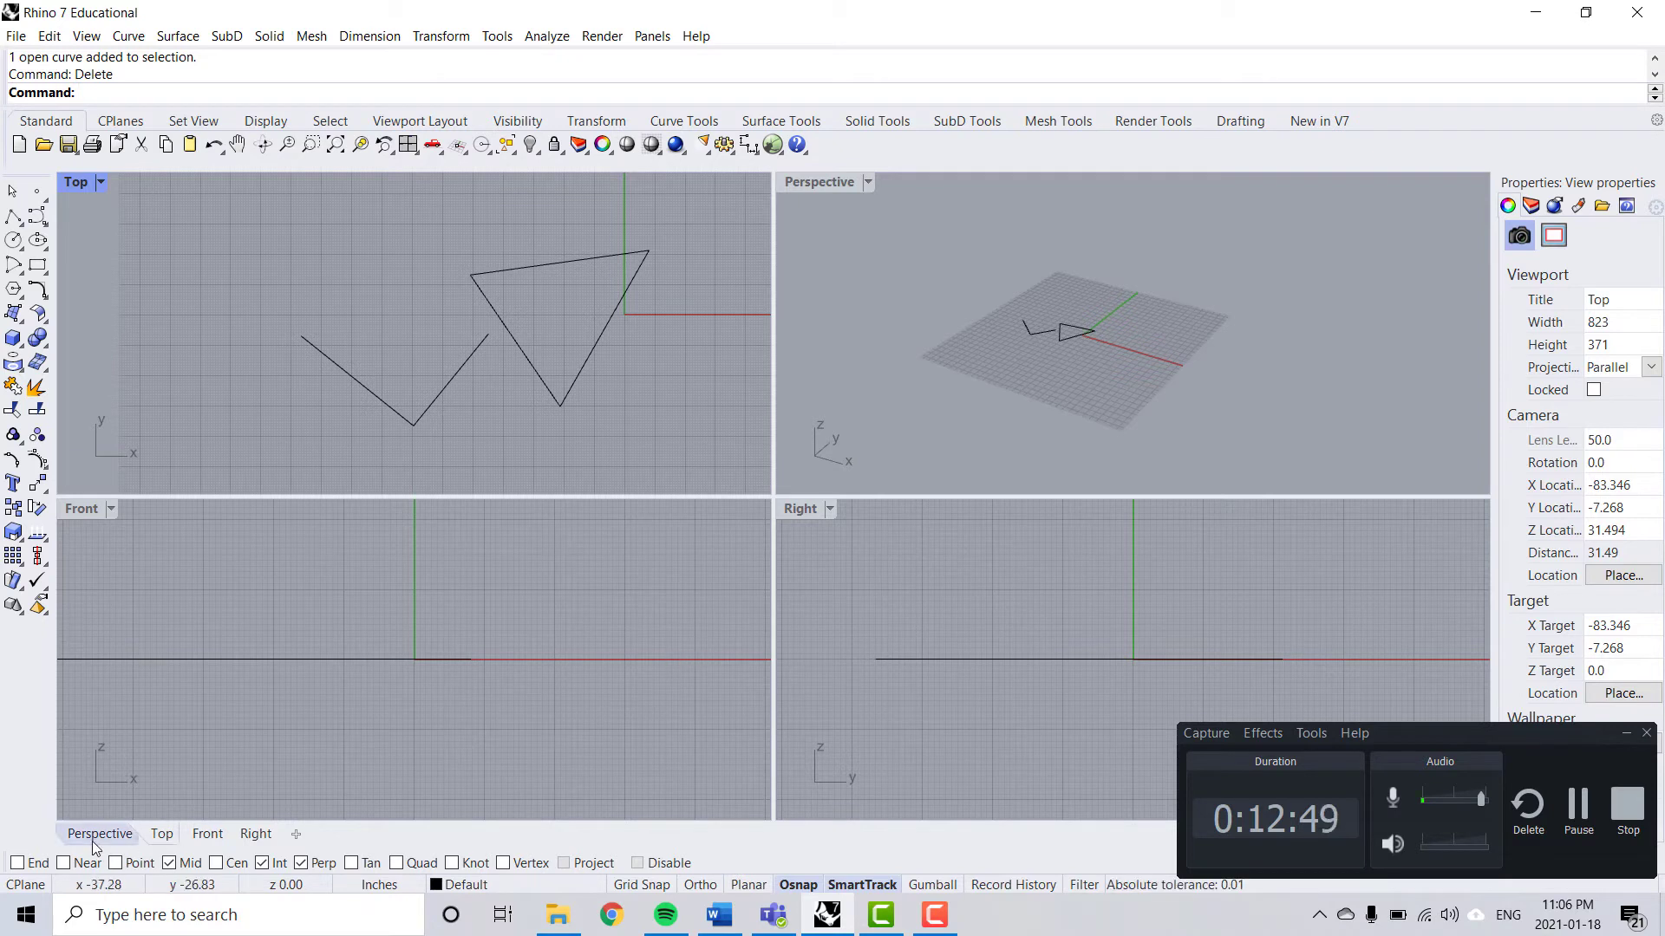
click(18, 864)
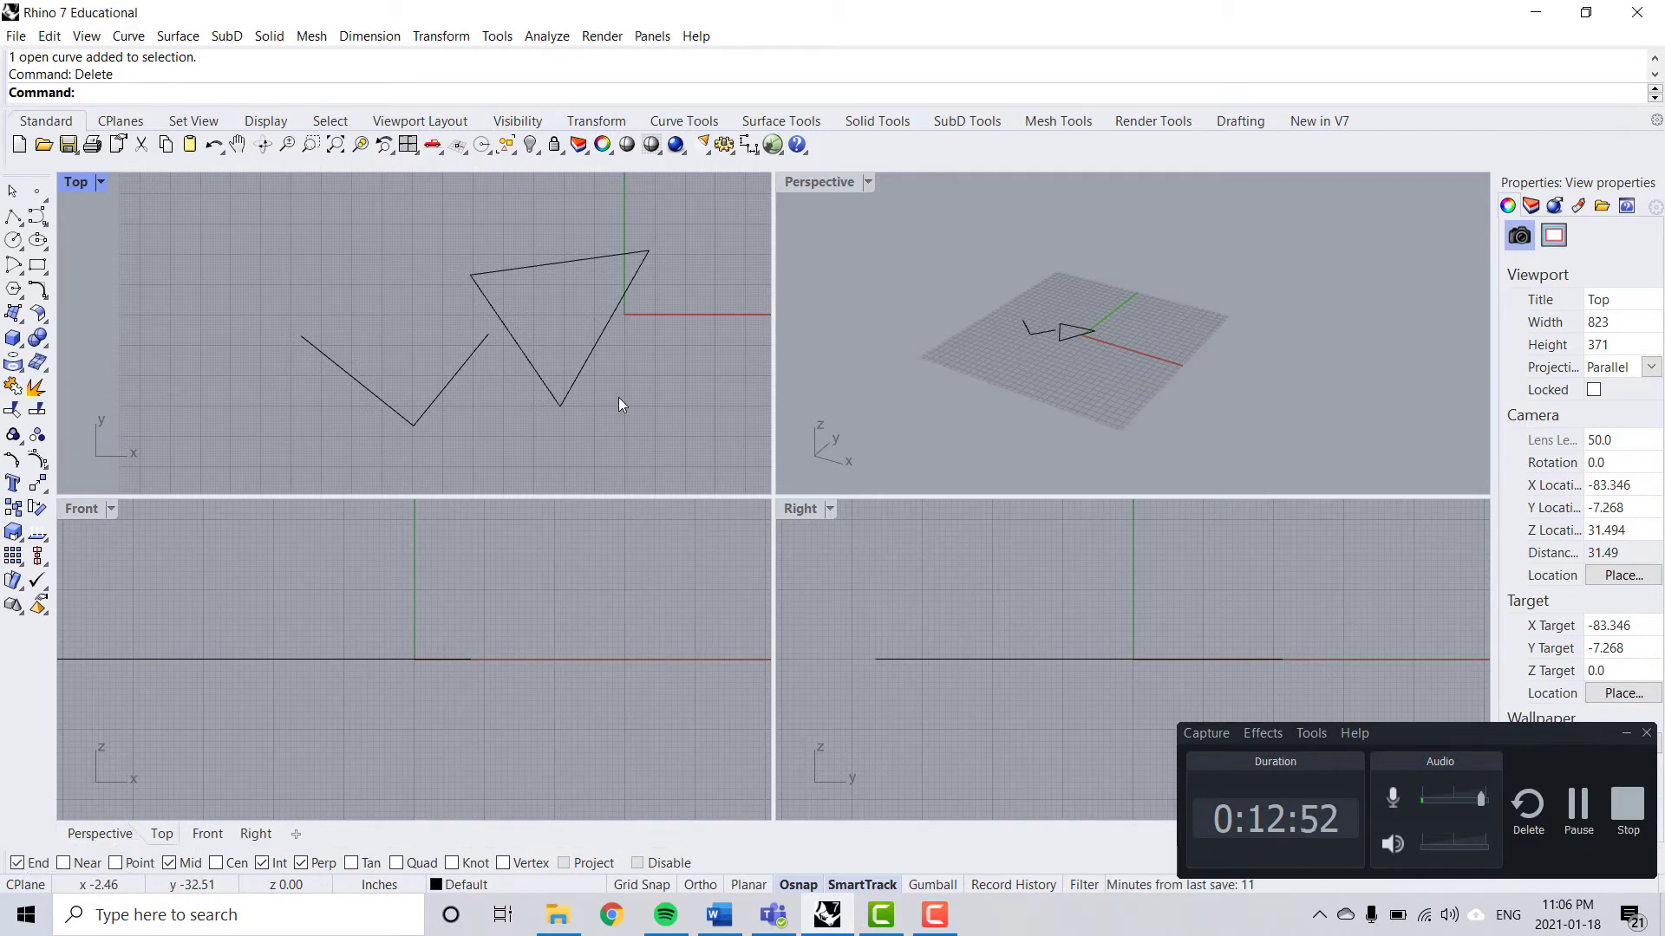
Draw a one-segment polyline with object snaps across the left polyline's opening, from its left end to the upper end of its right arm
text(Polyline)
key(Return)
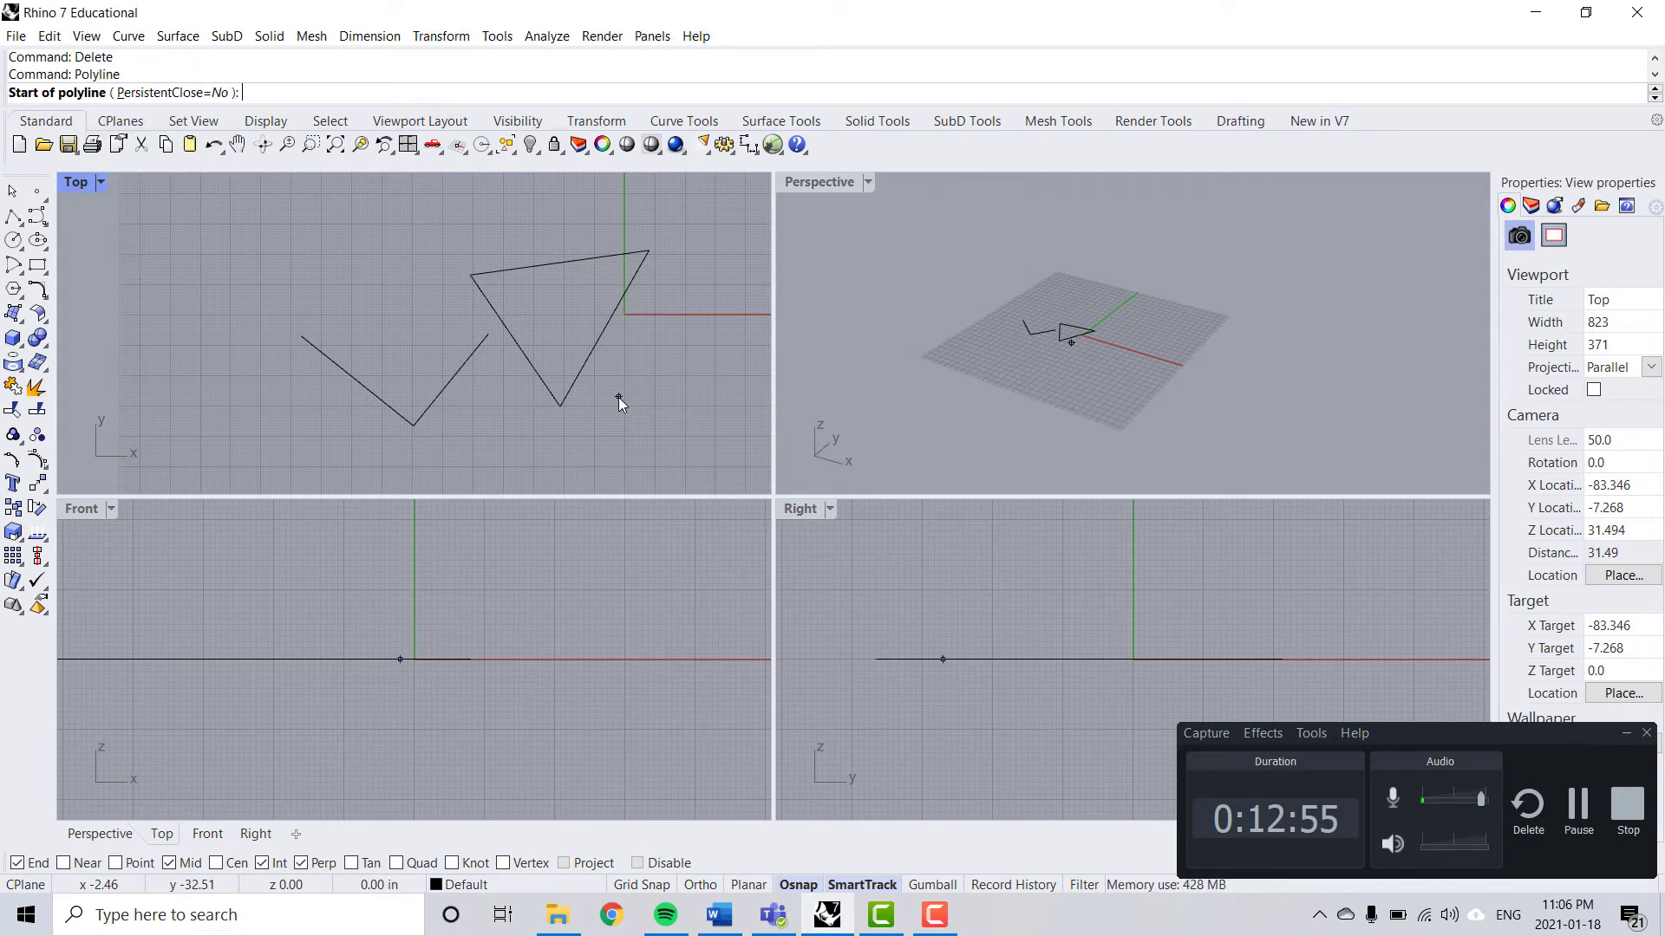
click(301, 335)
click(487, 336)
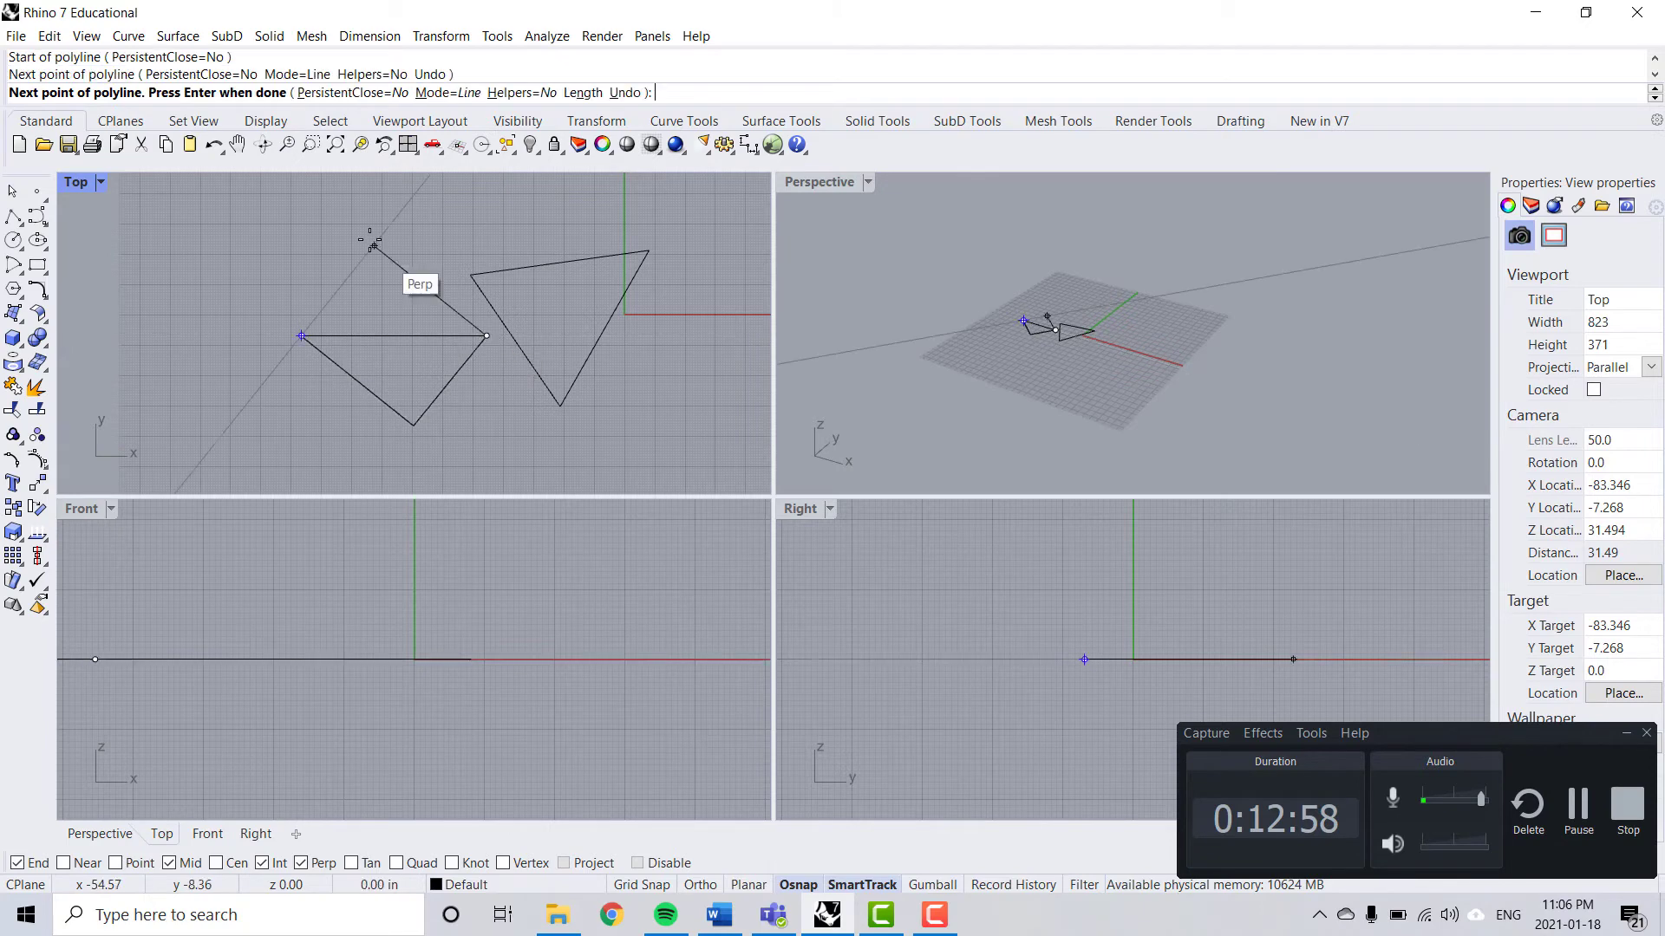
key(Return)
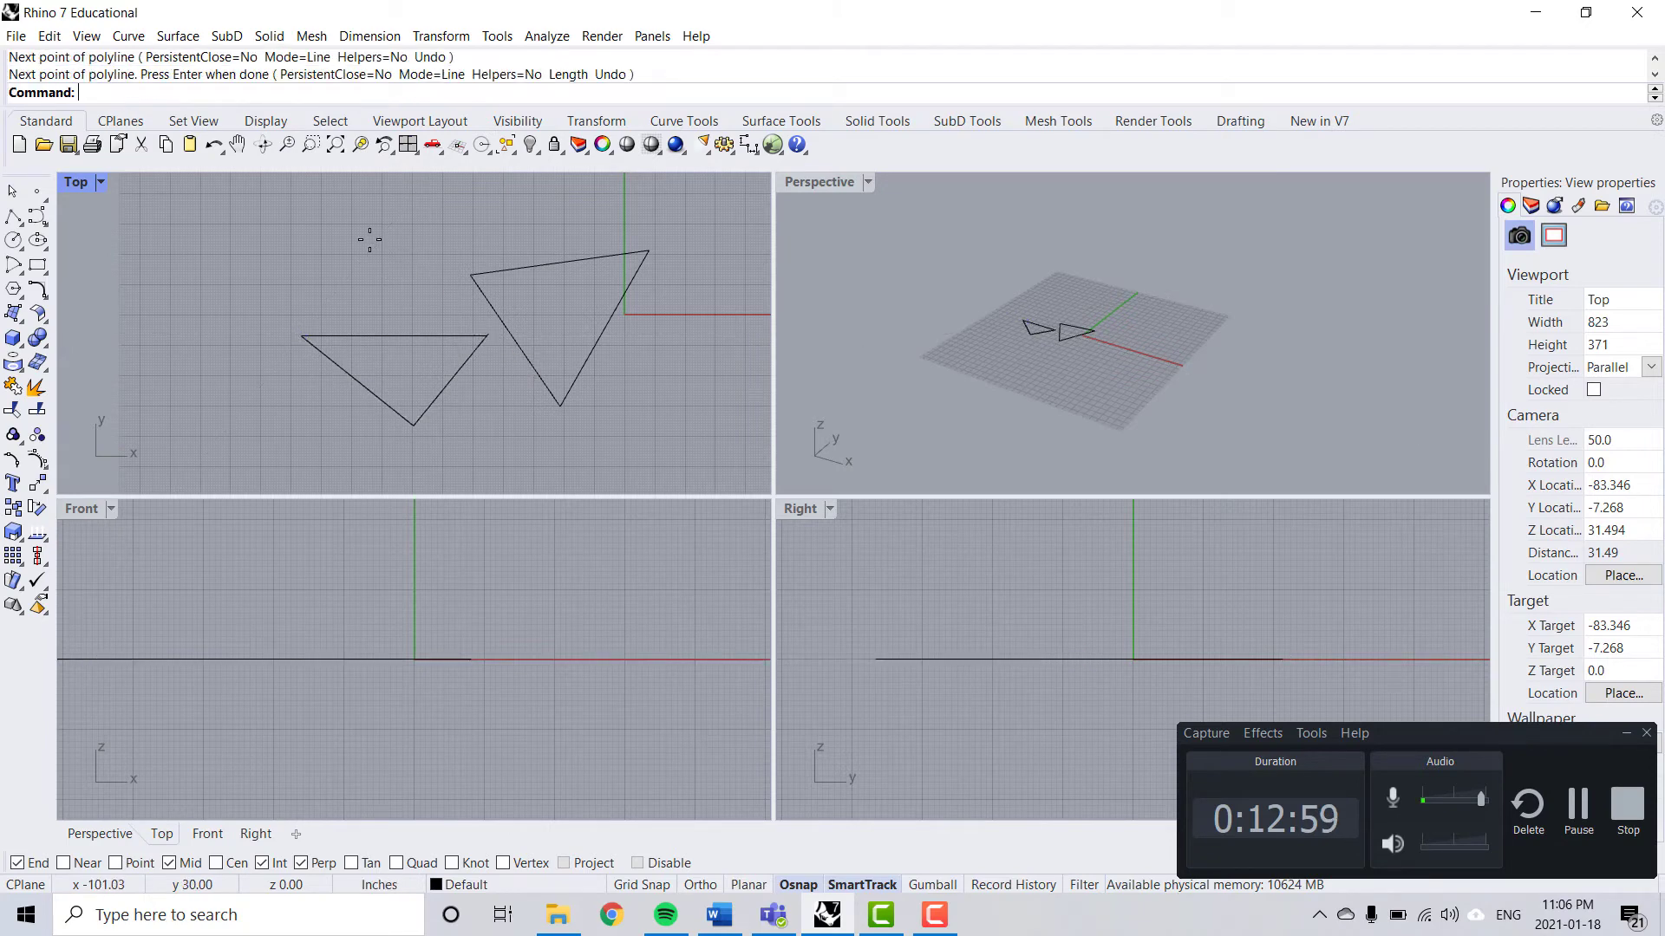
Join the left two-segment polyline with its new snapped closing segment, and clear the selection
click(427, 340)
shift+click(451, 374)
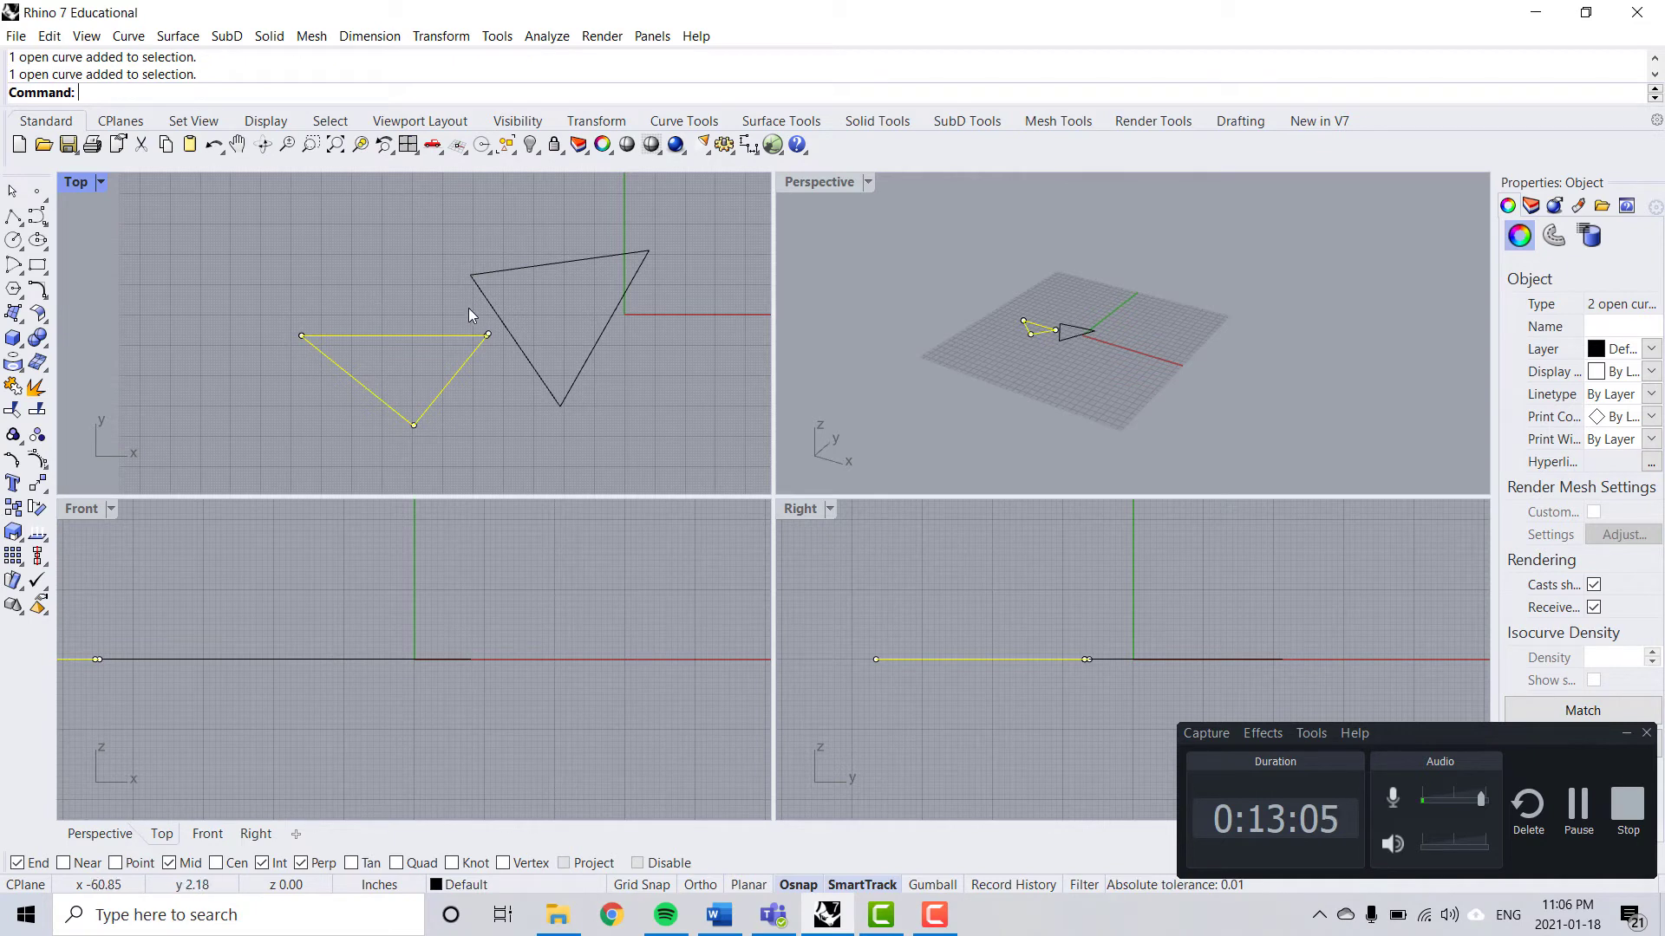
key(ctrl+j)
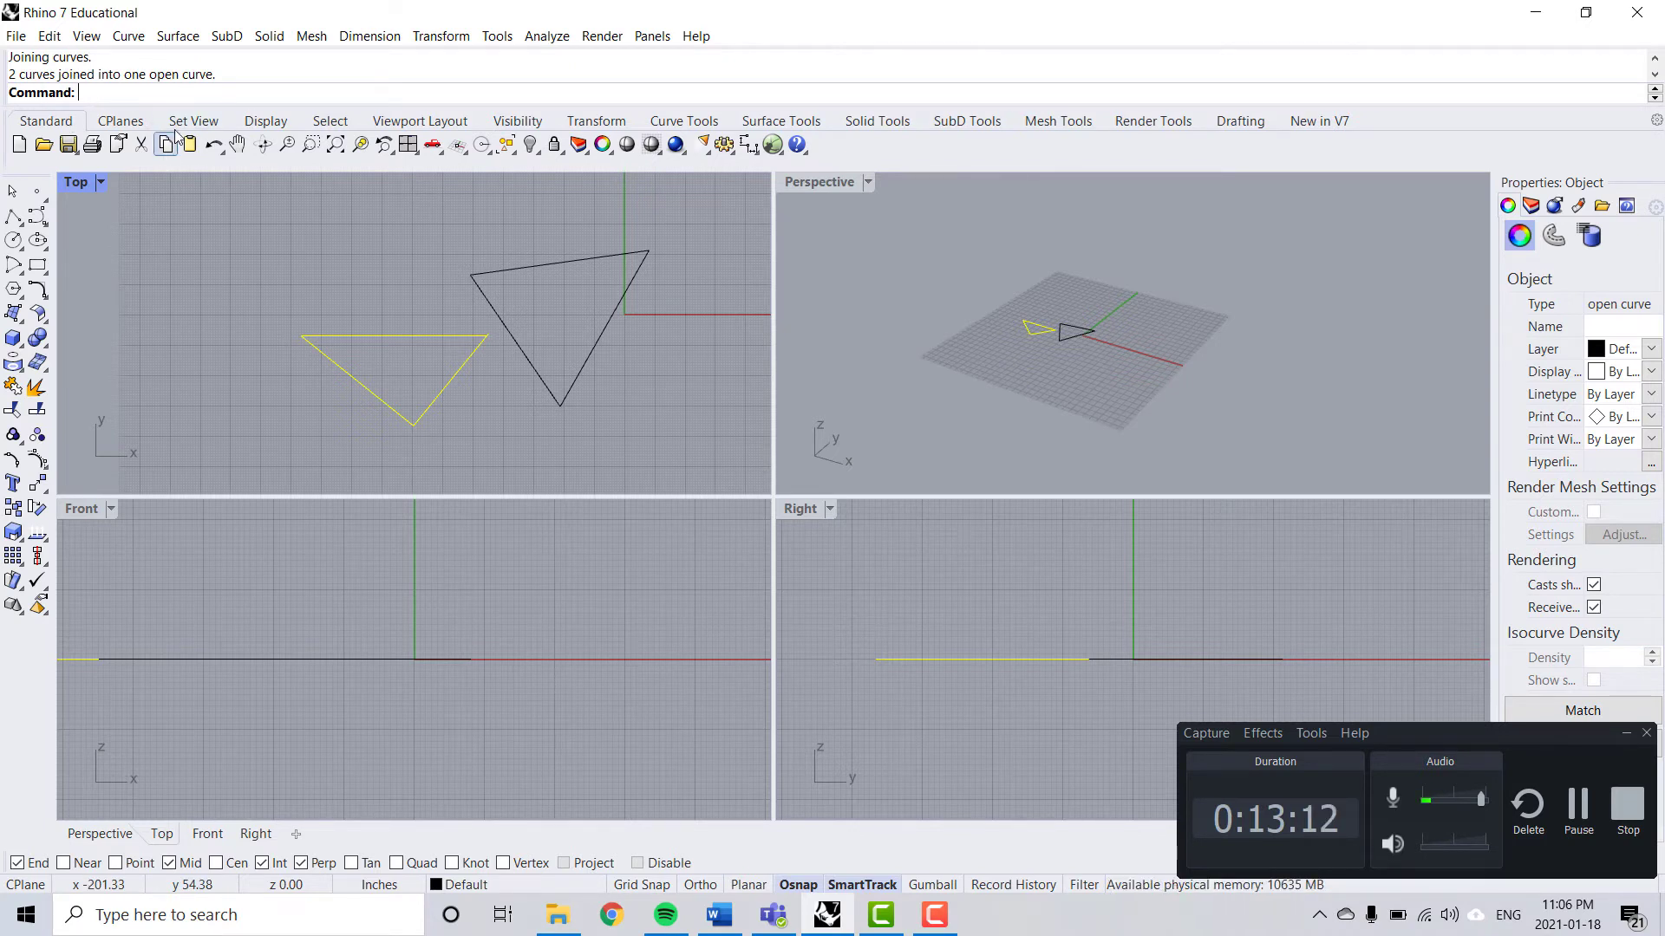
click(496, 375)
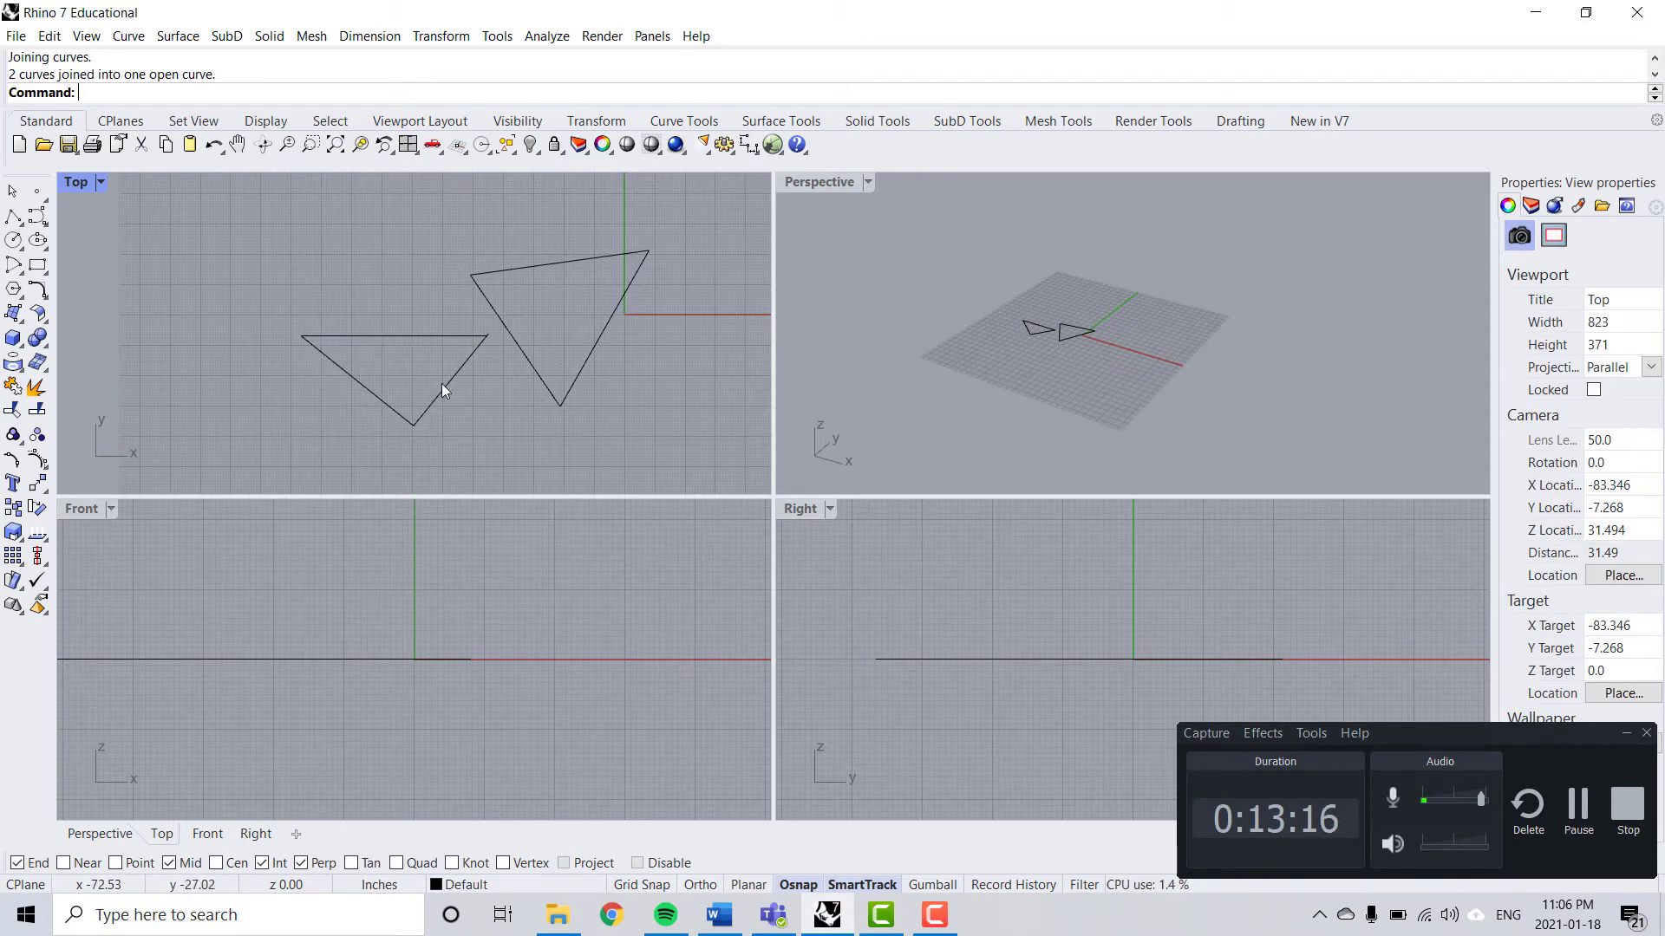
Examine up close the upper-right corner of the joined left polyline, where the closing segment meets its right arm
scroll(442, 382, up, 6)
scroll(550, 357, down, 20)
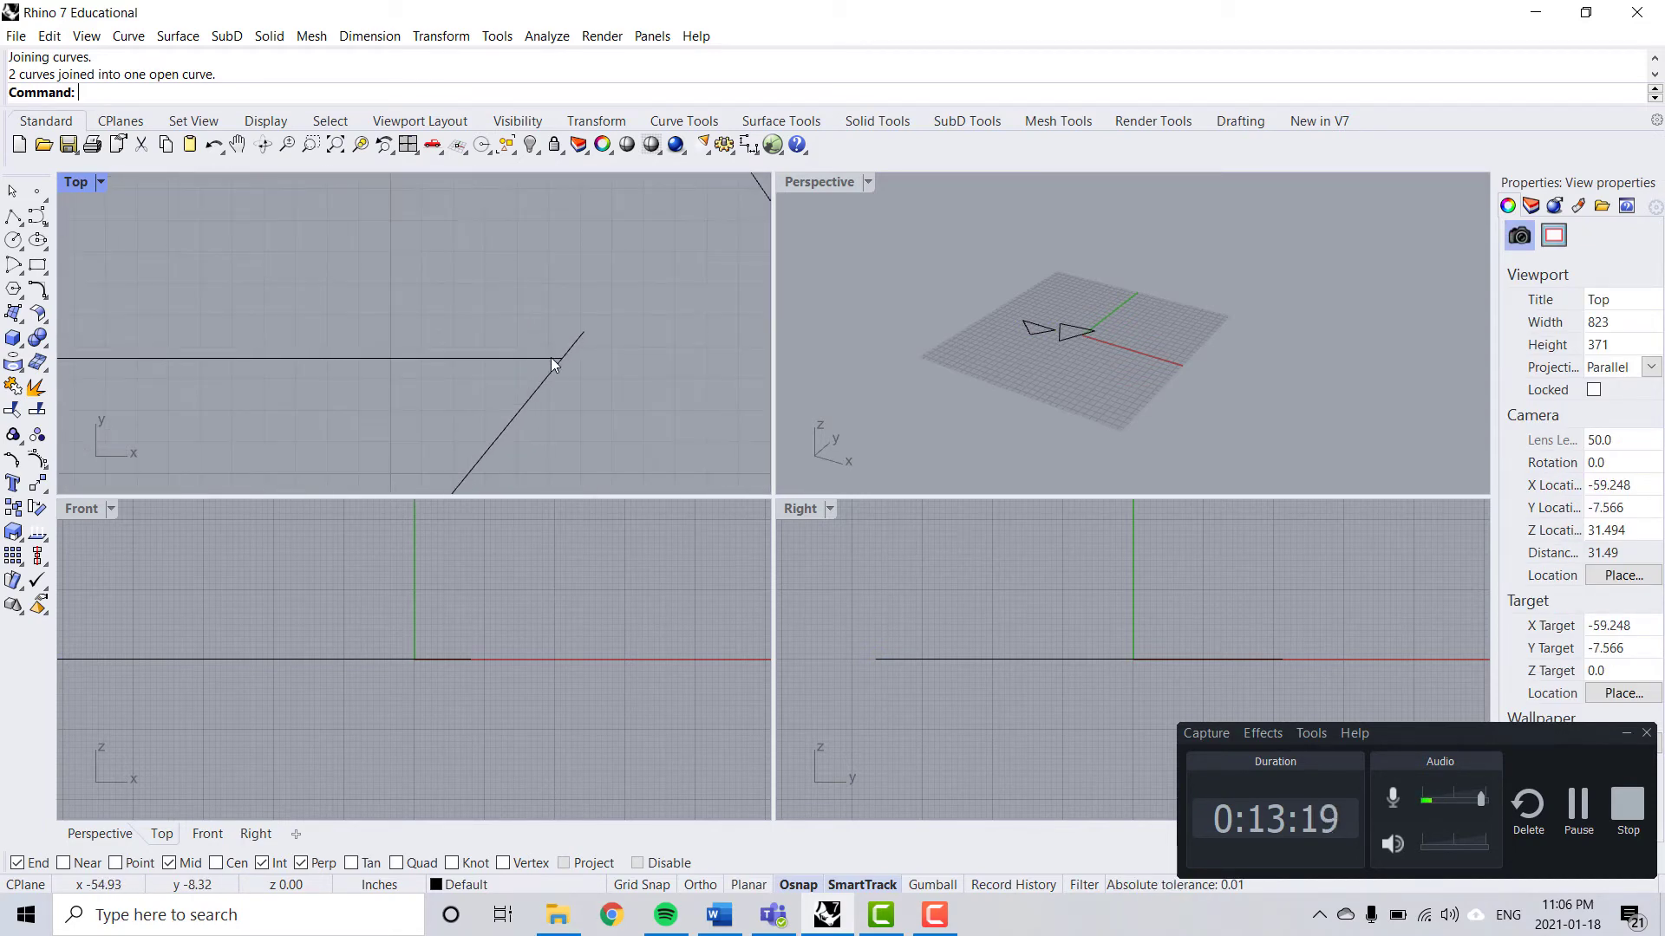
scroll(425, 374, down, 3)
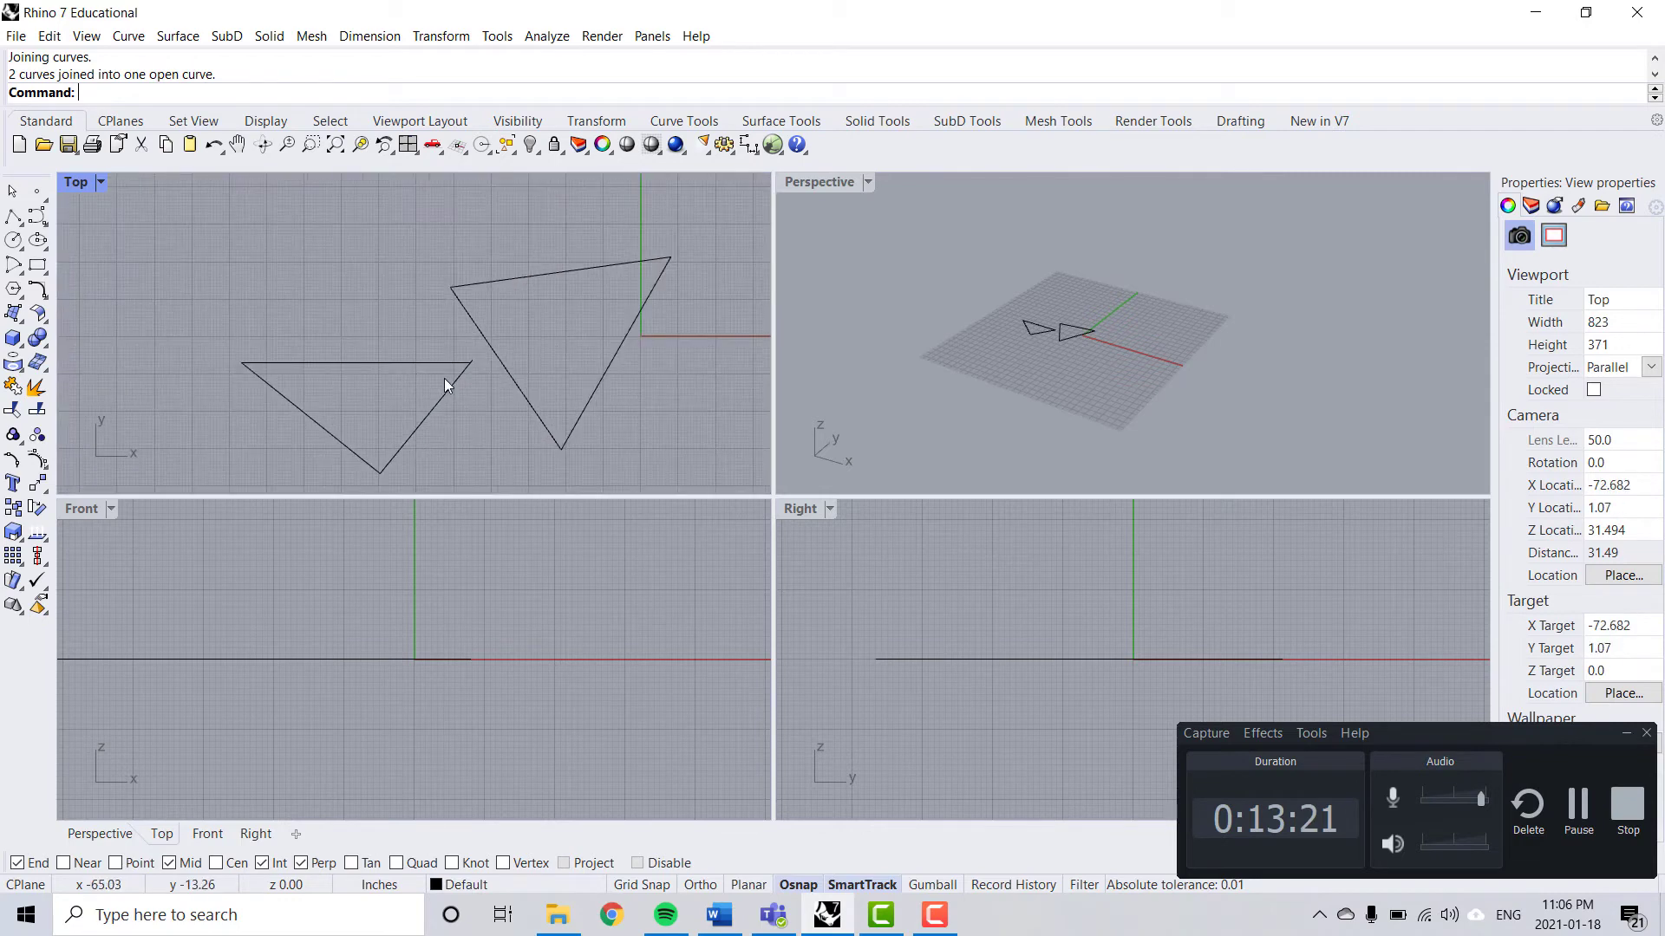
scroll(466, 372, up, 8)
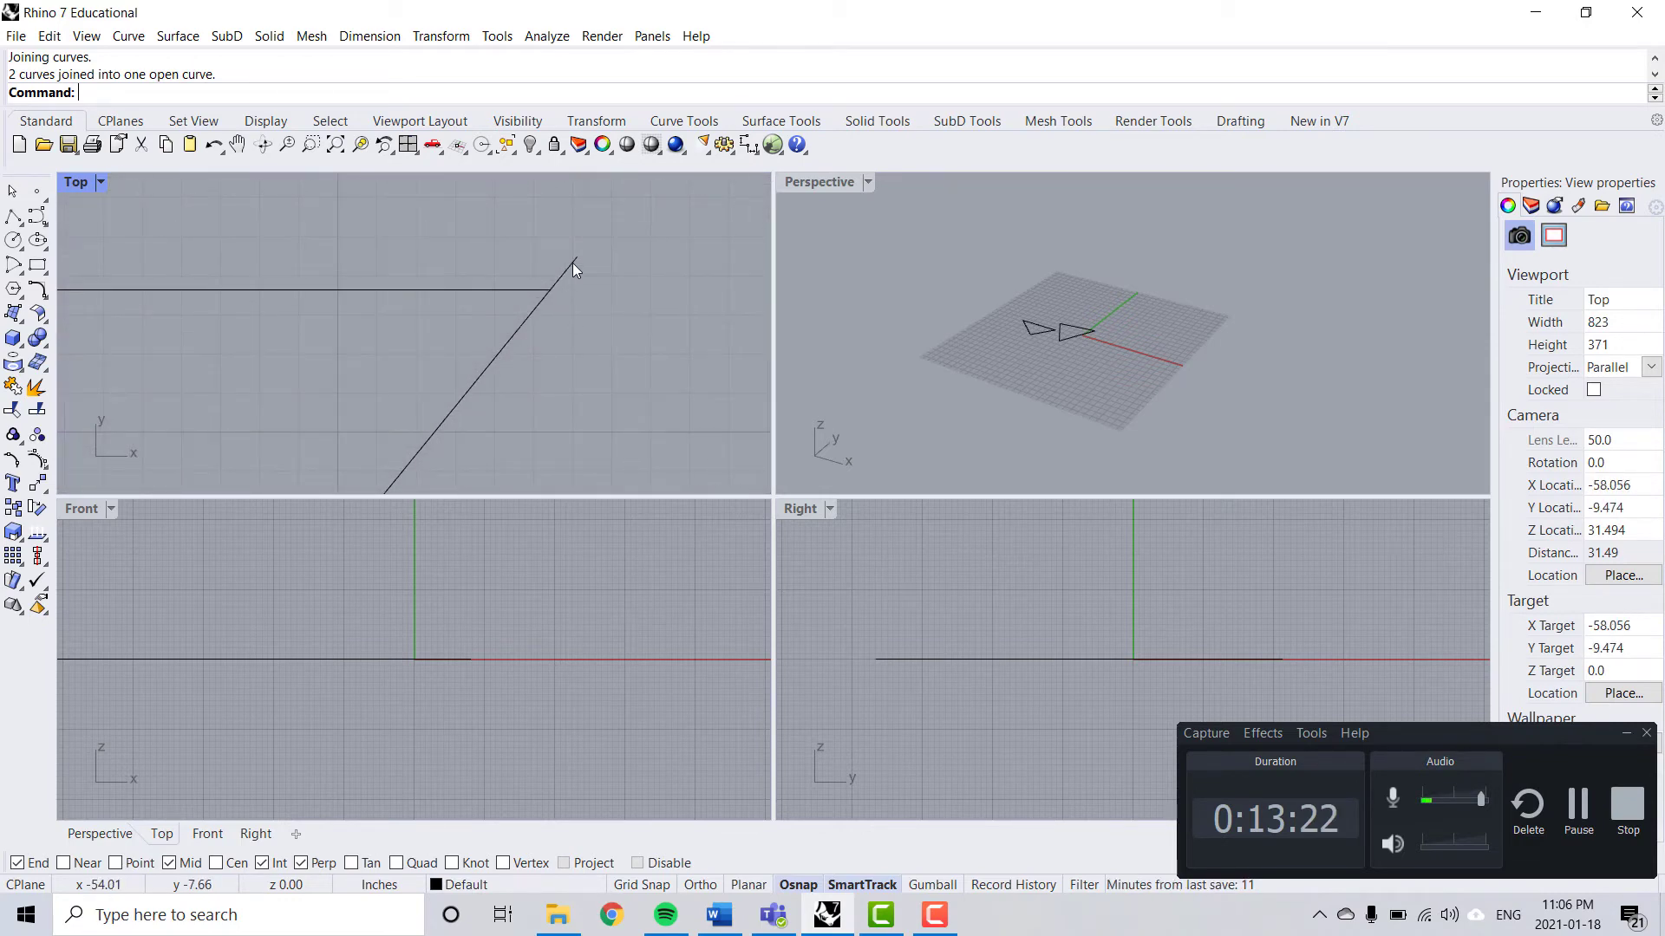
Select the joined left polyline and examine its two open end points near its upper-right corner
scroll(569, 268, down, 5)
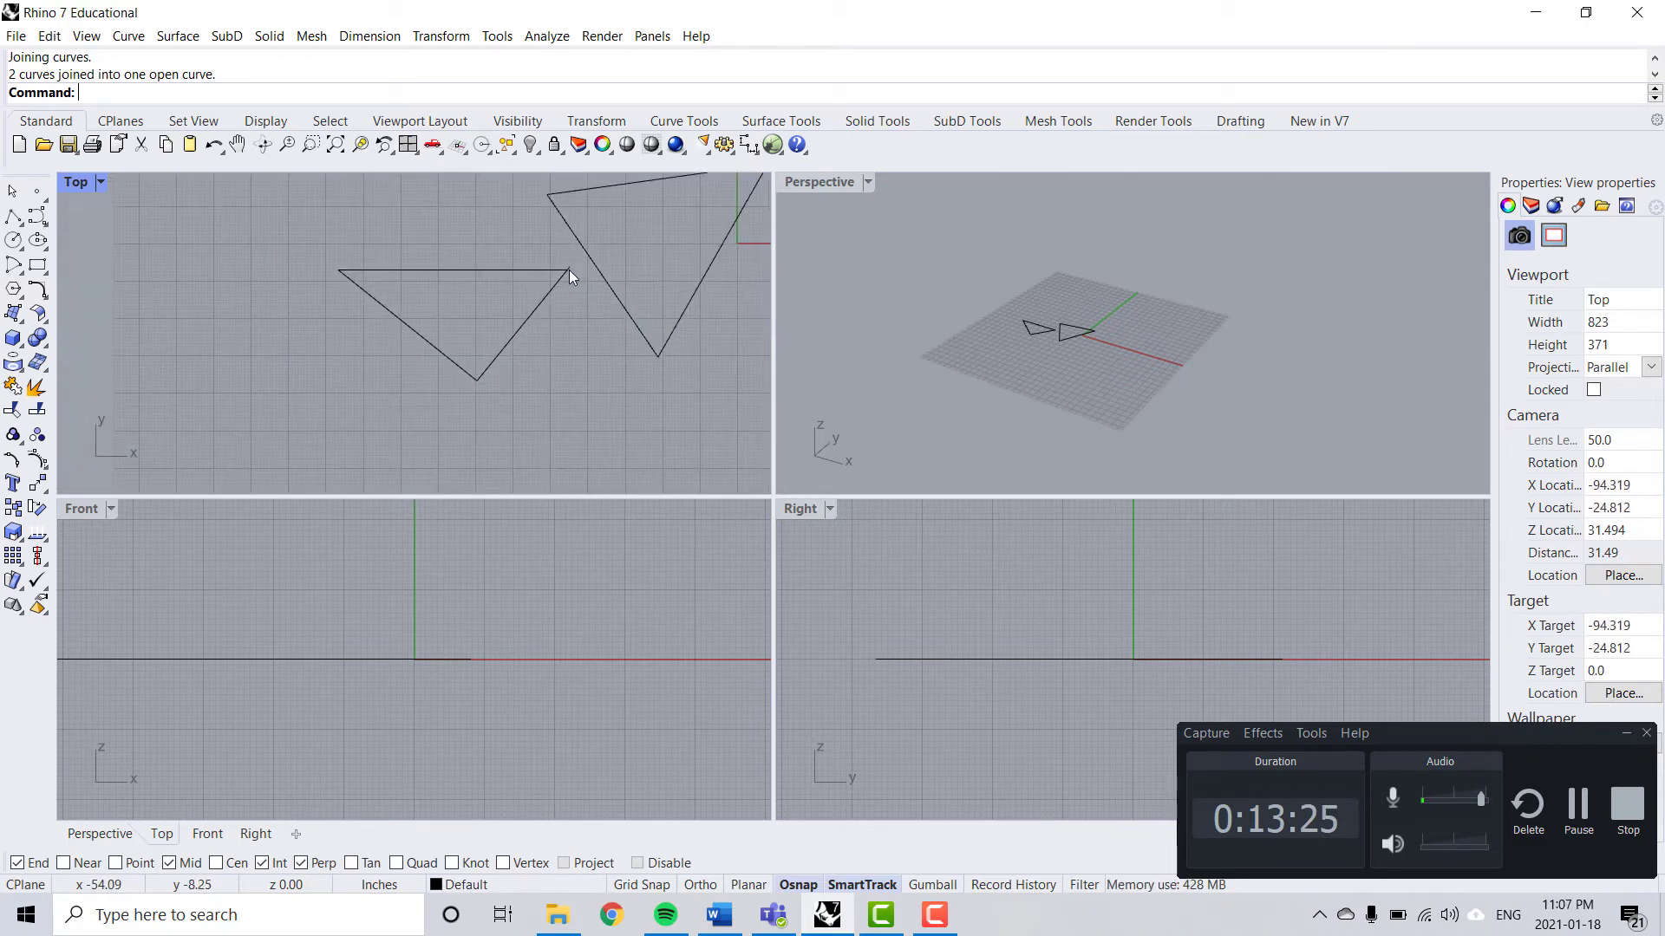
click(546, 268)
scroll(549, 272, up, 4)
scroll(575, 276, up, 4)
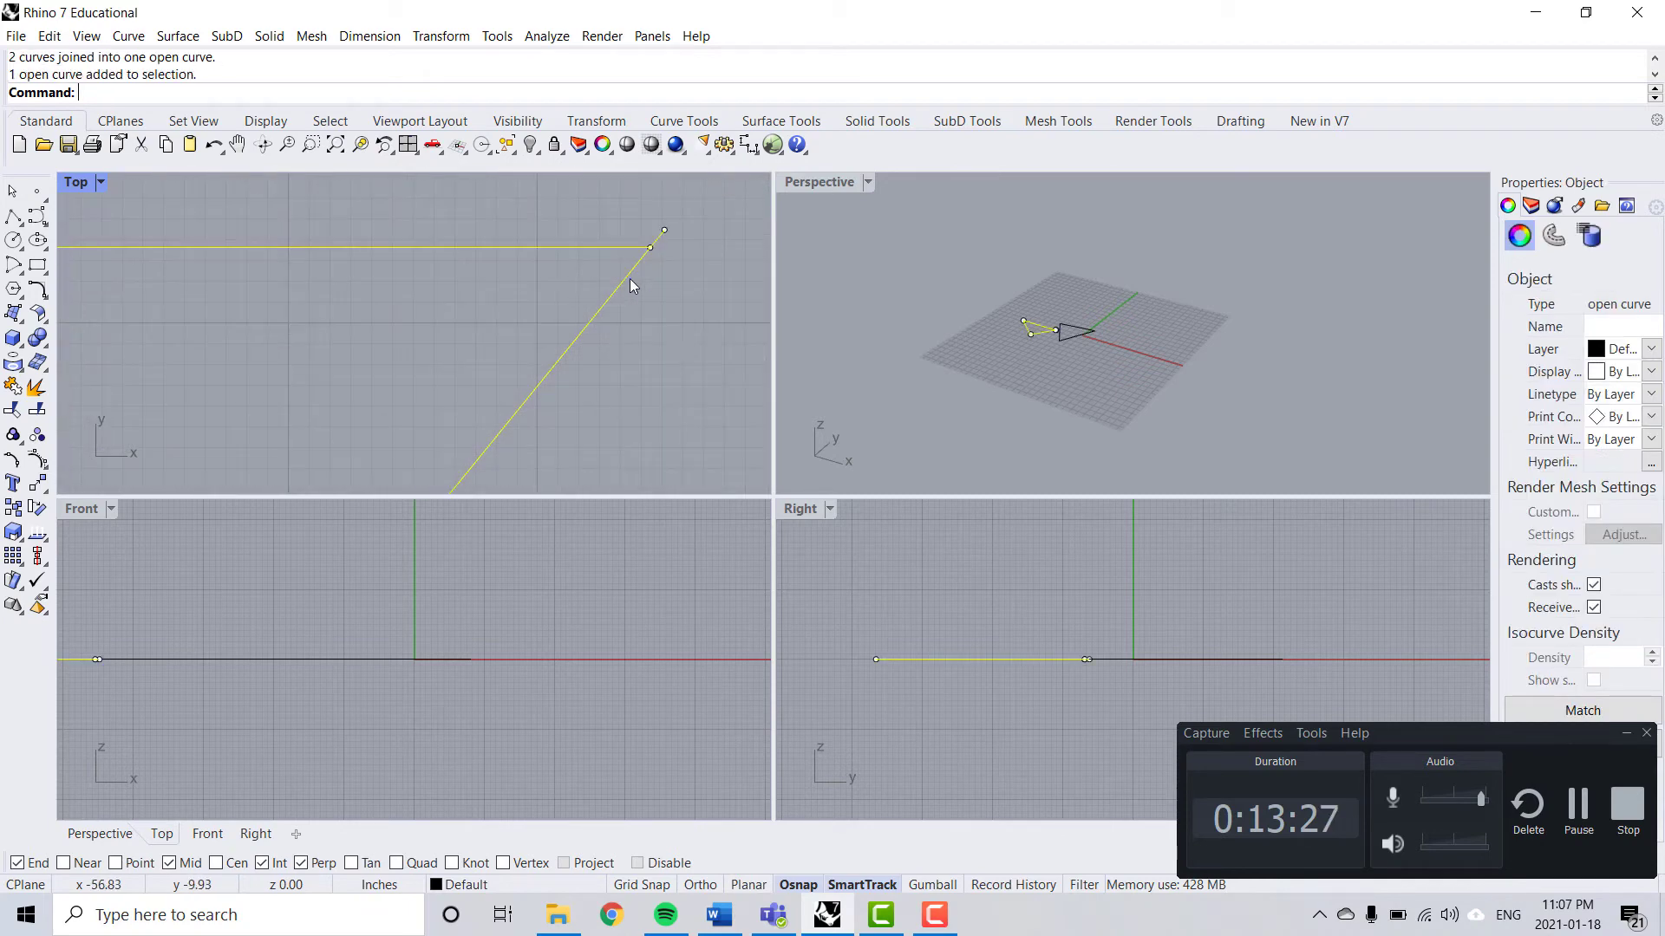
scroll(607, 241, down, 4)
key(Escape)
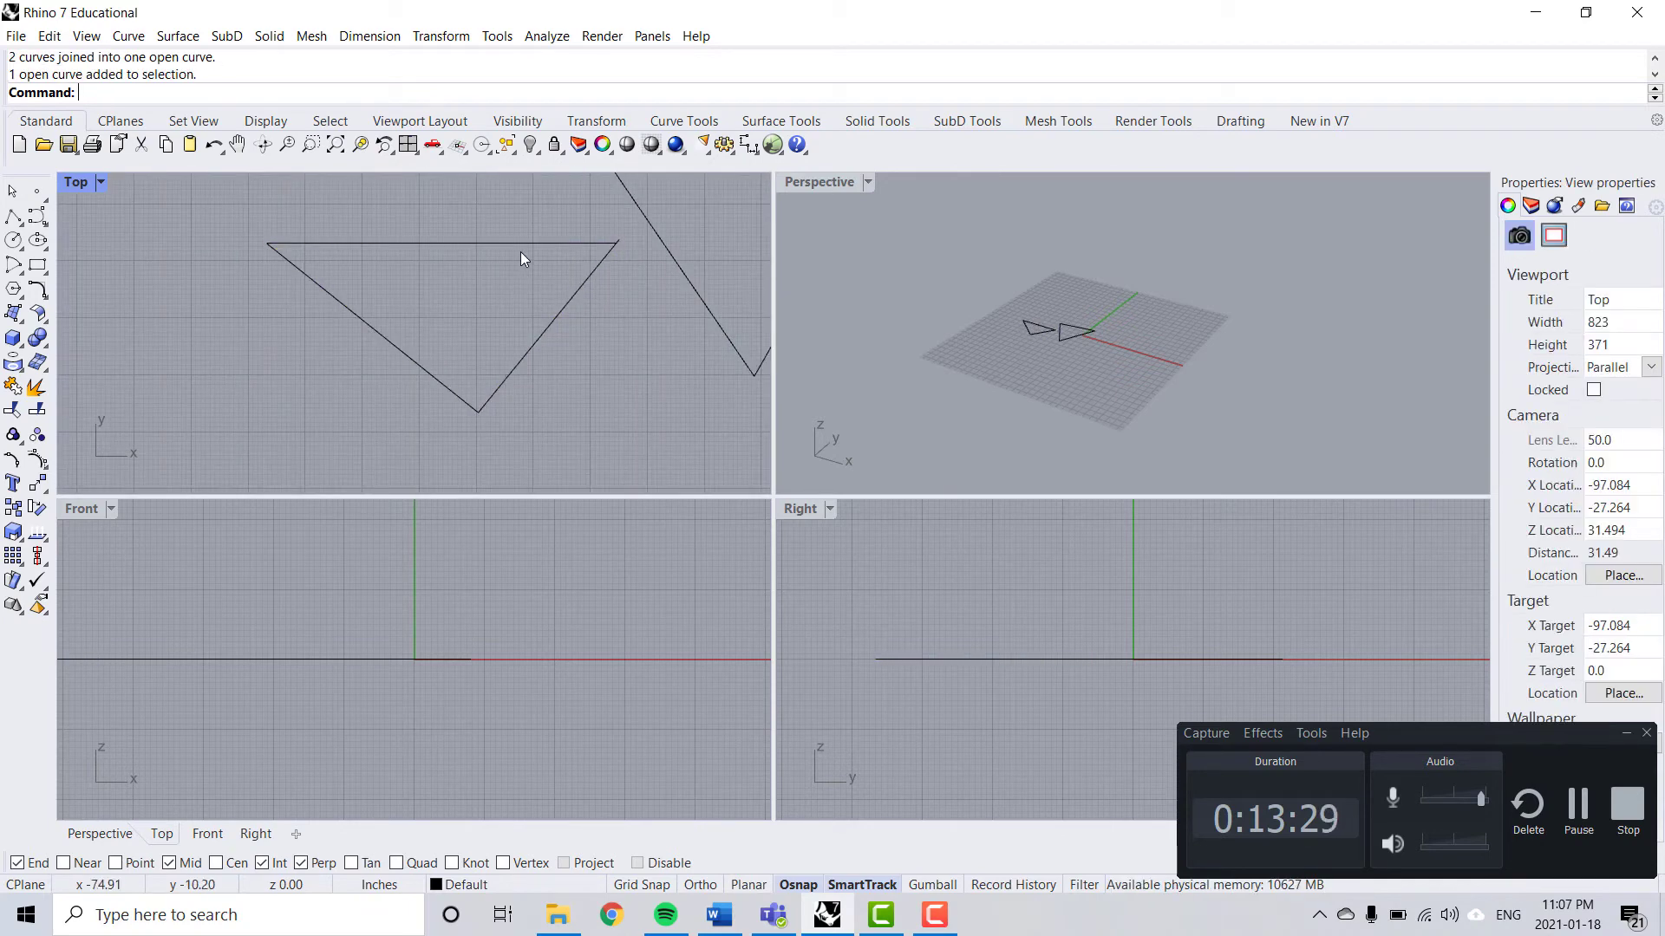
click(546, 242)
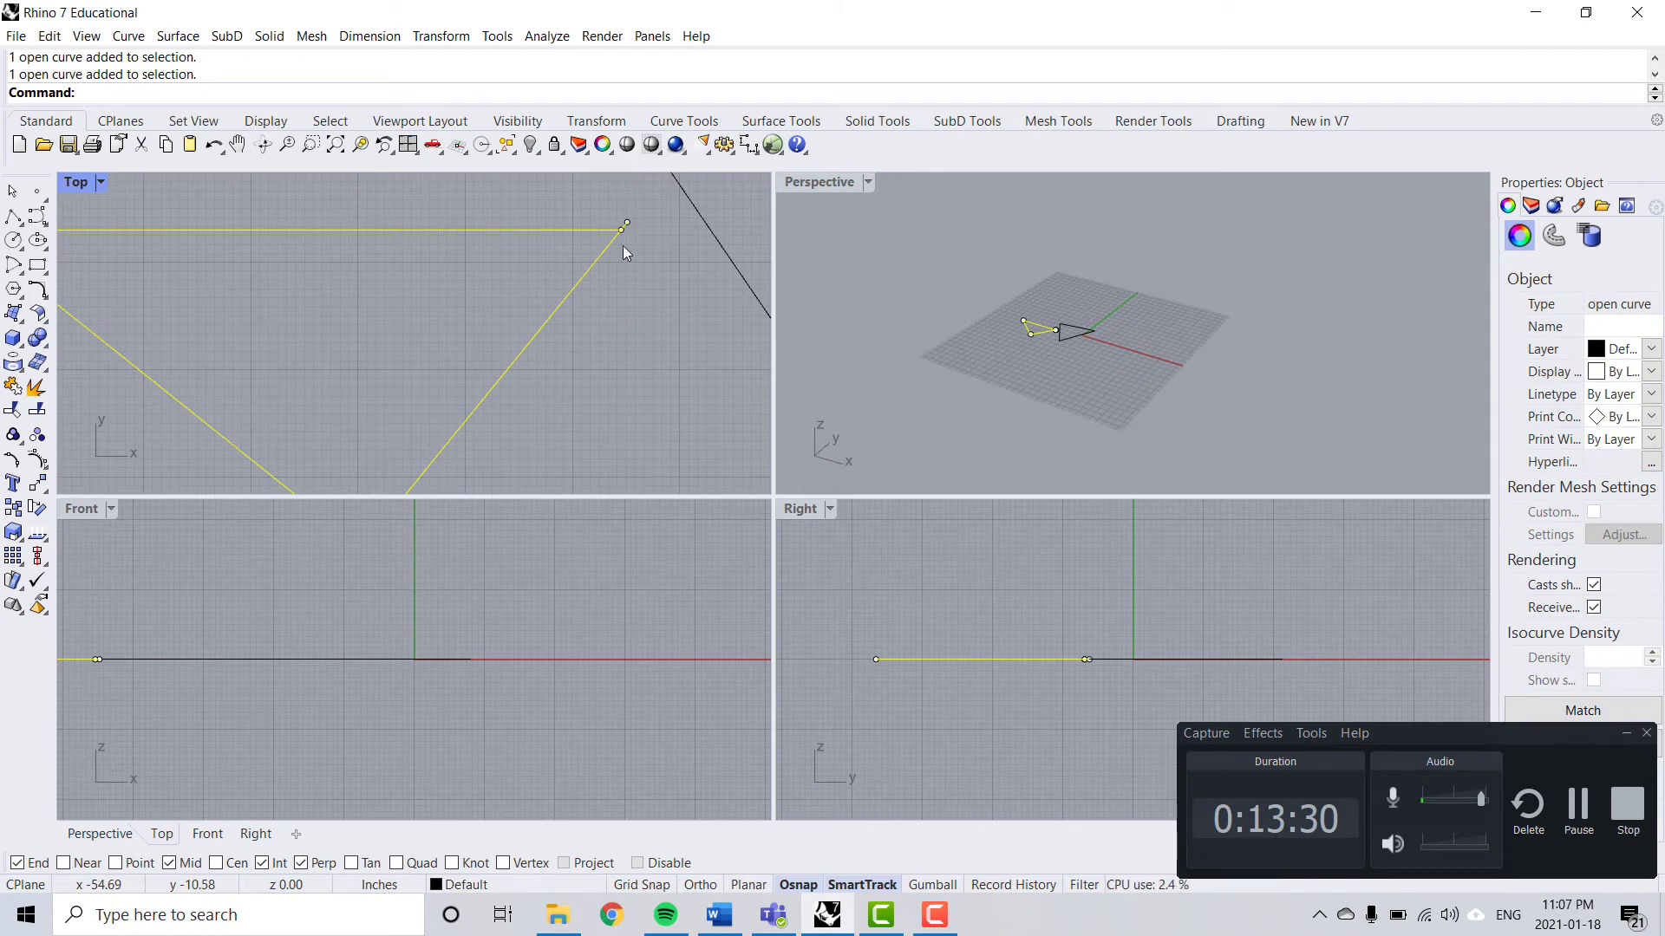
scroll(628, 238, down, 3)
middle_click(583, 302)
click(457, 282)
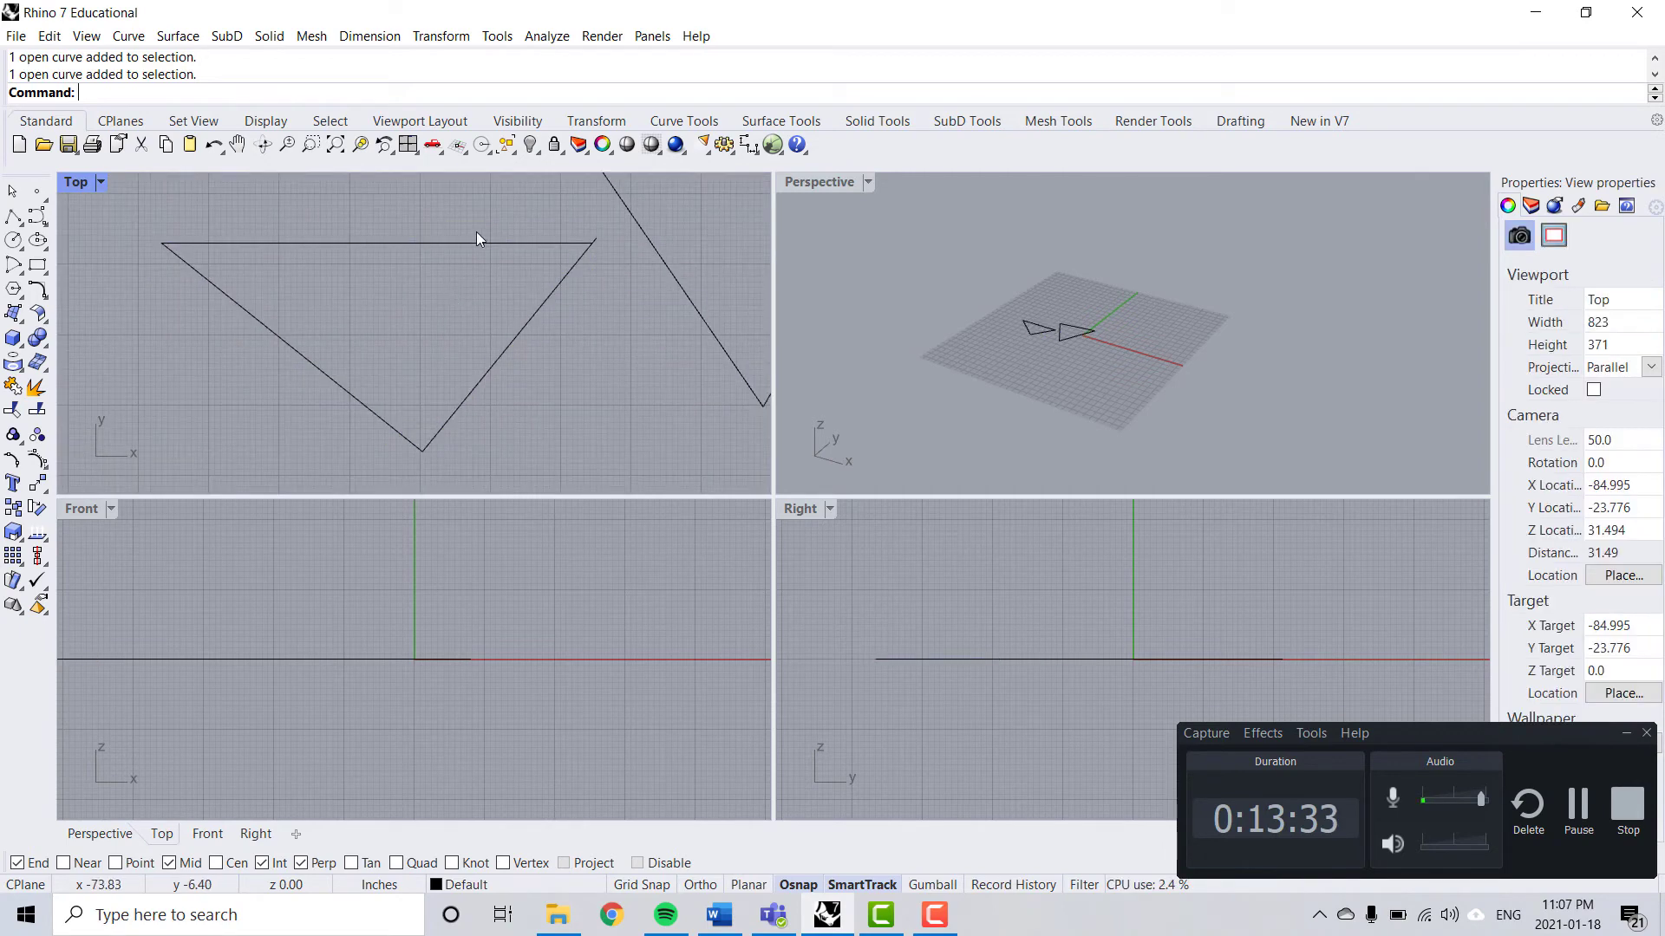
Explode the joined left polyline into its separate segments
scroll(475, 234, down, 10)
click(462, 238)
scroll(458, 232, up, 6)
text(Explode)
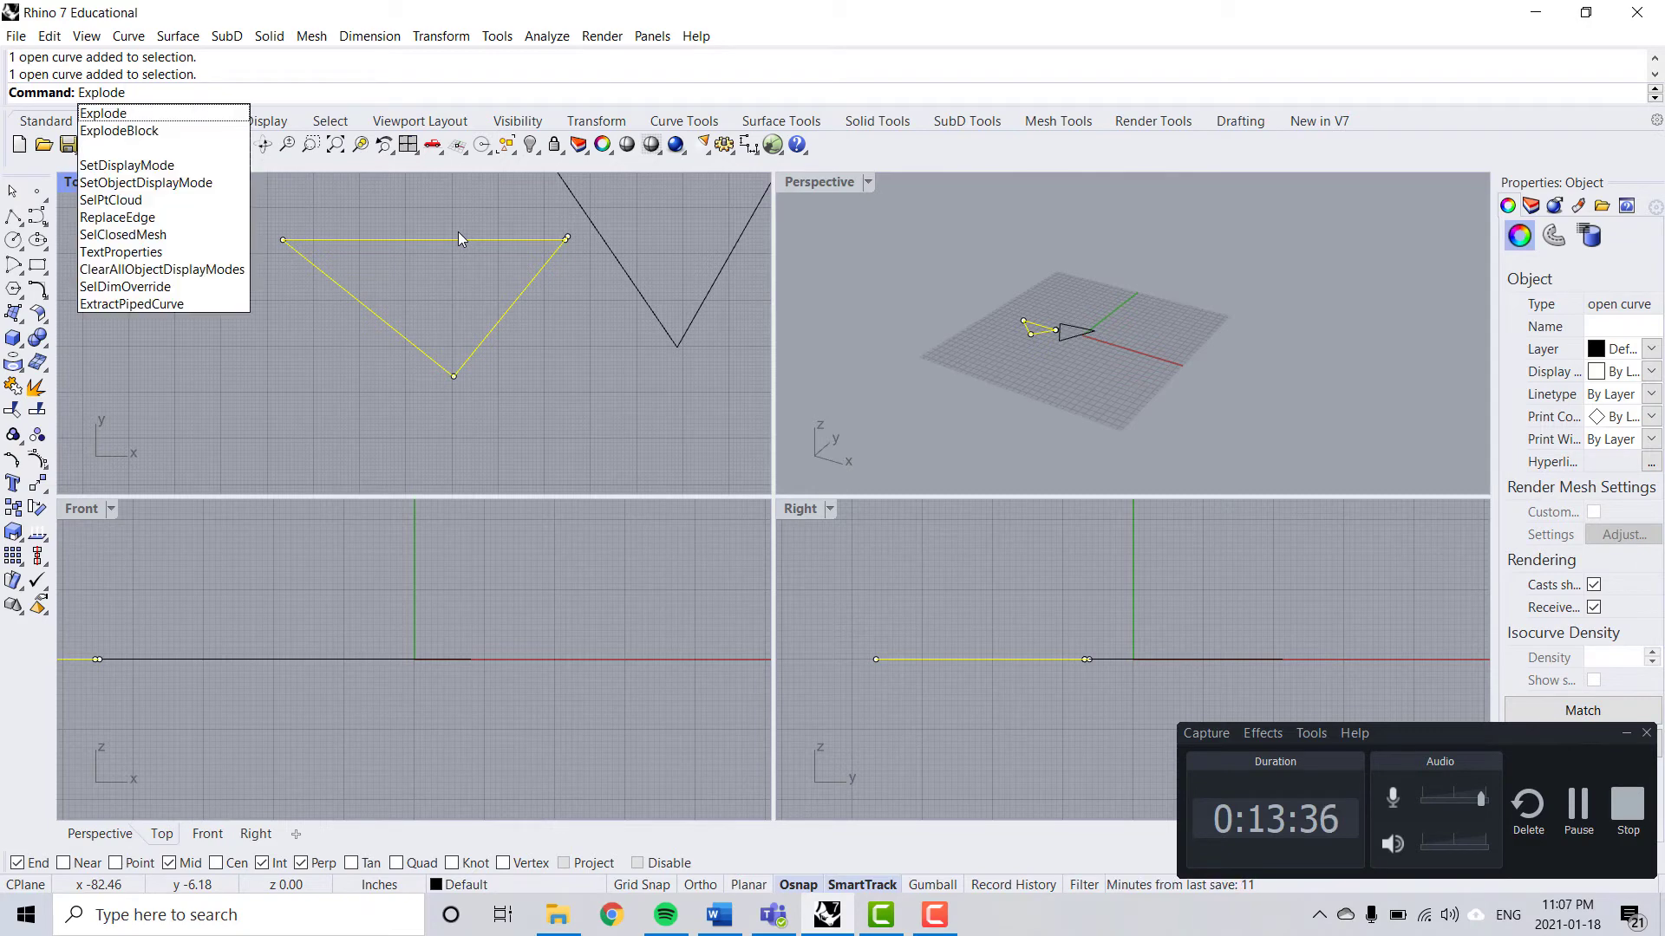
key(Return)
Check the exploded segments of the left triangle by selecting each side individually, and clear the selection
click(514, 303)
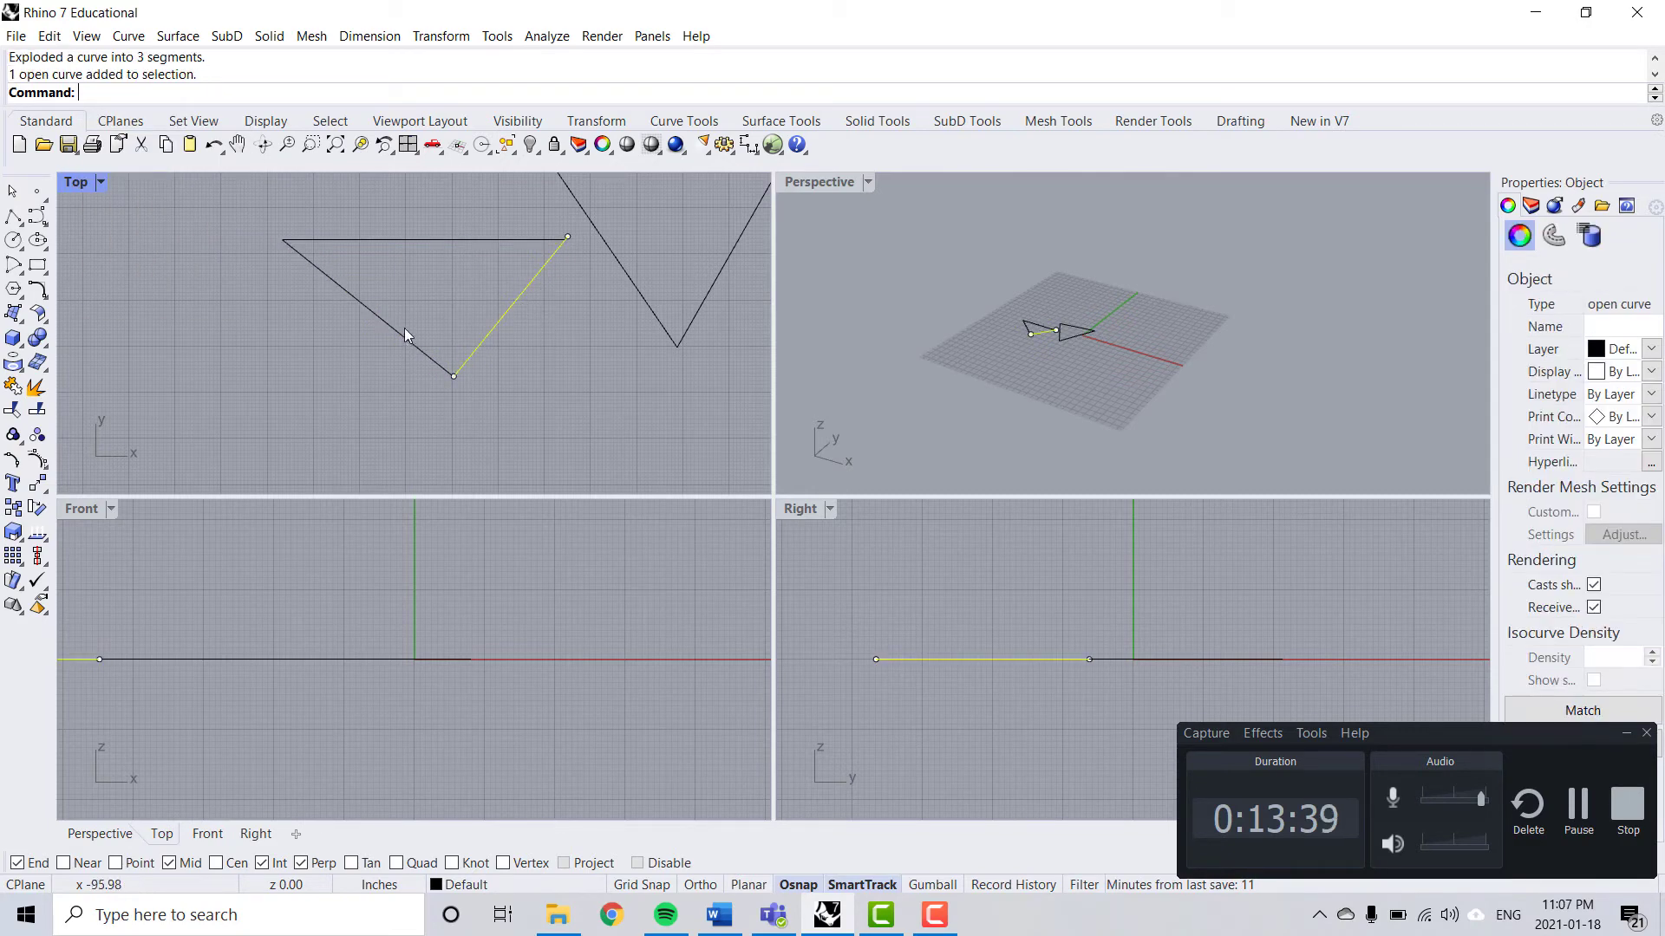
click(392, 327)
click(394, 240)
click(483, 340)
key(Escape)
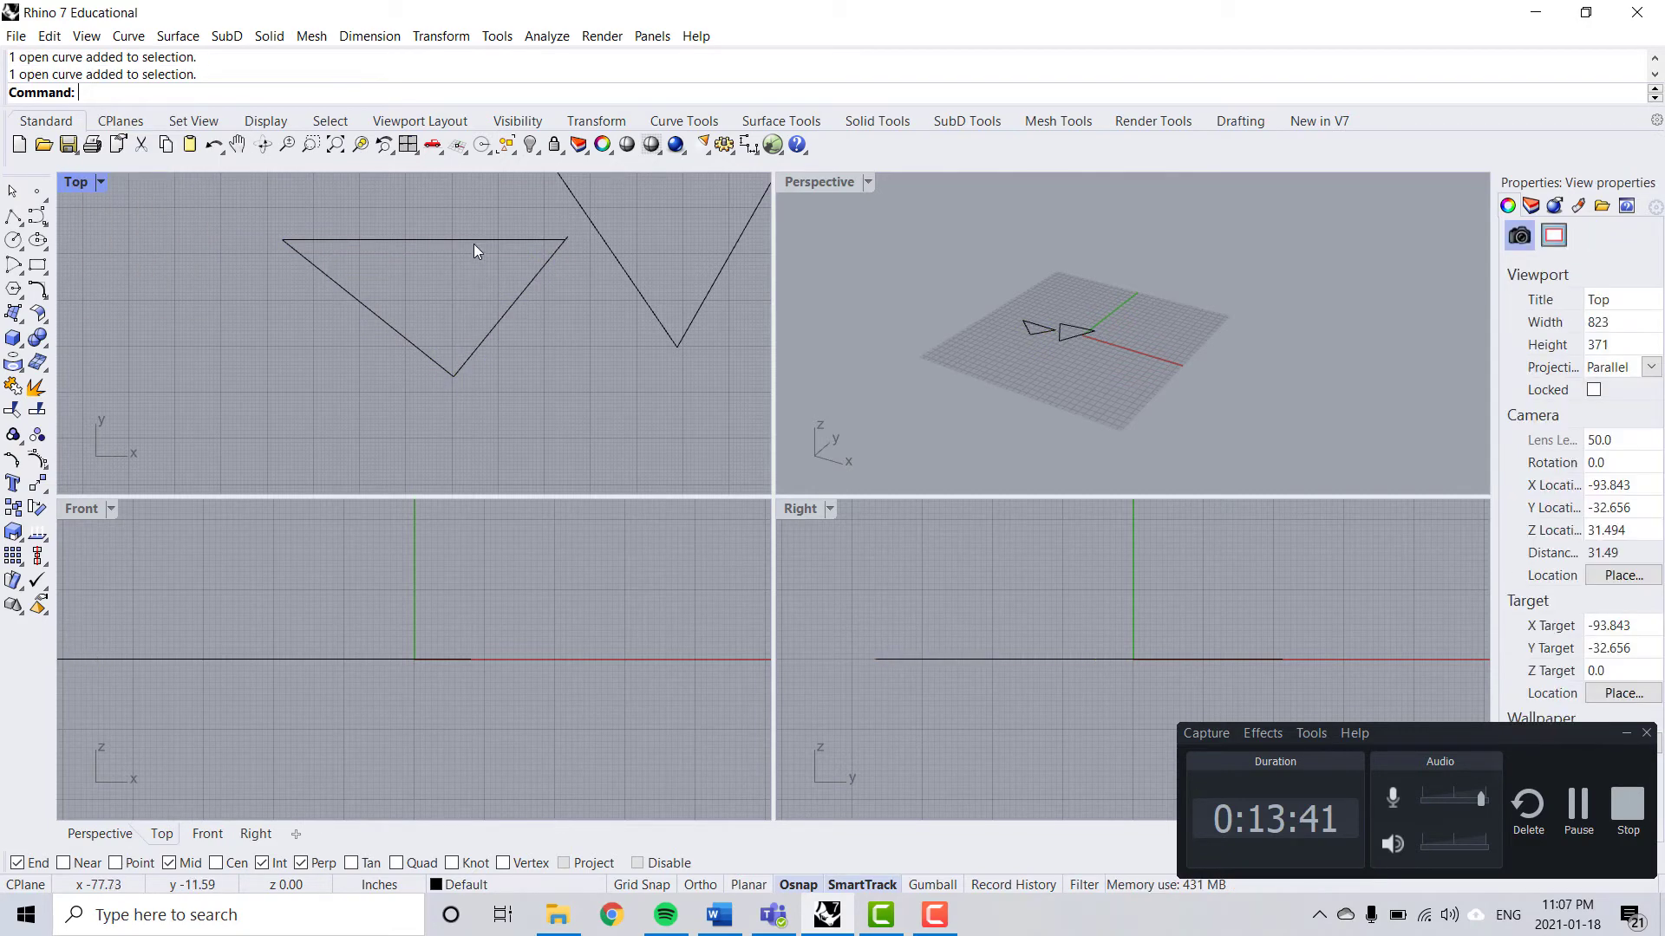
Delete the upper closing segment of the left triangle
click(475, 239)
text(Delete)
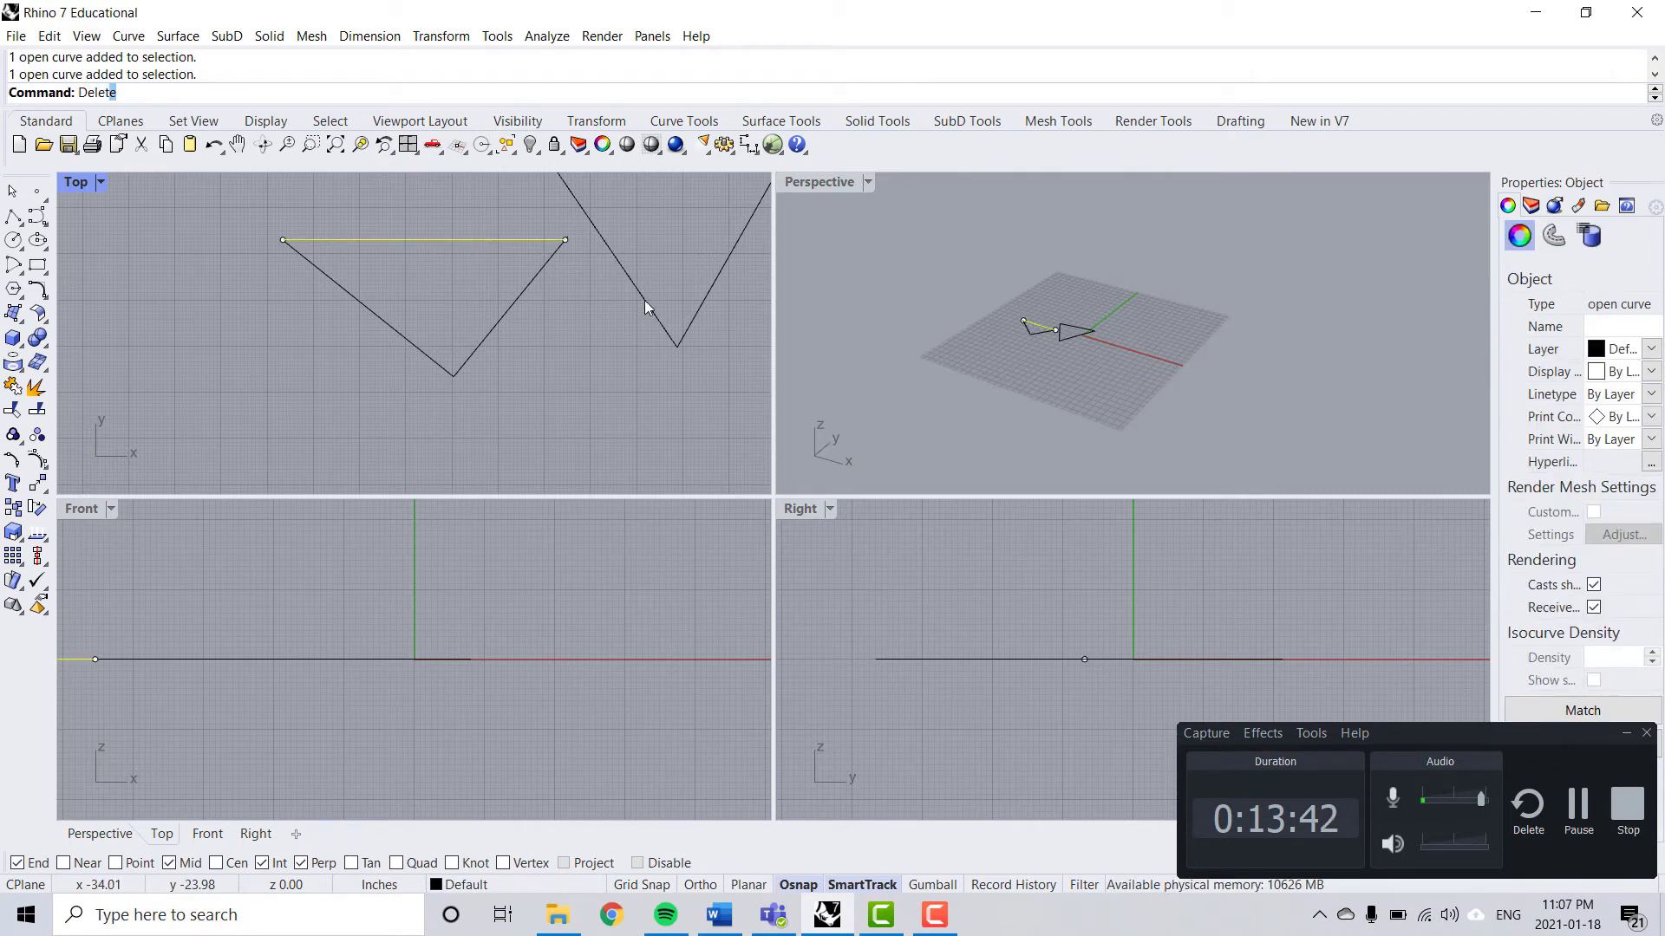
key(Return)
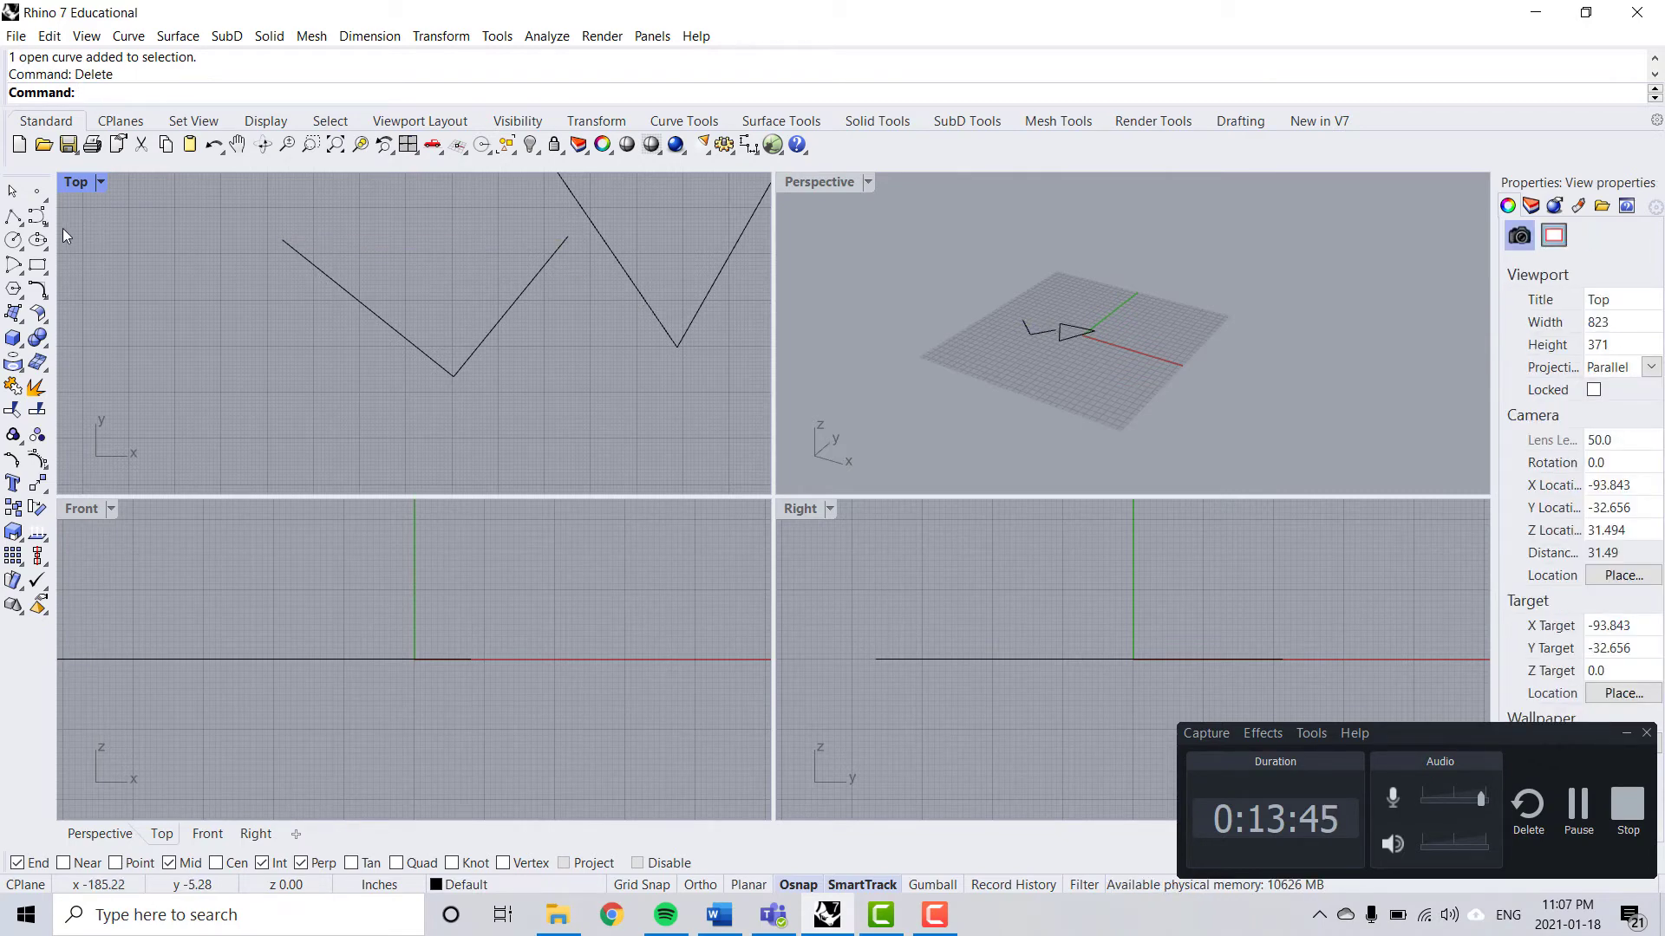
Draw a one-segment polyline snapped from the left arm's upper end to the right arm's upper end of the left shape
text(pol)
key(Return)
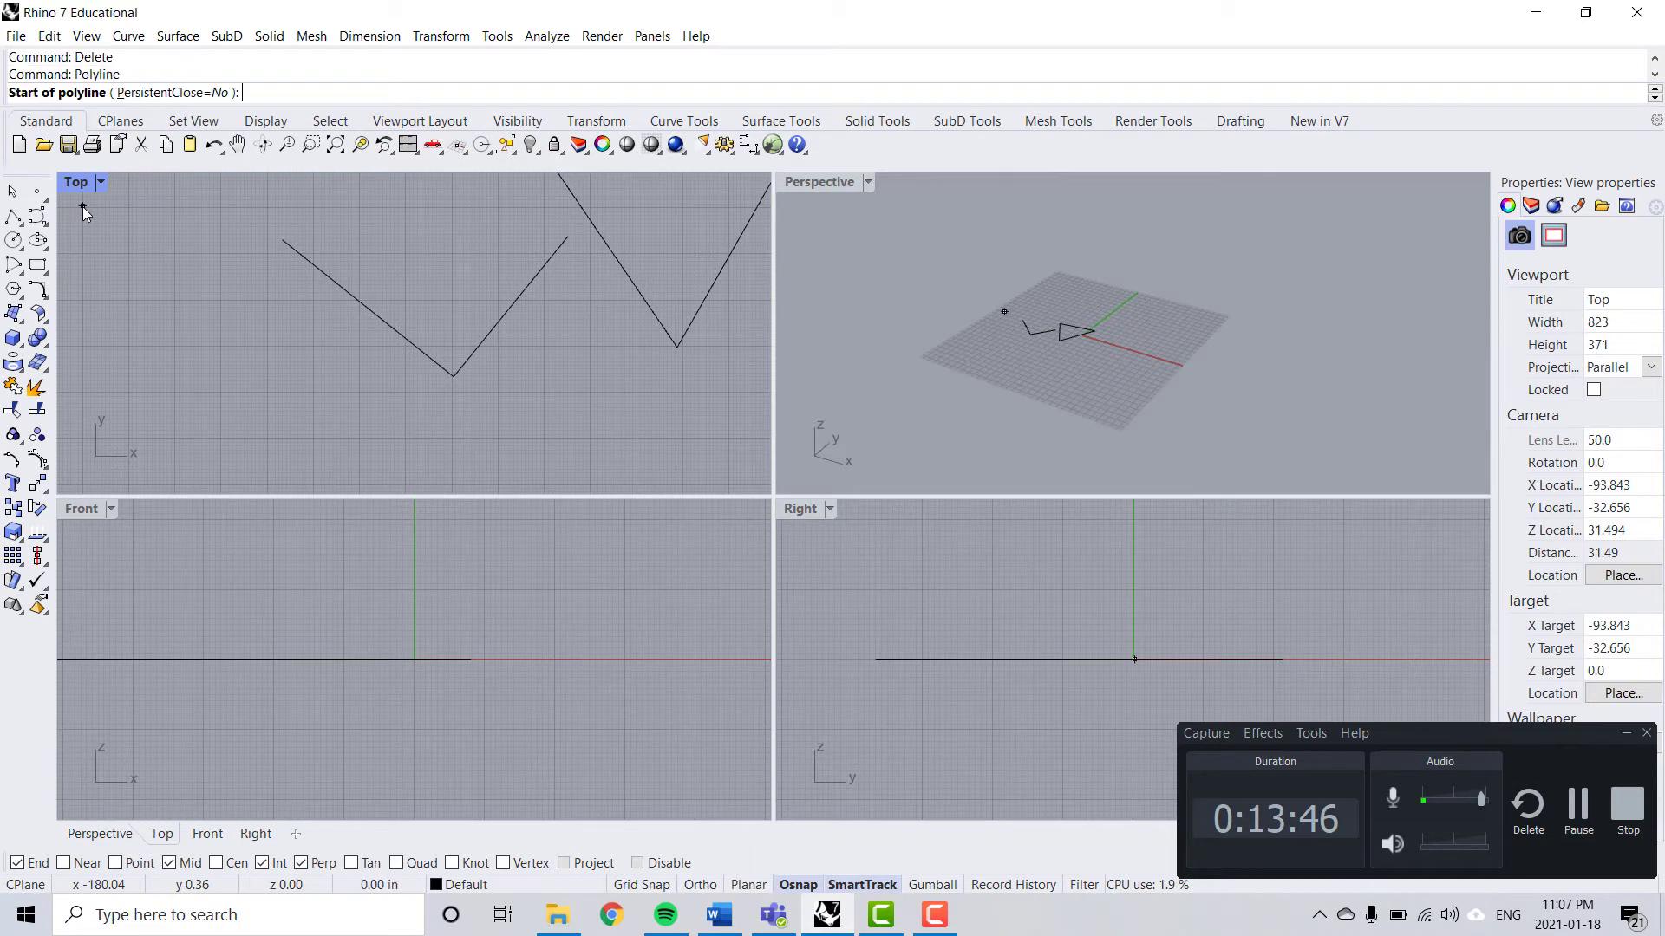
click(282, 240)
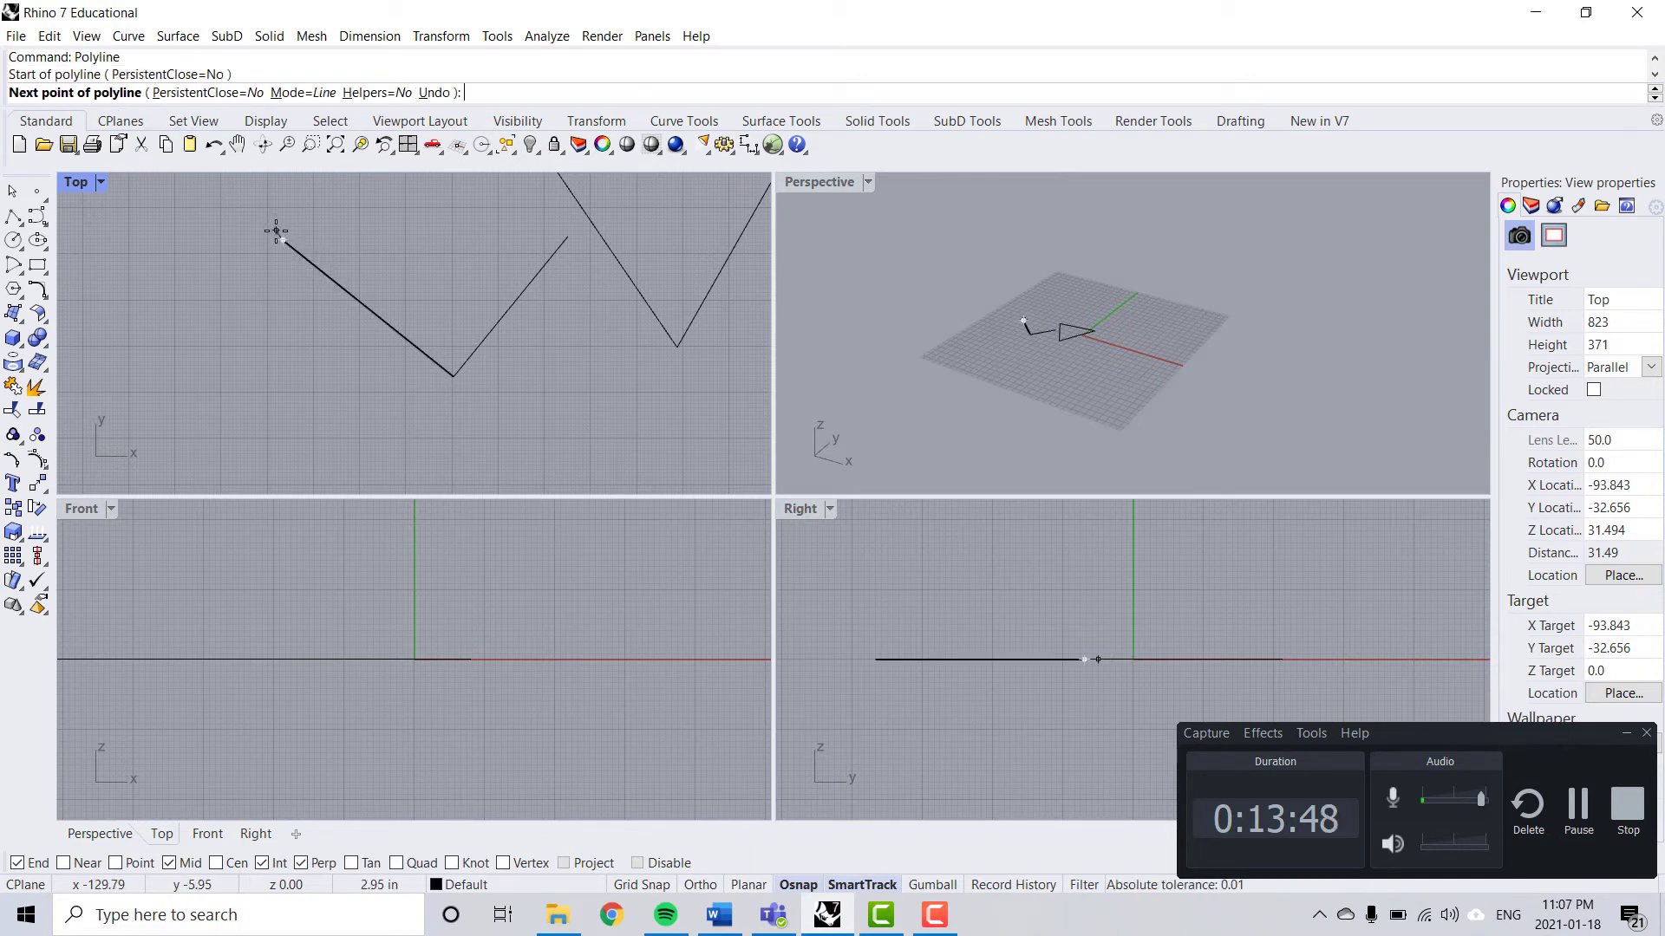
click(567, 237)
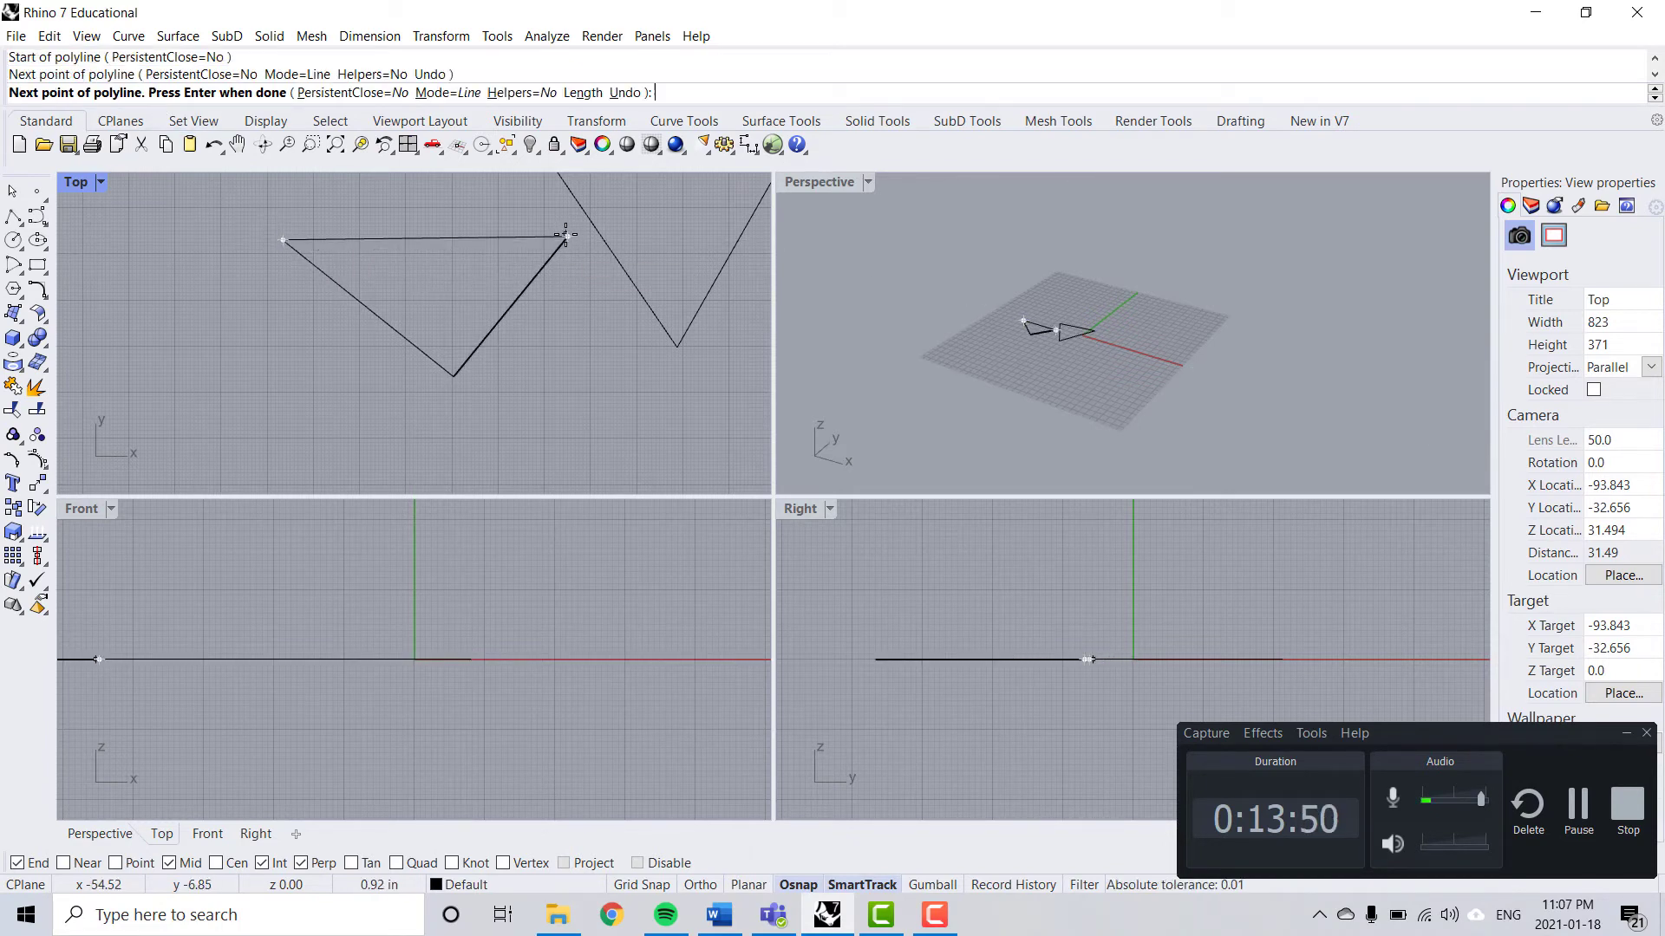
key(Return)
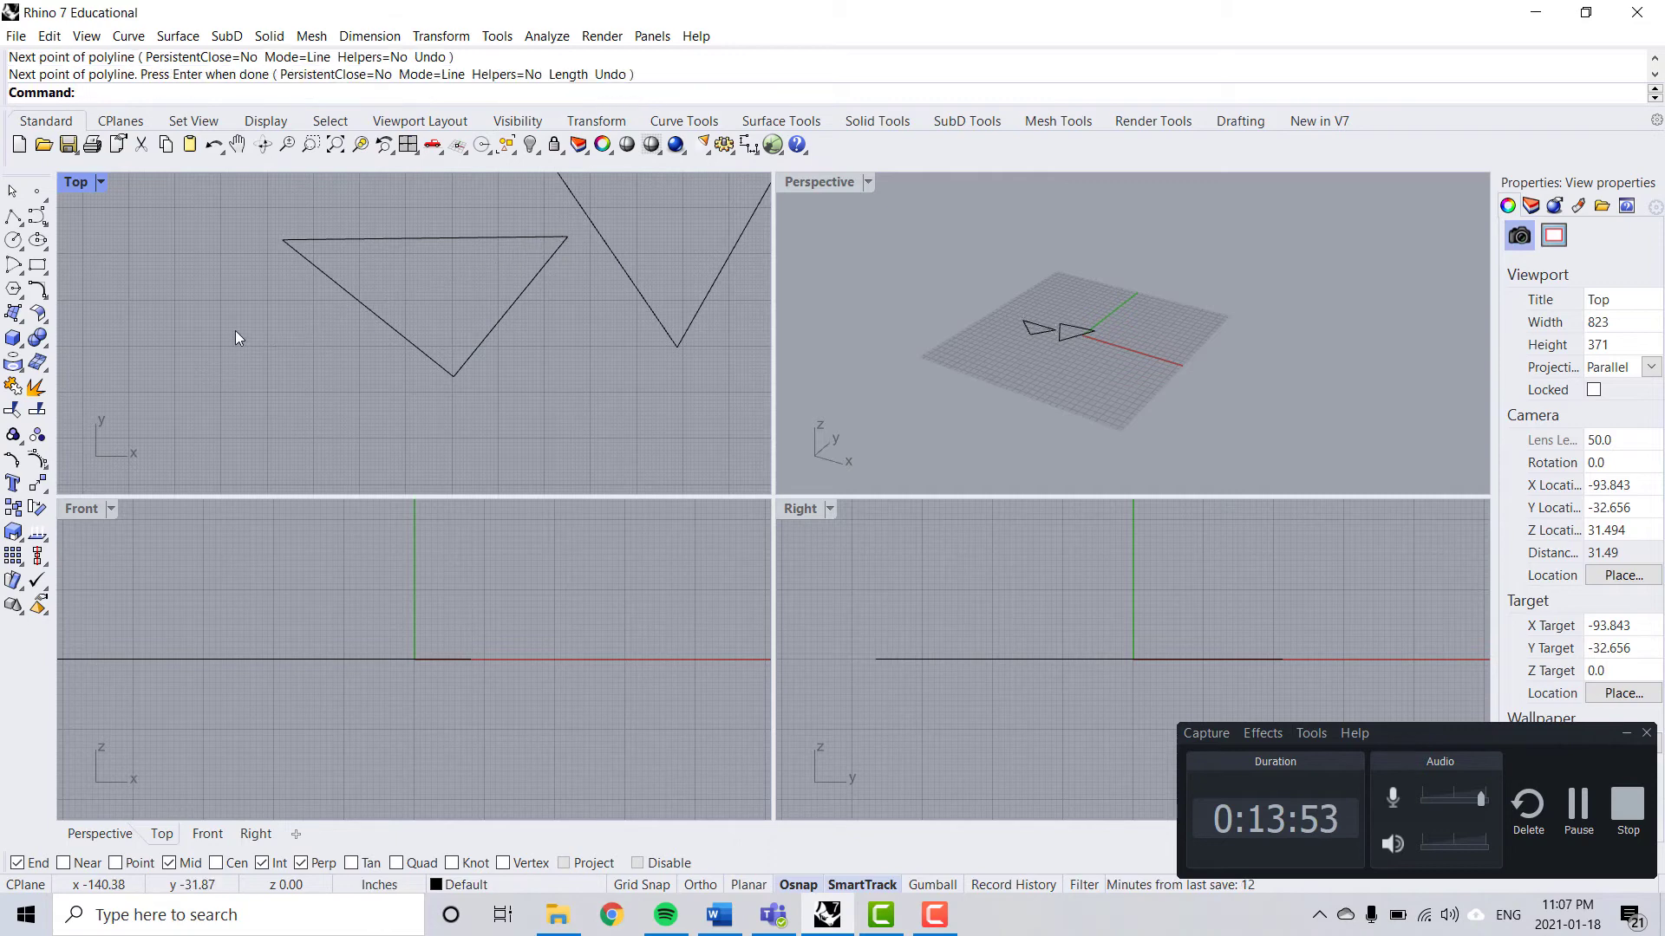
Join the left triangle's three separate sides into one curve, and clear the selection
click(359, 299)
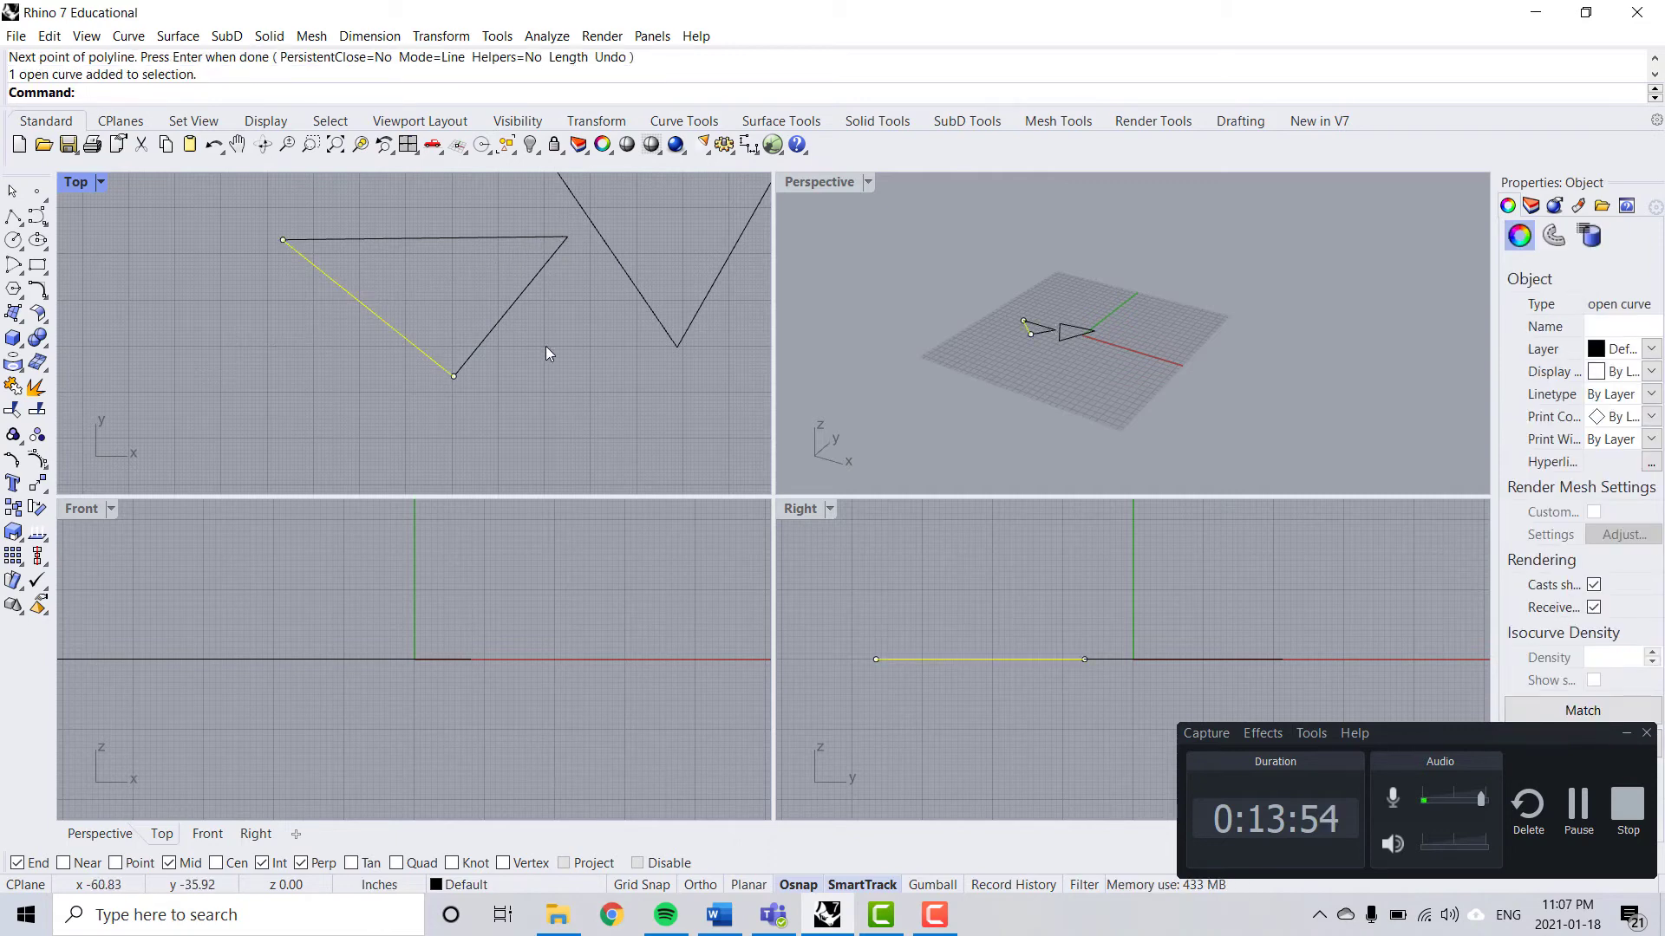
shift+click(500, 320)
shift+click(518, 236)
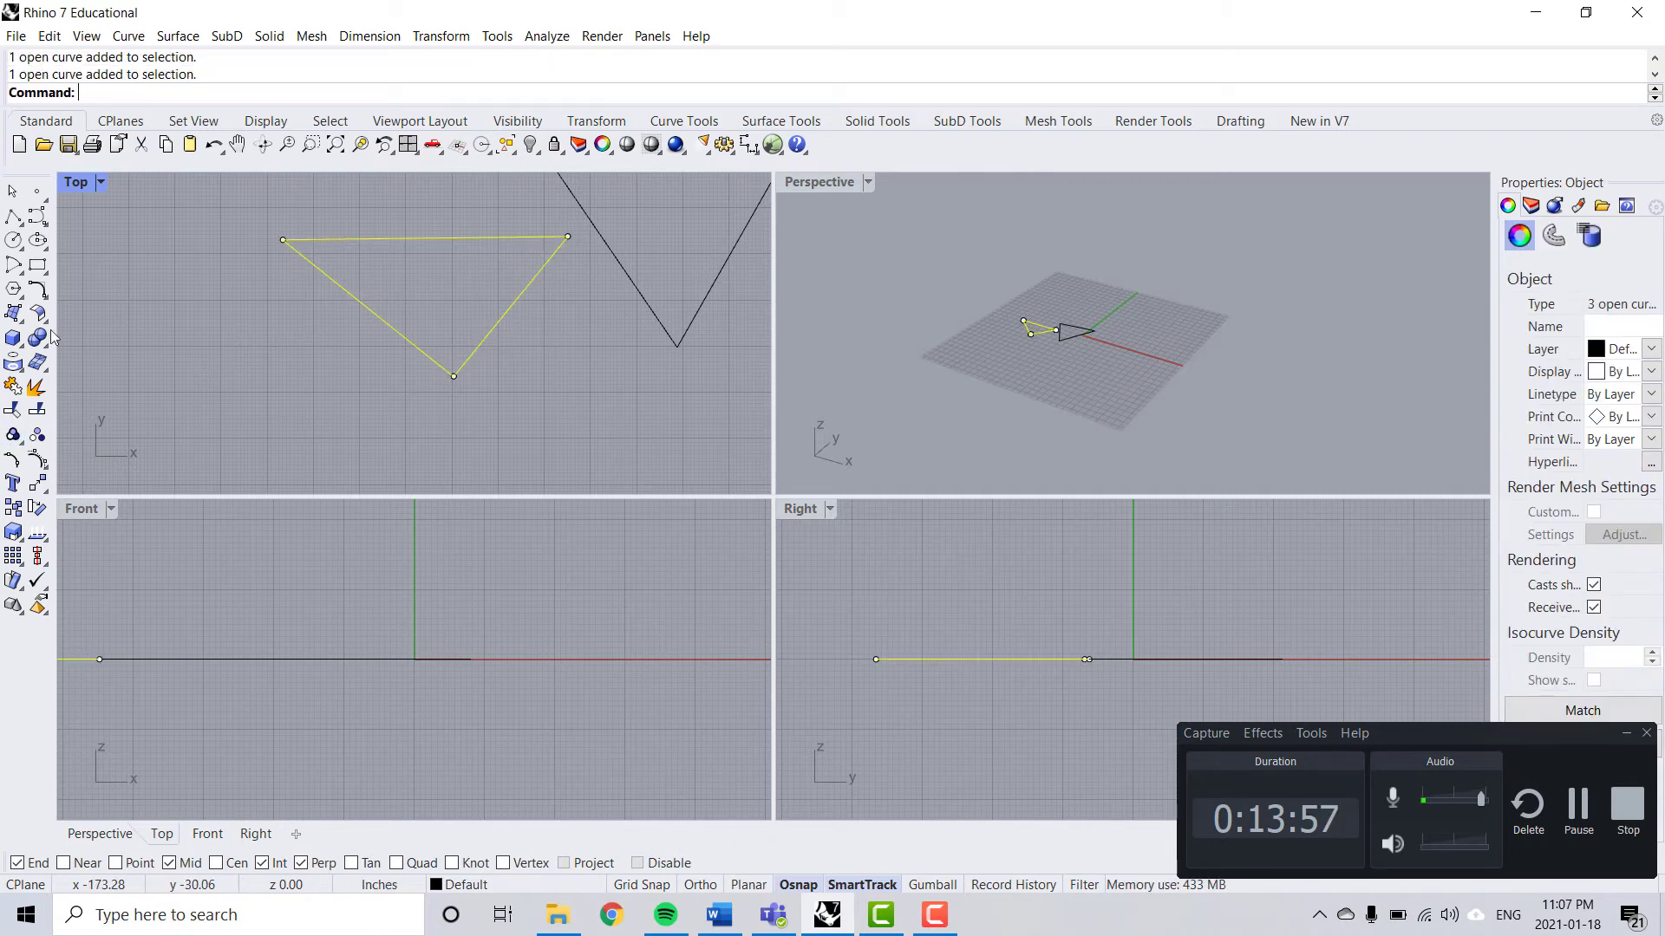
text(Join)
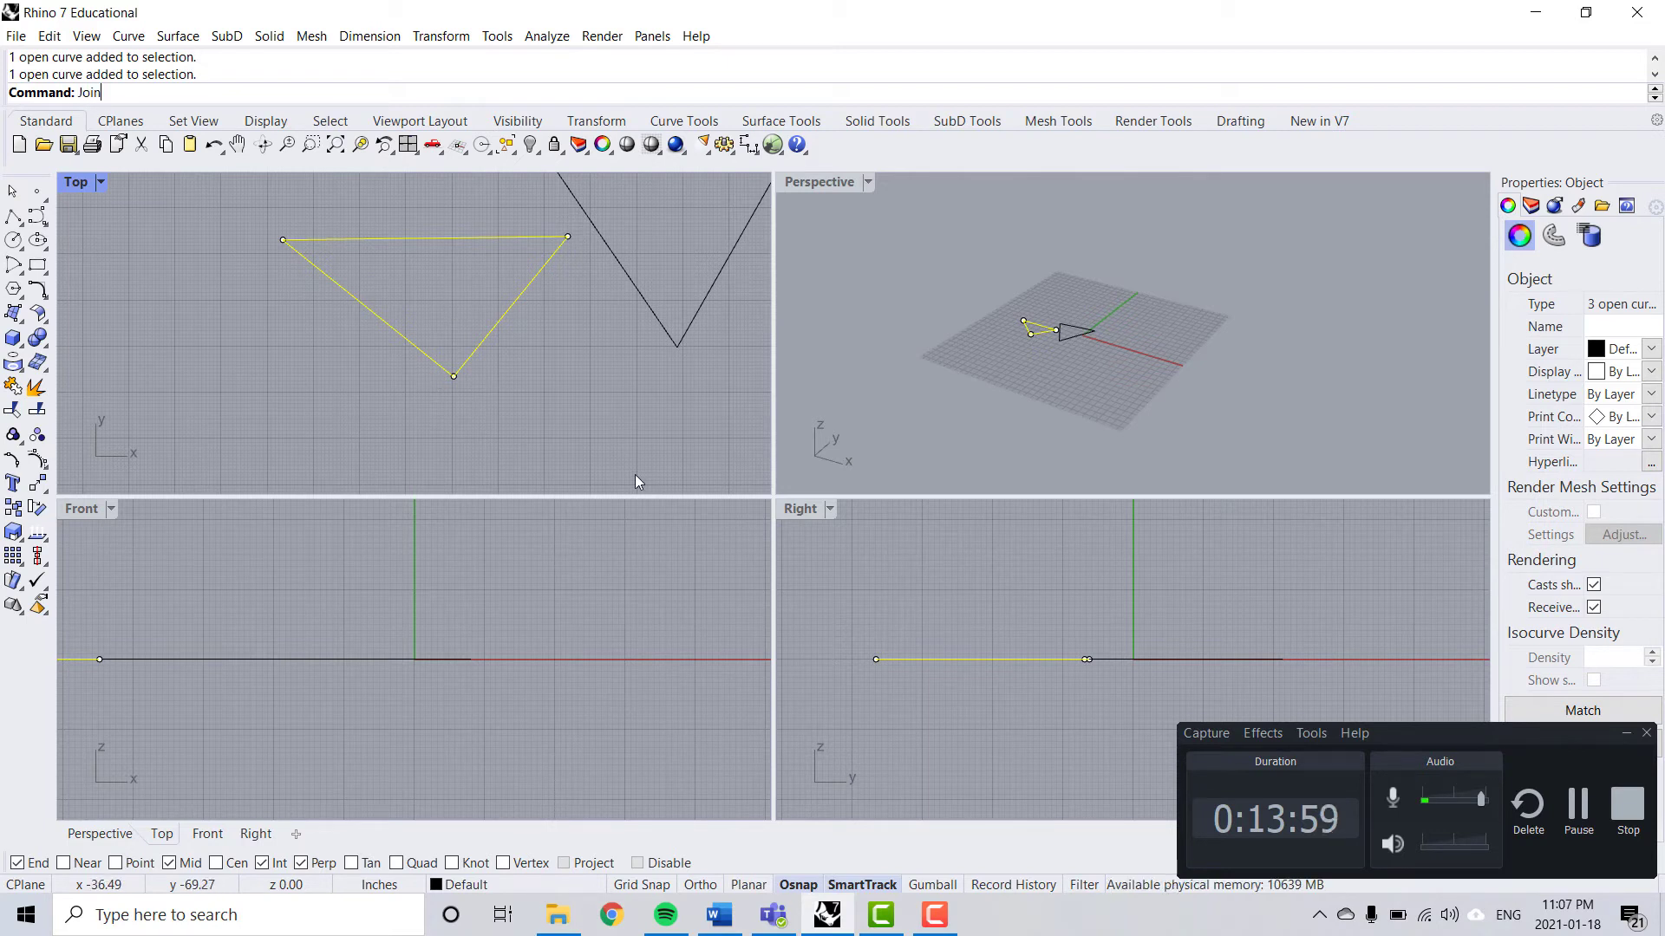
key(Return)
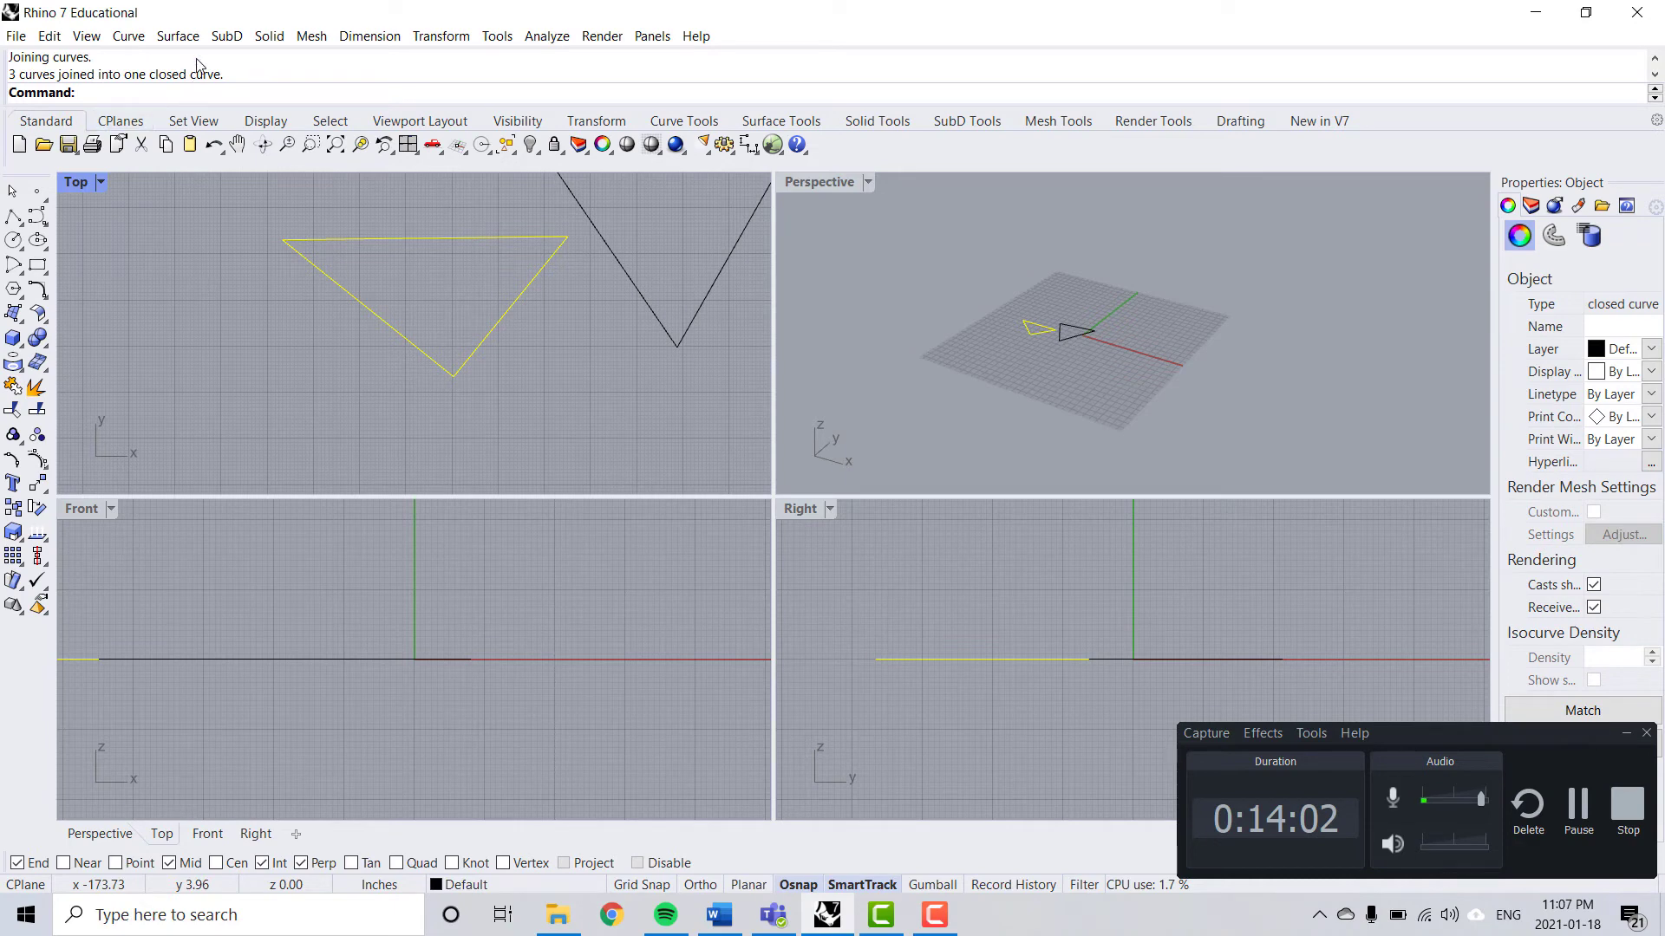
click(553, 314)
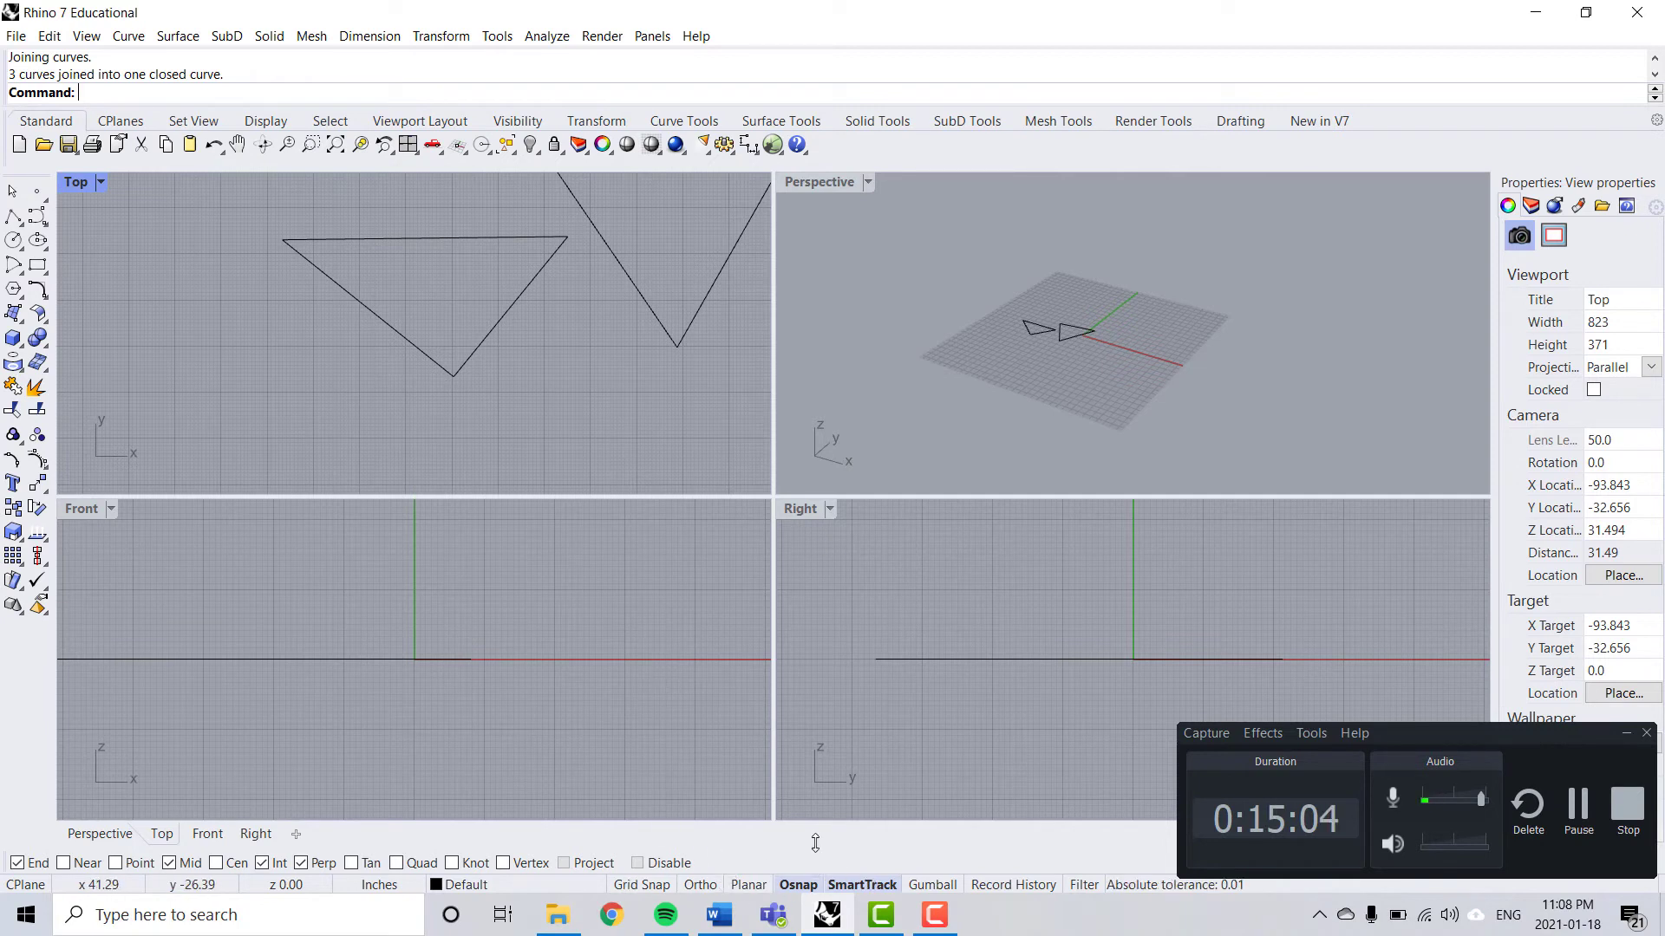
Turn on Ortho
click(986, 772)
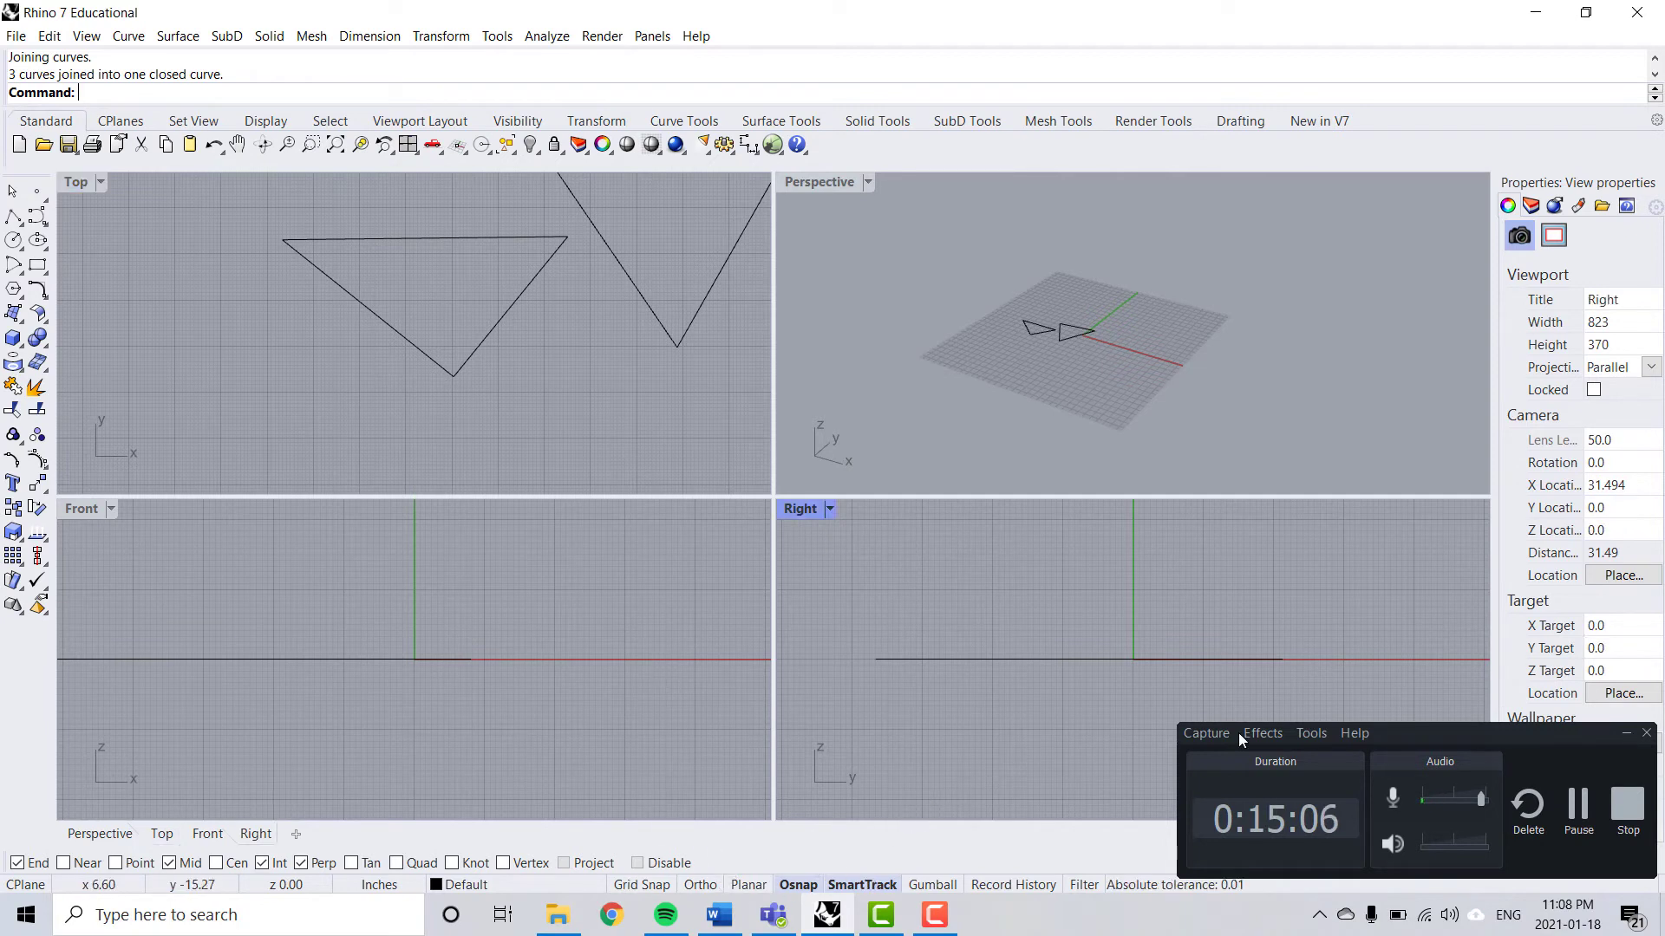
click(1625, 733)
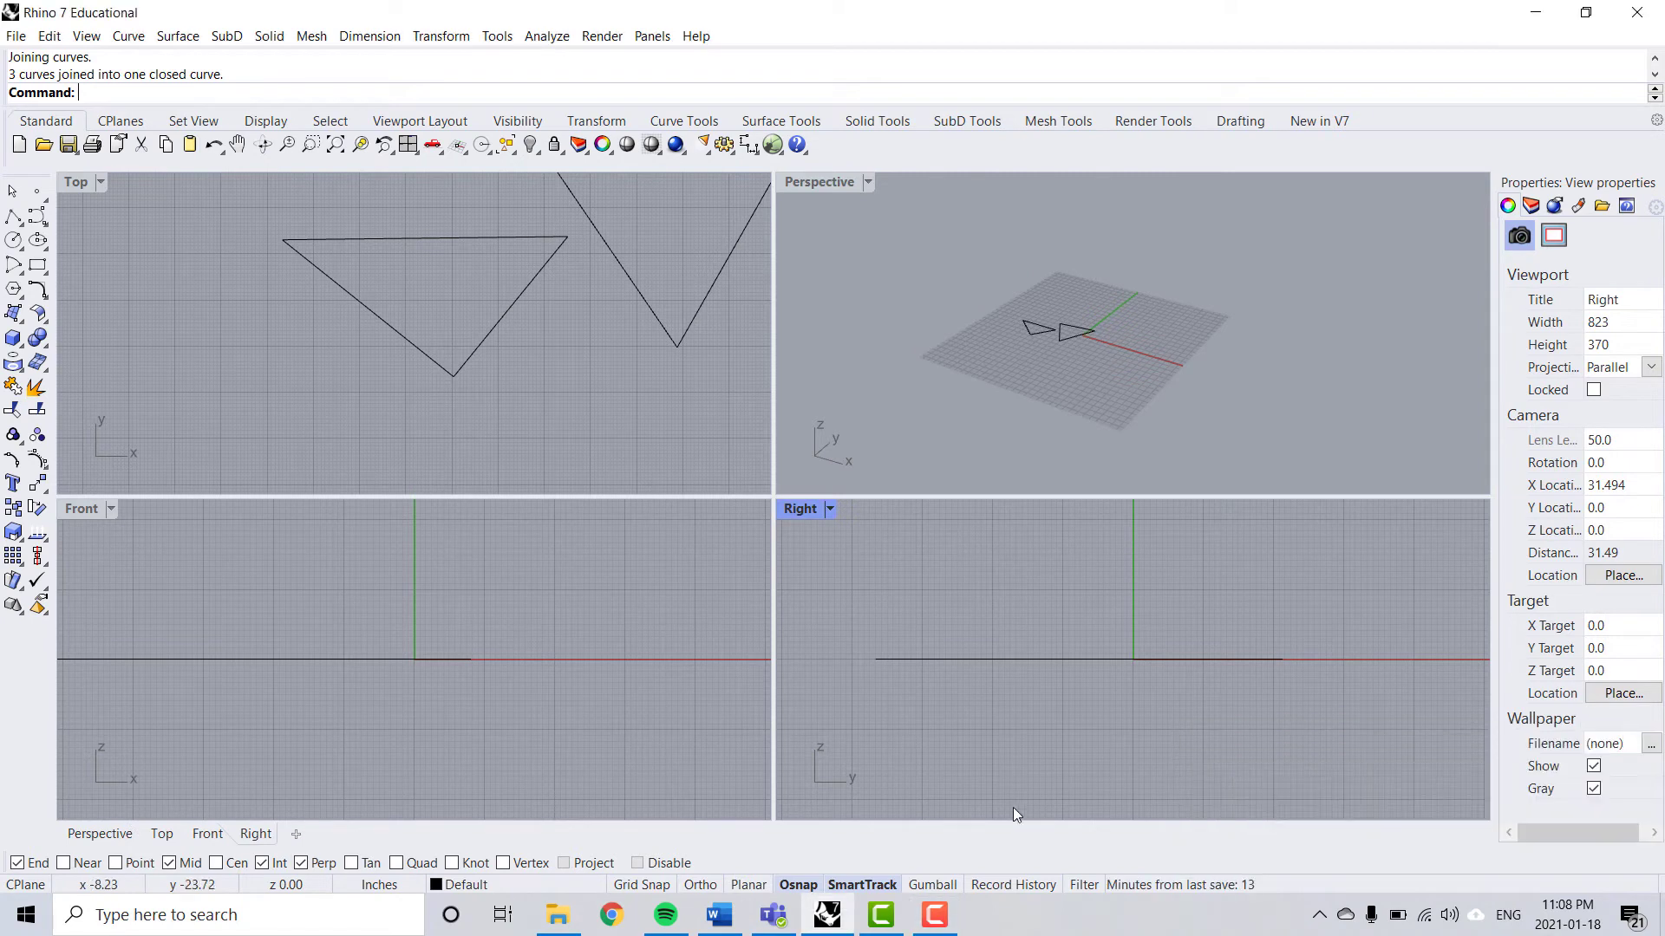
click(694, 886)
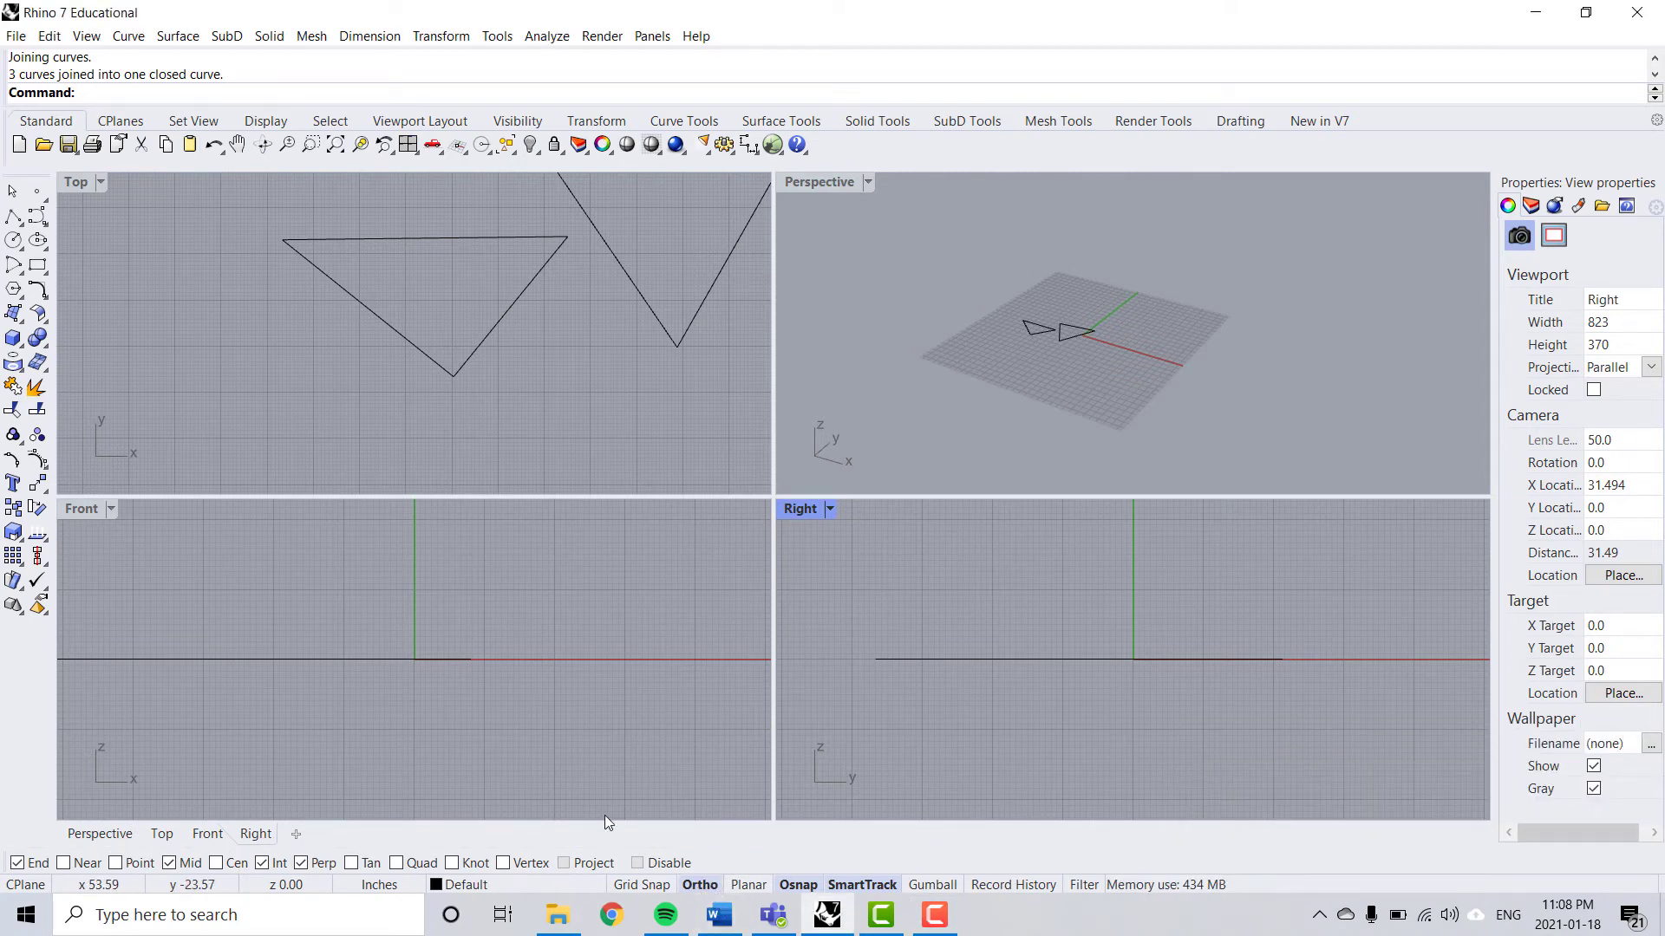
click(13, 215)
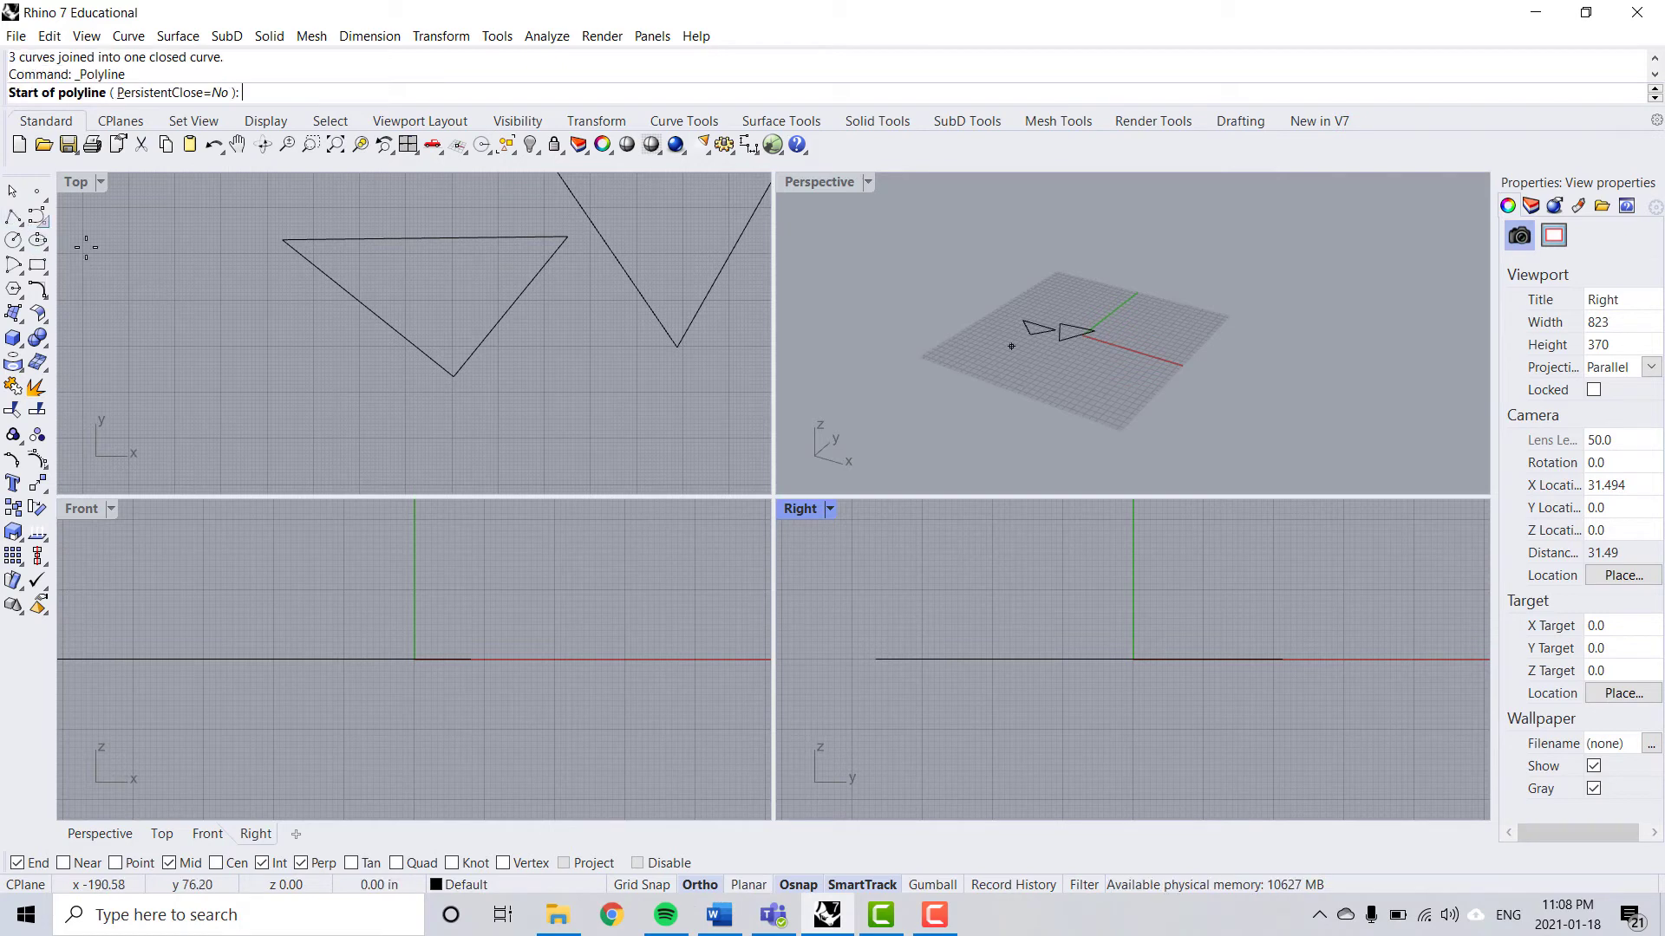
click(263, 457)
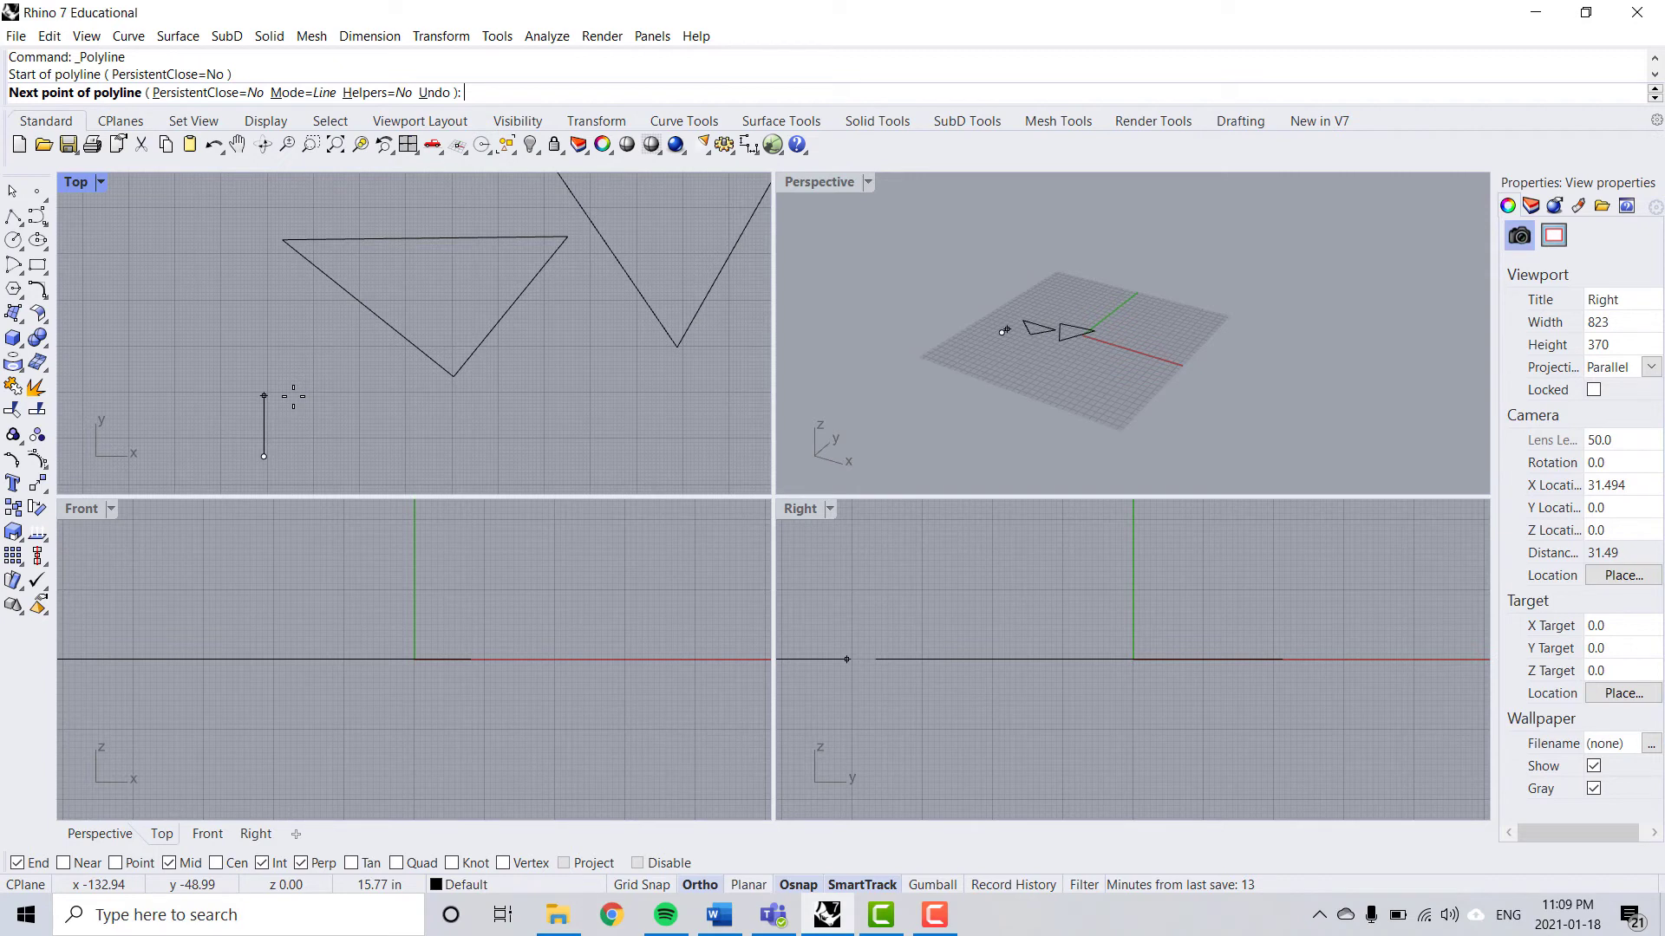
click(700, 885)
click(701, 886)
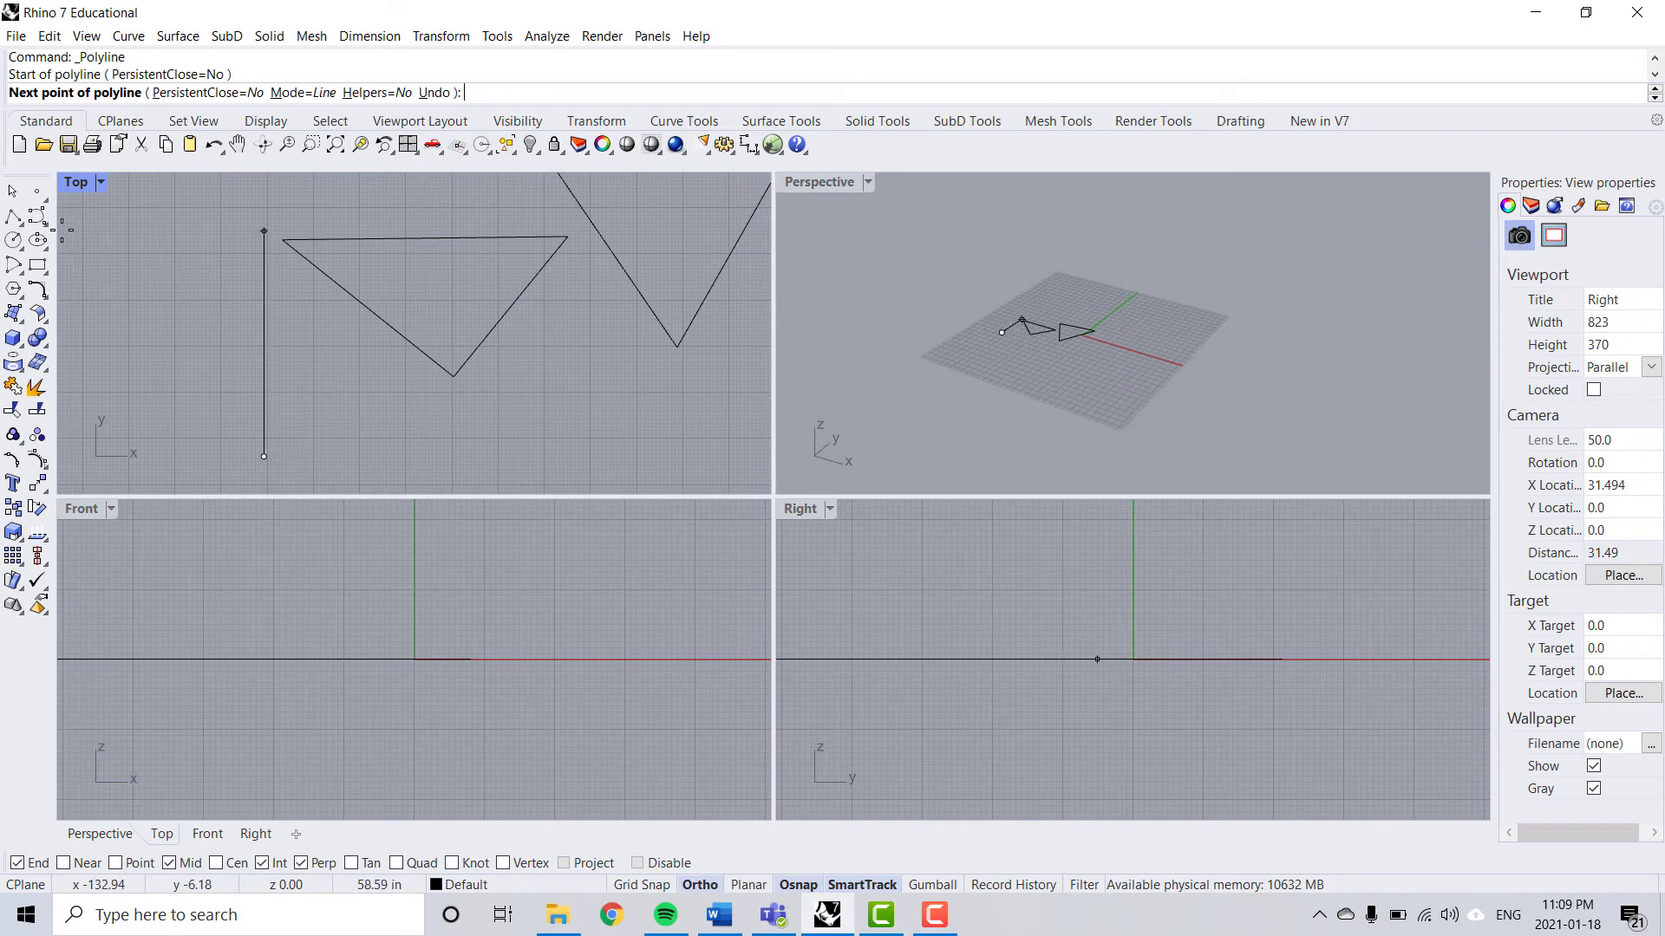
key(Escape)
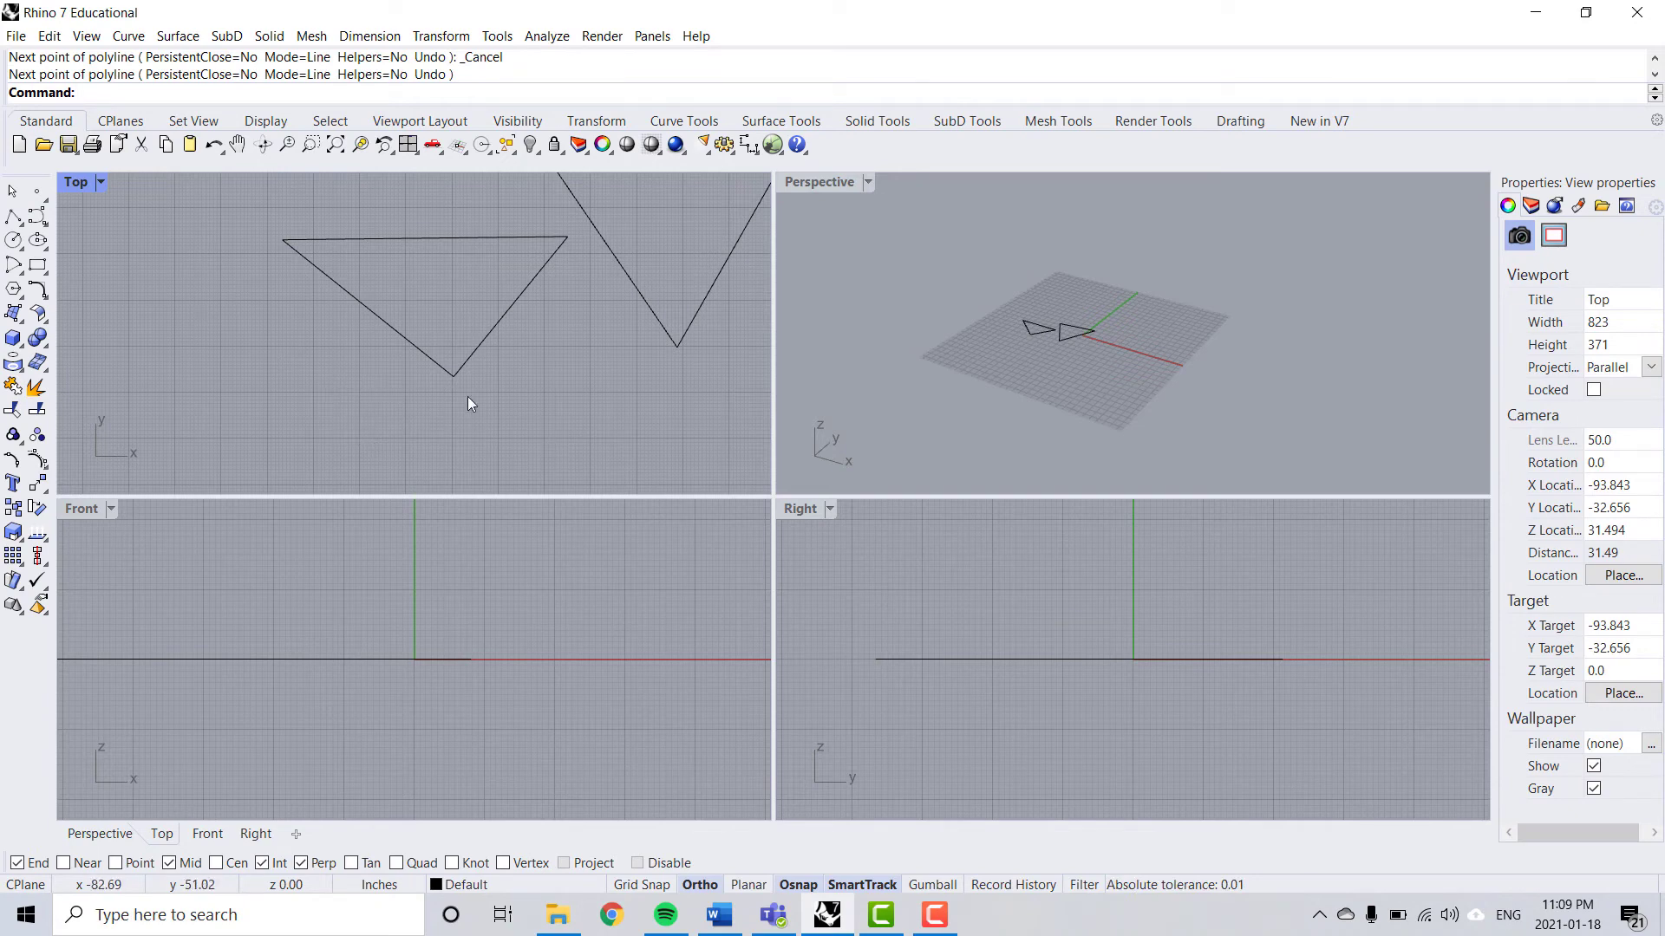
Draw a horizontal polyline about 58 in long from the left triangle's lower vertex to directly below the right triangle's lower vertex, and select it
scroll(468, 404, down, 1)
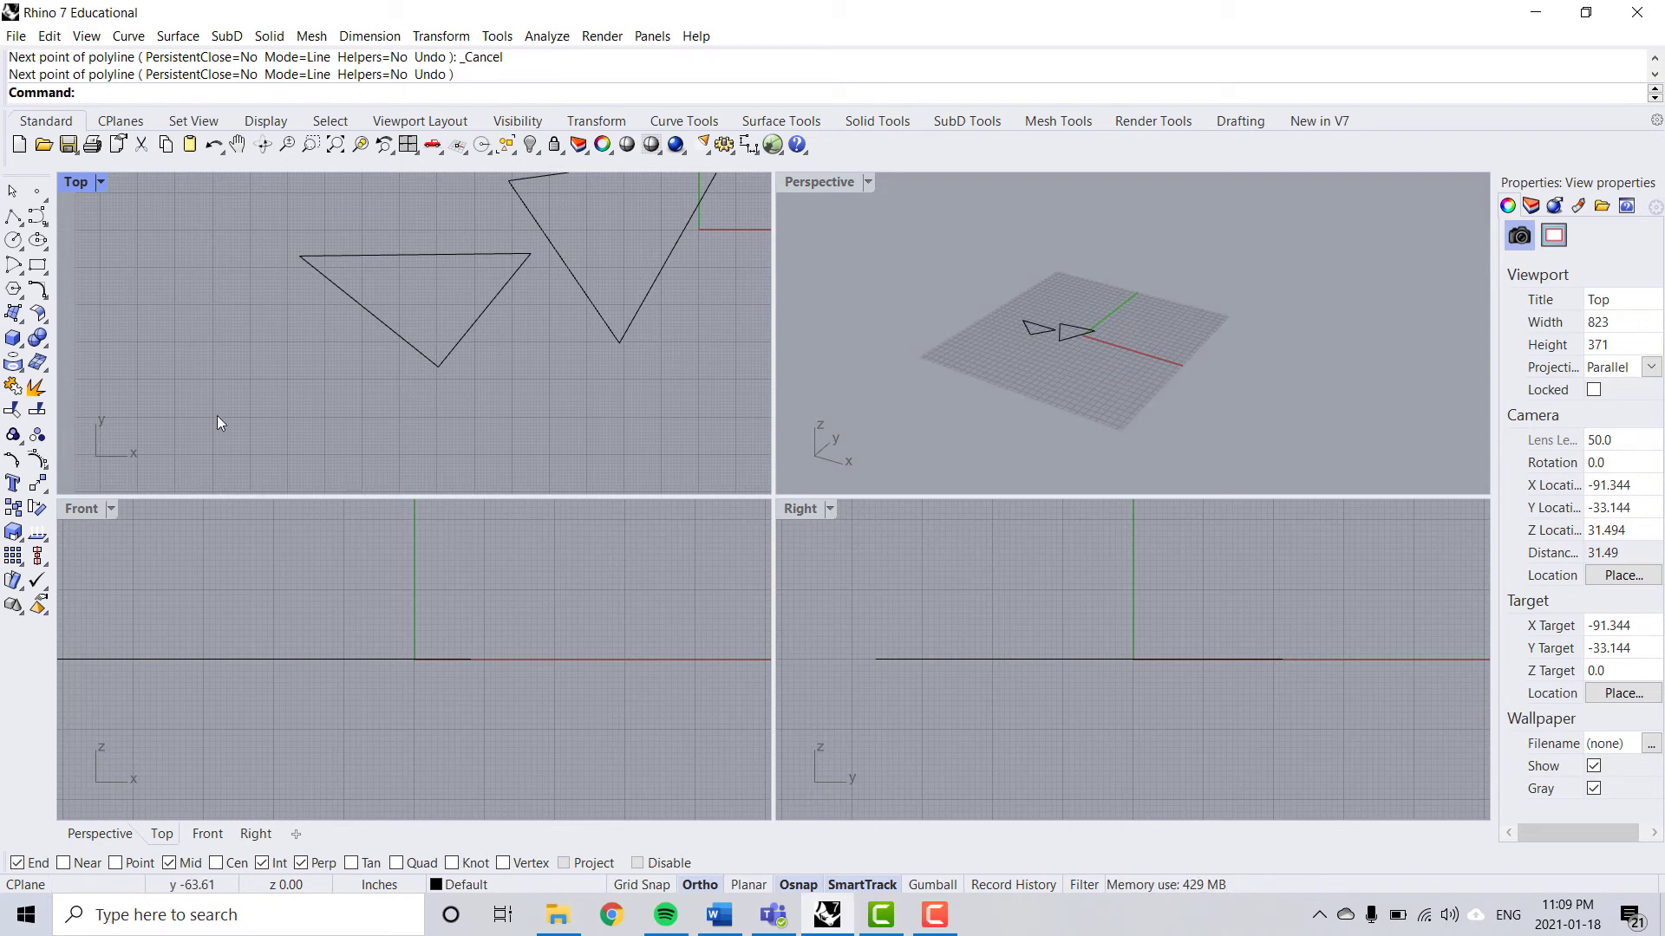
click(13, 216)
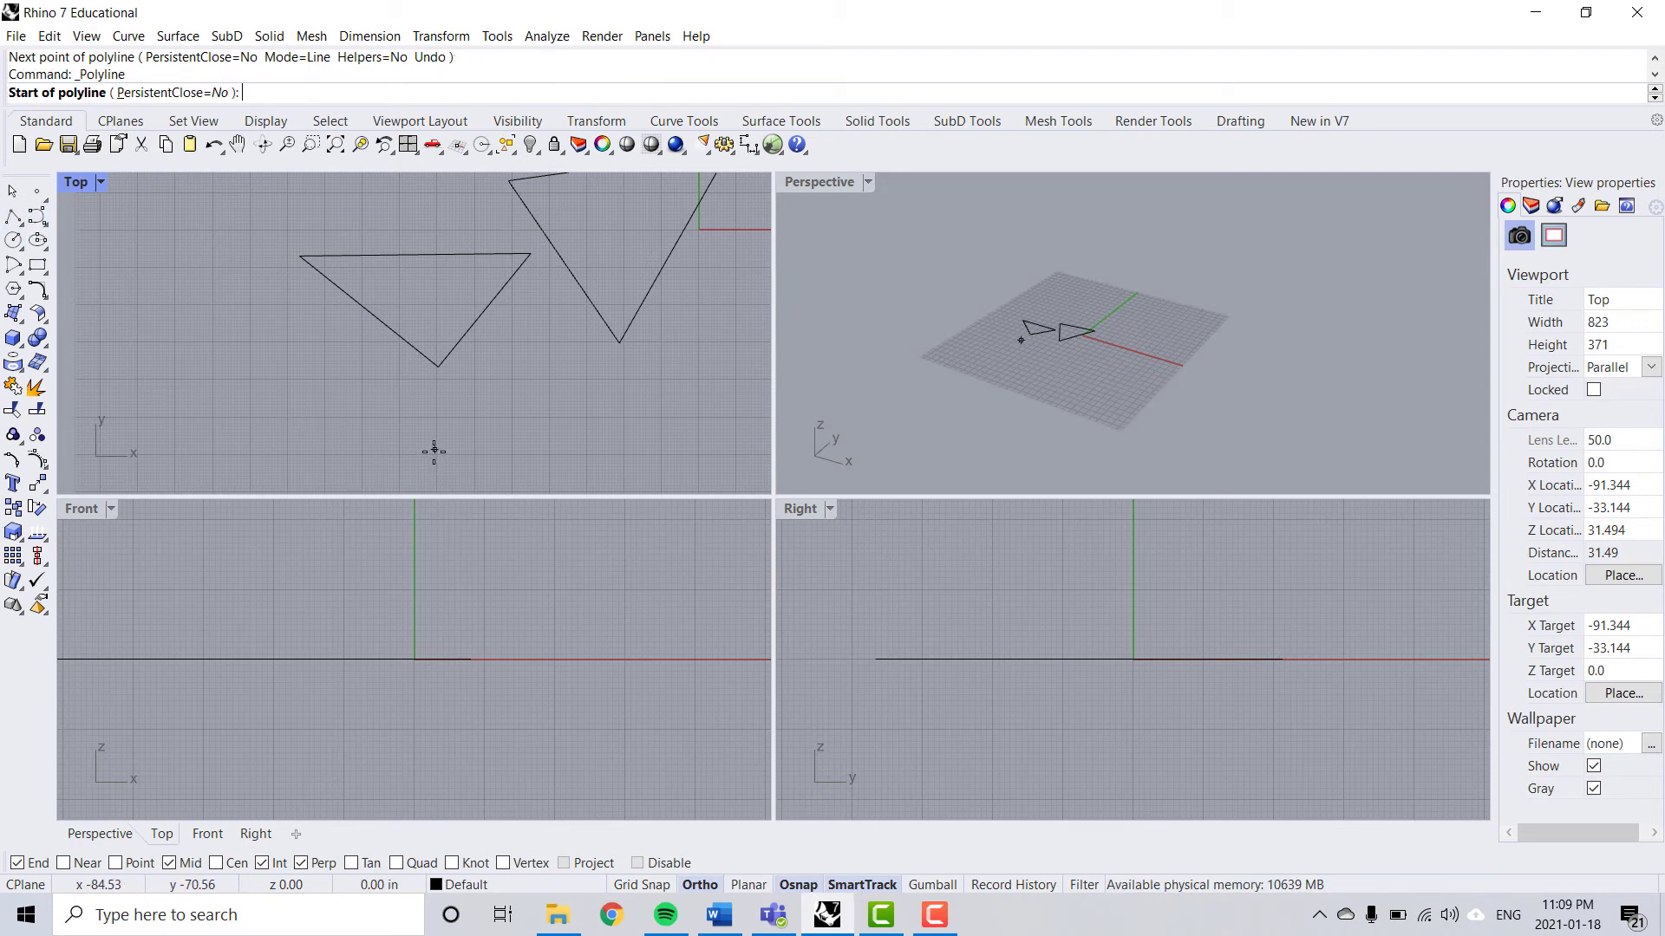
click(438, 366)
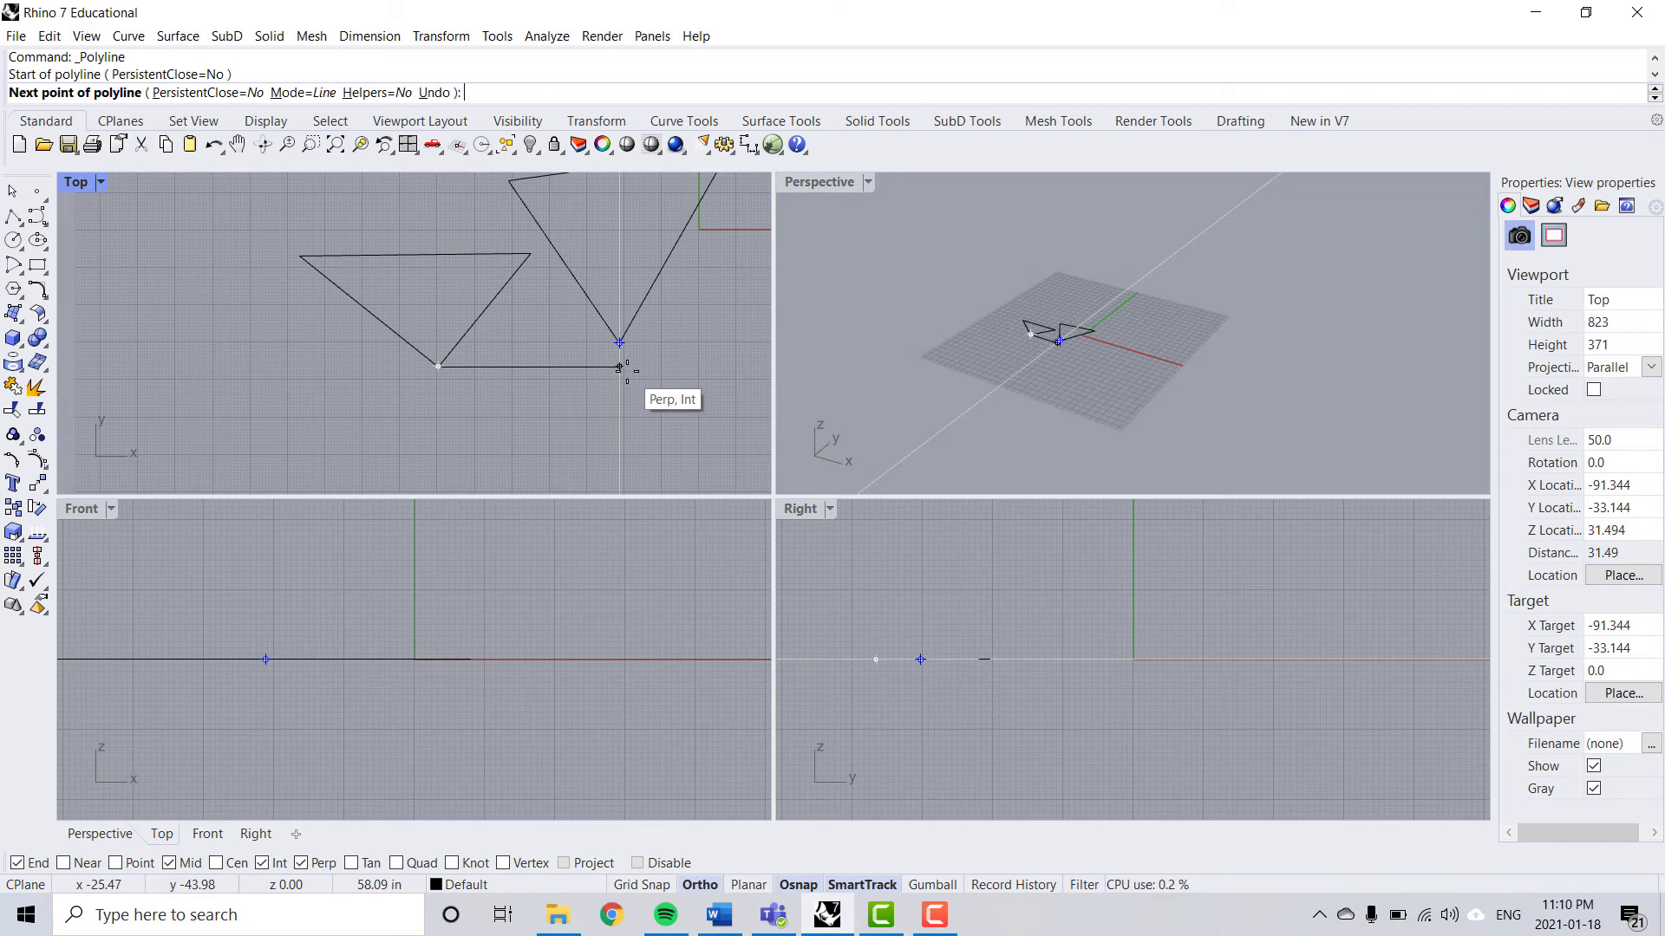
click(627, 371)
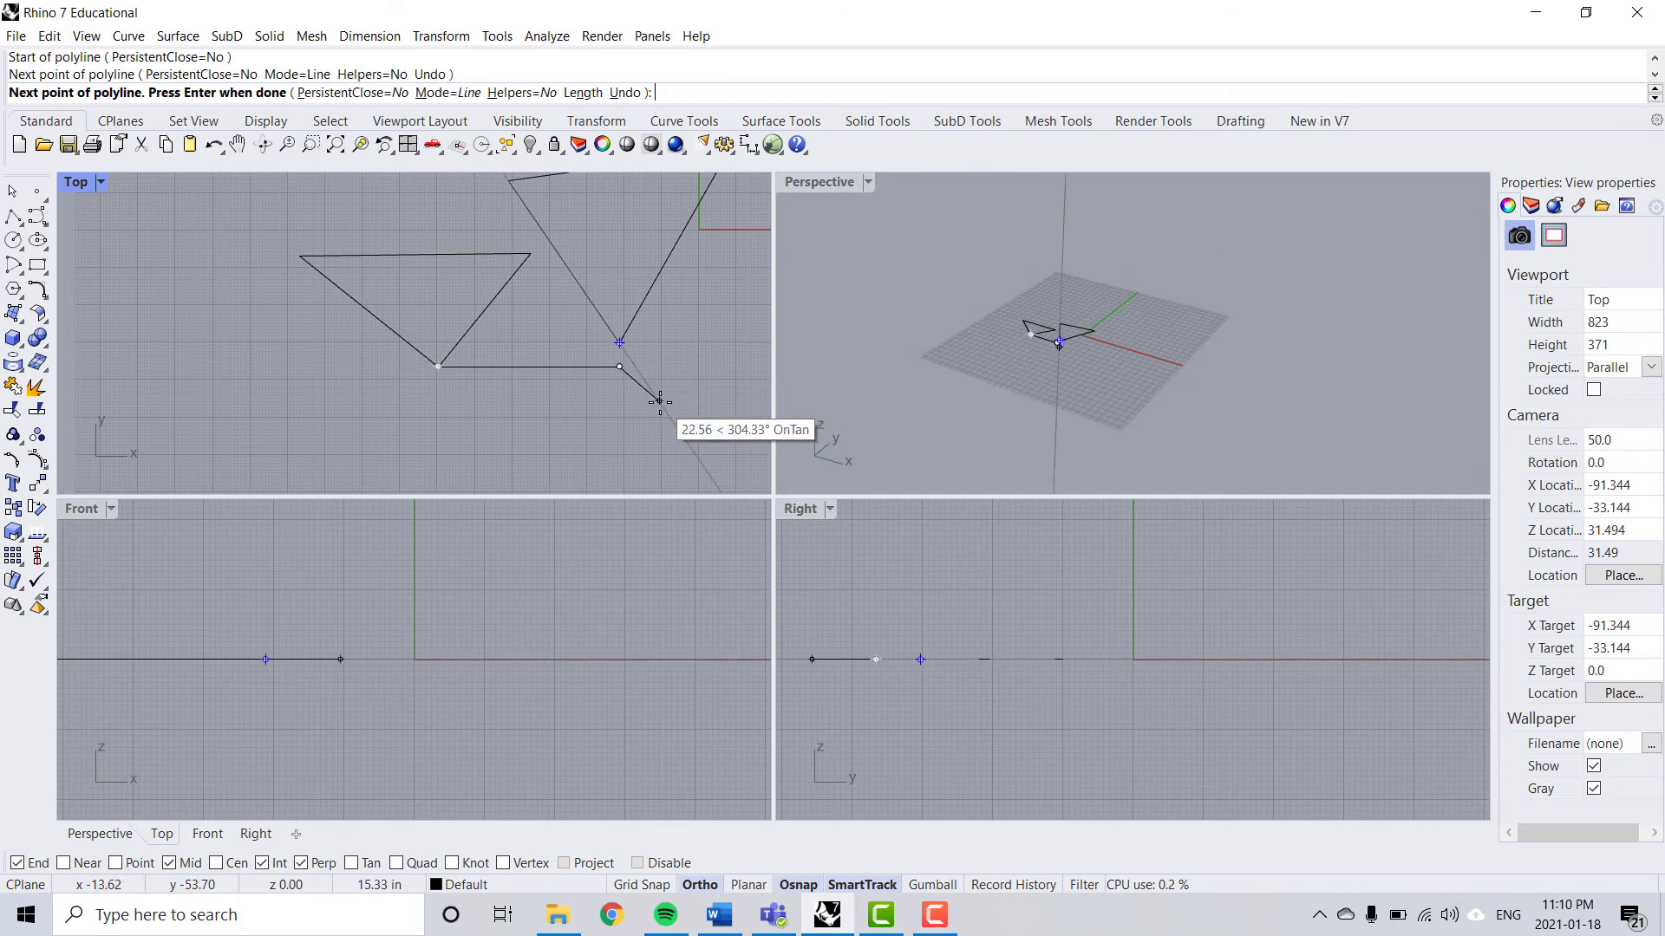
key(Return)
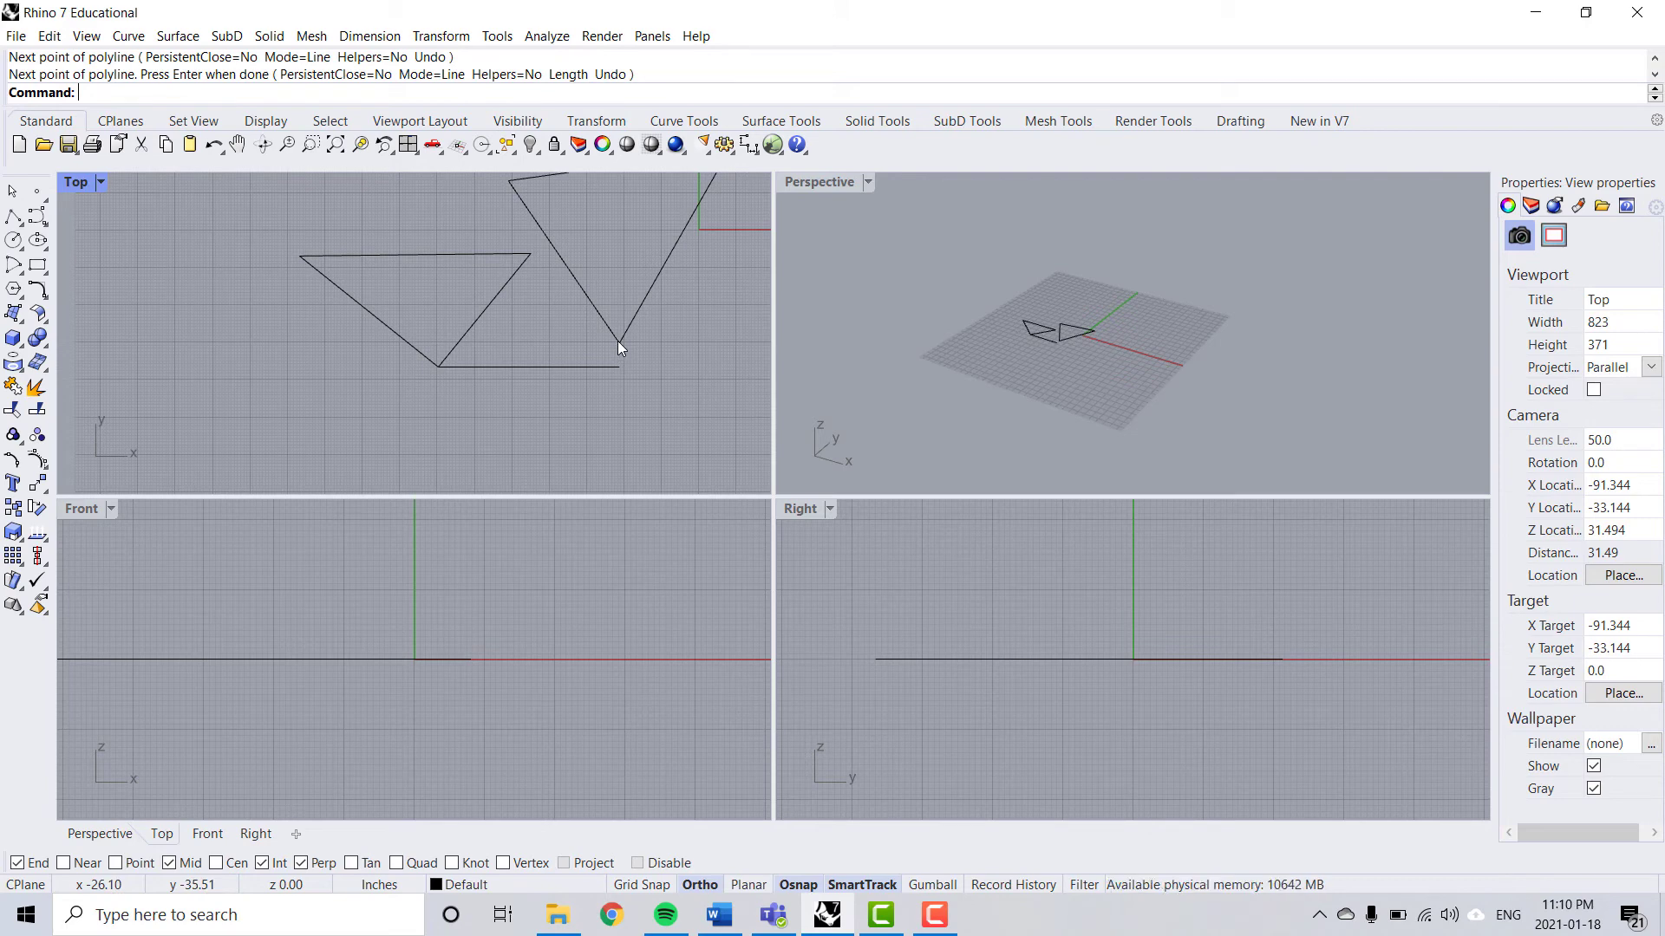
click(557, 368)
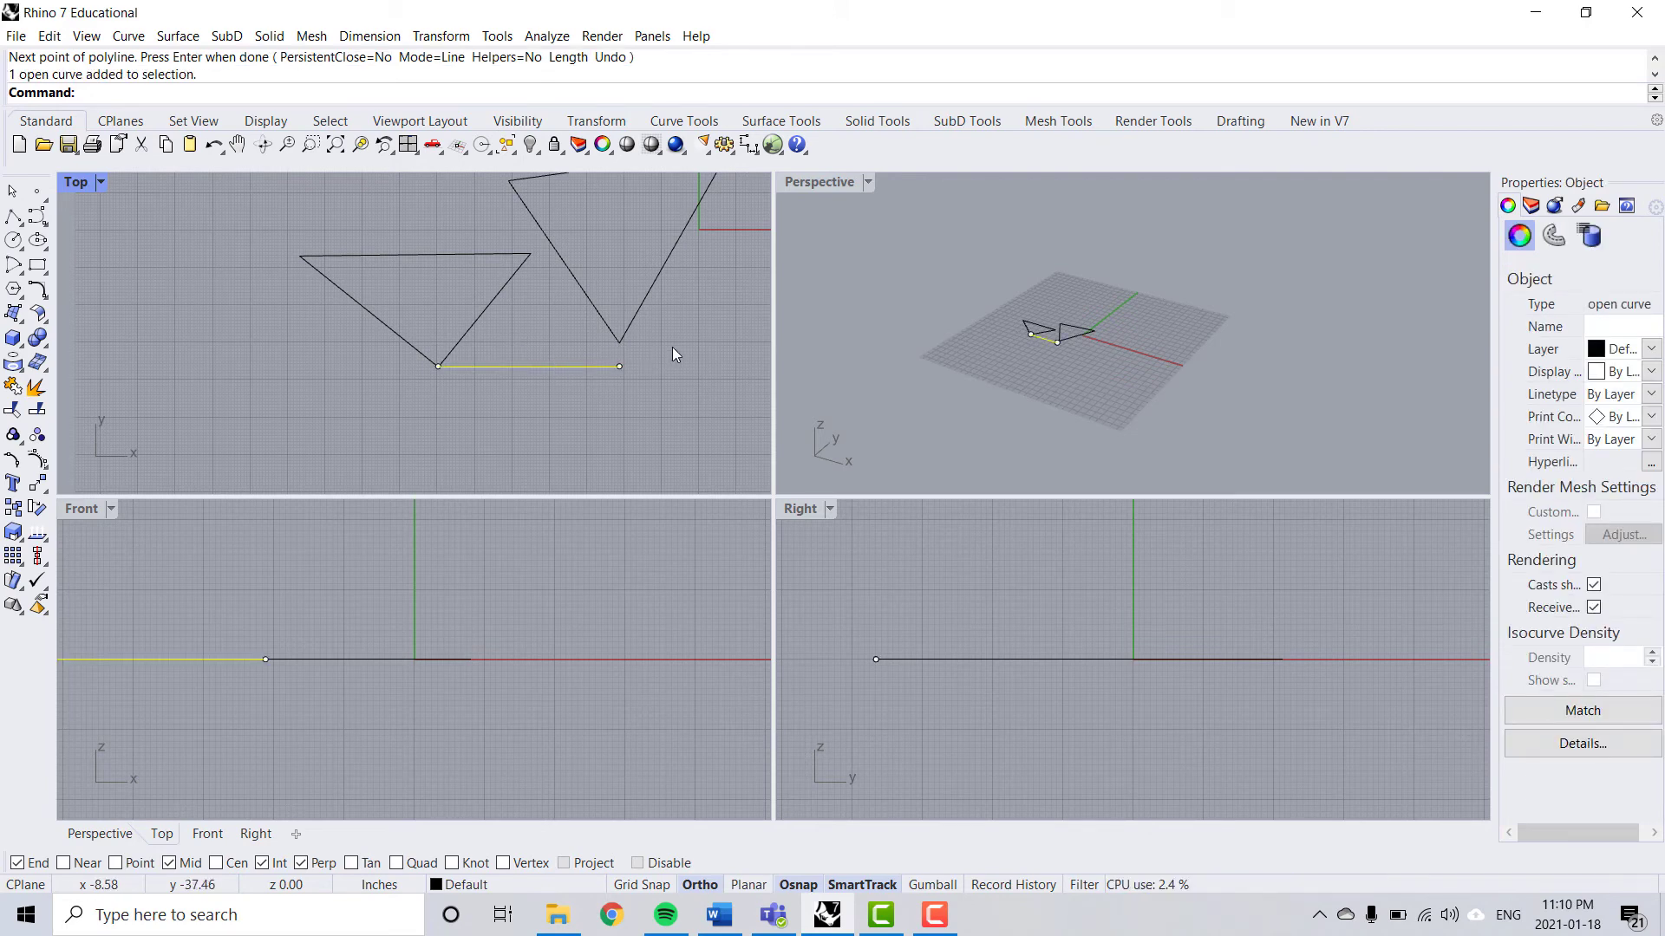
Draw a closed rectangular polyline about 30 by 19 in, left of the triangles in the Top view, select it, and clear the selection
click(13, 265)
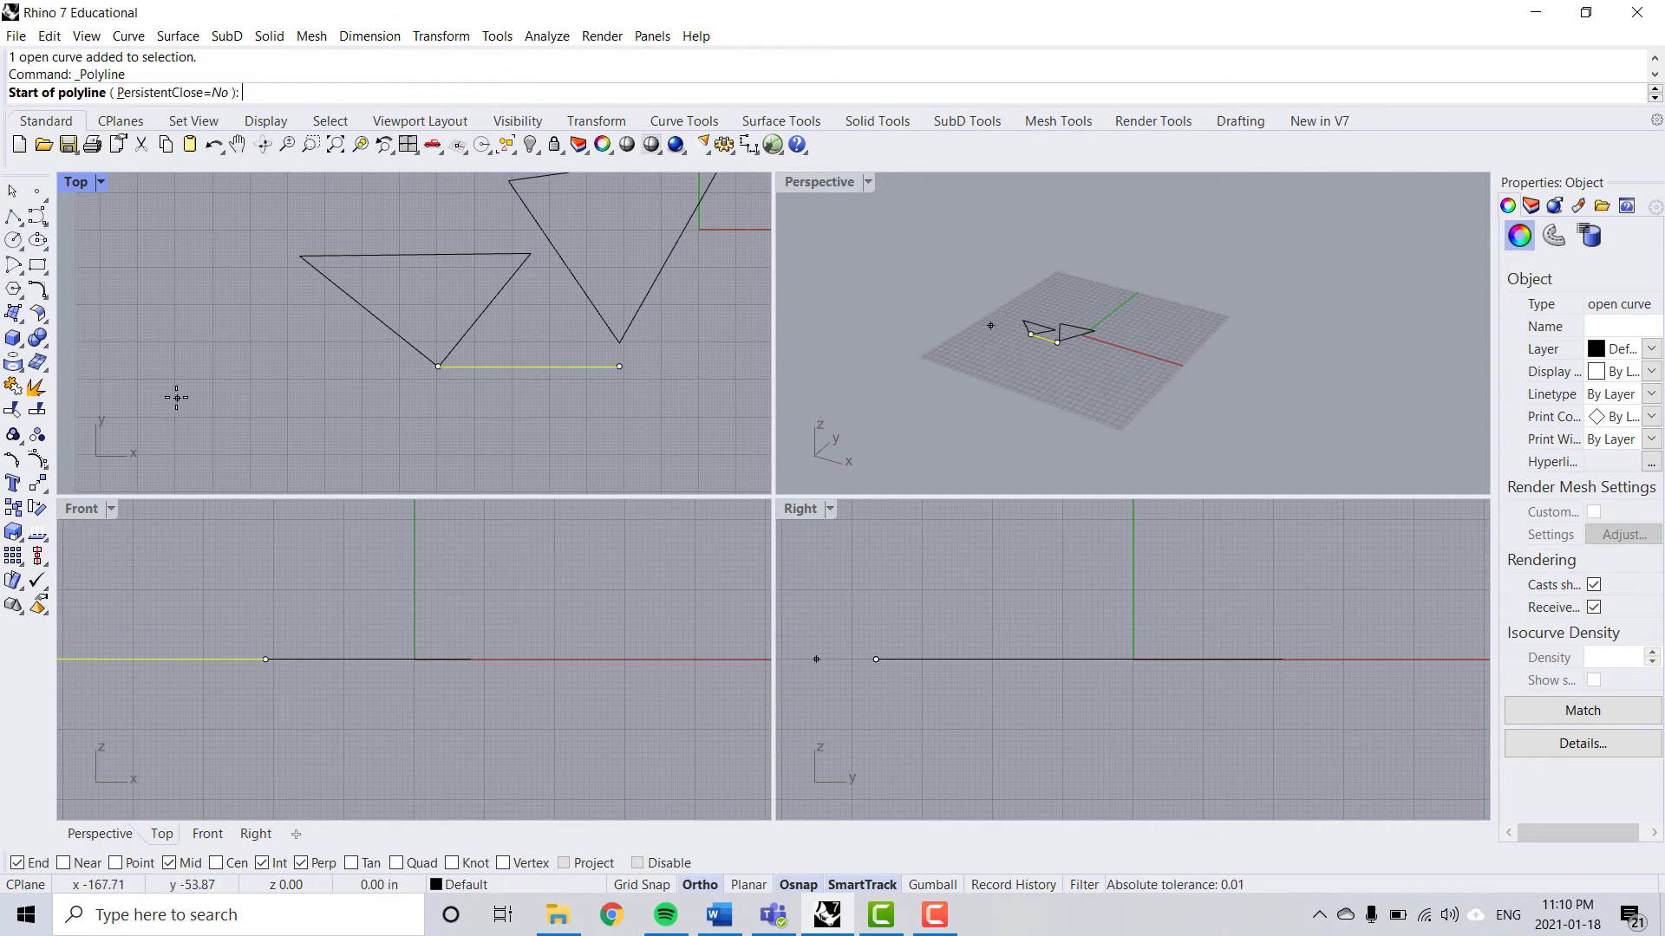
click(179, 394)
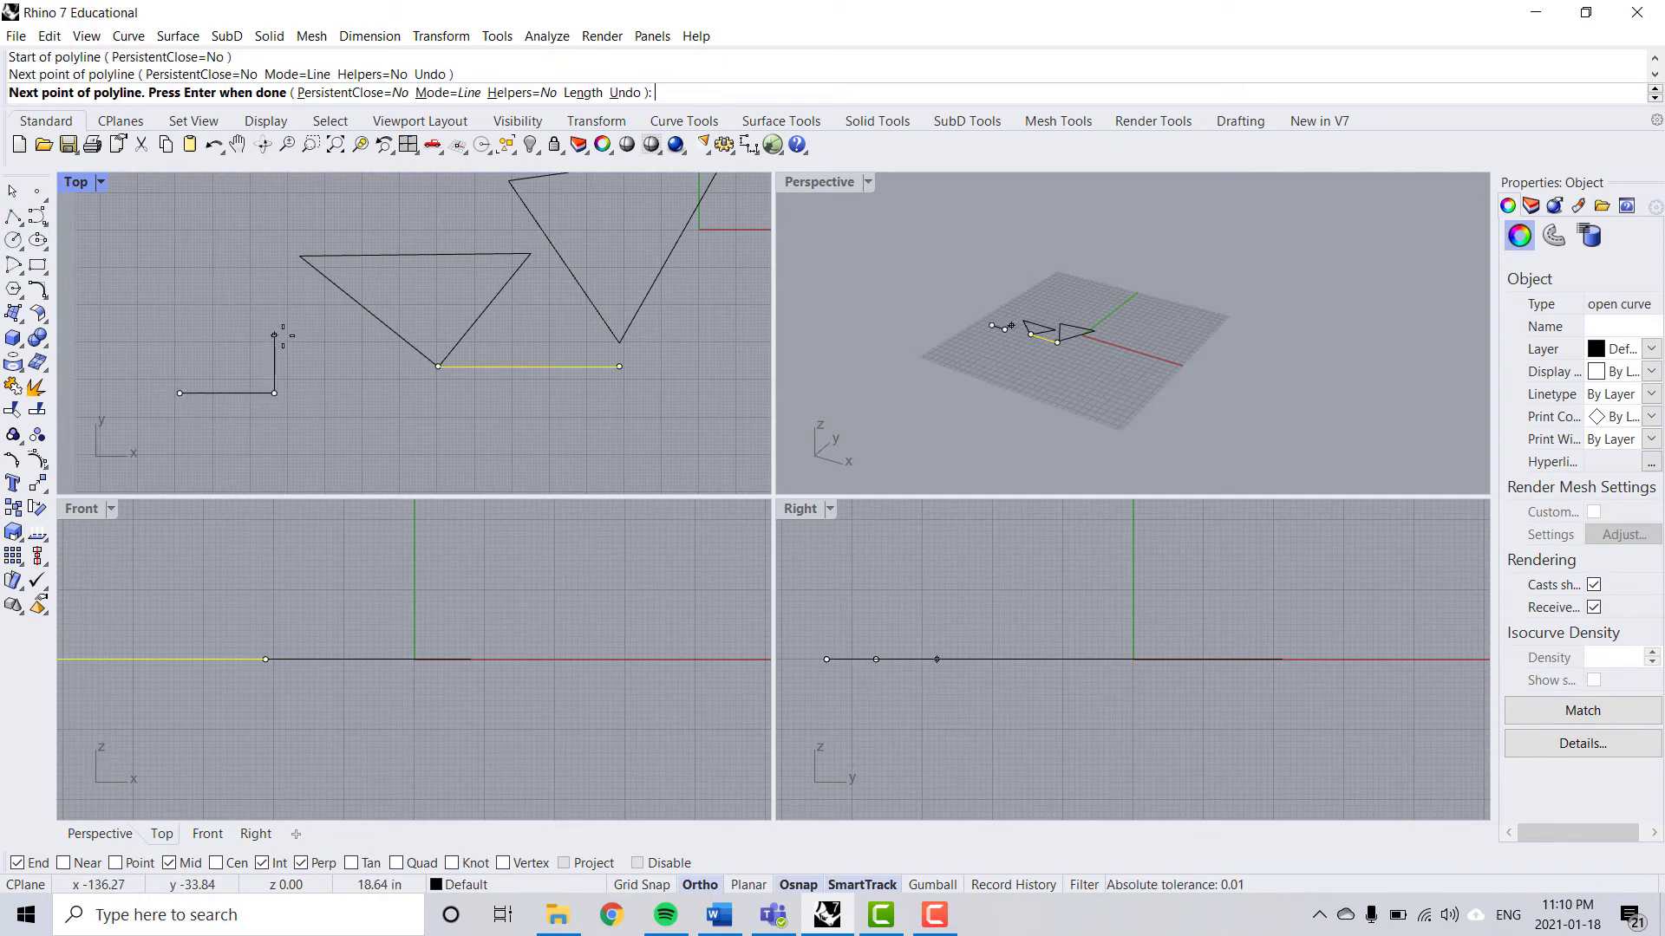
click(273, 335)
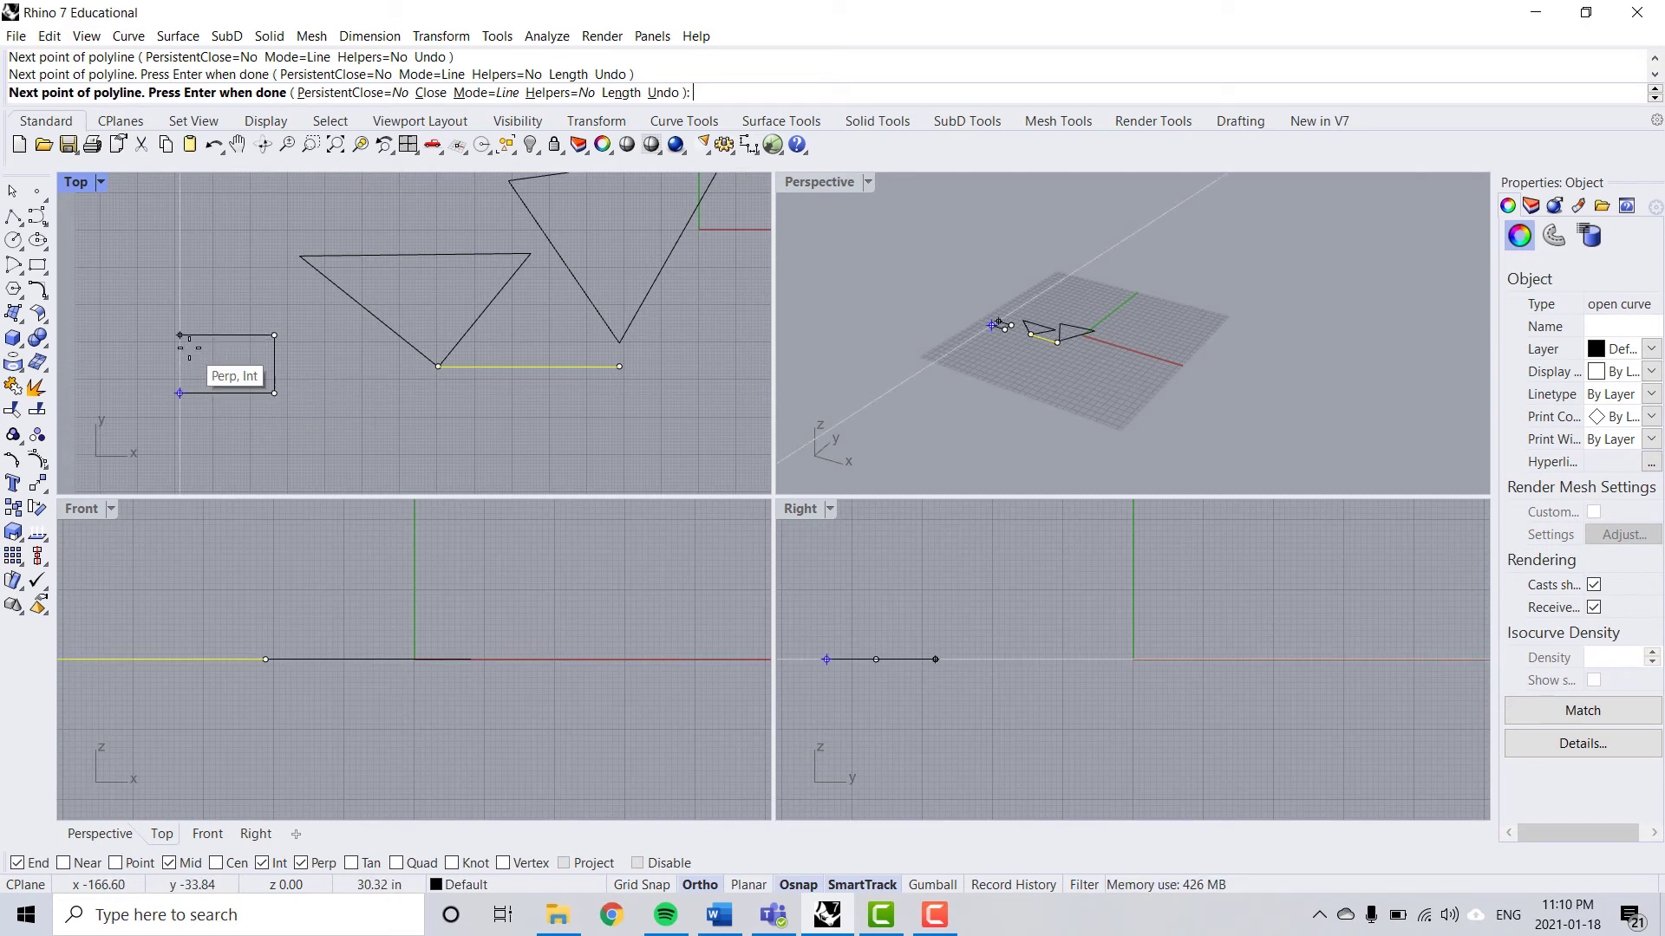
click(180, 334)
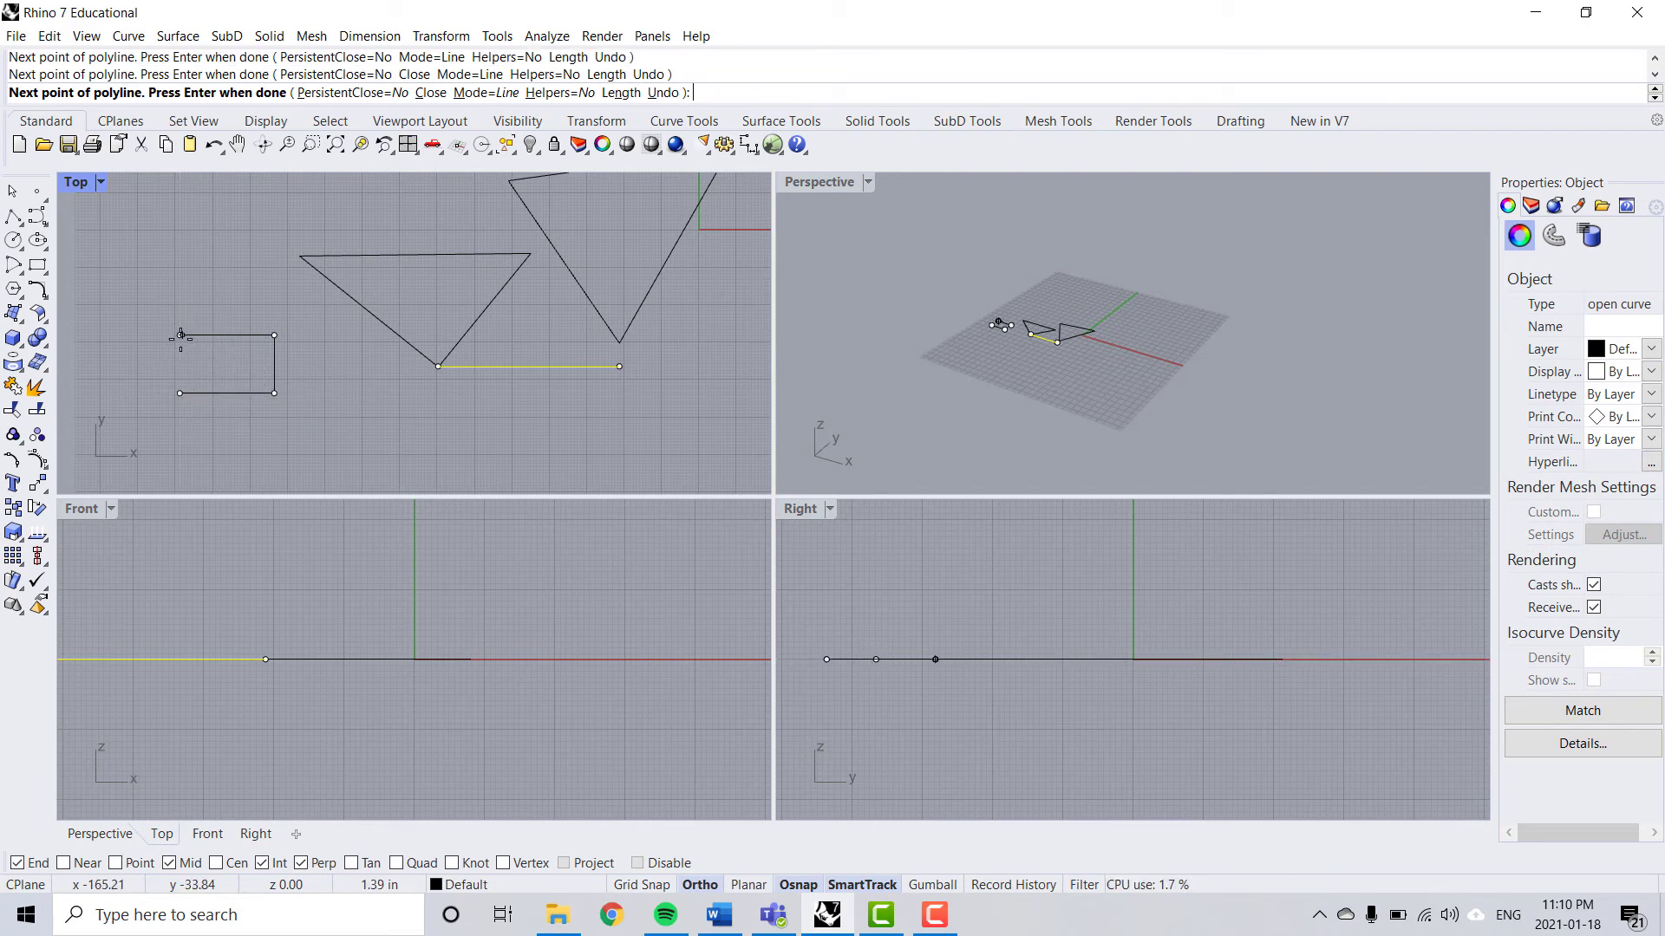
click(178, 394)
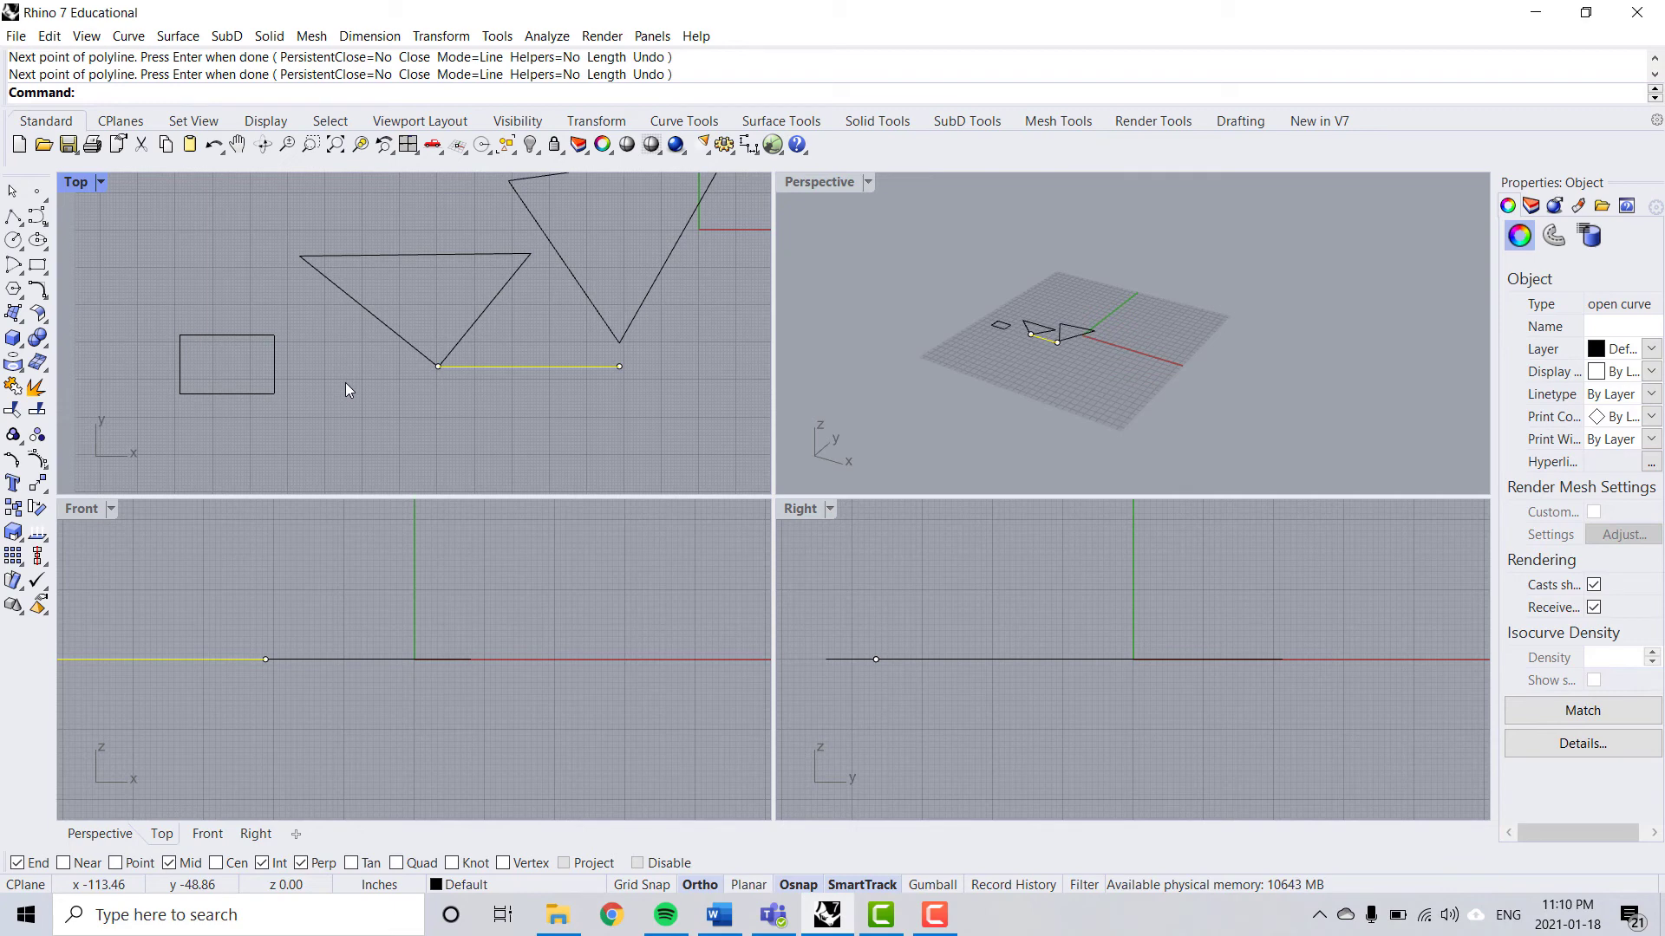
click(211, 394)
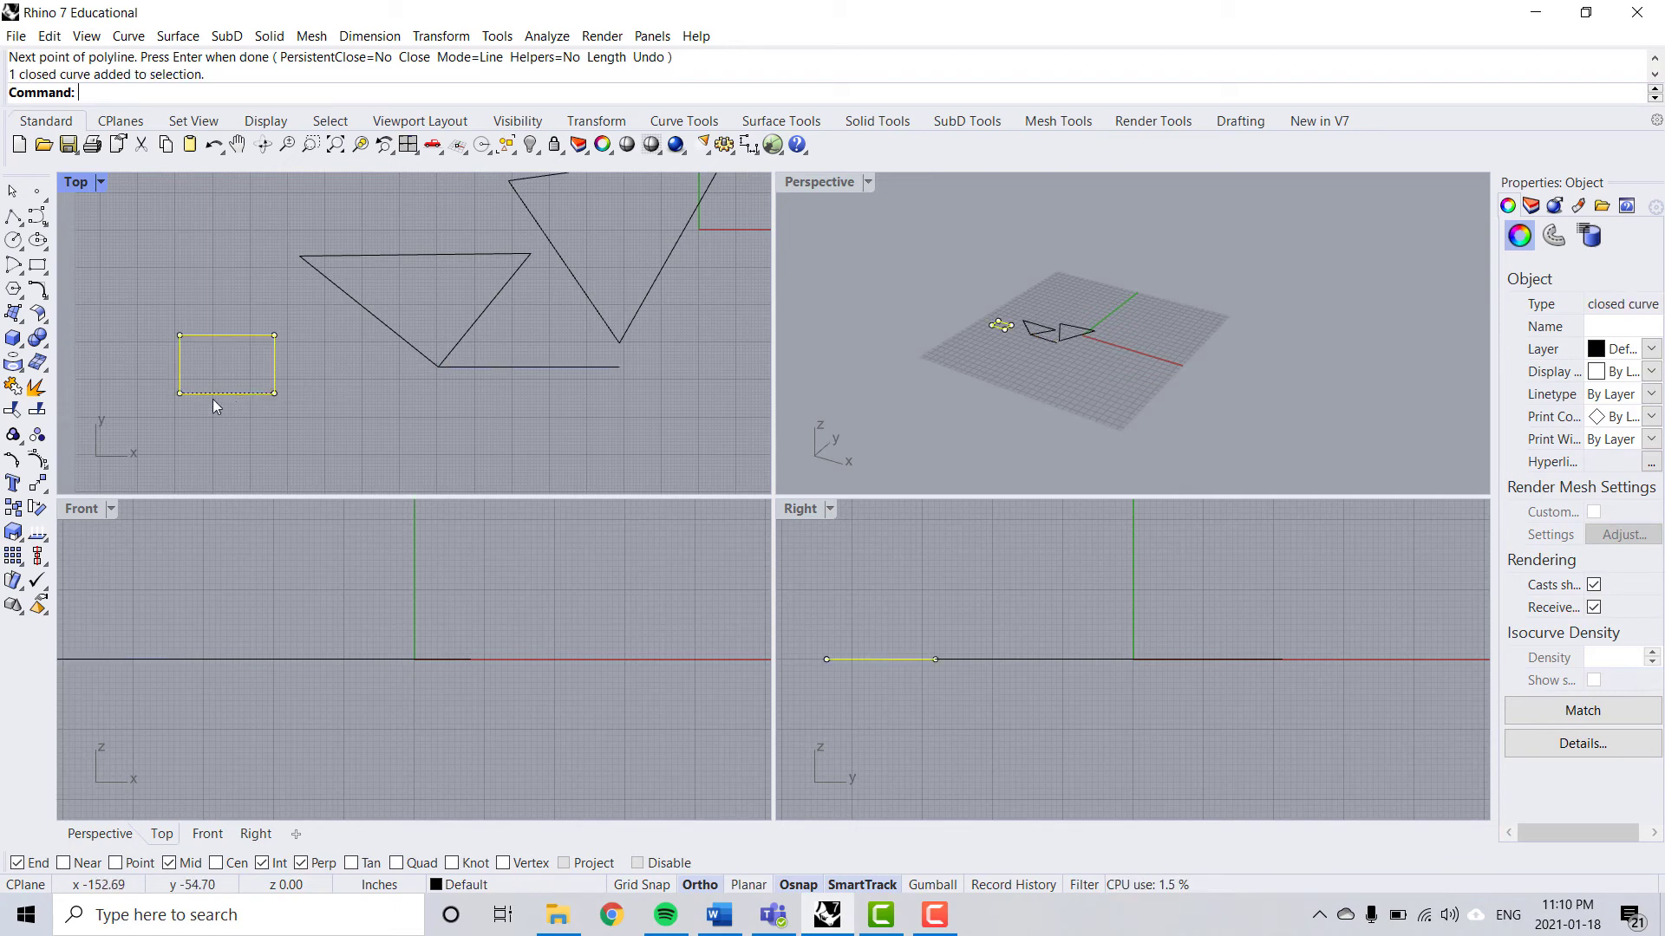
click(258, 425)
click(176, 341)
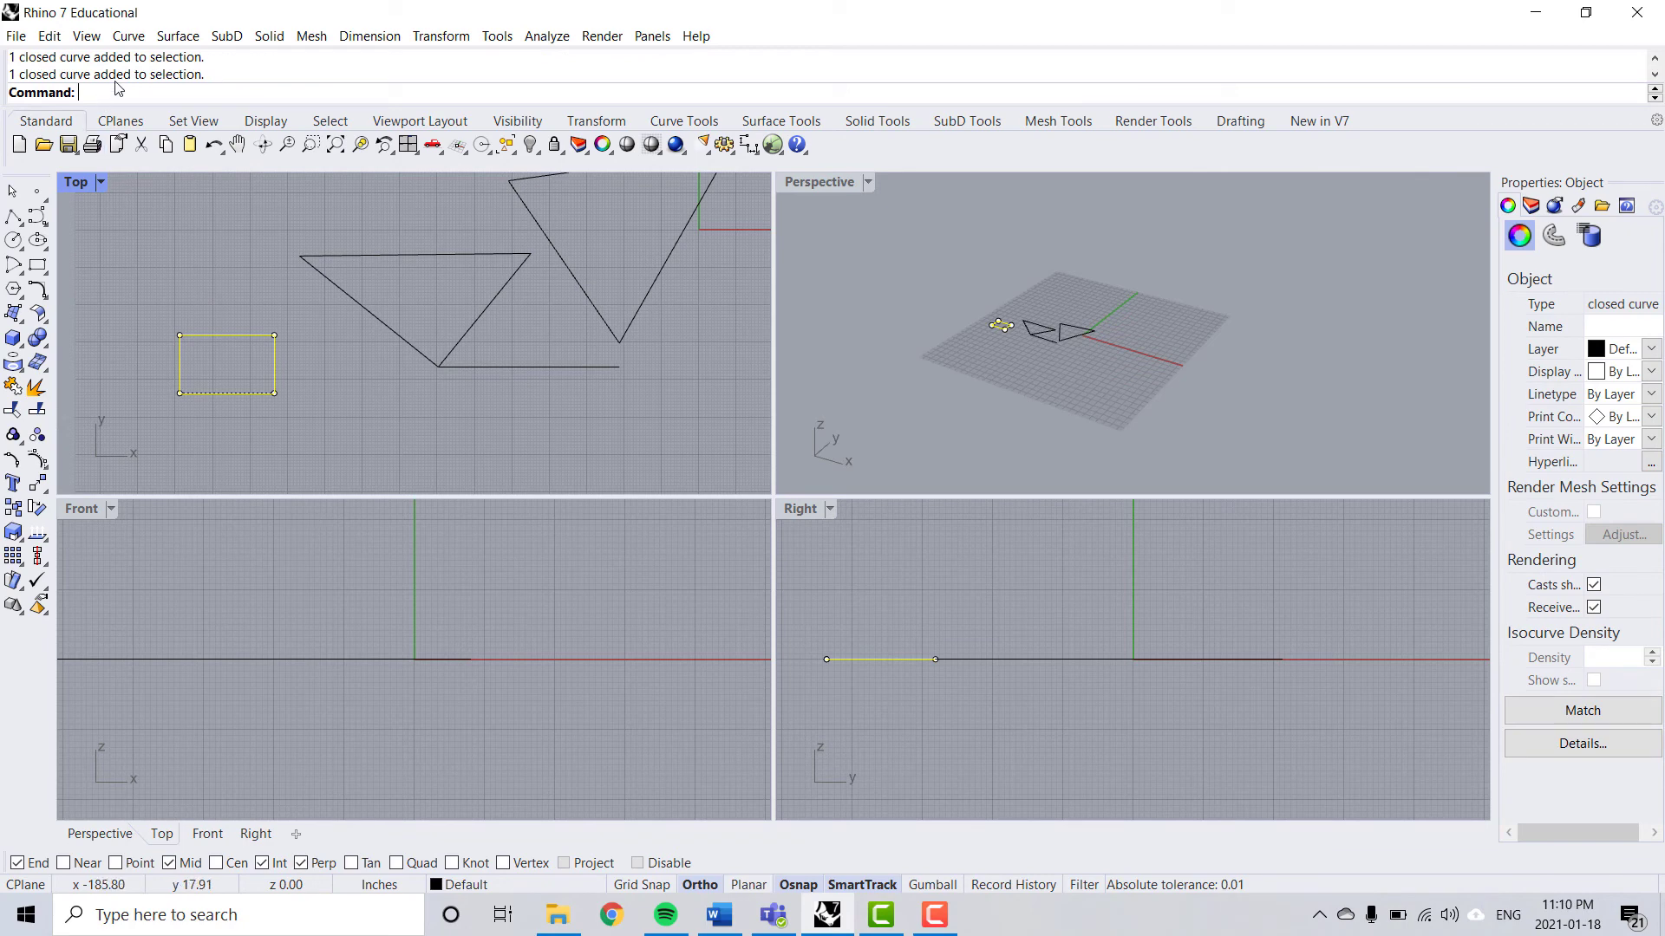
click(361, 373)
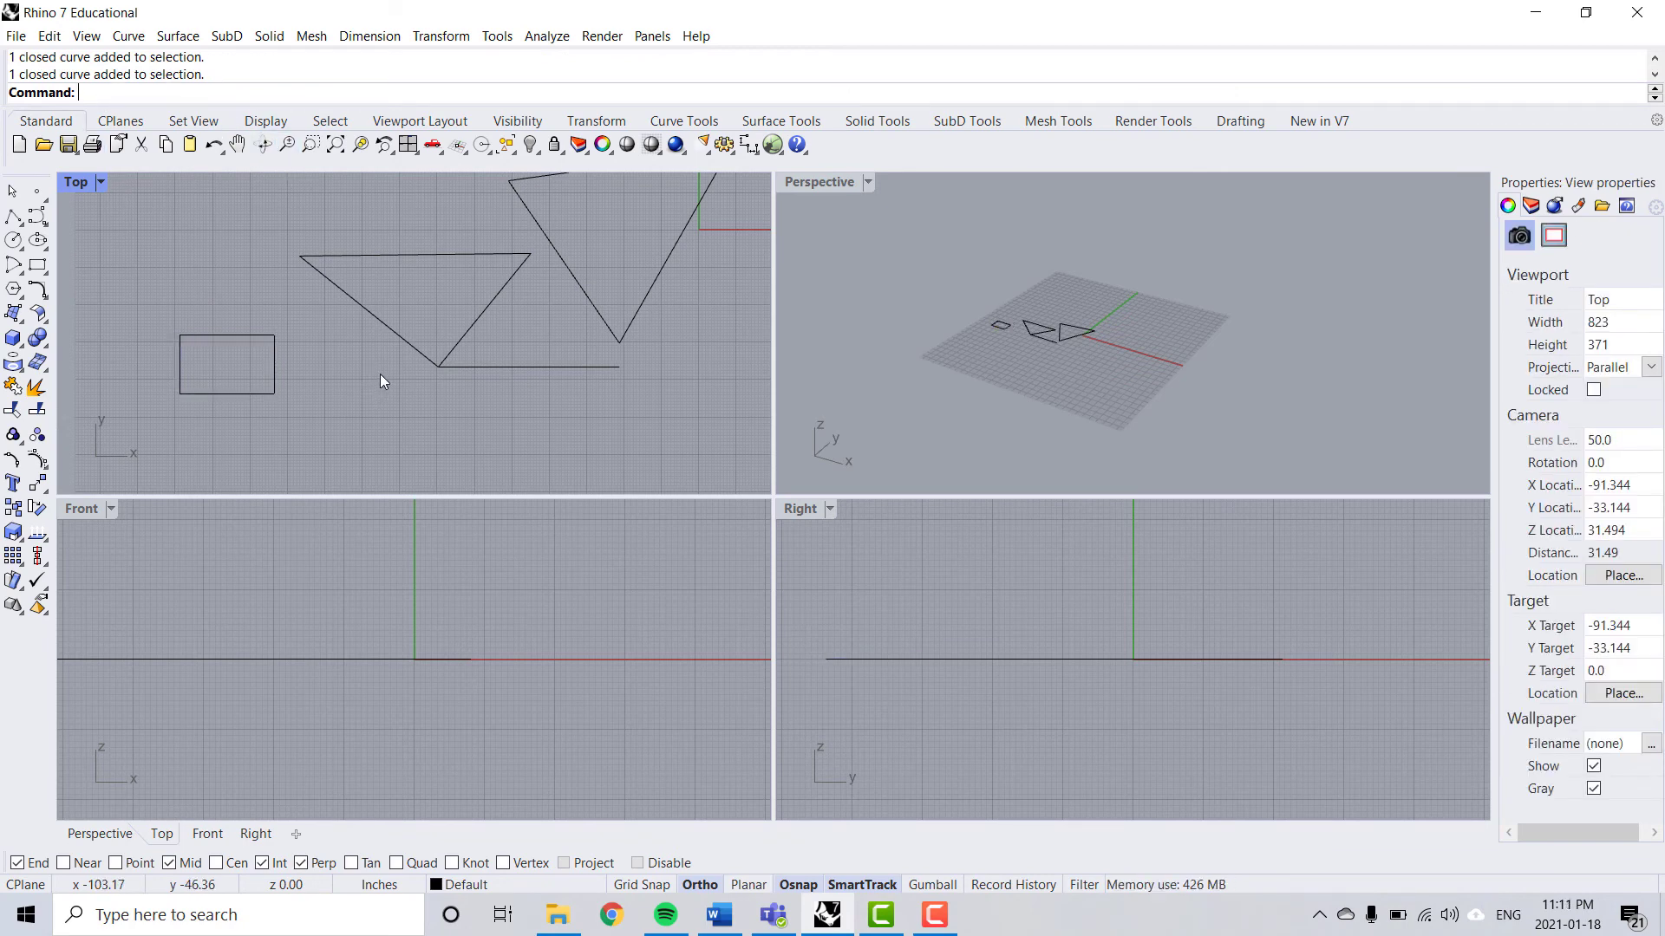
click(930, 886)
click(979, 400)
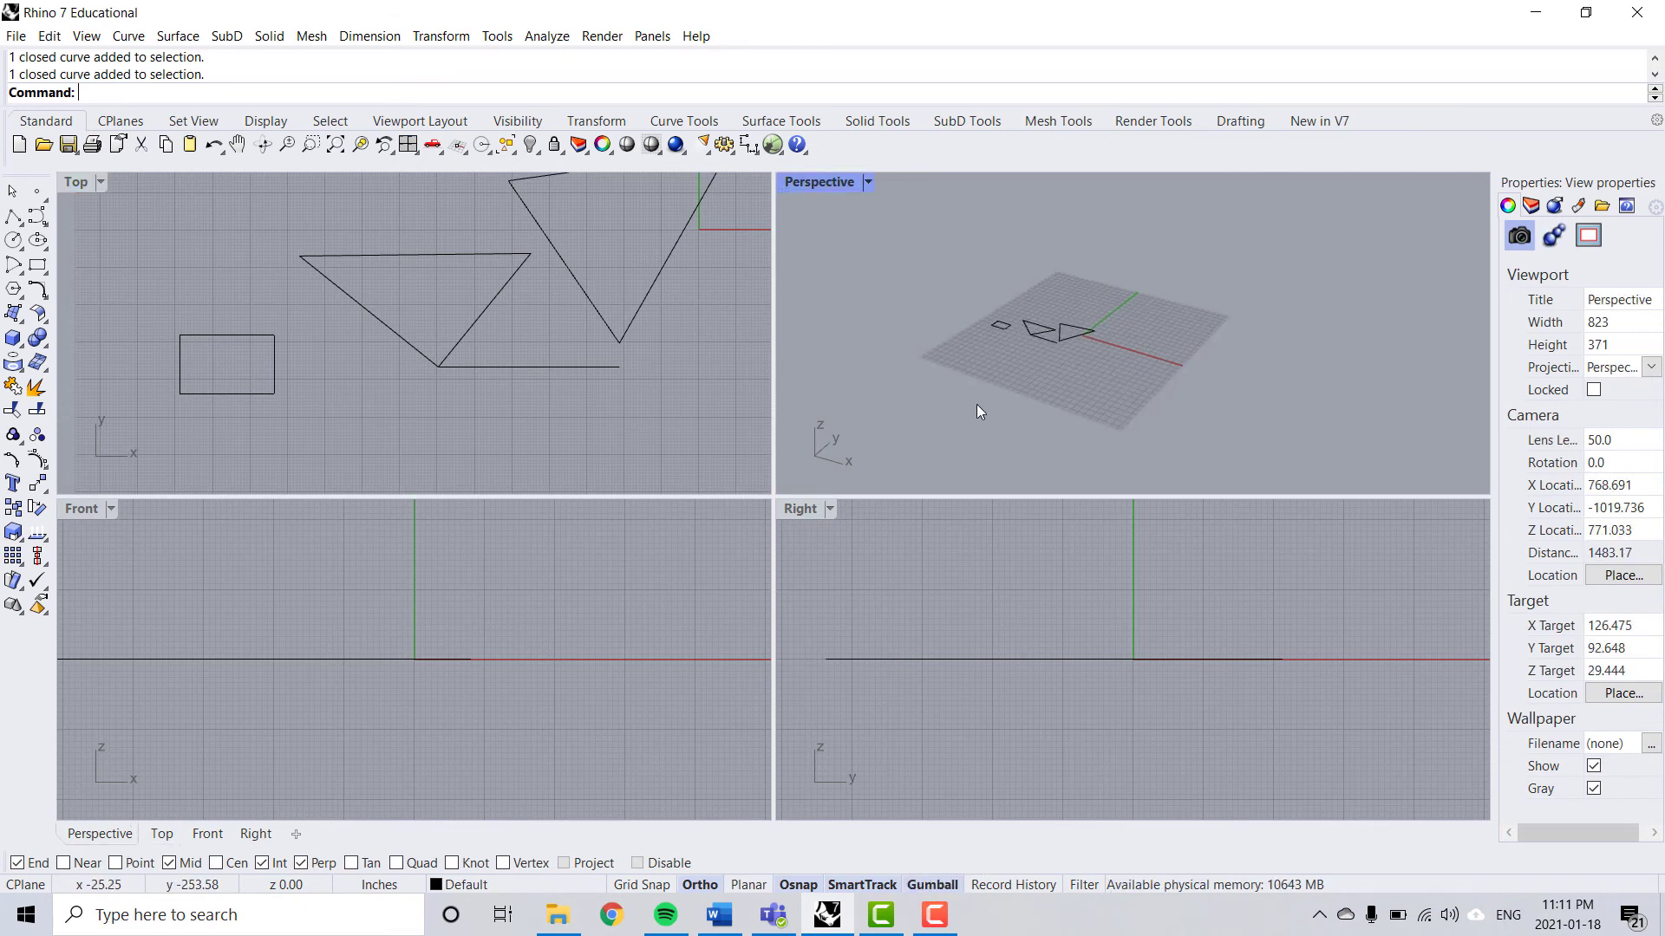
click(943, 883)
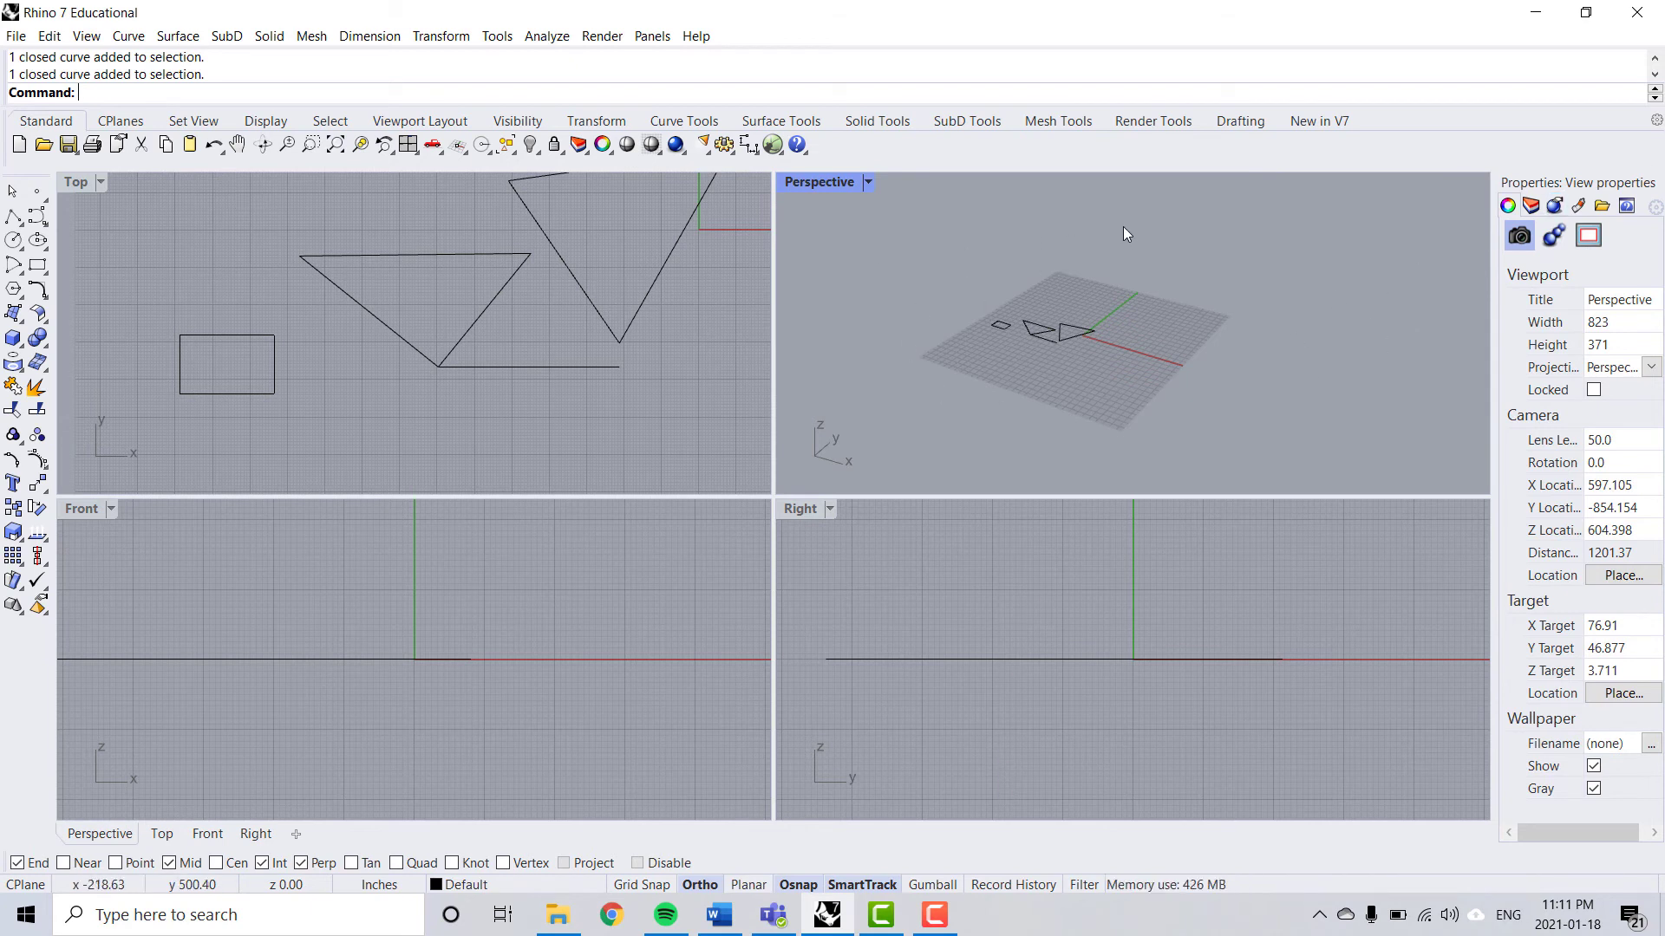
Widen the properties area and examine the object properties of the horizontal line below the triangles
drag(1494, 304, 1397, 302)
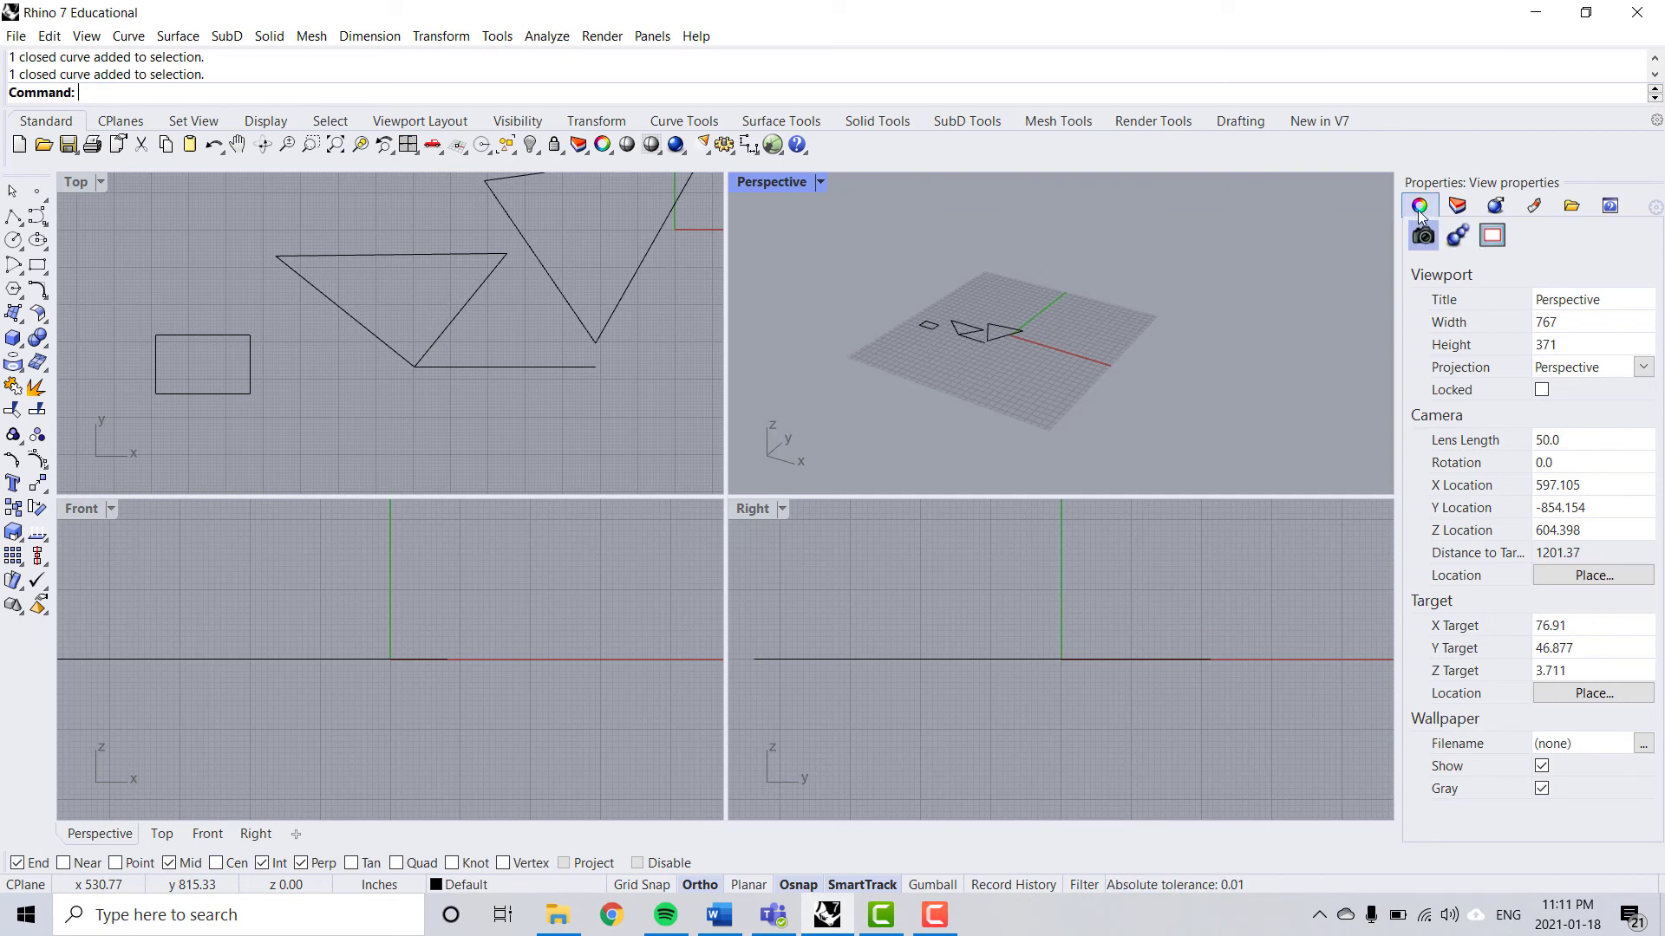
click(545, 365)
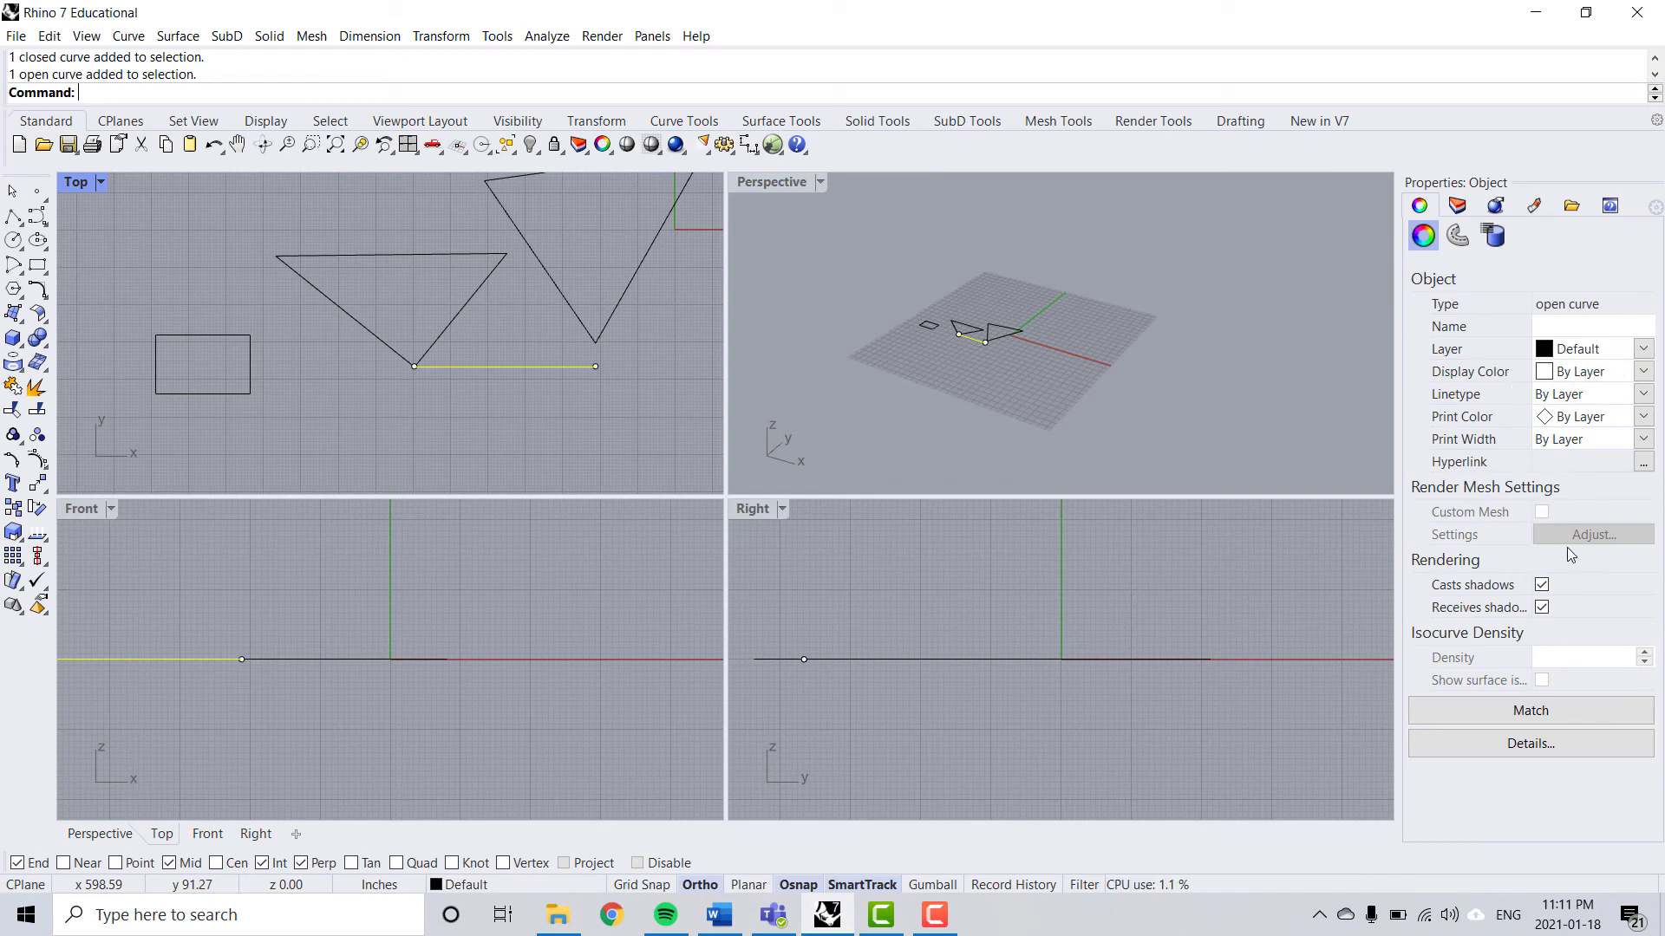
key(Escape)
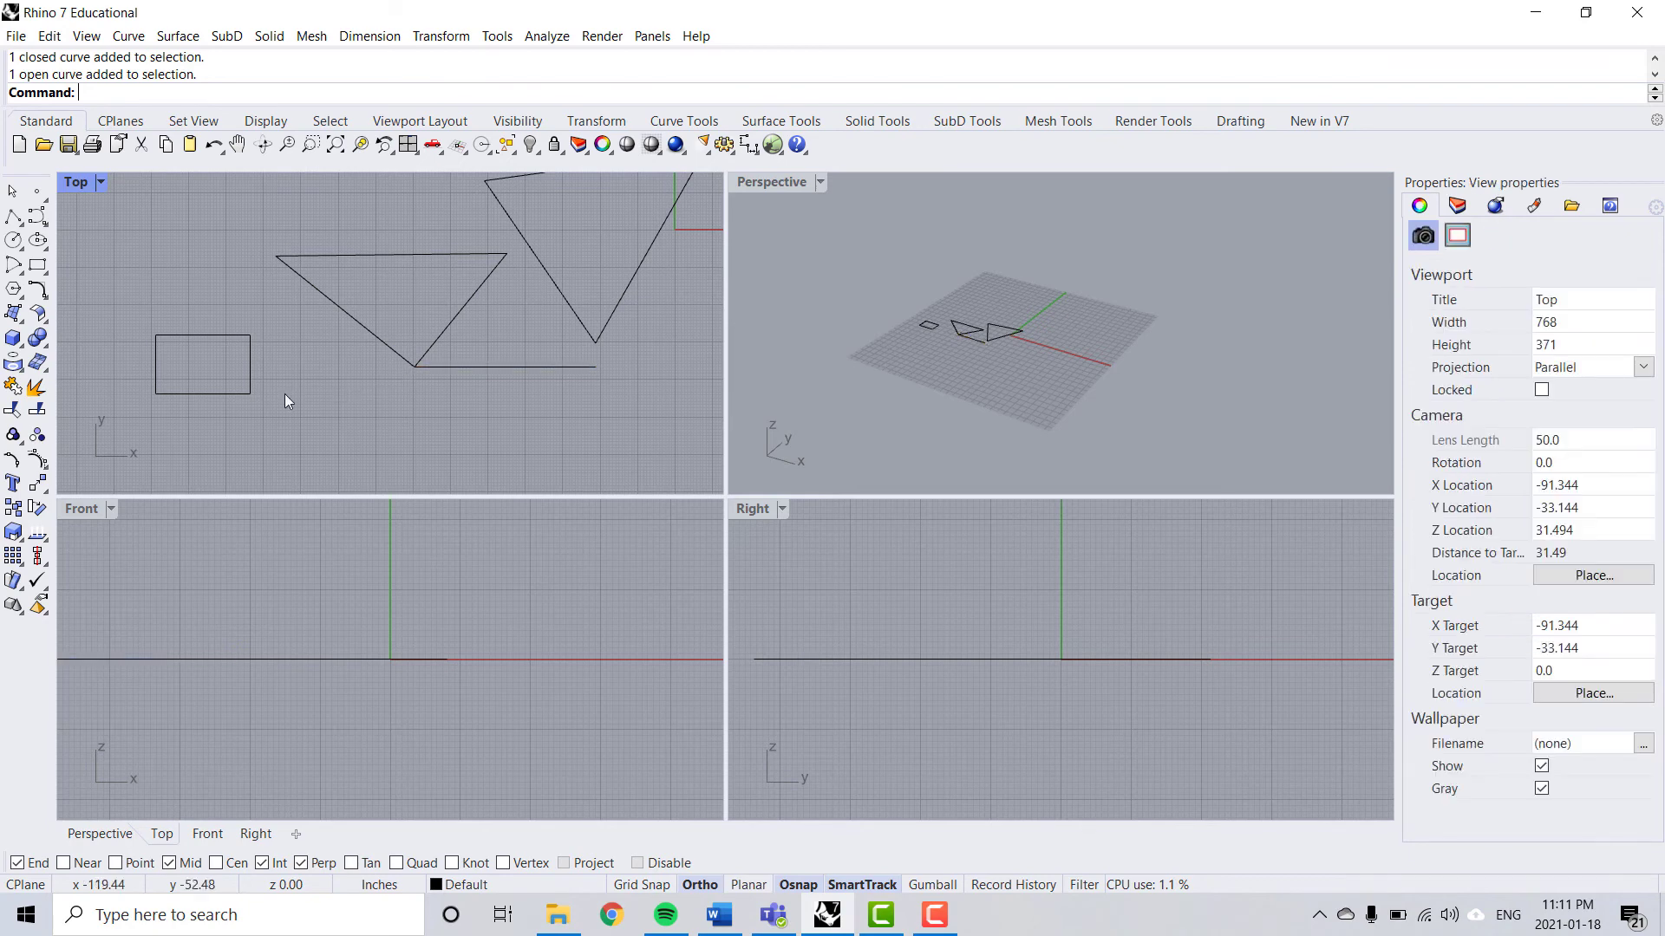
Show the layer list and adjust its width so that the linetype column is visible
click(1457, 206)
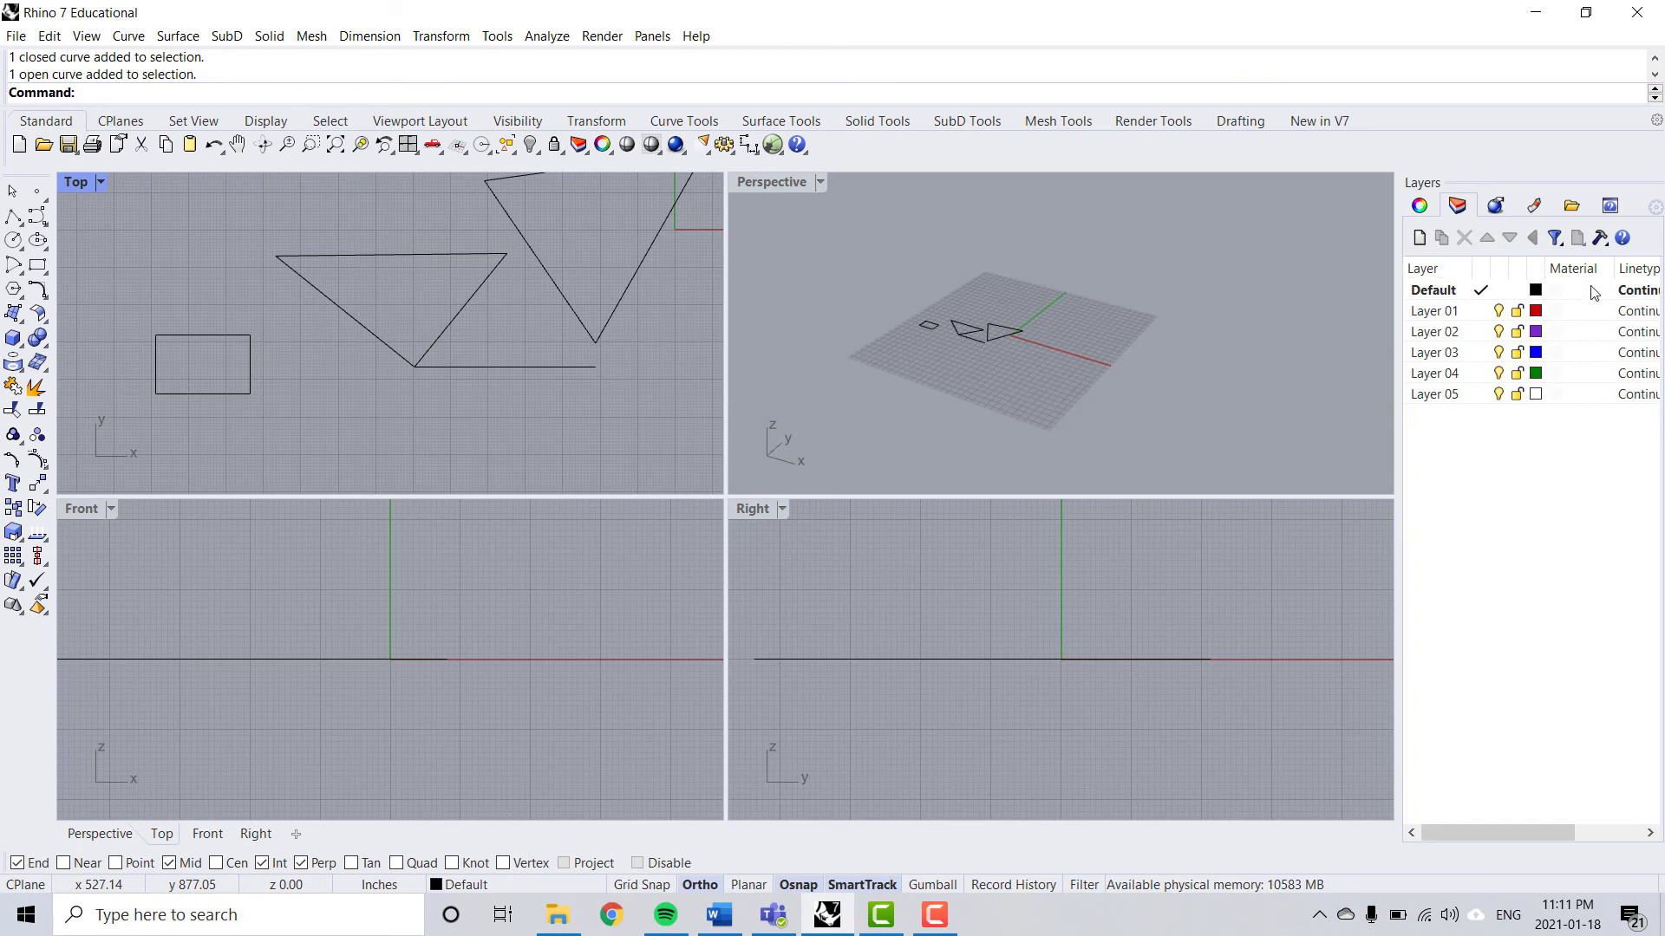
click(1393, 407)
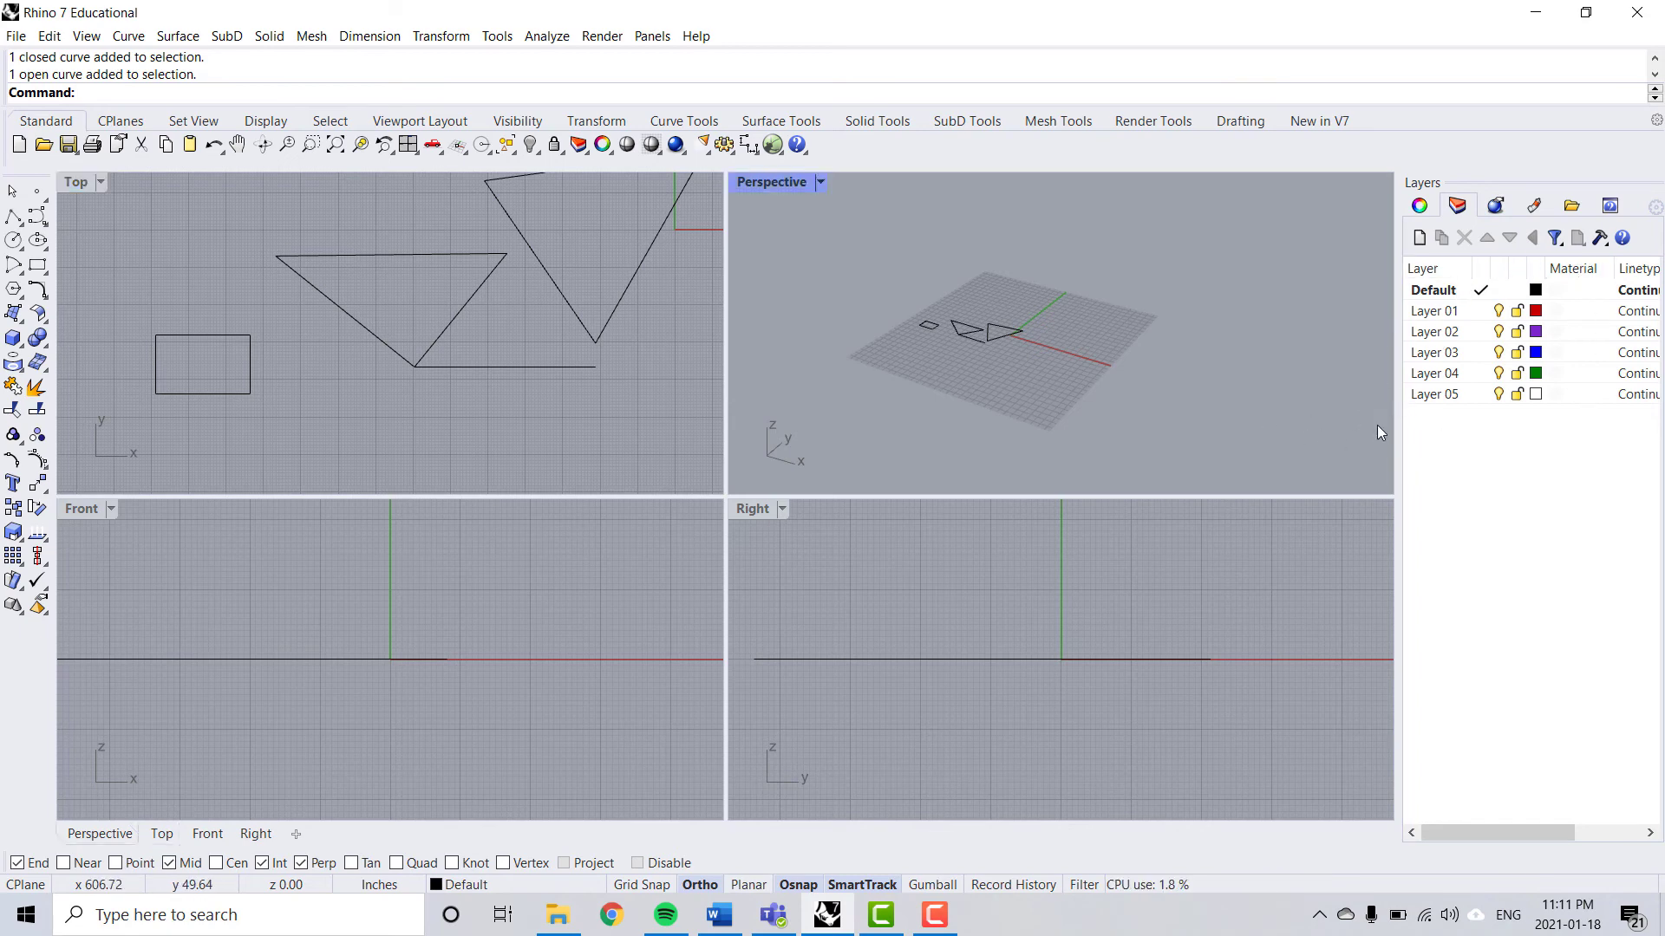
drag(1397, 413, 1256, 429)
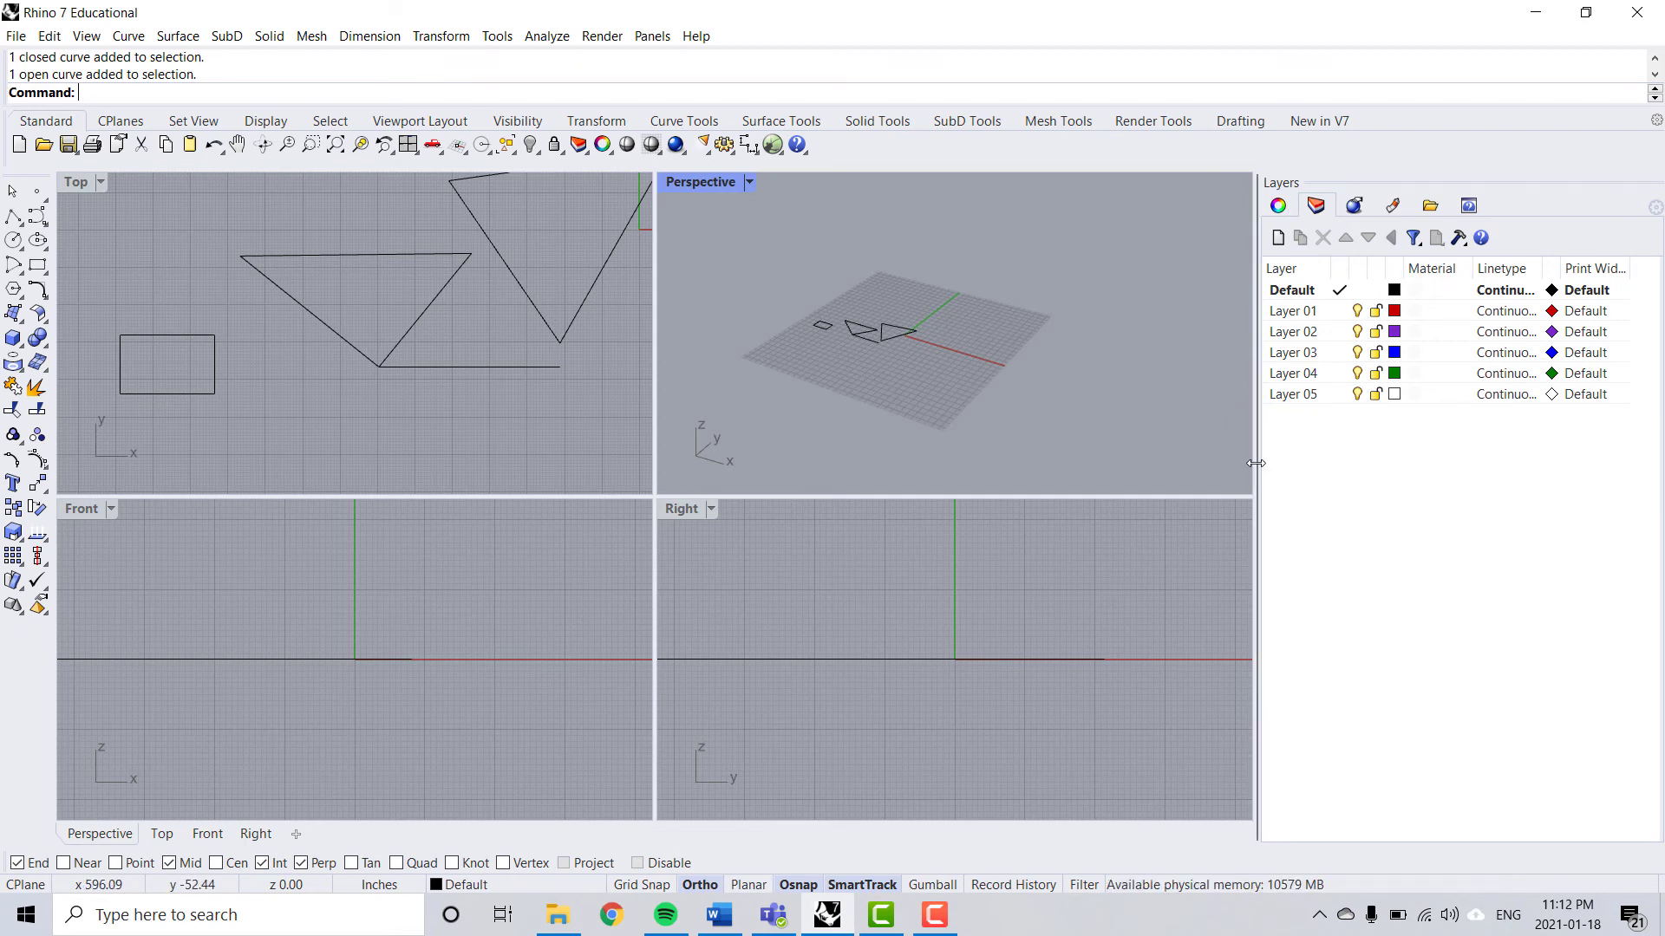
drag(1256, 464, 1201, 464)
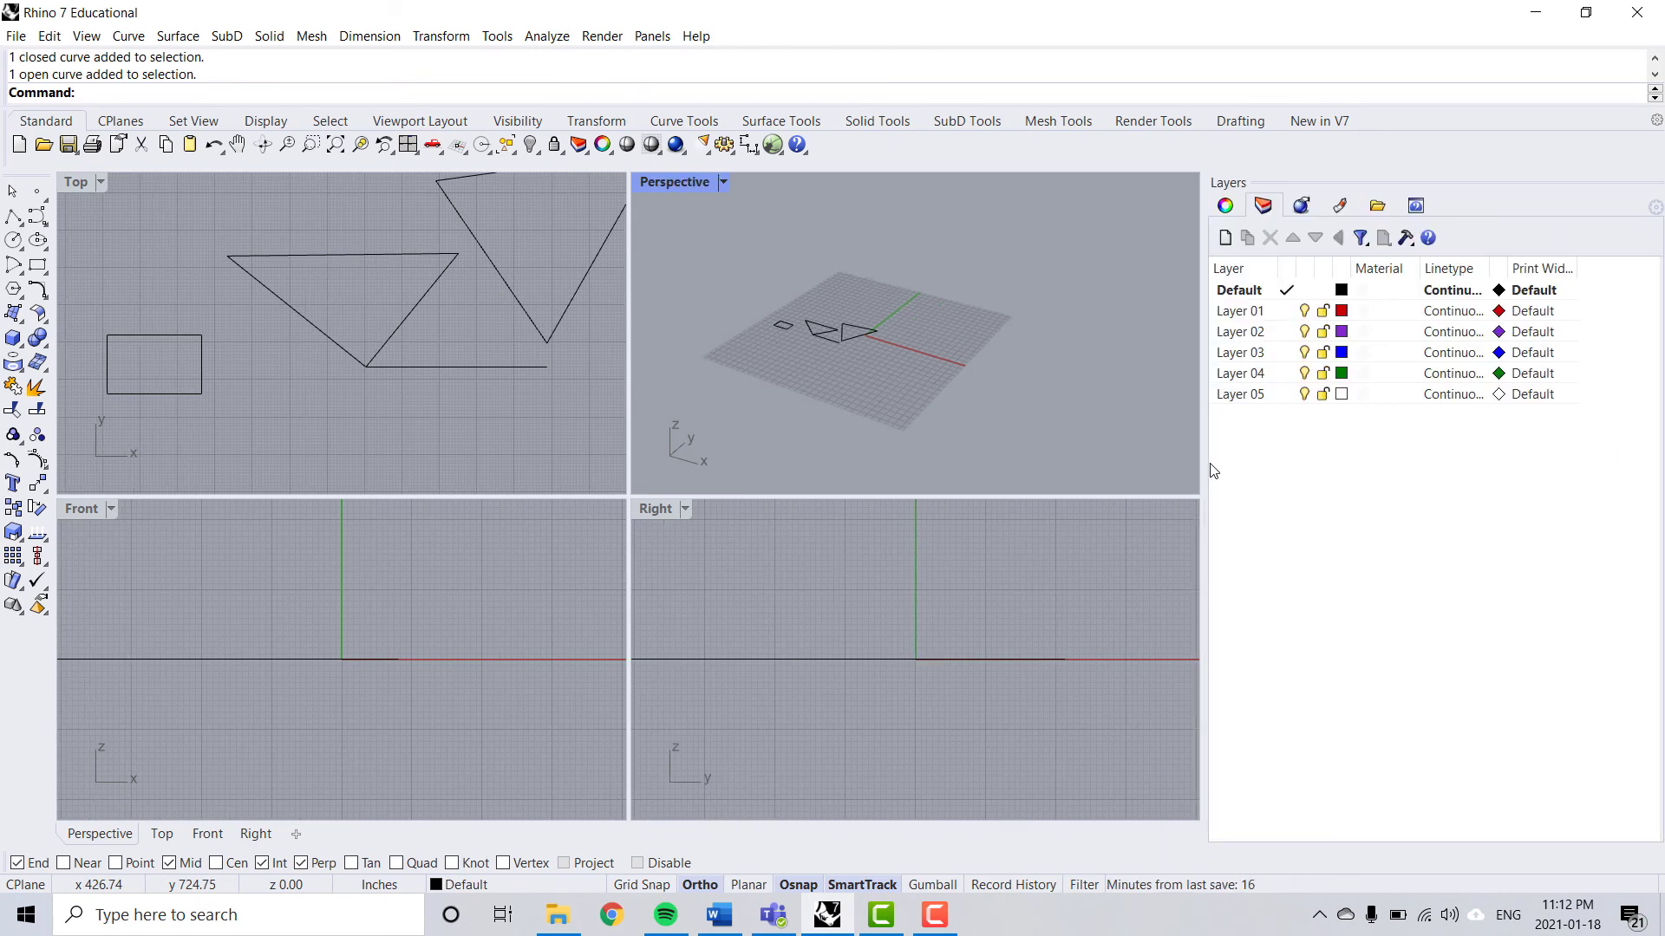
drag(1205, 464, 1330, 435)
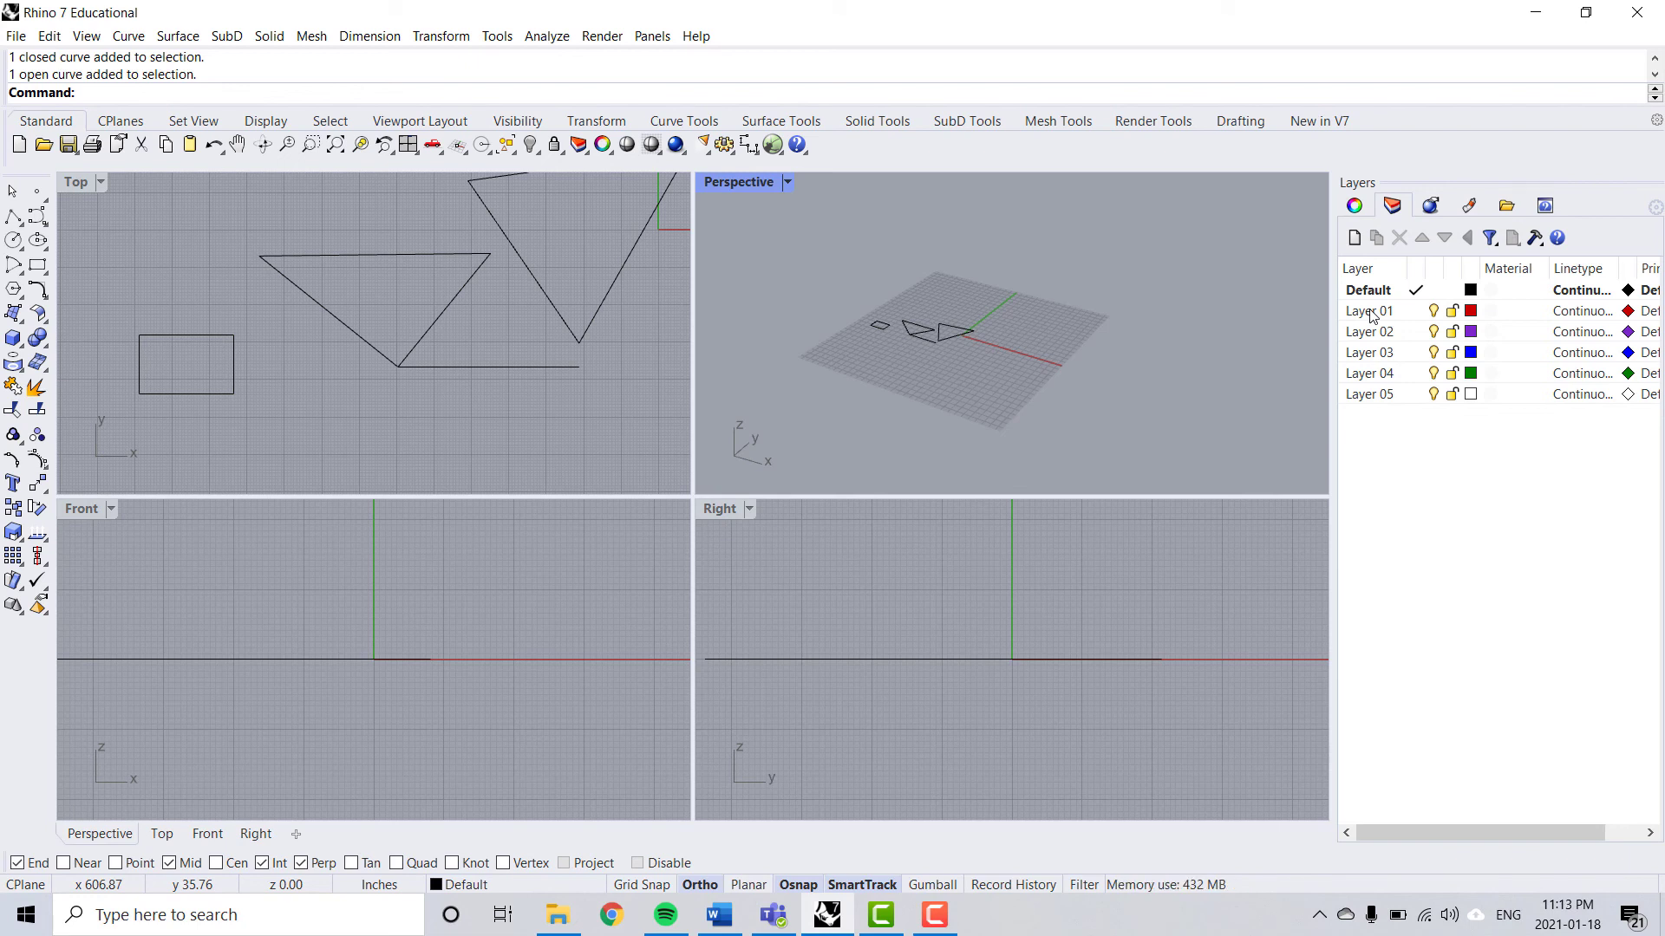
Make Layer 01 the current layer in place of Default
click(1370, 312)
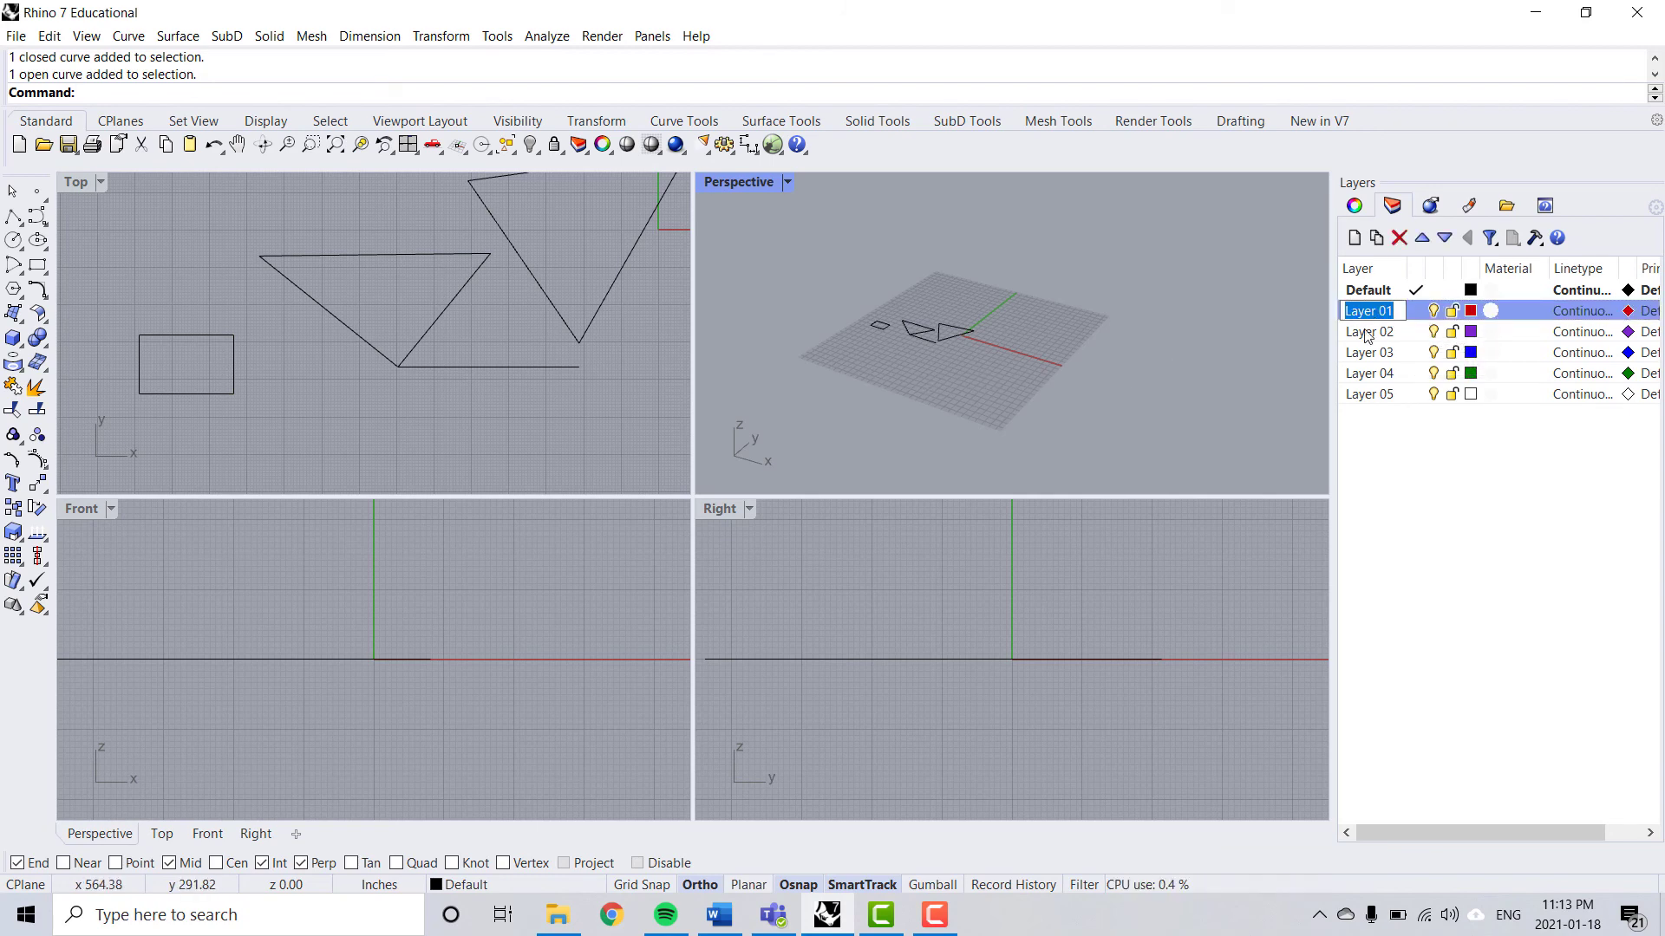
double_click(1367, 327)
double_click(1385, 293)
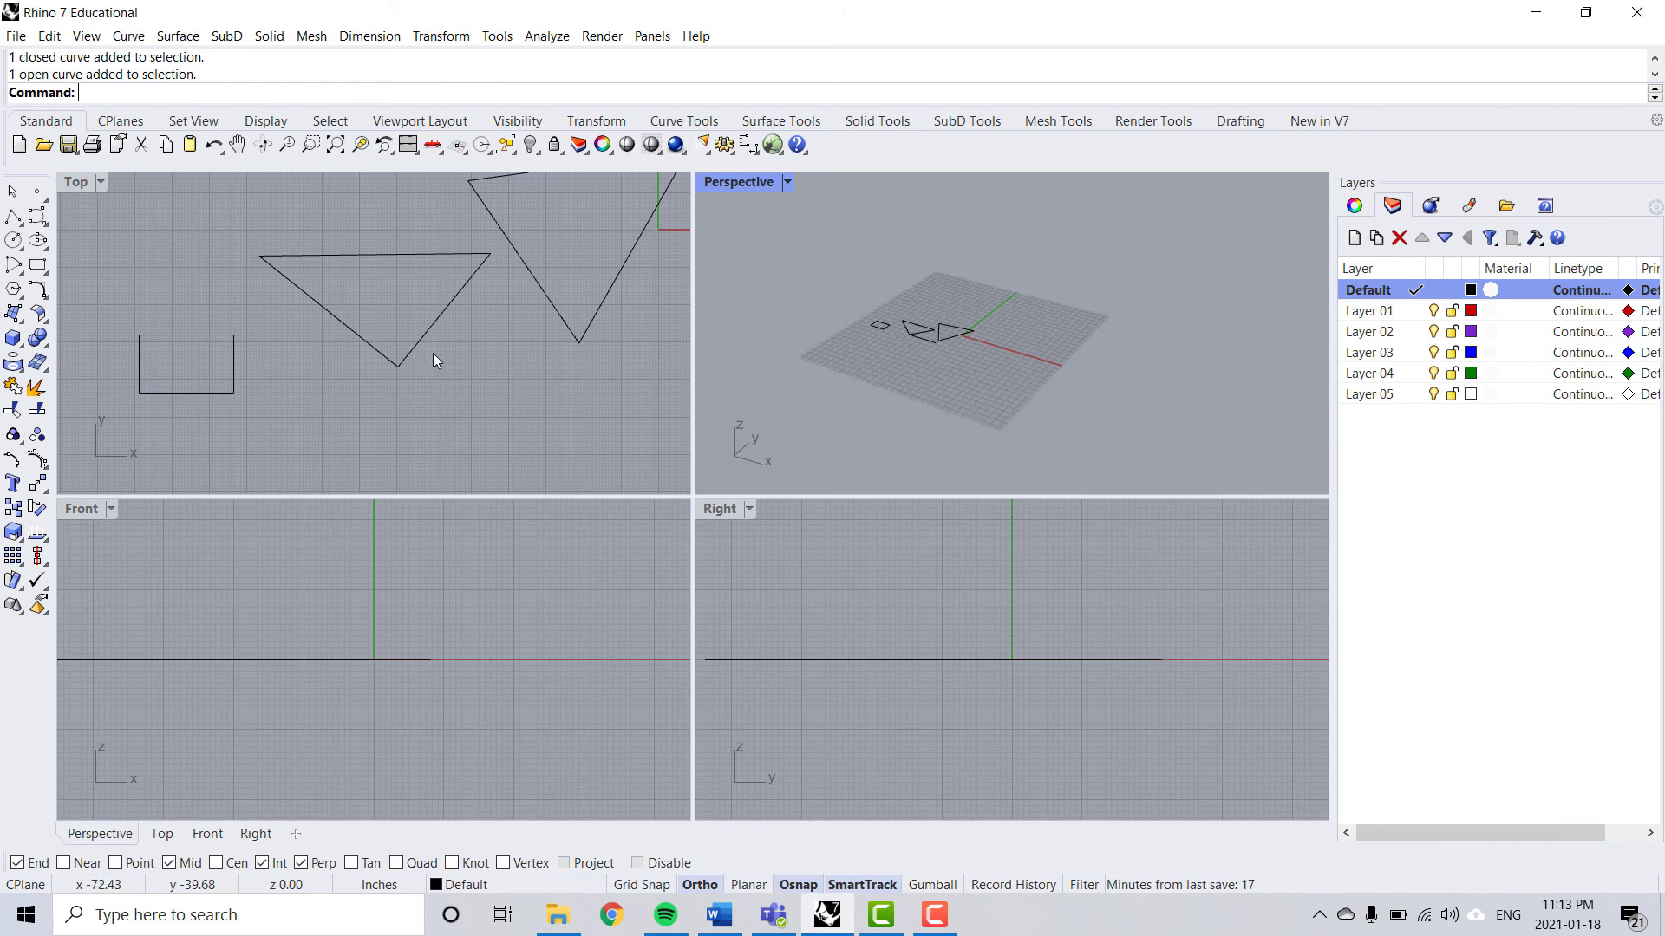
double_click(1378, 318)
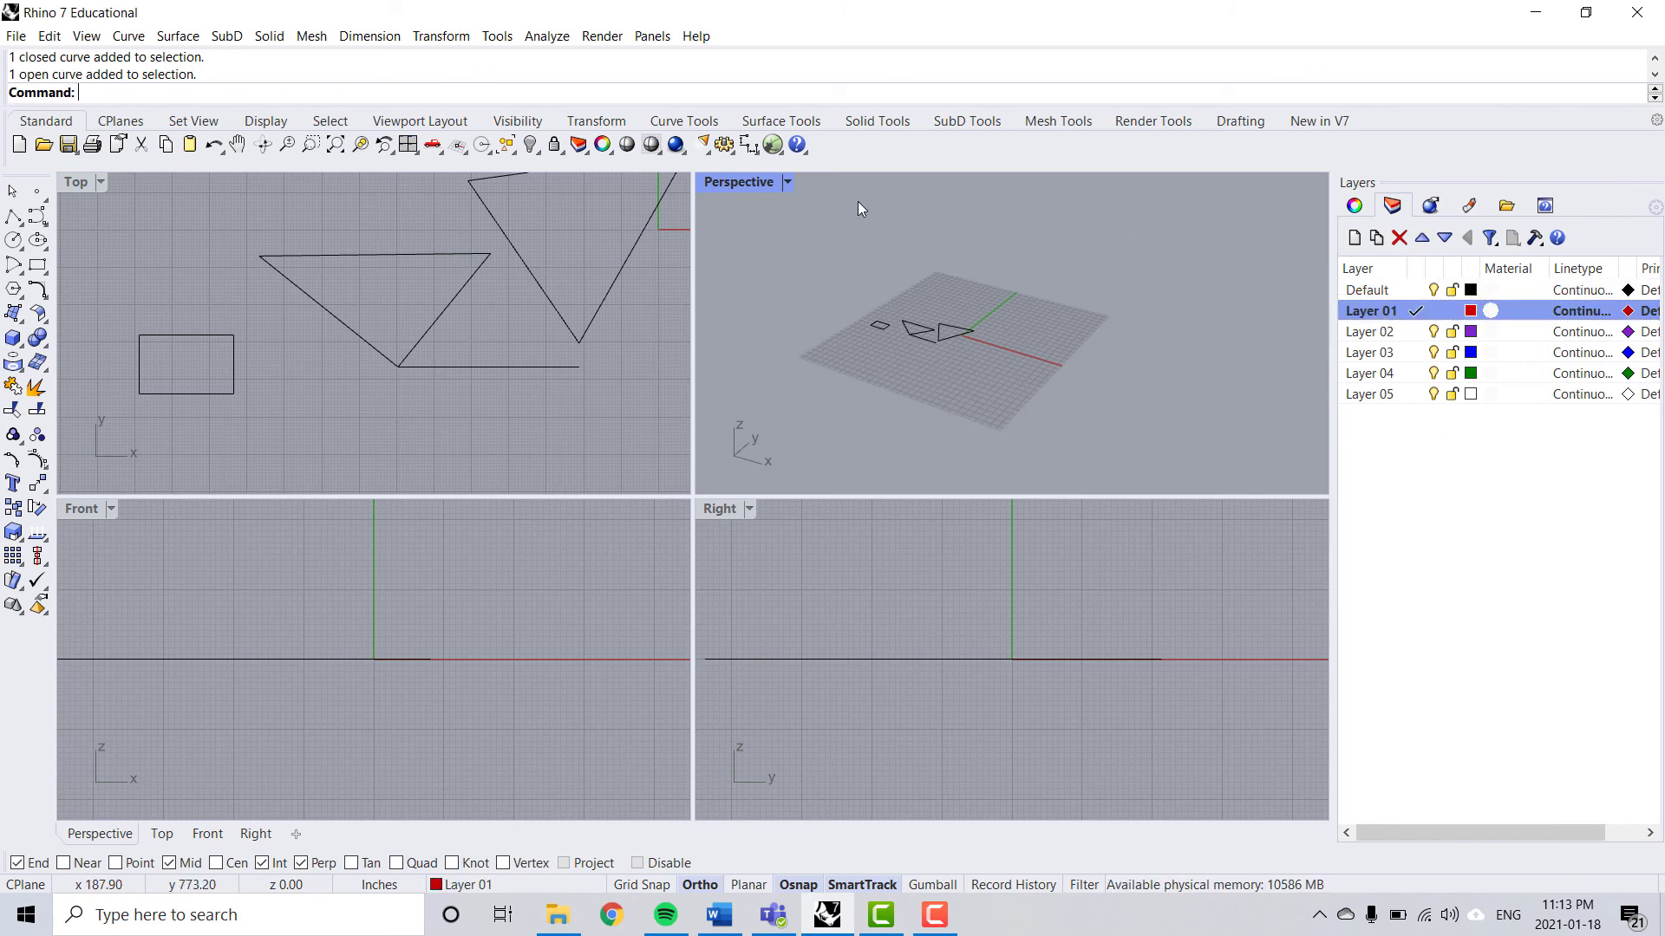
Draw a closed four-sided polyline with one slanted side on Layer 01, below the horizontal line in the Top view
text(Polyine)
key(Return)
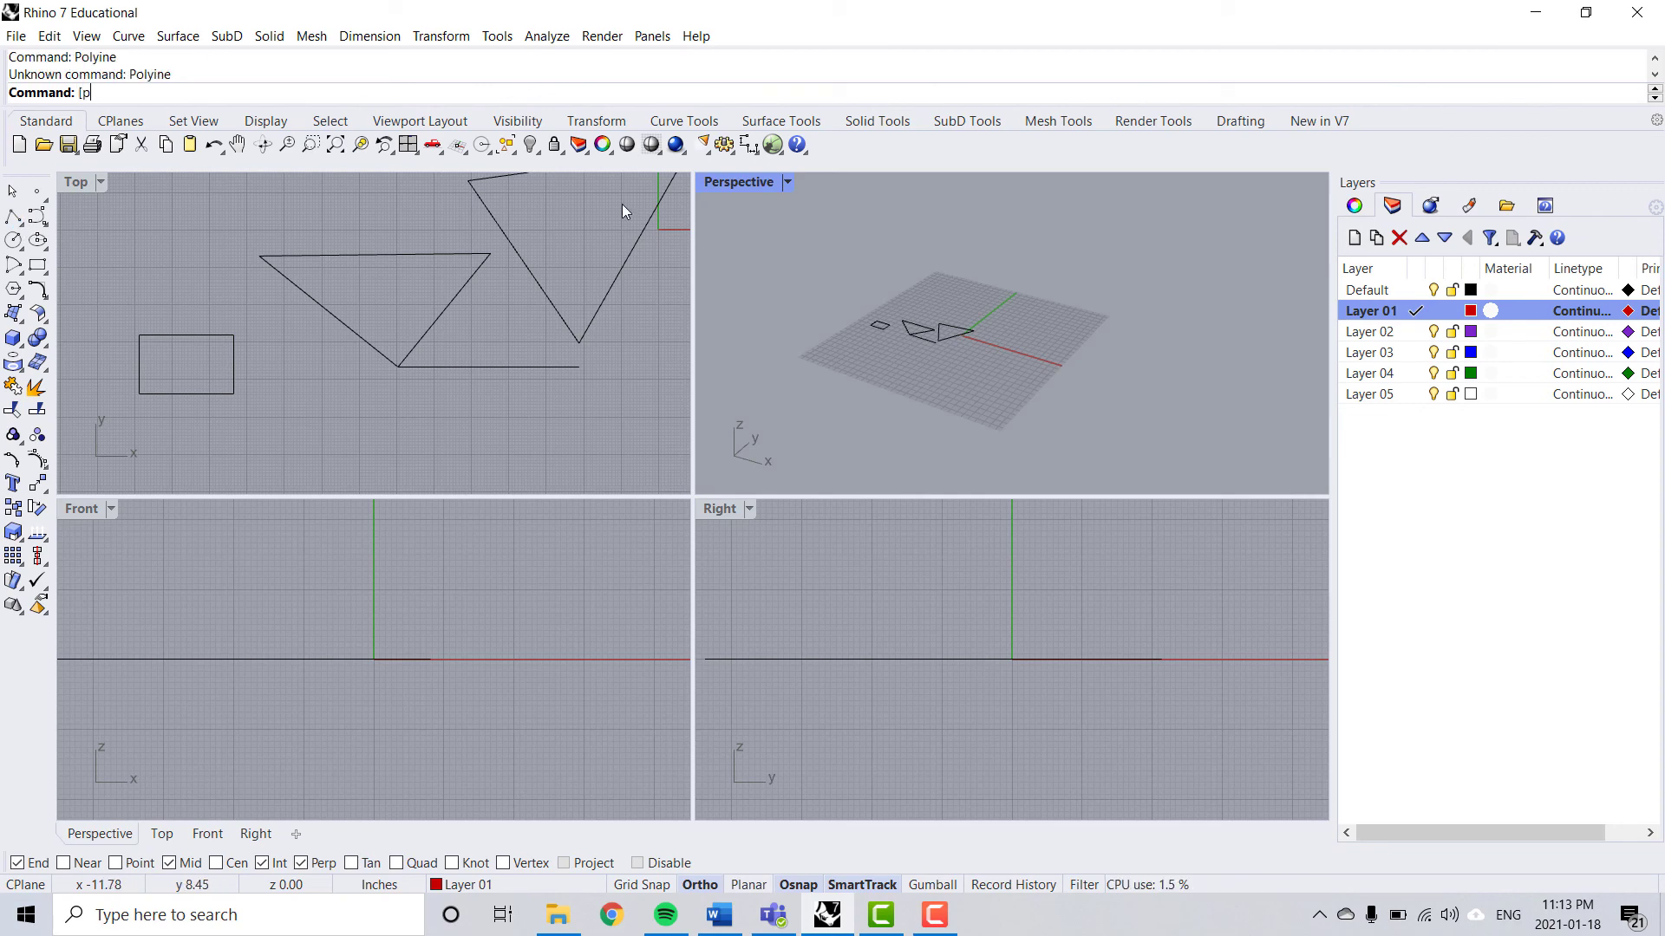
text(Polyline)
key(Return)
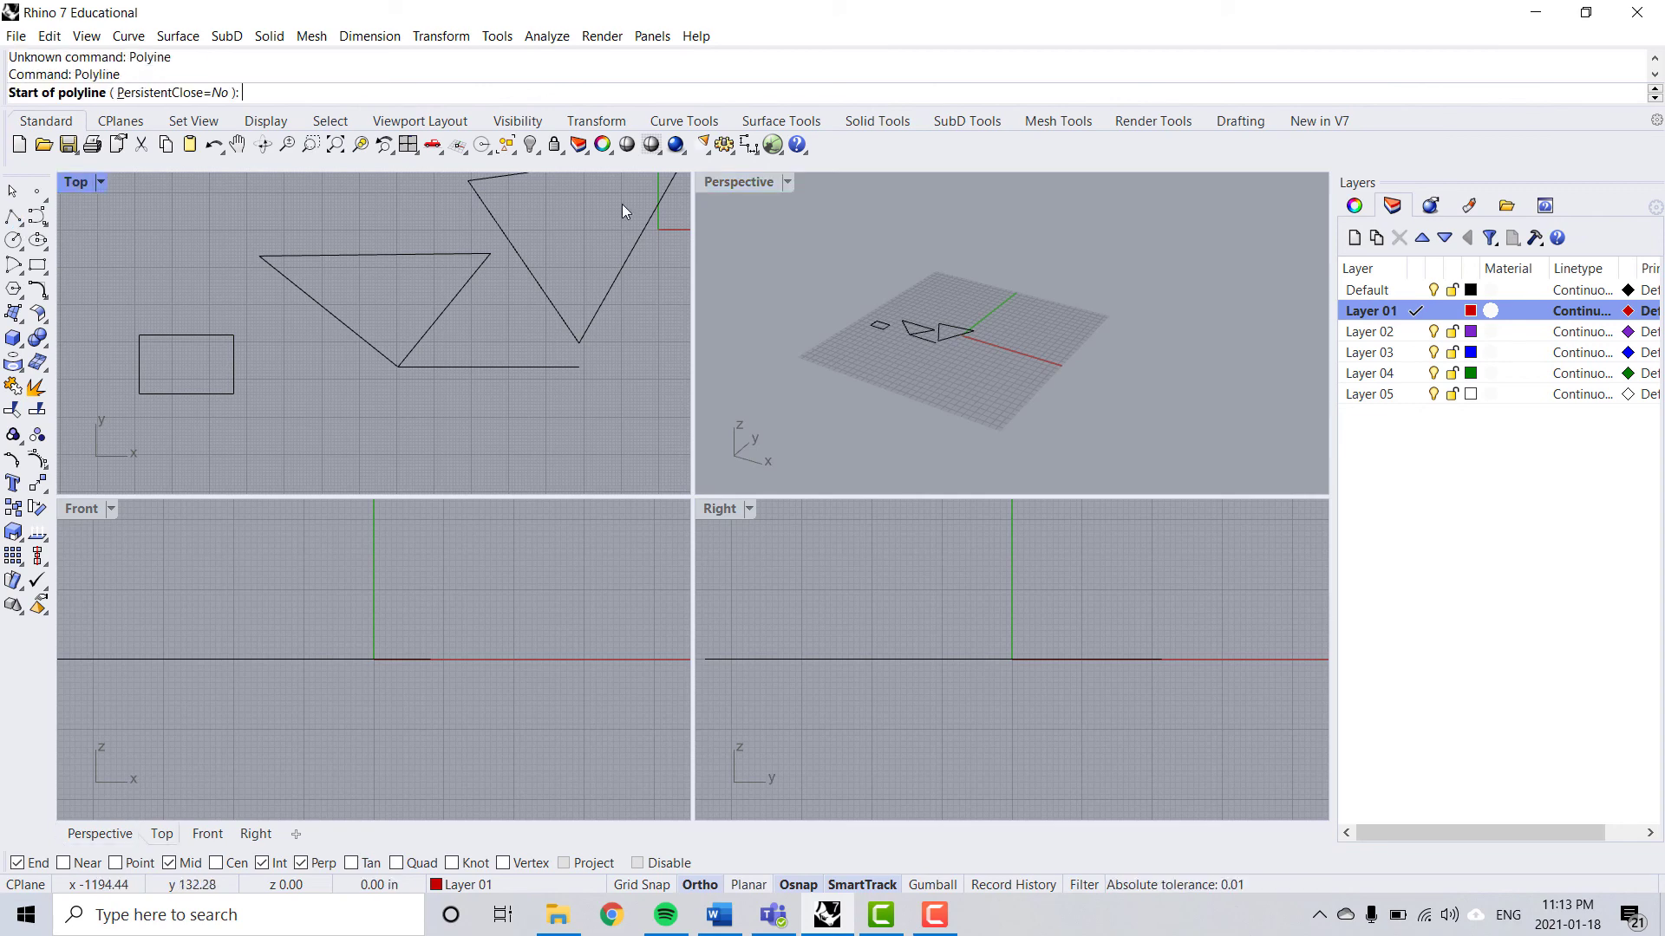
click(381, 409)
click(491, 408)
click(492, 463)
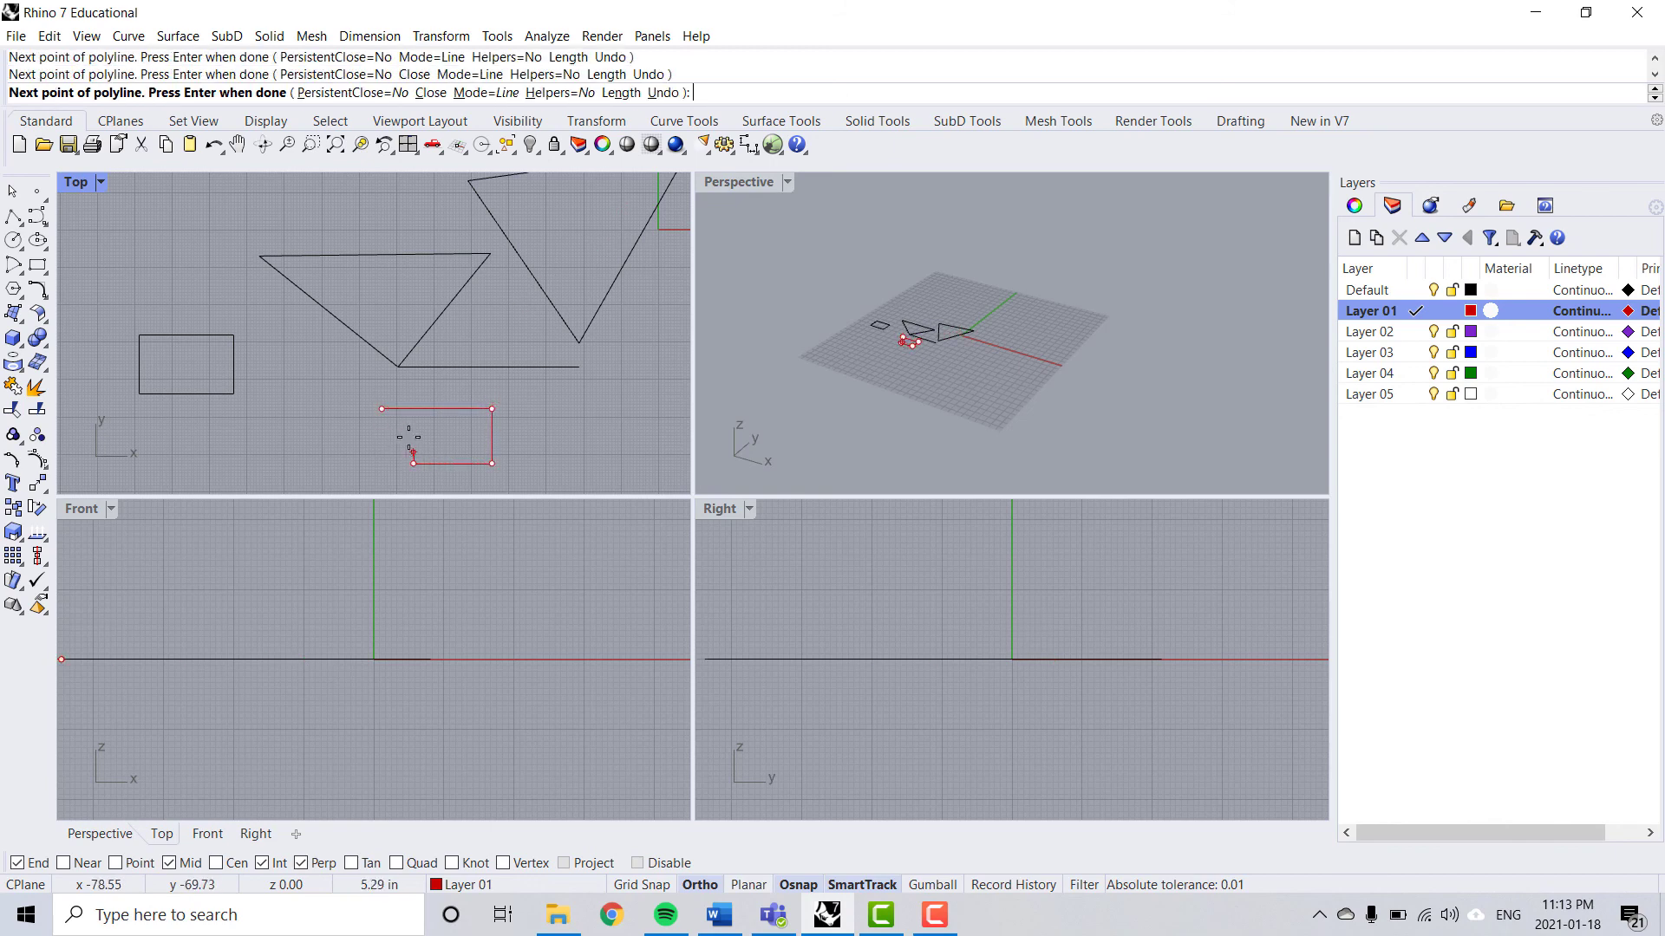
click(413, 464)
click(381, 408)
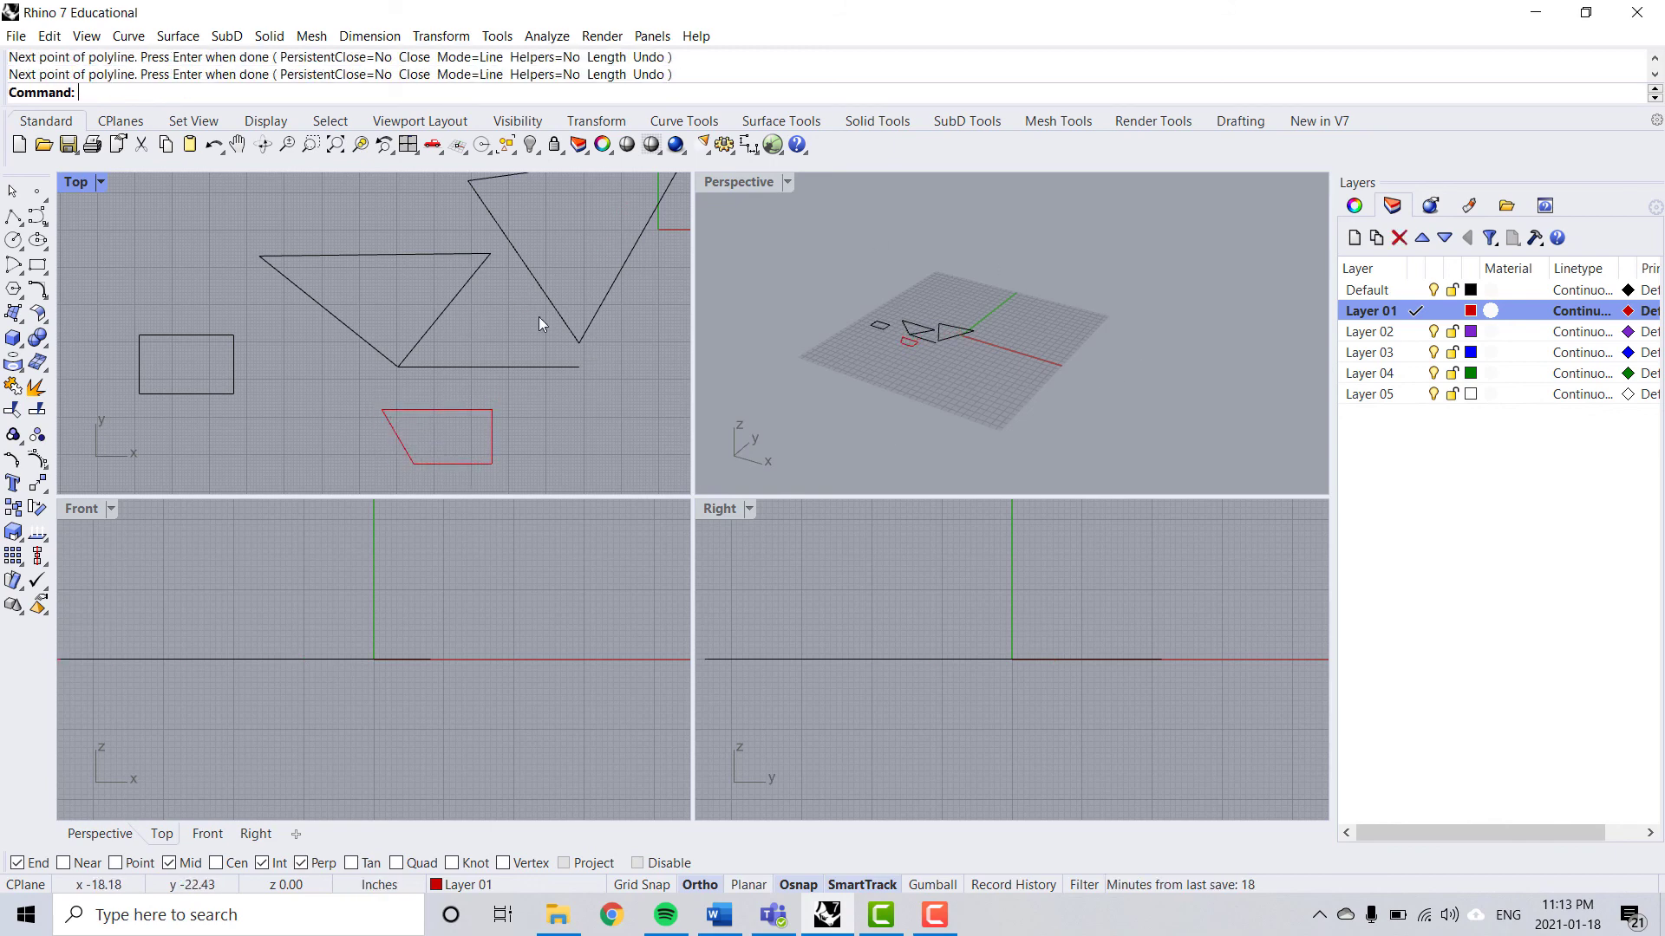
Rename Layer 01 to Doors and Layer 02 to Walls
click(1367, 306)
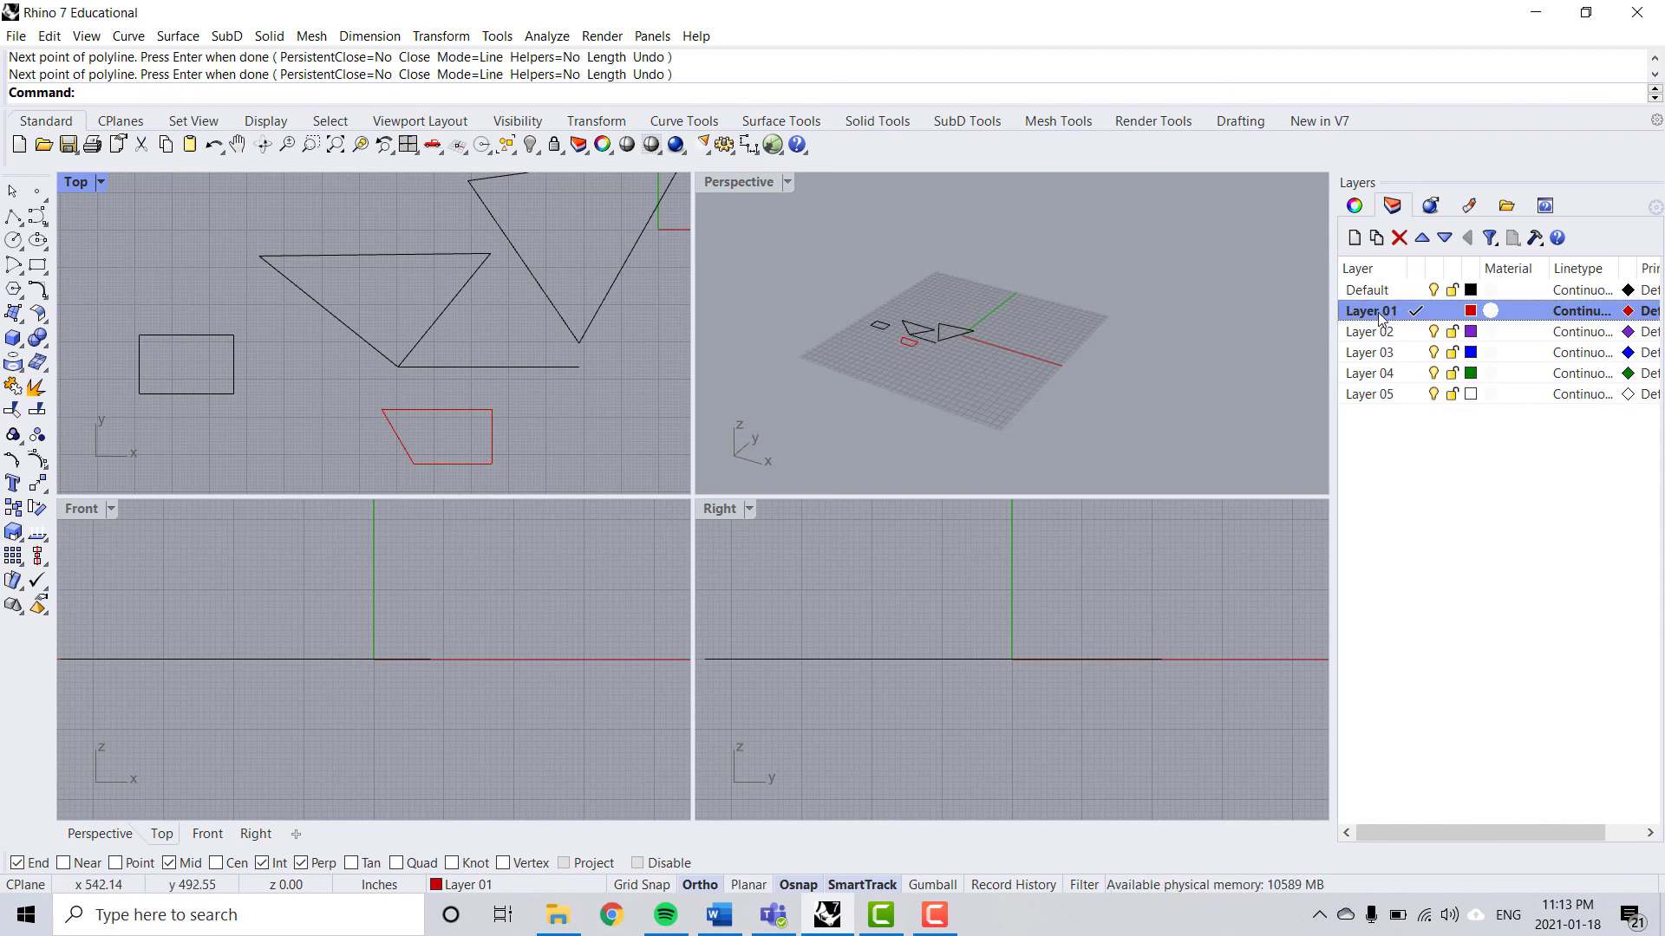
click(1378, 312)
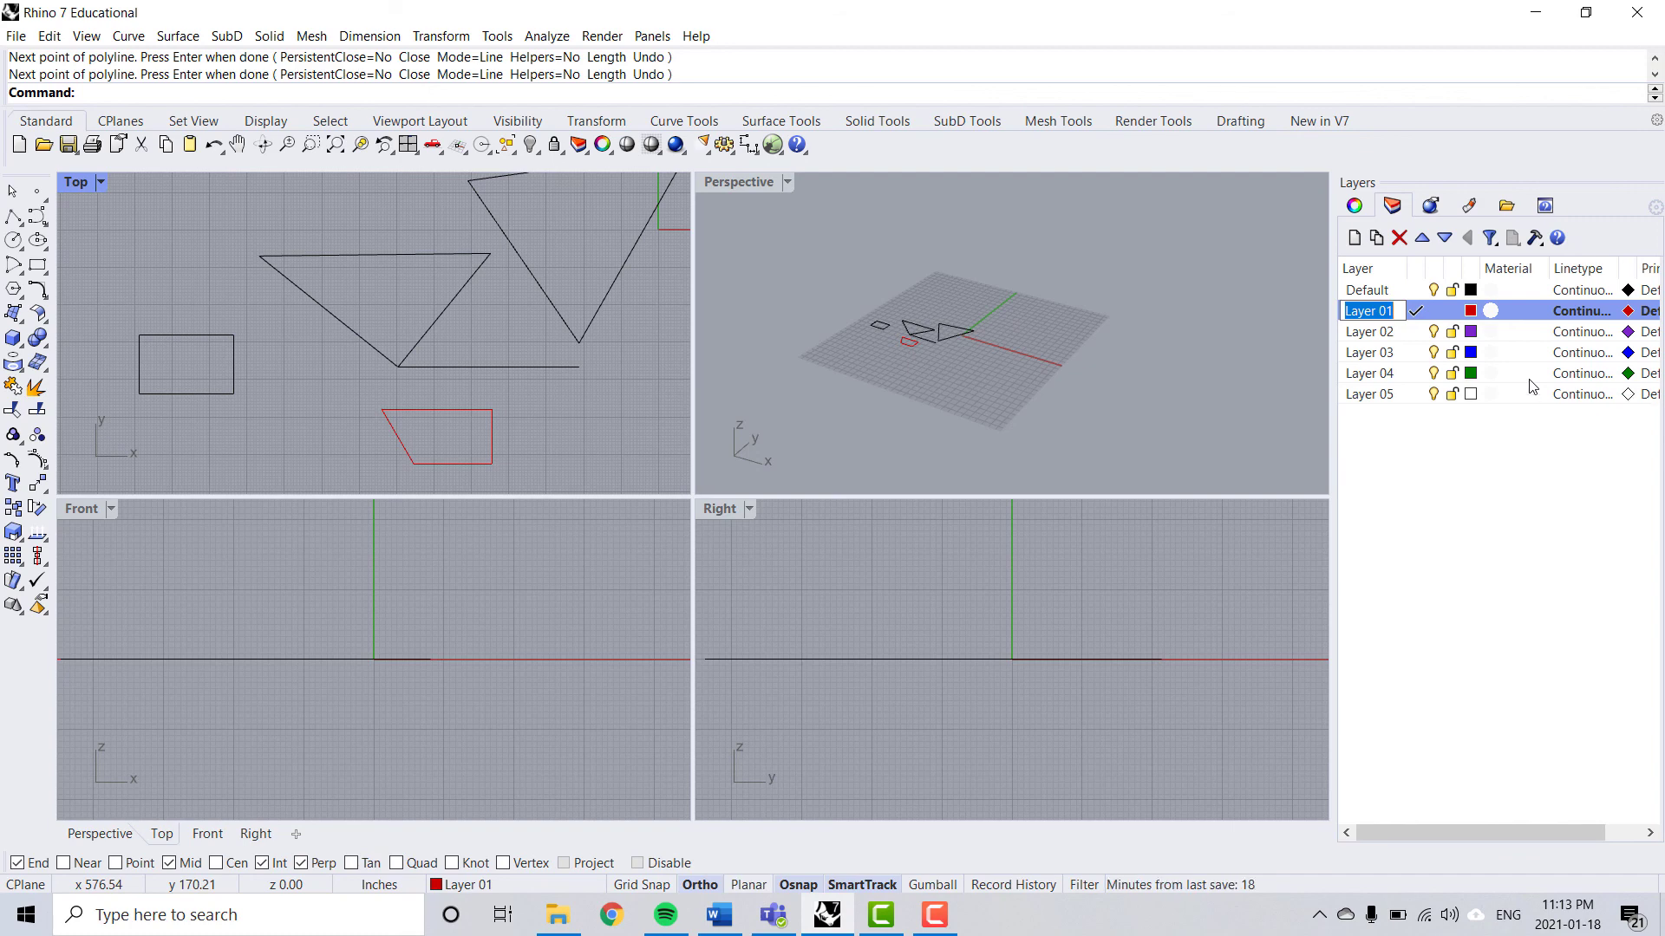
text(Doors)
key(Return)
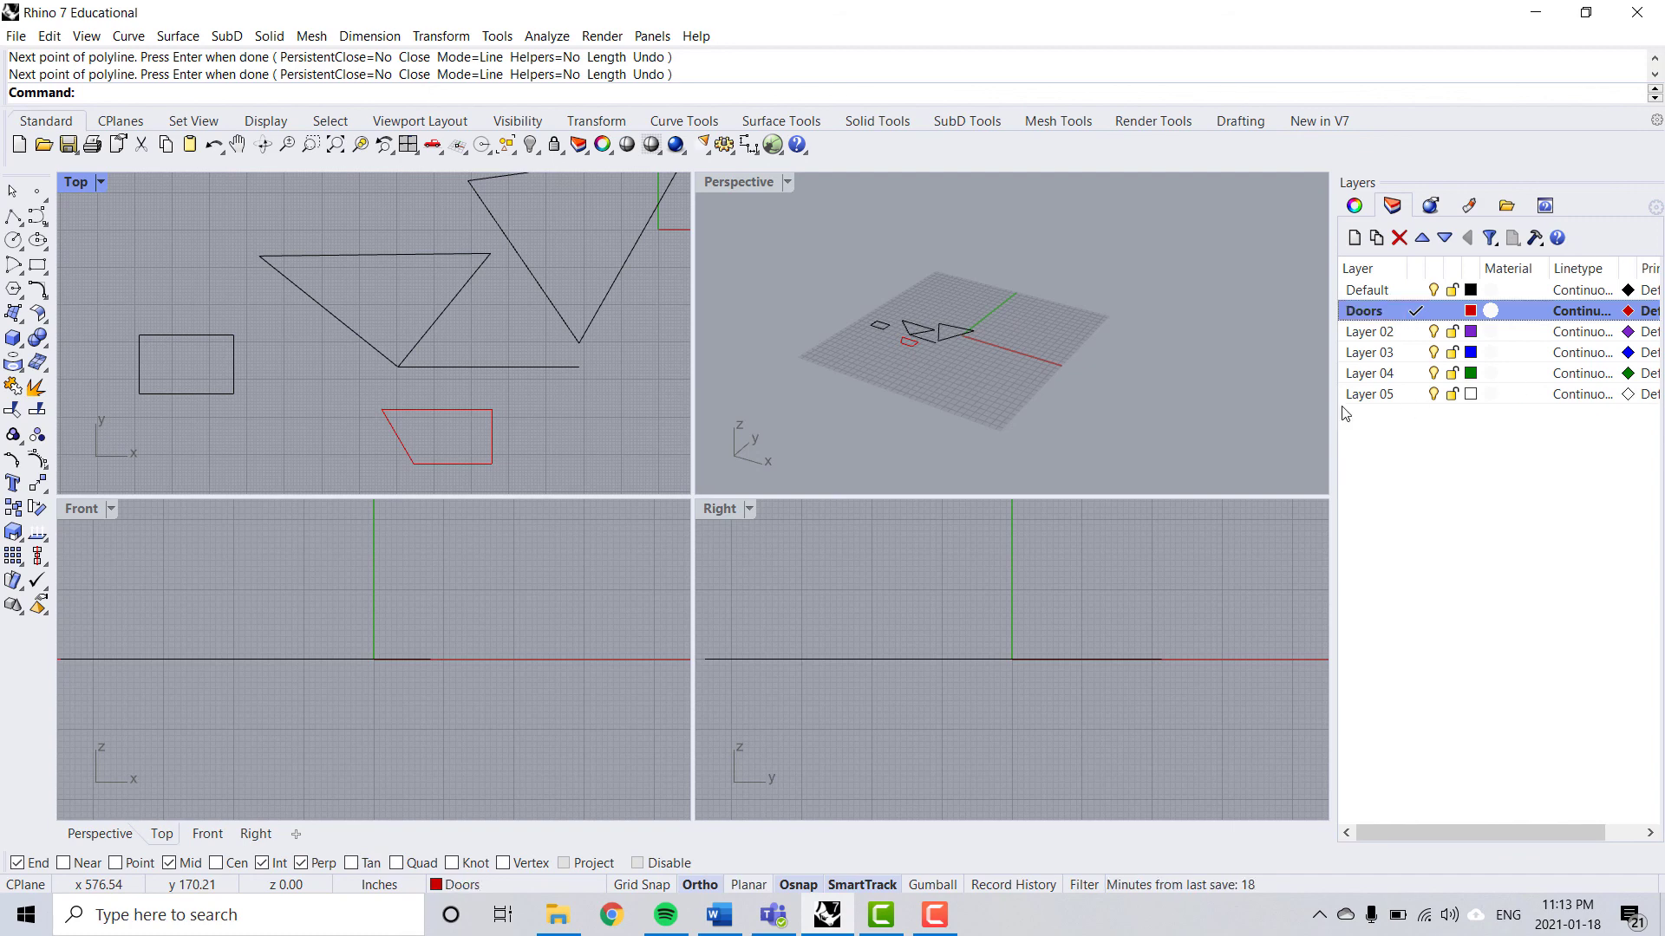
click(1369, 335)
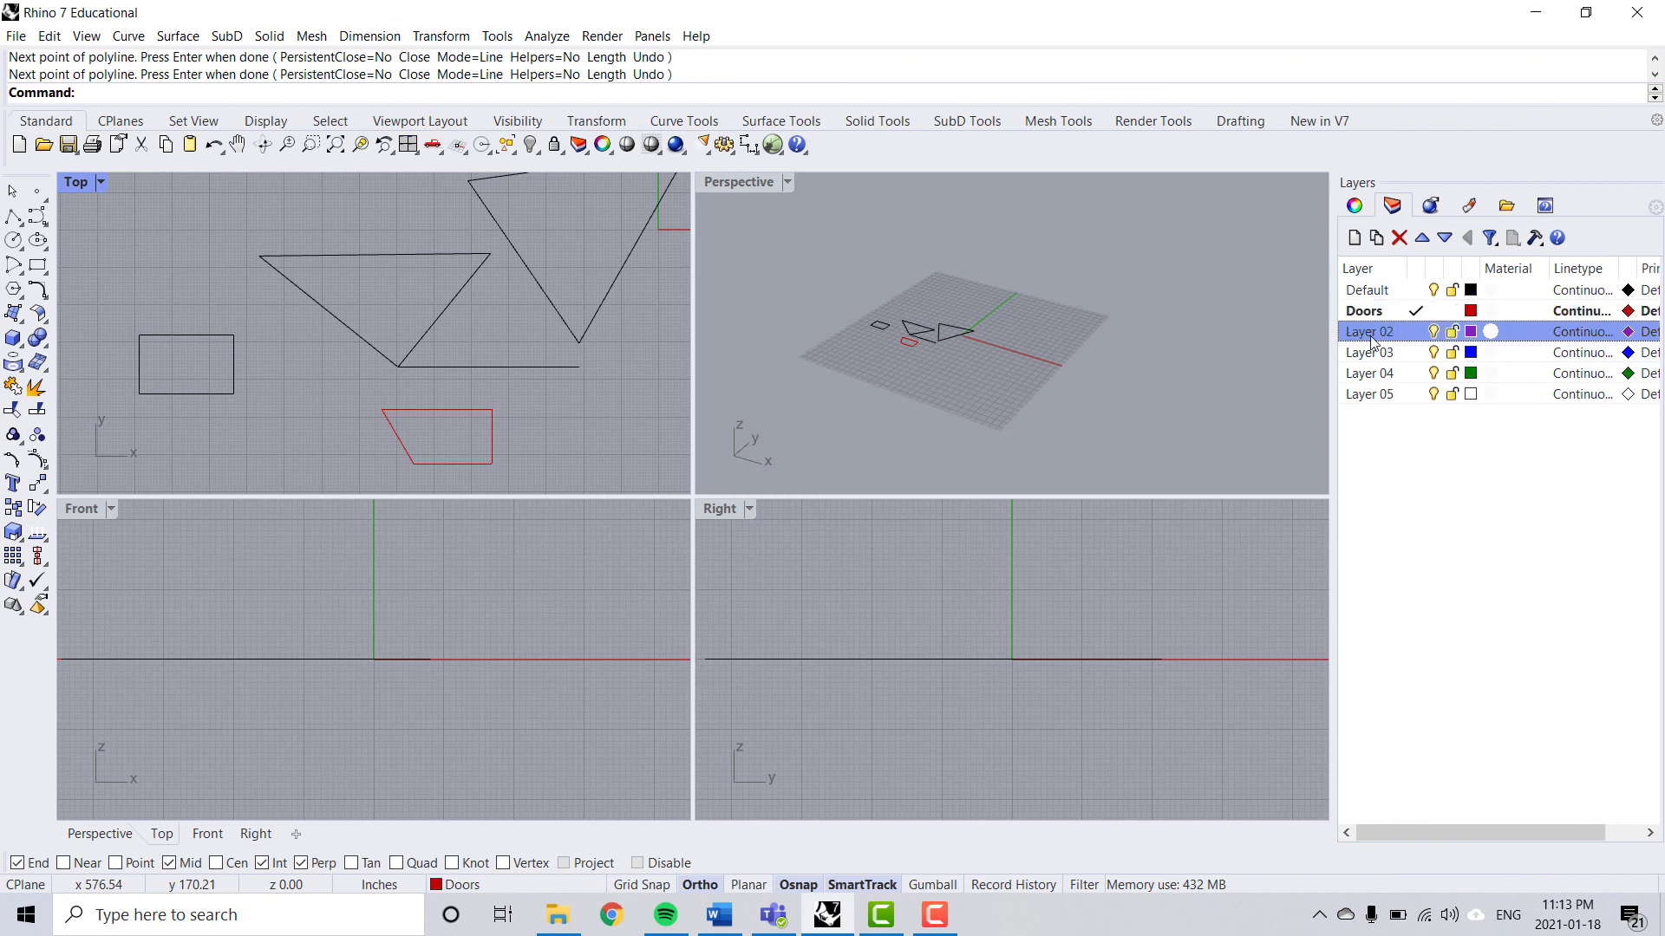
click(1368, 338)
text(Walls)
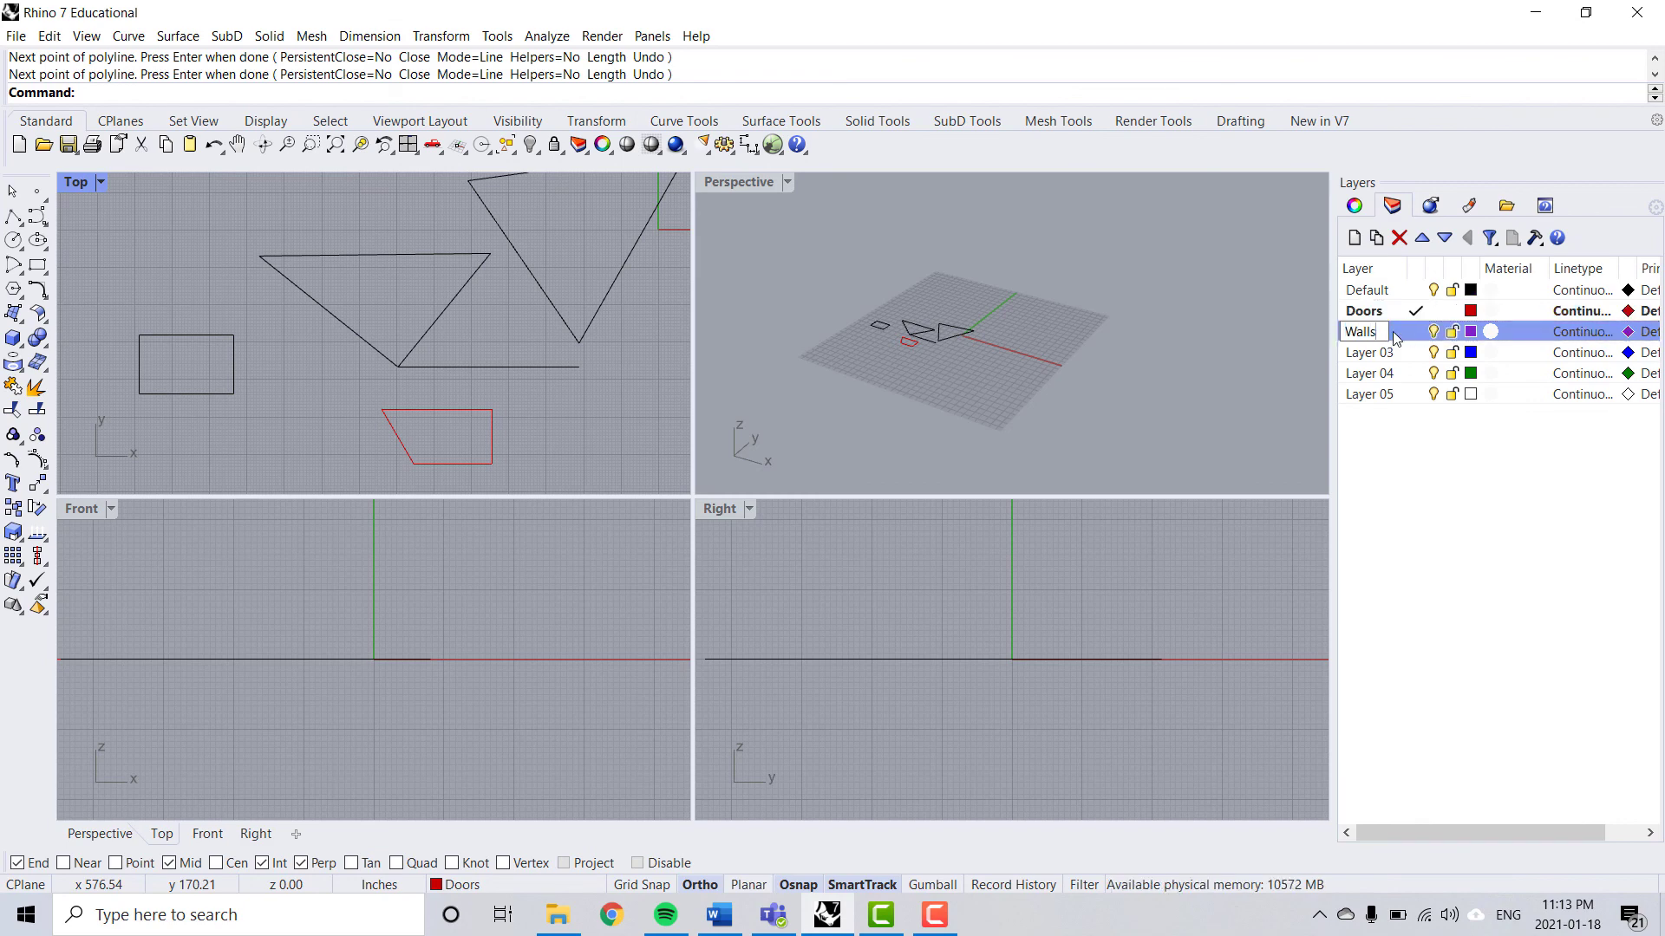
key(Return)
Rename Layer 03 to Above and set its linetype to Dashed
drag(1335, 425, 1254, 425)
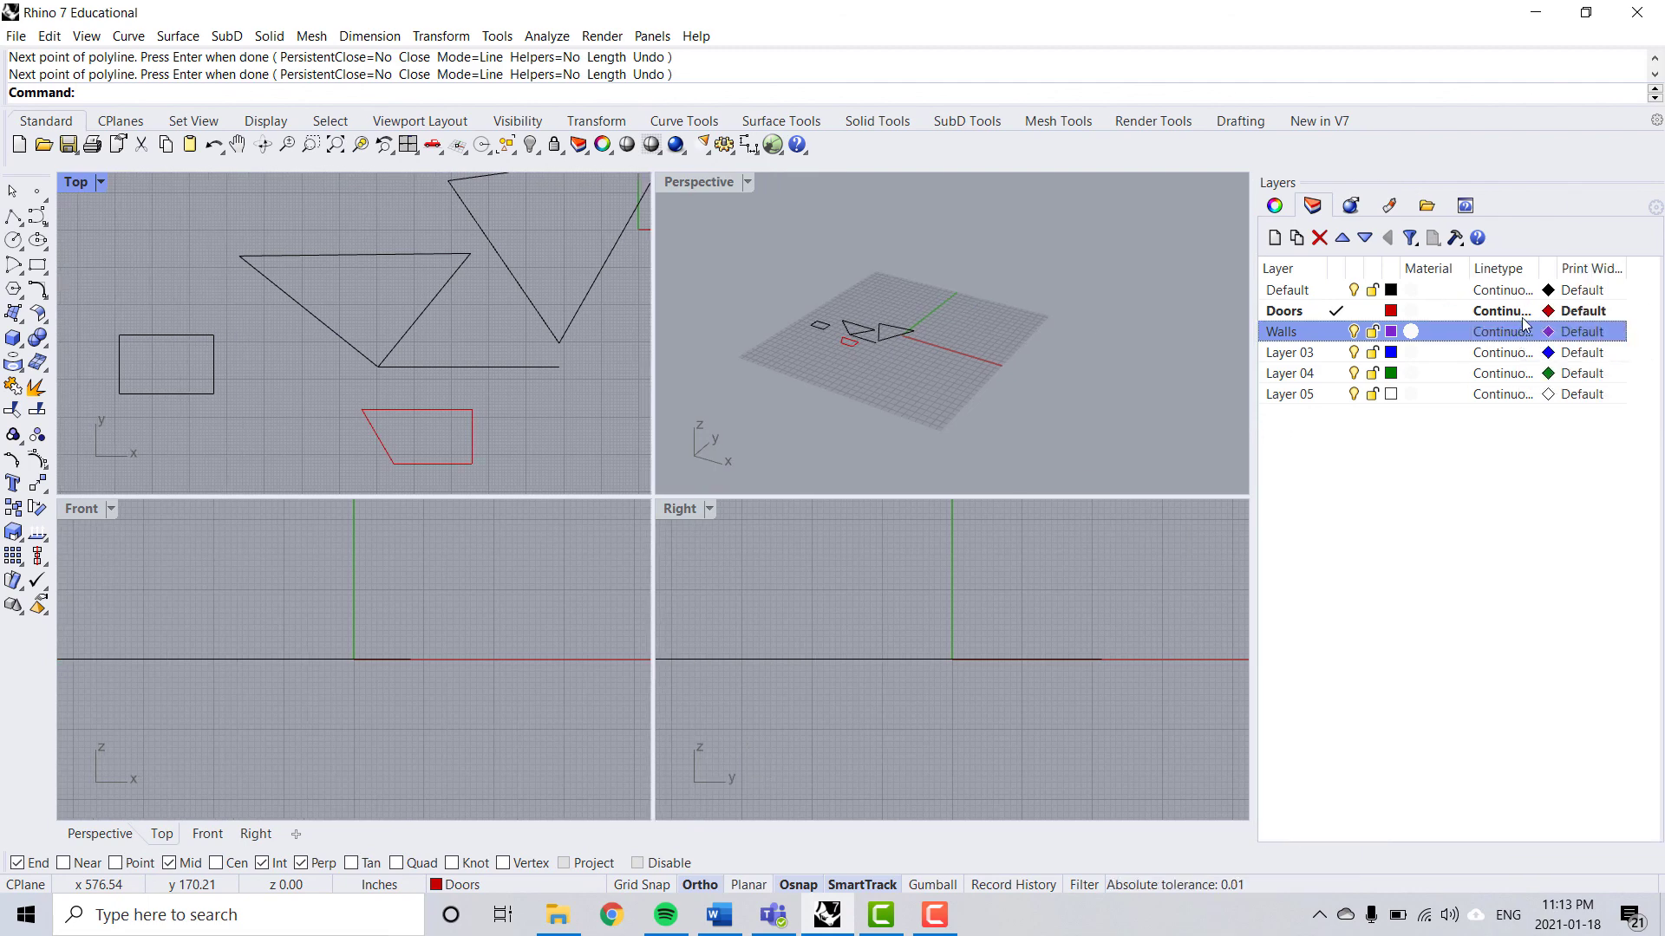
click(1297, 355)
click(1290, 358)
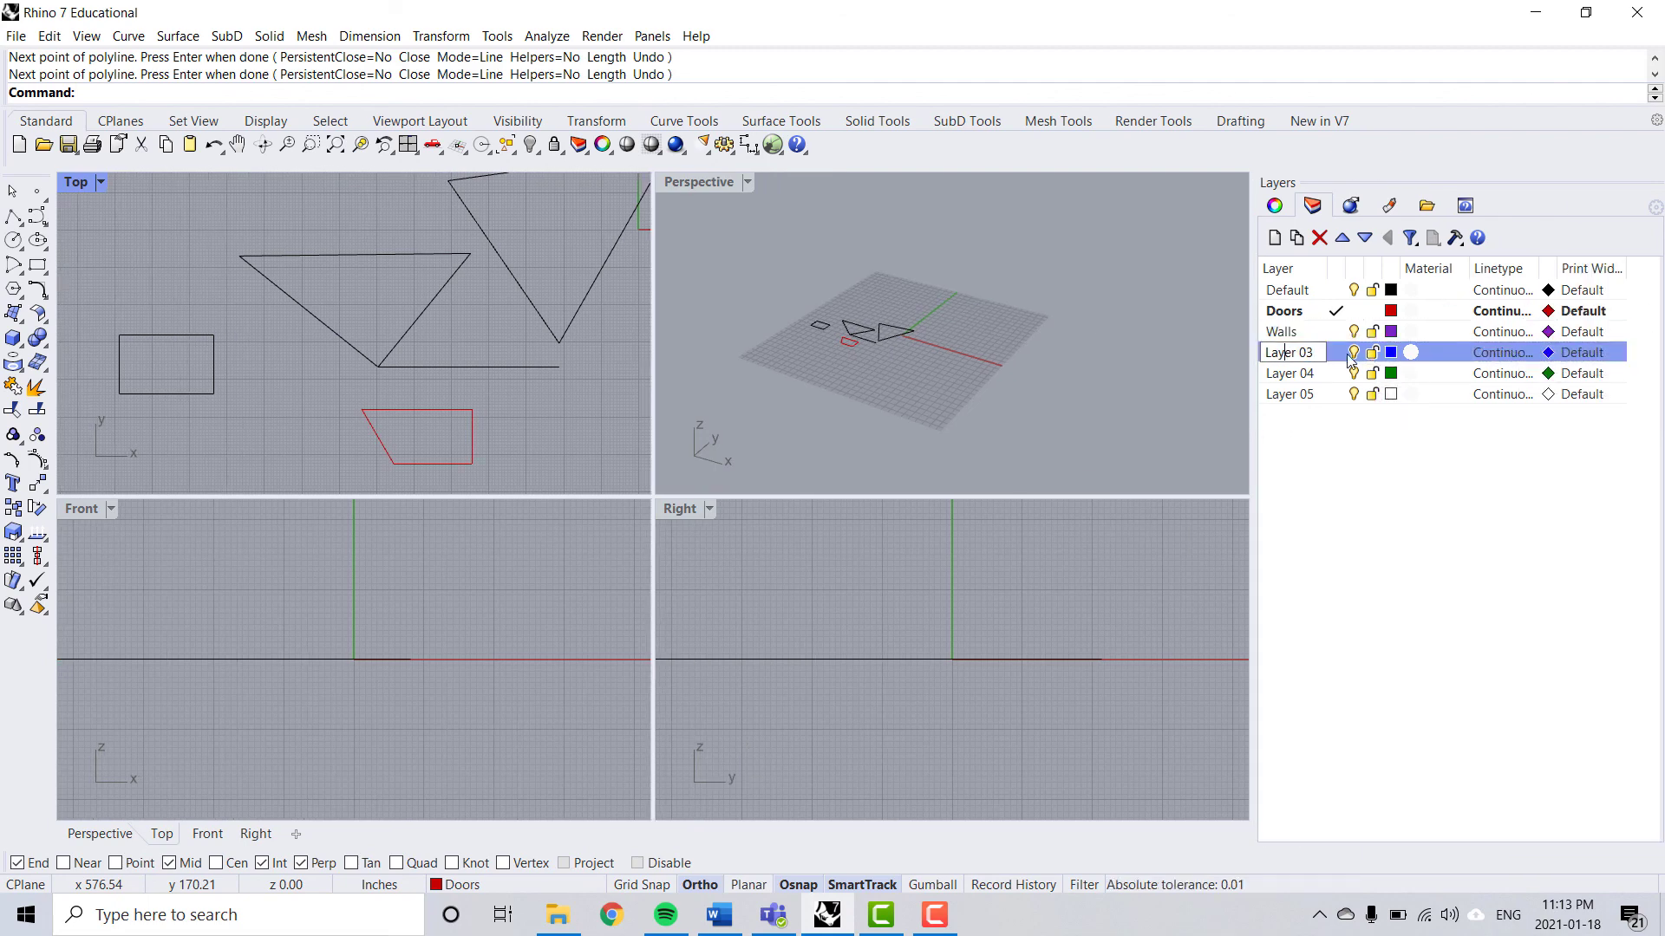
key(ctrl+a)
text(Above)
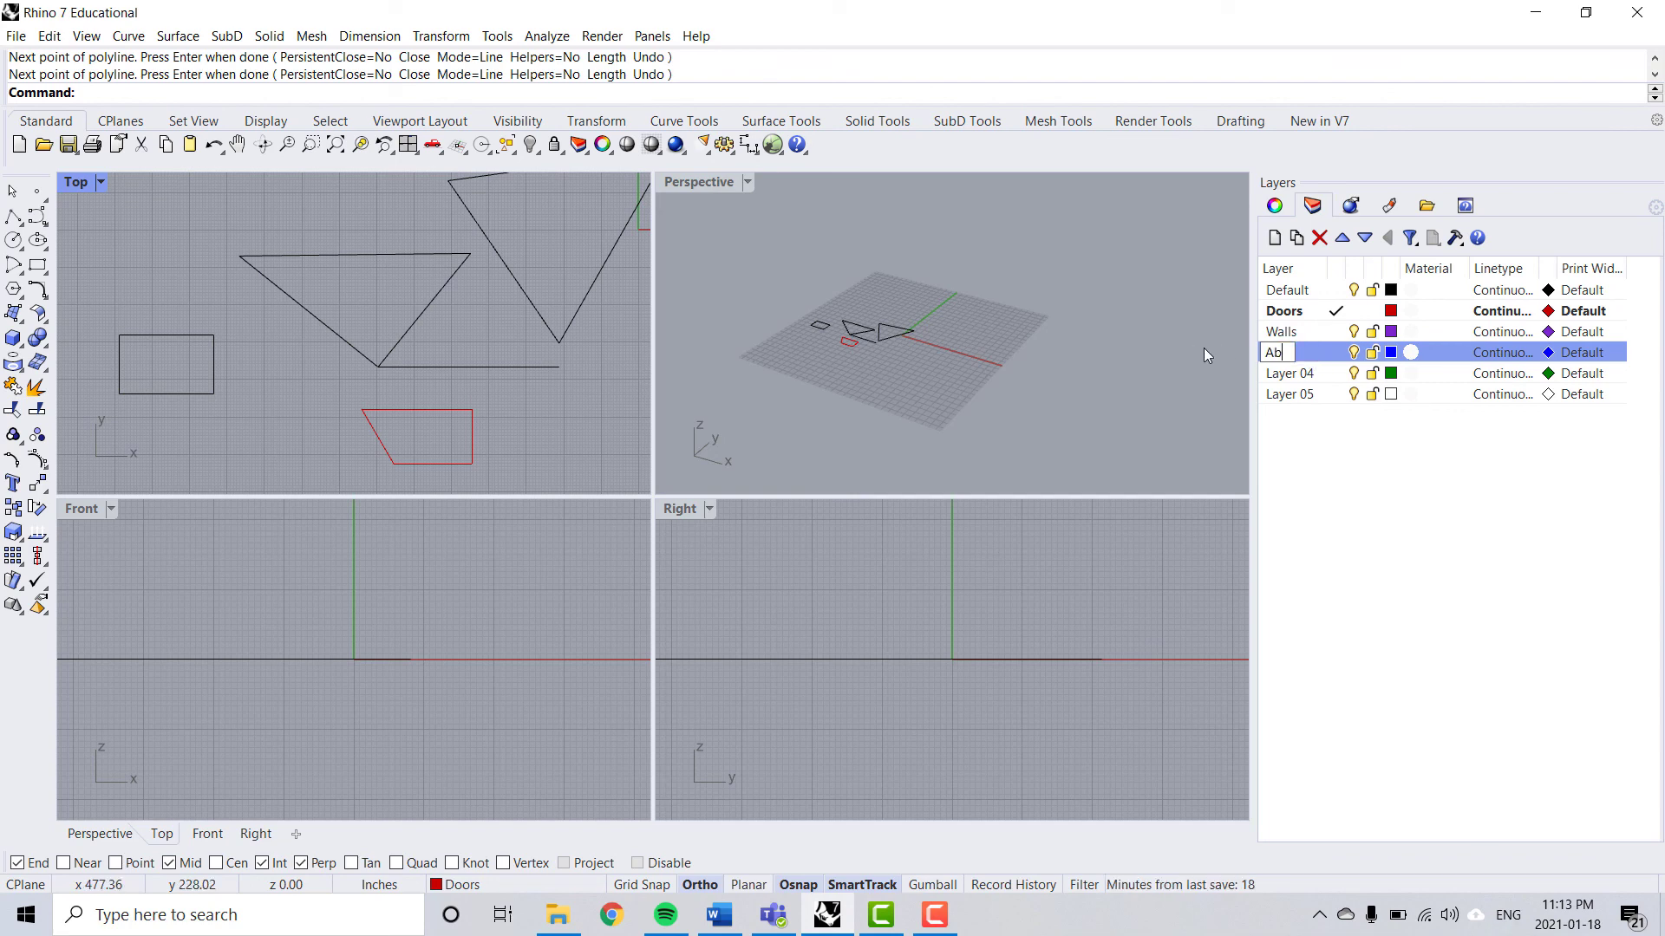
key(Return)
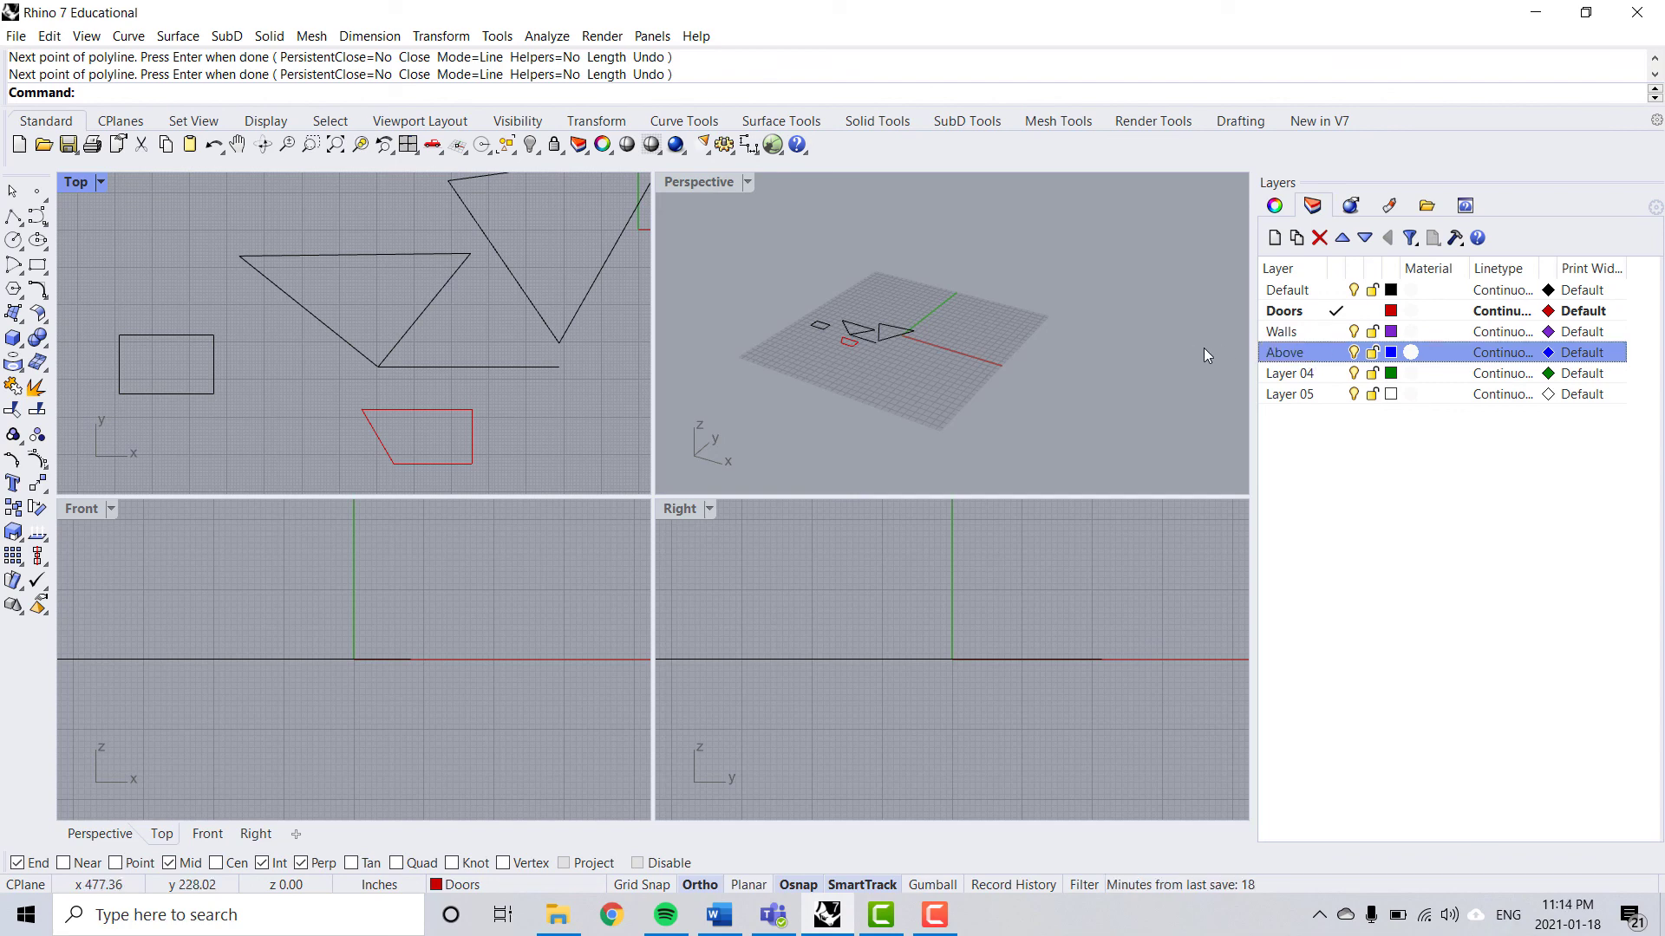
click(1485, 352)
click(735, 442)
click(742, 581)
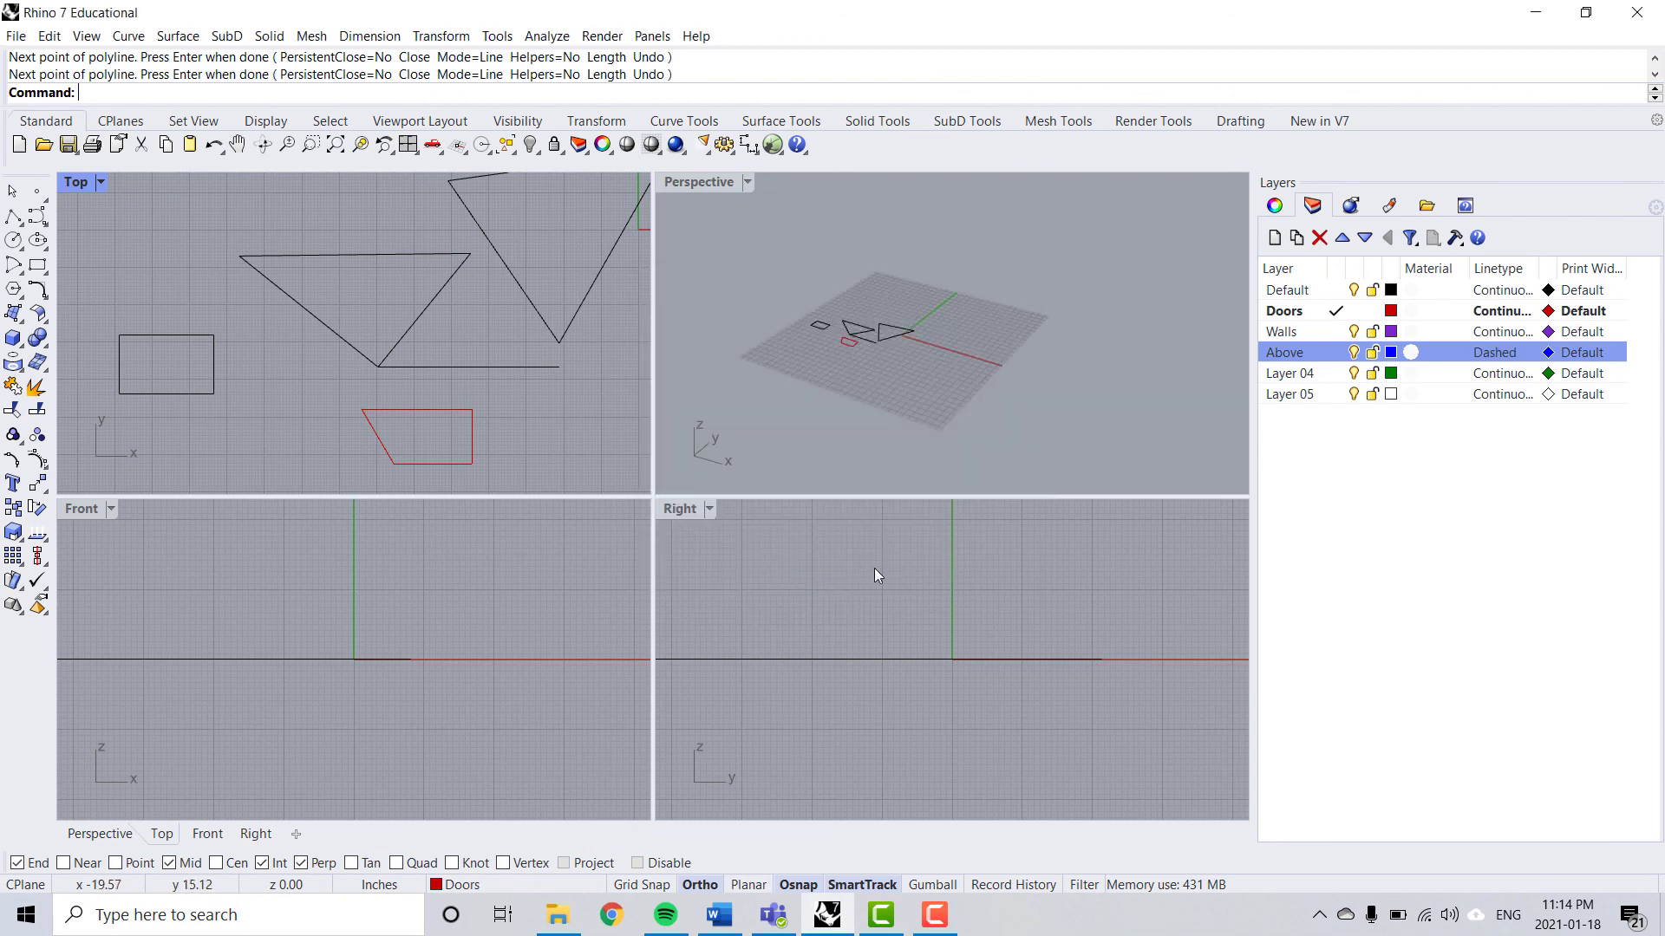
Set the print width of the Walls layer to 0.3 mm
click(1578, 352)
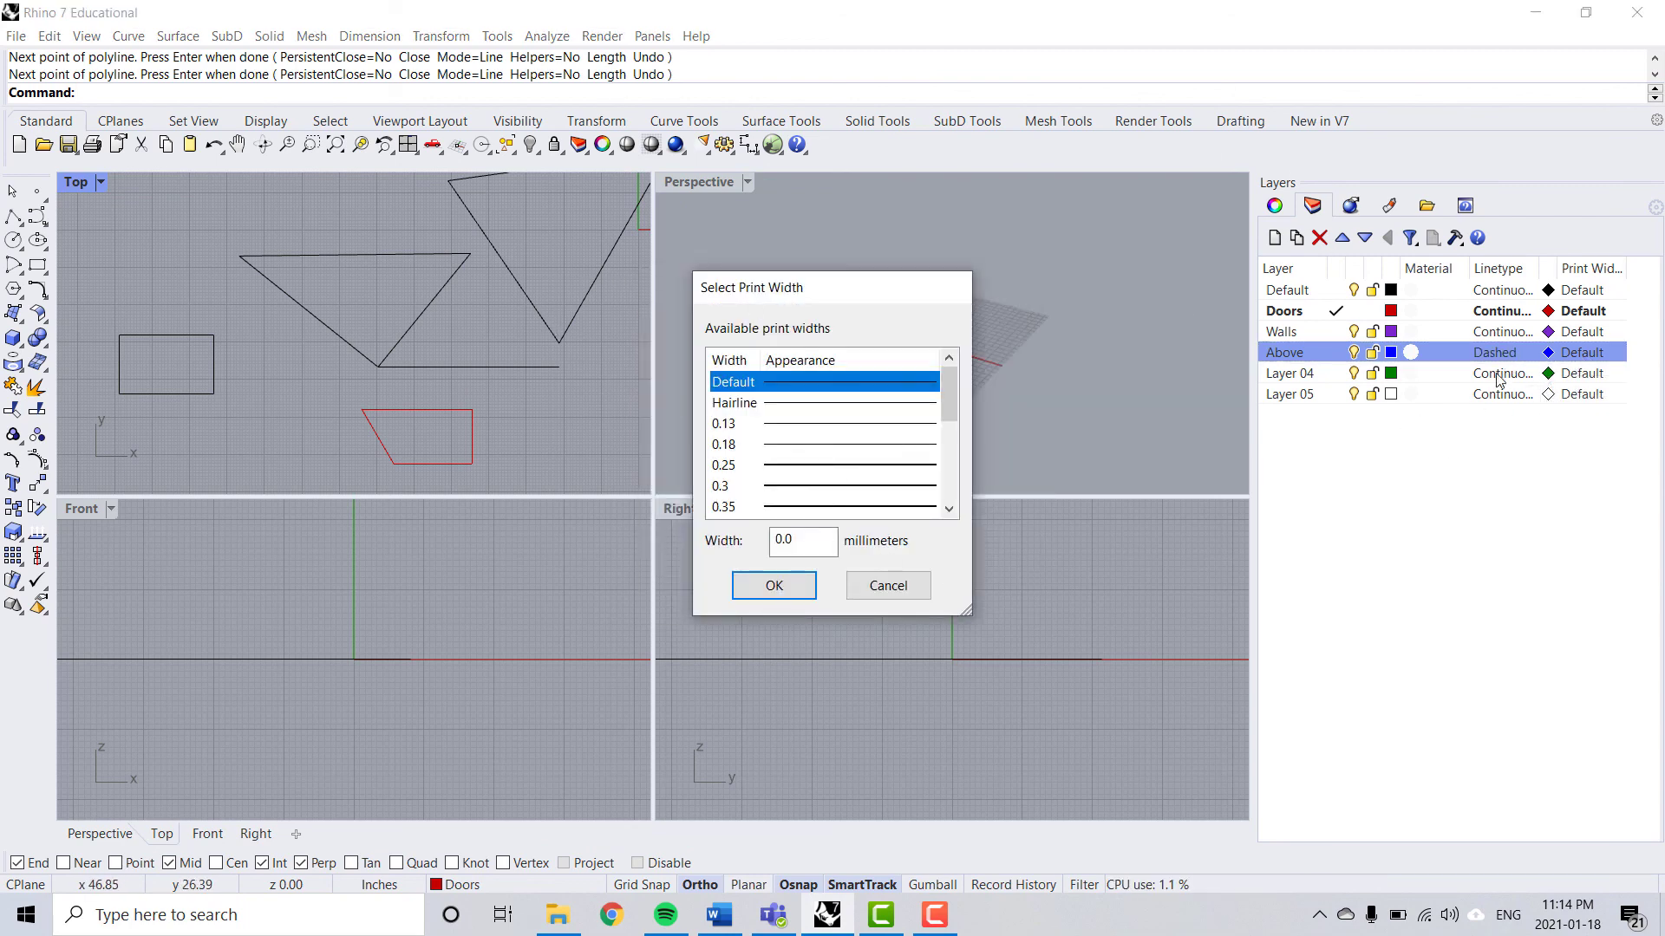
key(Escape)
click(1578, 333)
click(1578, 336)
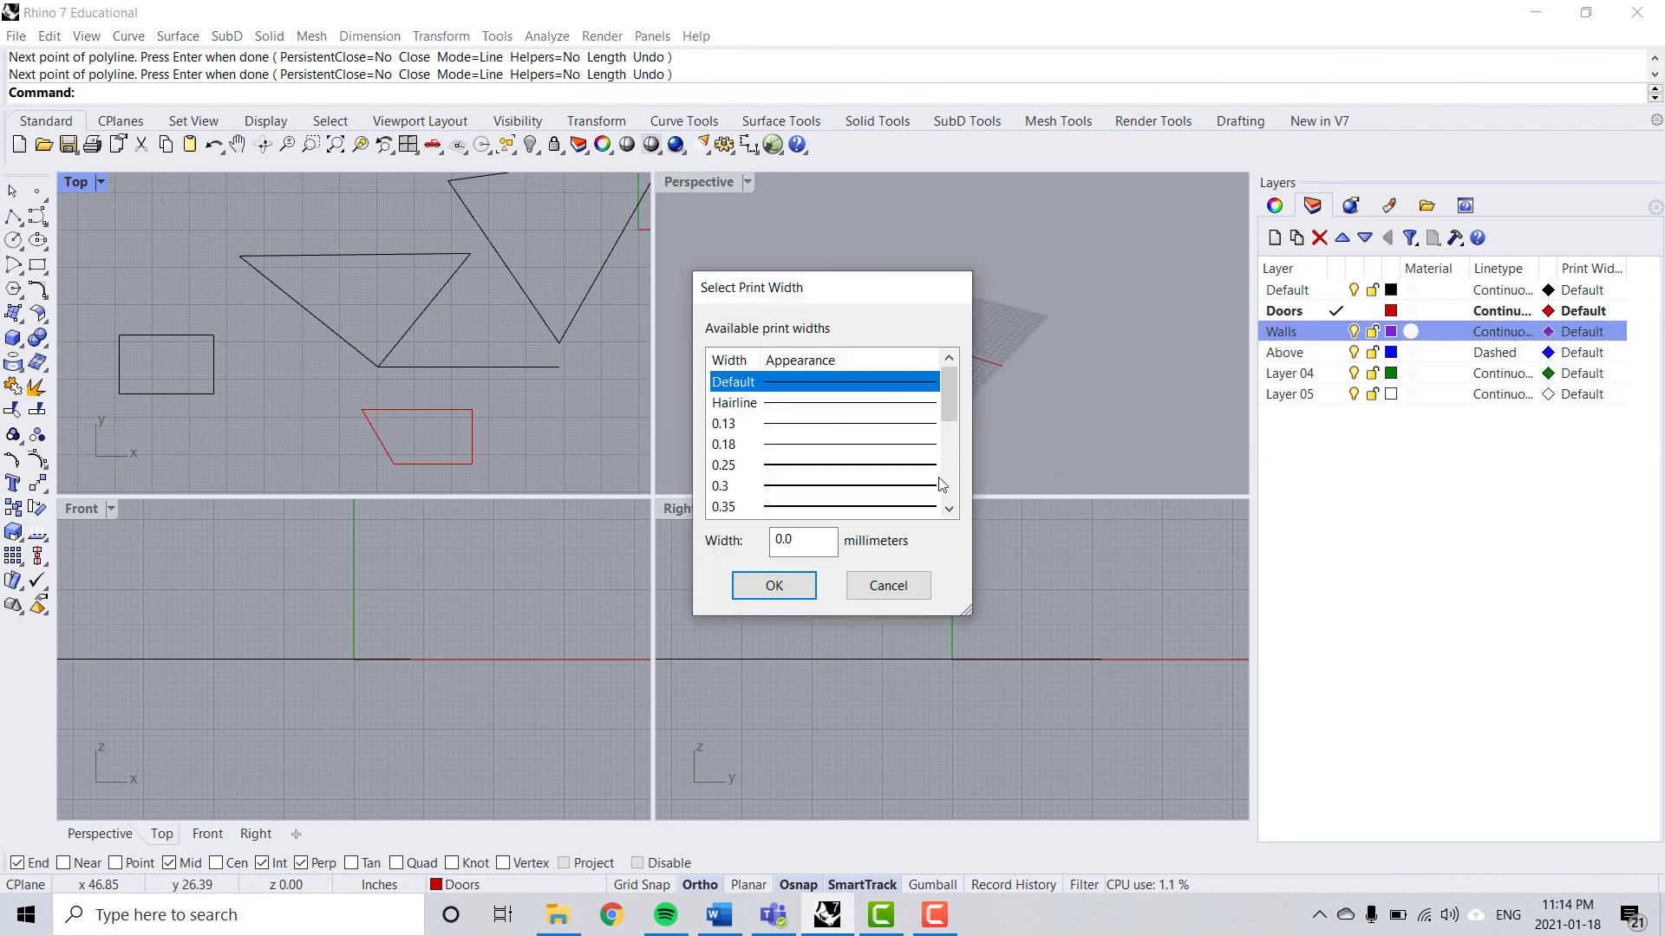
click(728, 485)
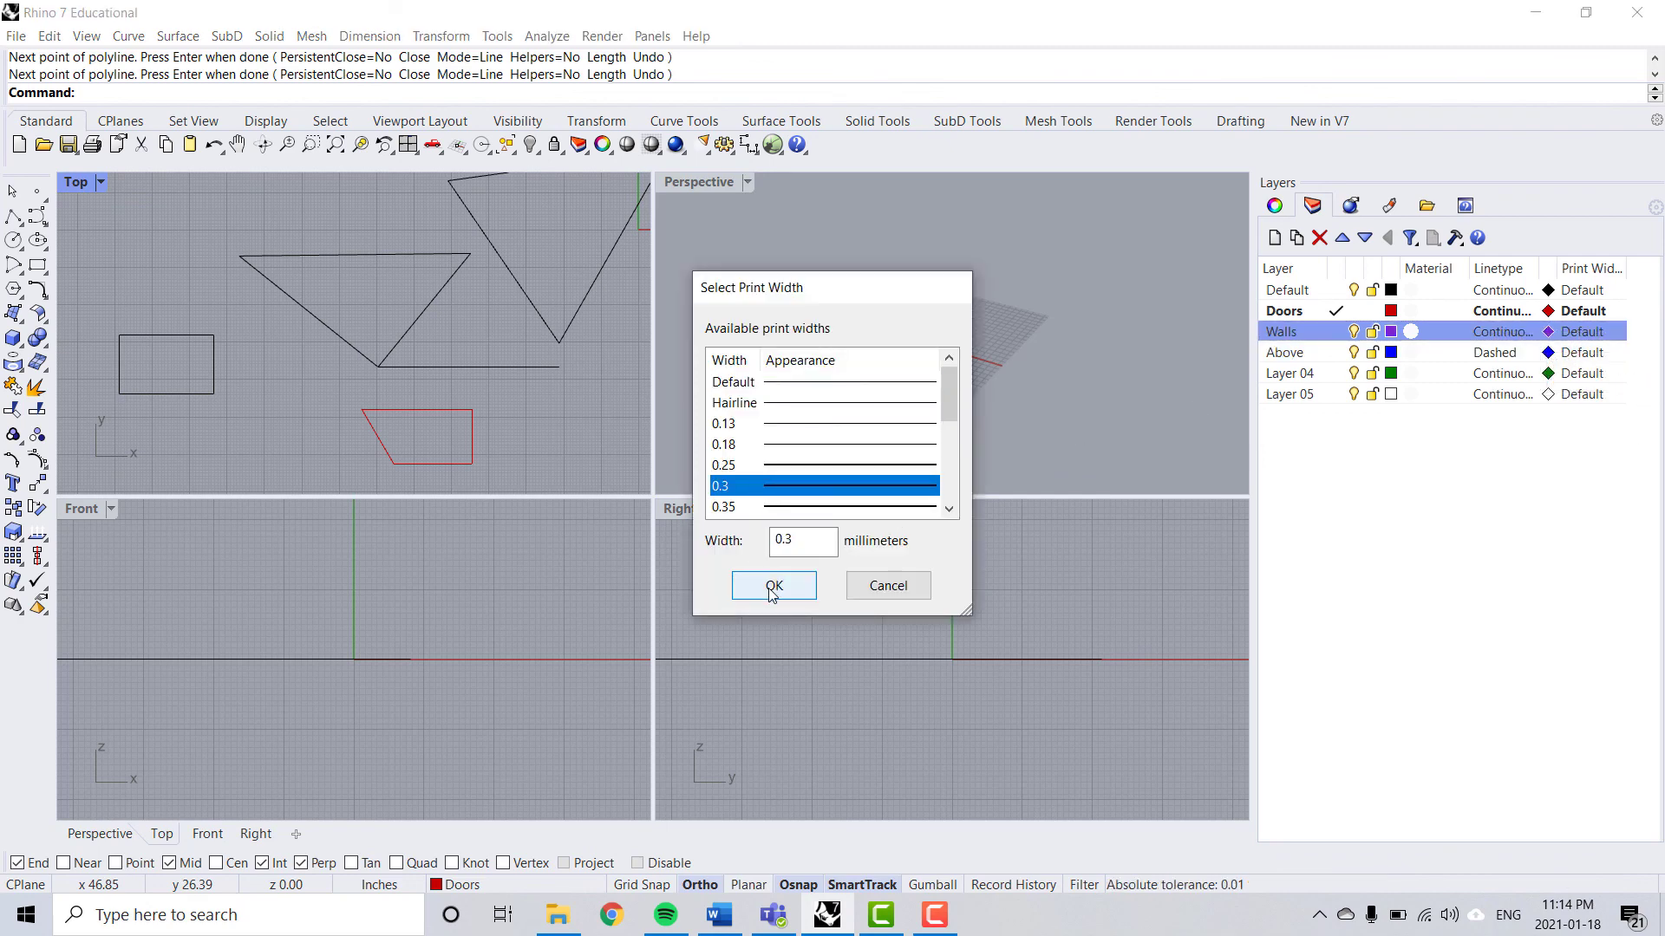
click(769, 583)
Set the print width of the Doors layer to 0.13 mm
click(1579, 310)
click(1579, 310)
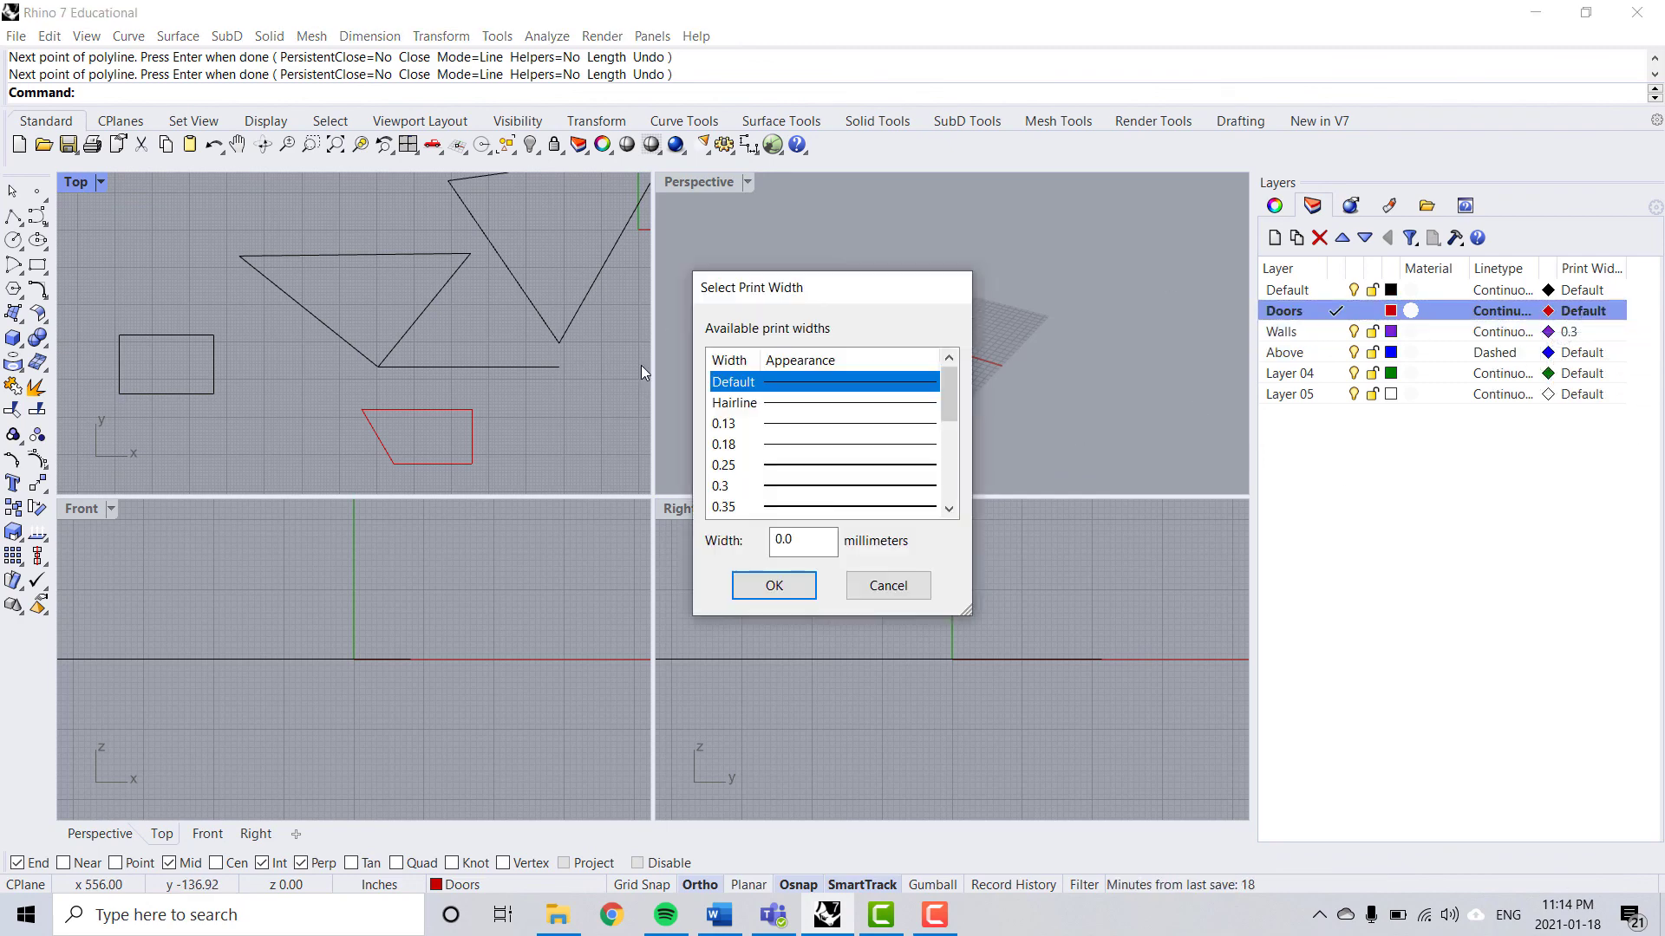
click(725, 425)
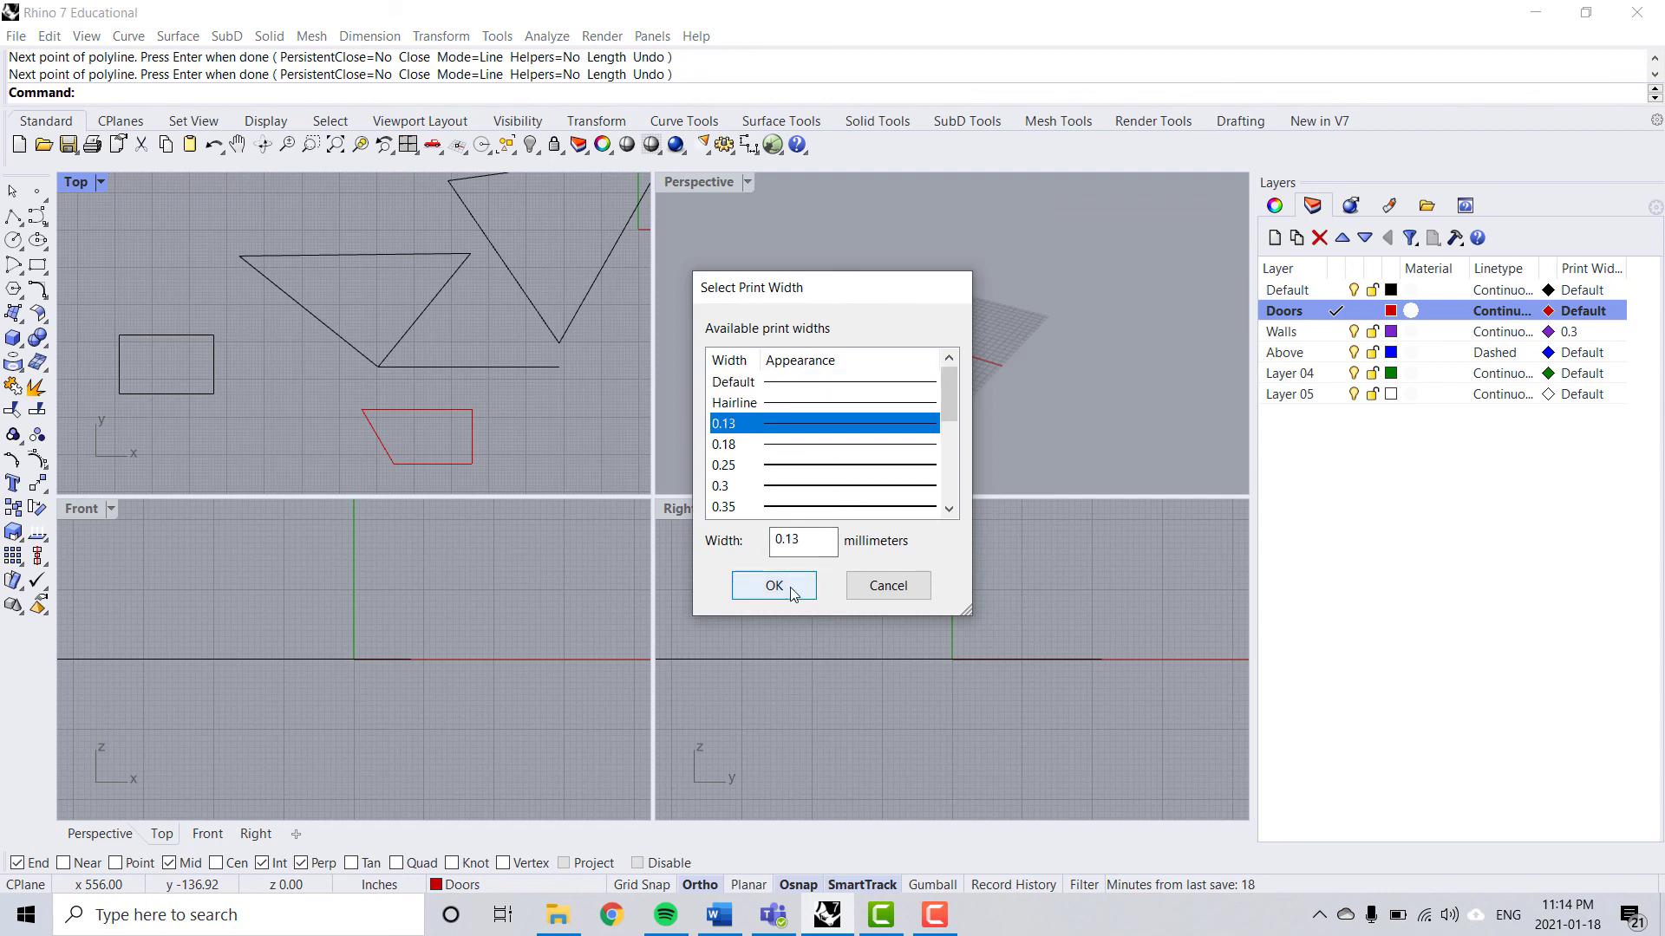
click(784, 585)
Make Layer 04 the current layer and rename it to Furniture
click(1287, 375)
double_click(1287, 374)
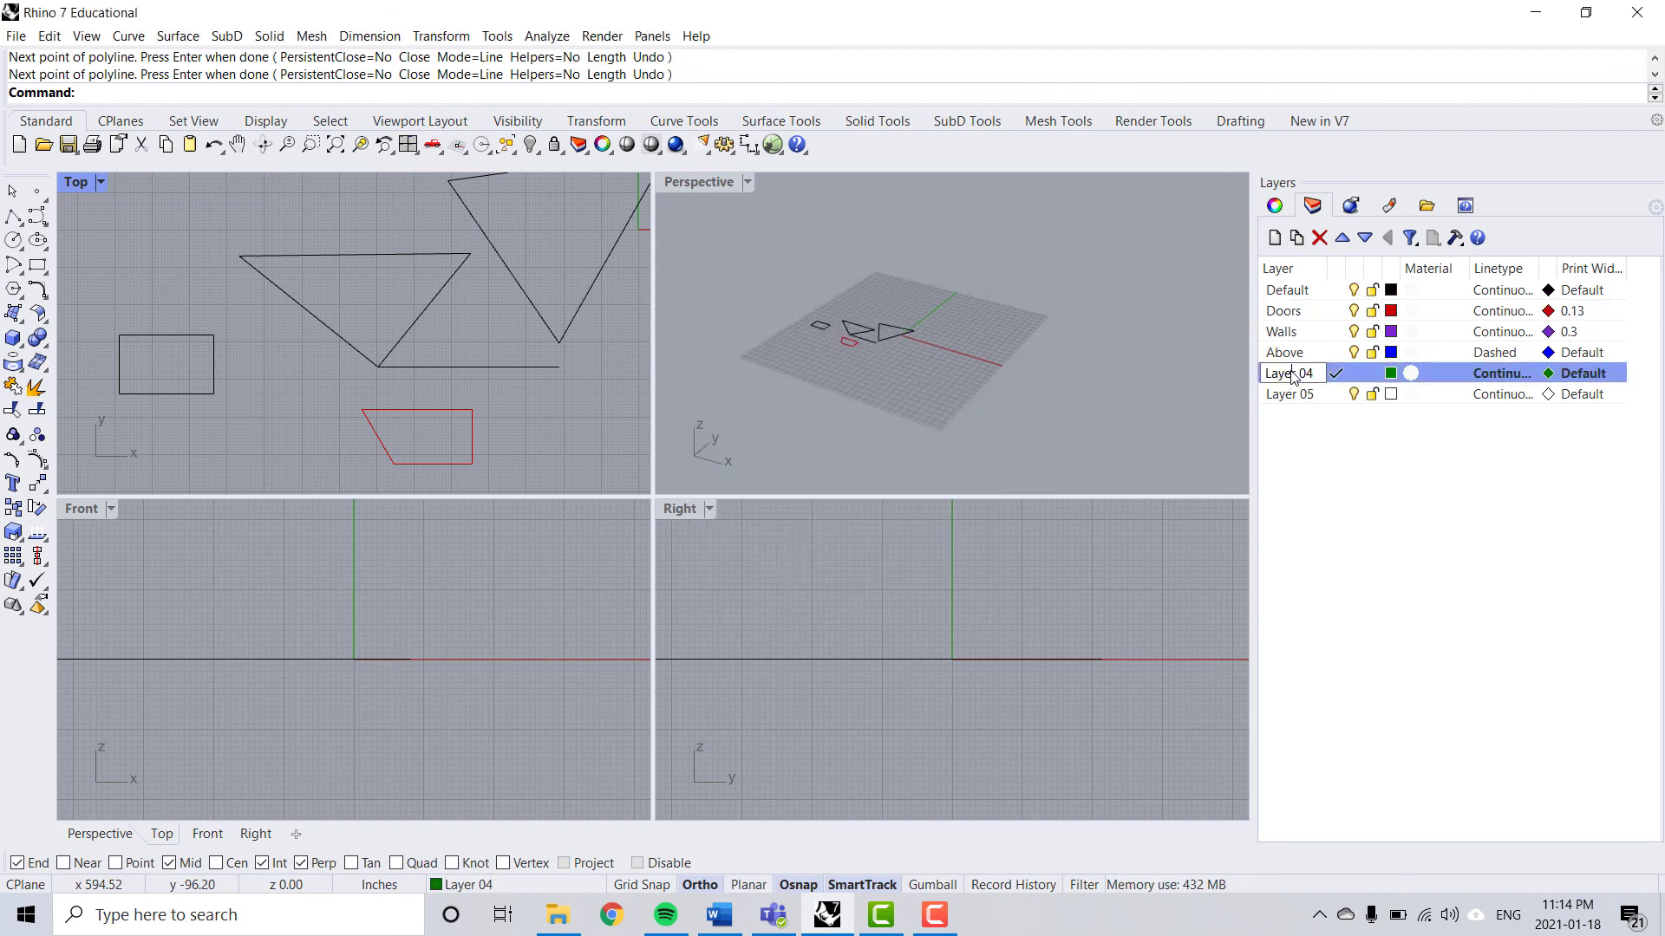
click(1300, 373)
key(ctrl+a)
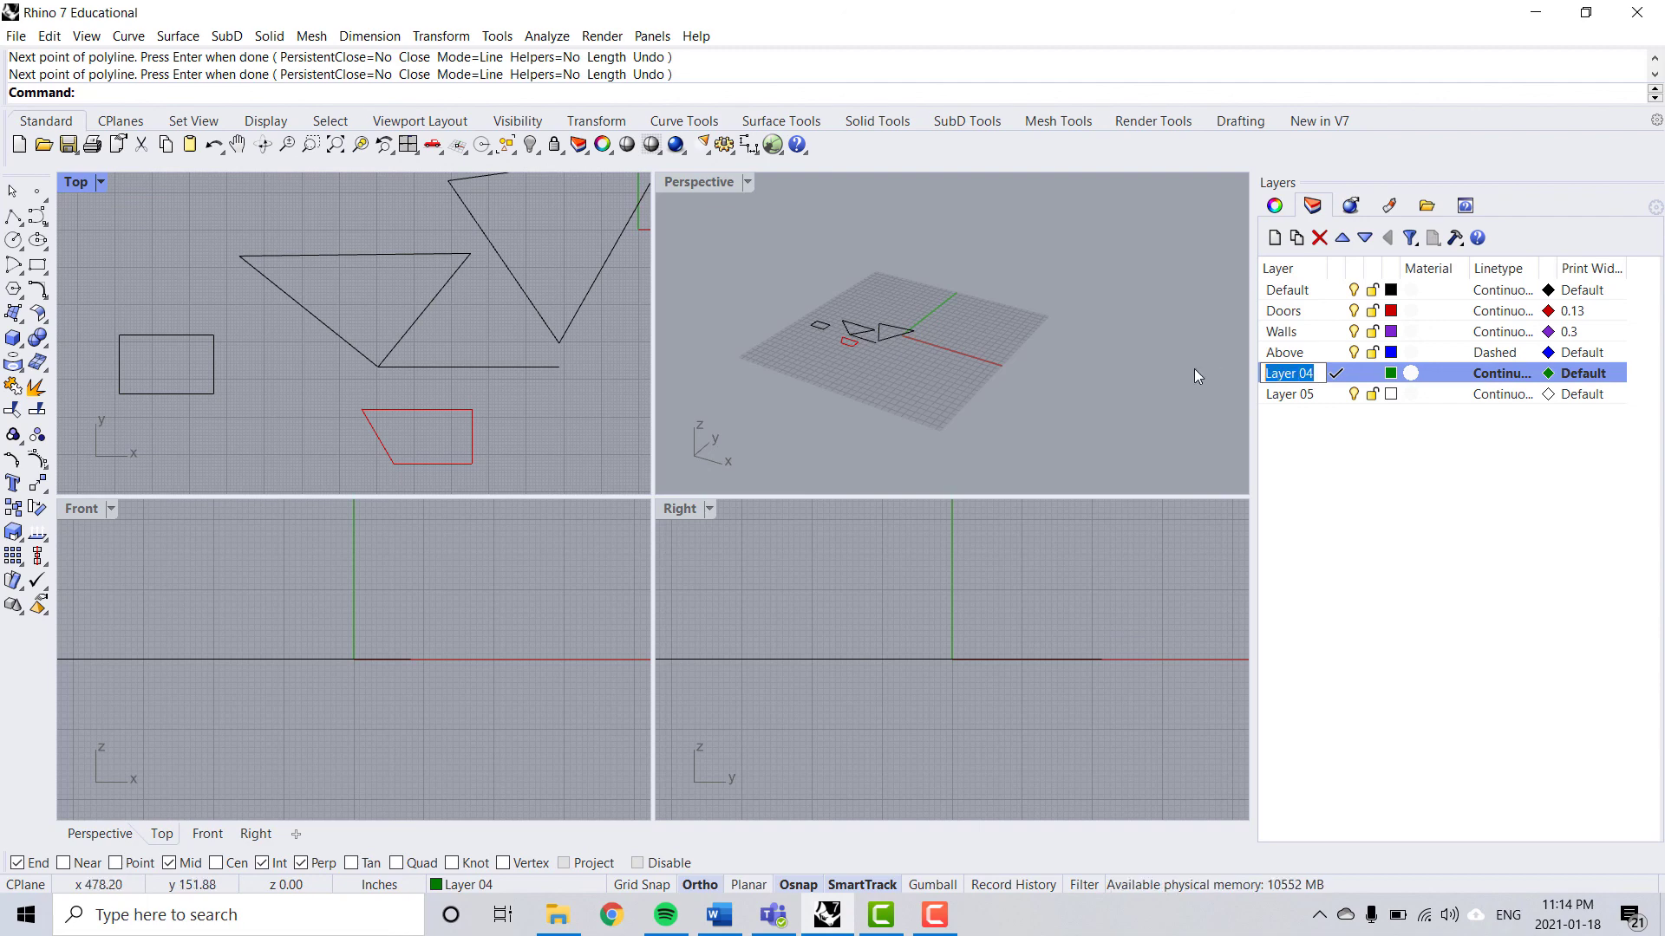
text(Furniture)
key(Return)
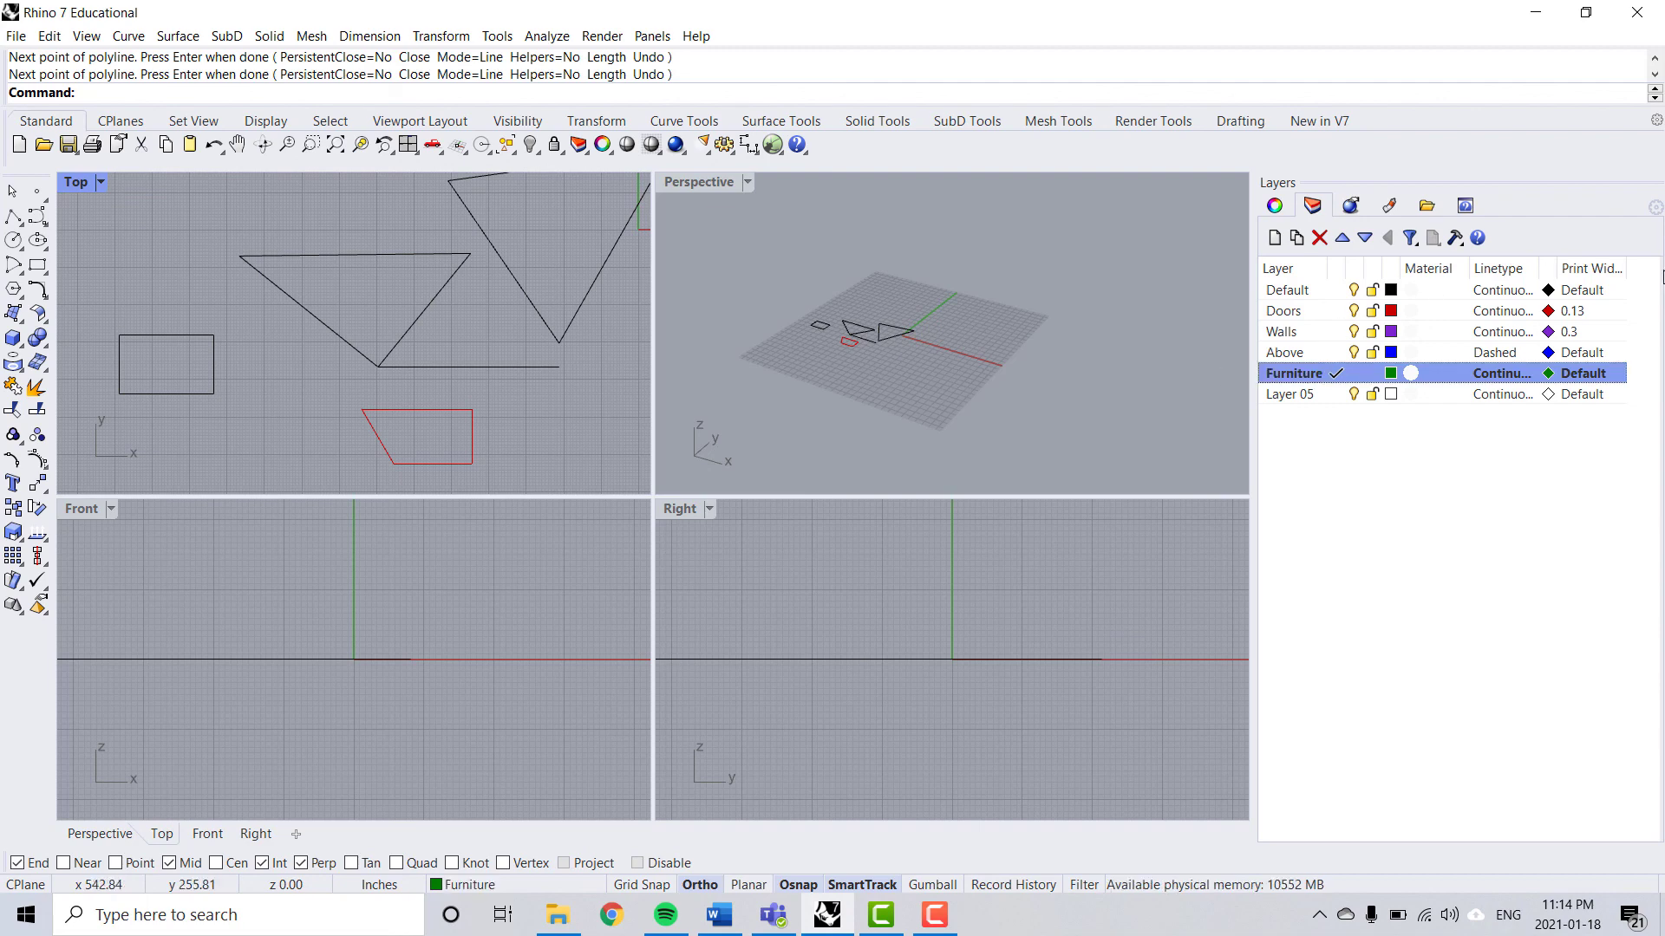
Set the print width of the Furniture layer to Hairline
click(1583, 375)
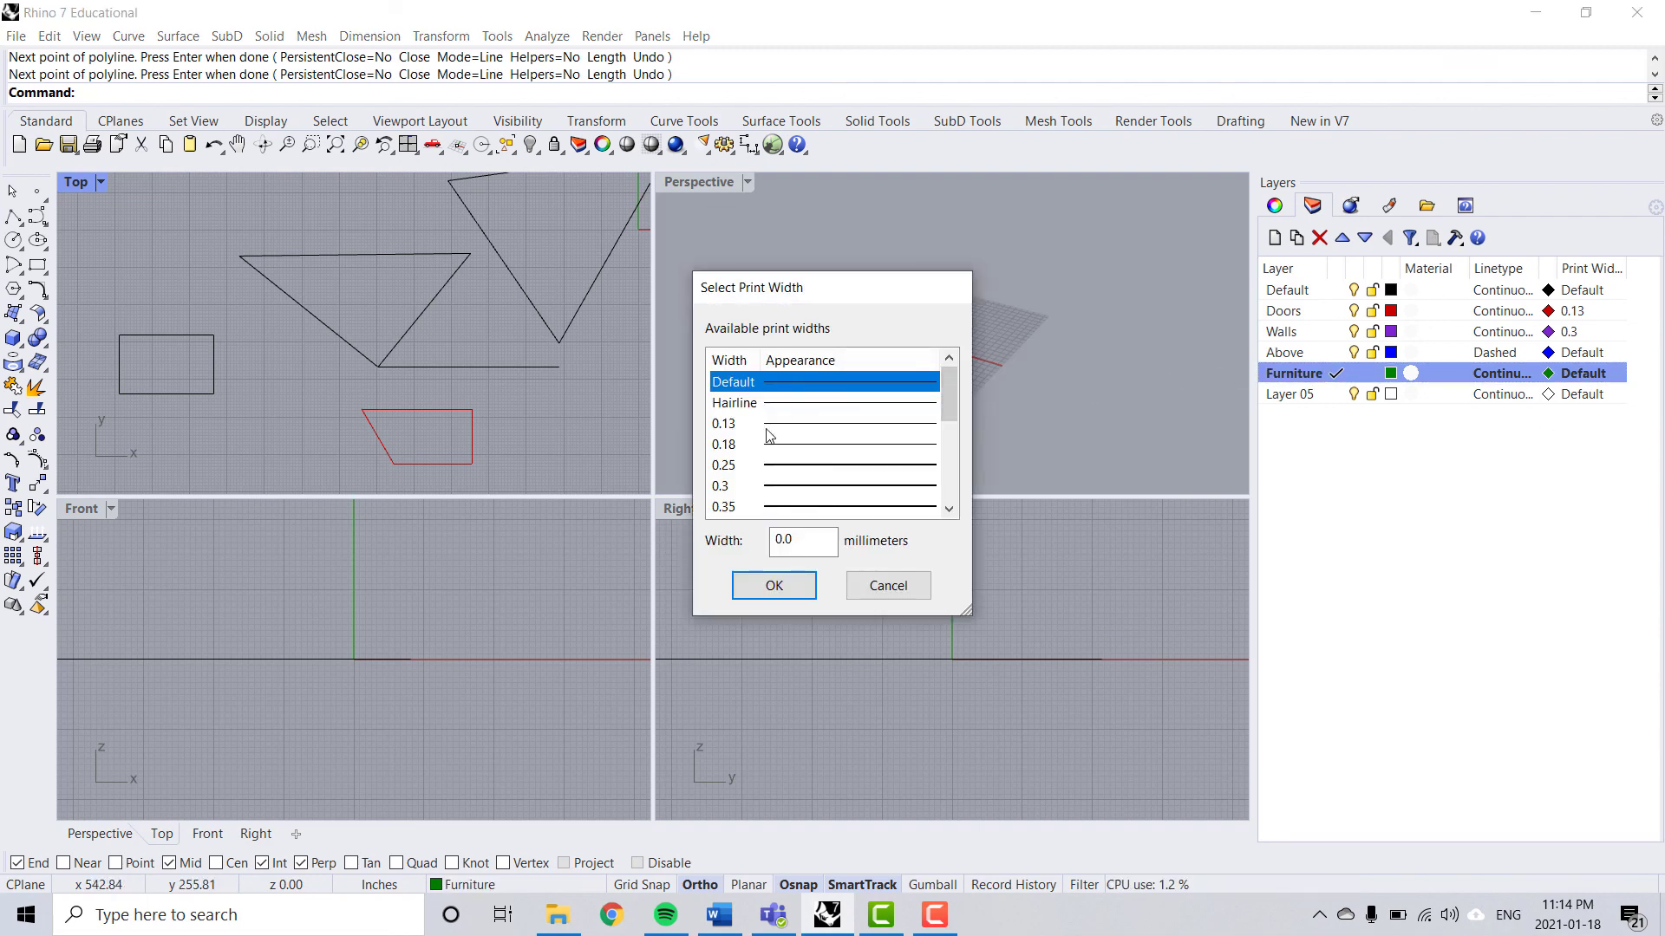
click(785, 408)
click(769, 586)
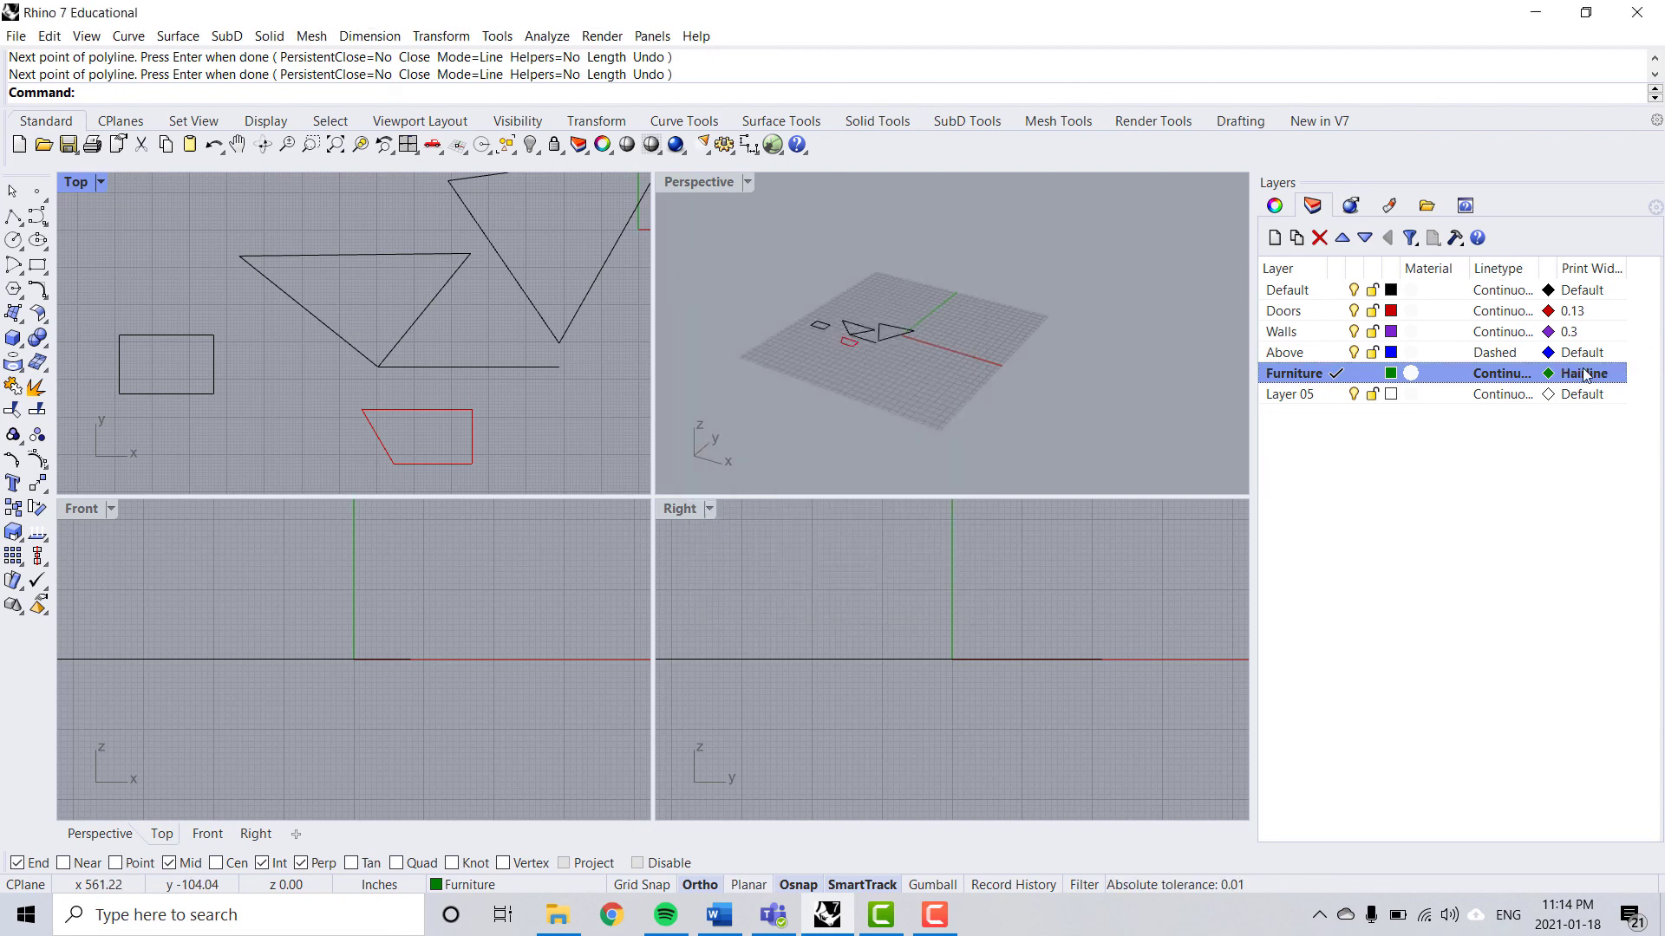
click(947, 451)
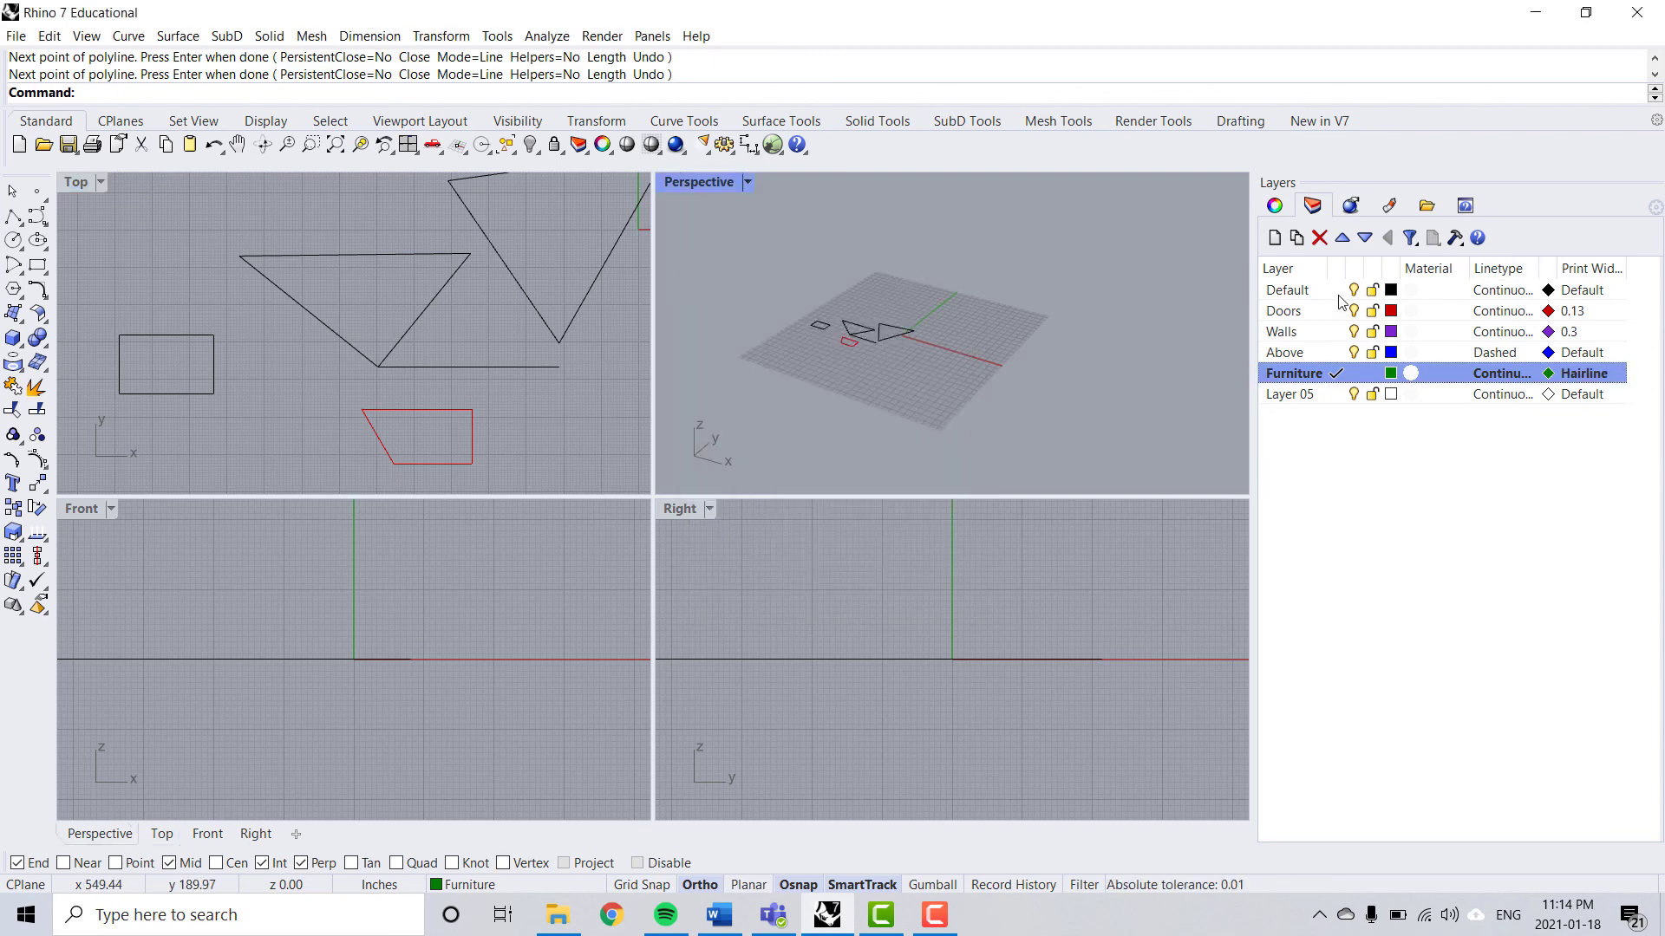
click(1349, 213)
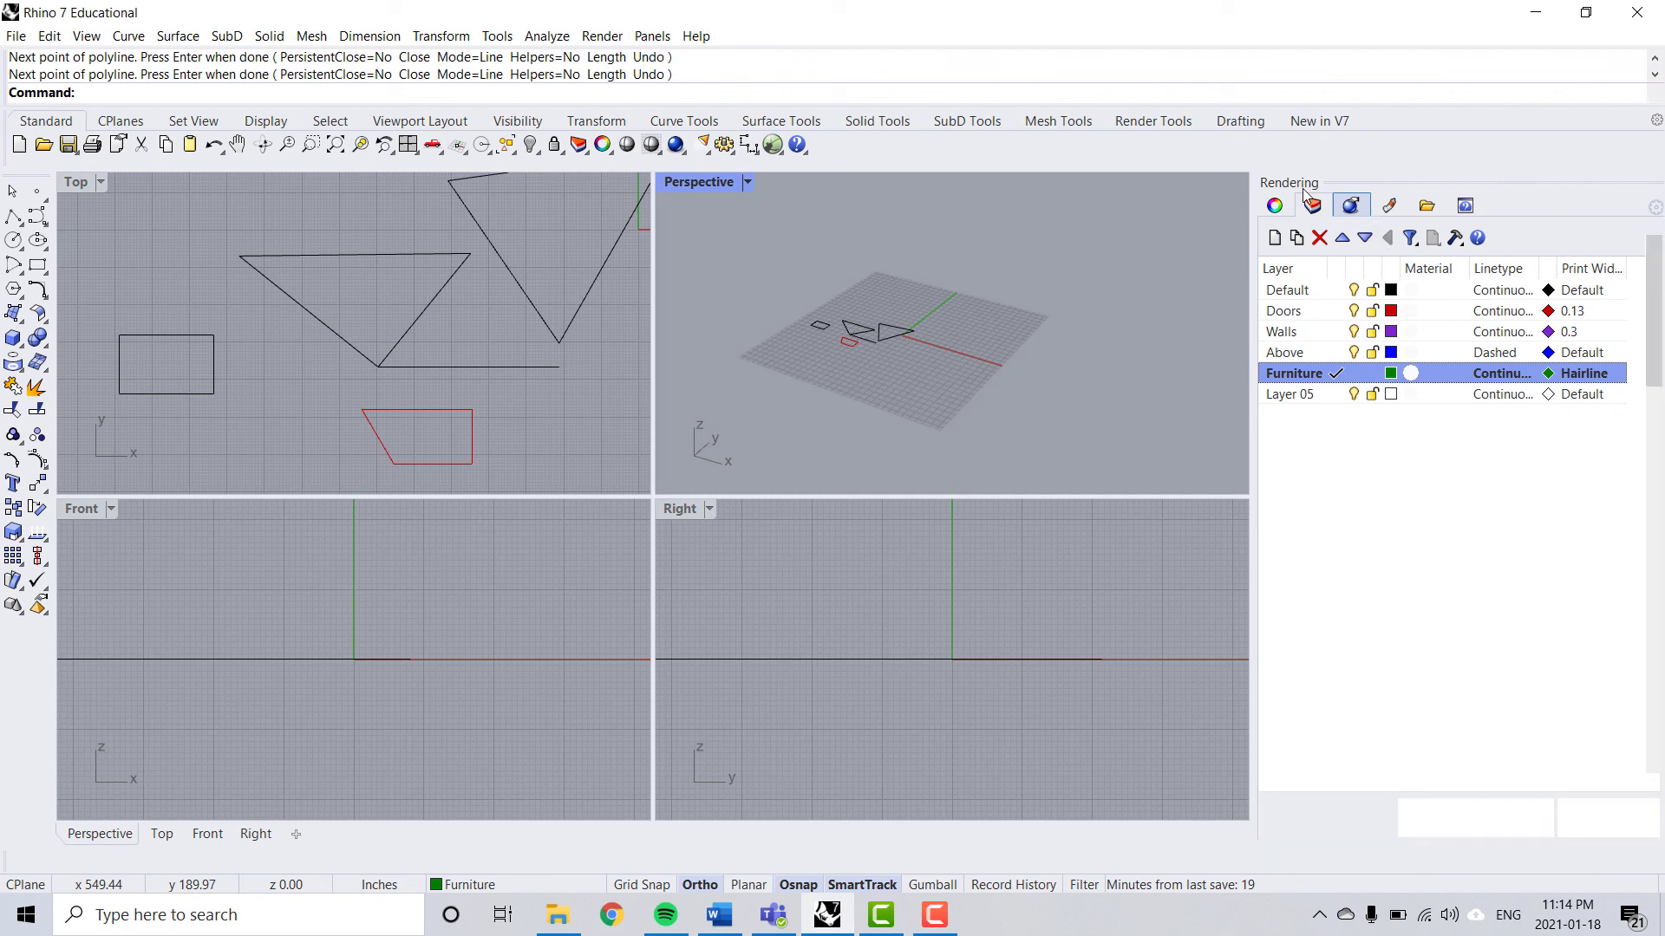
click(1391, 215)
click(1418, 211)
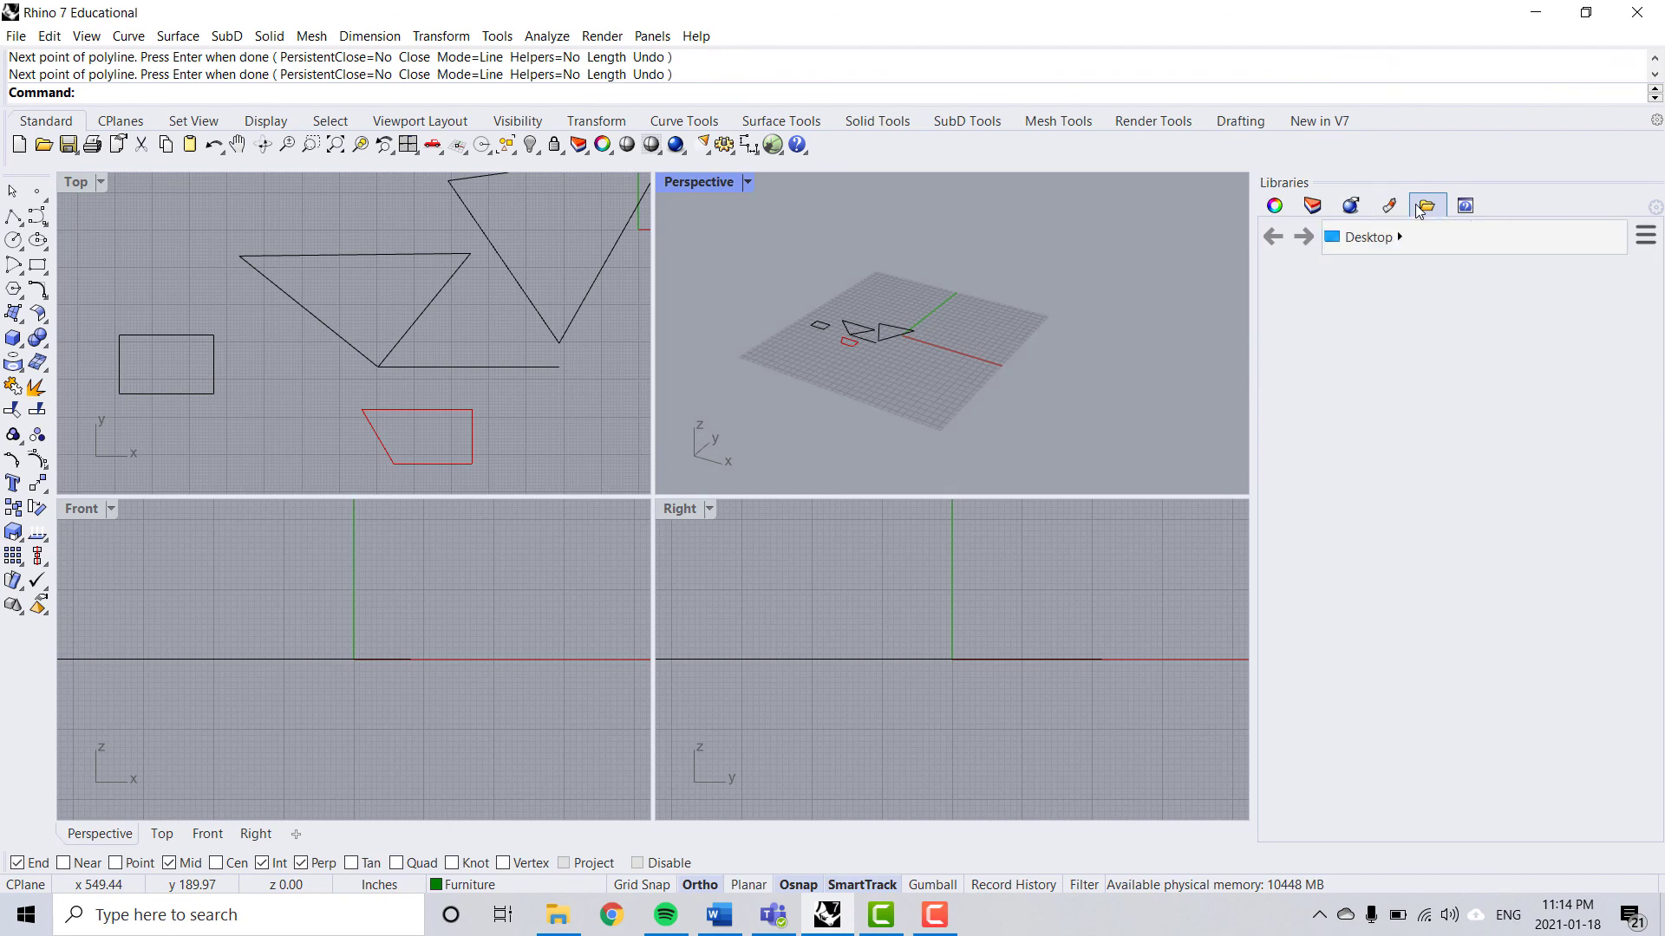
click(1465, 207)
click(1309, 208)
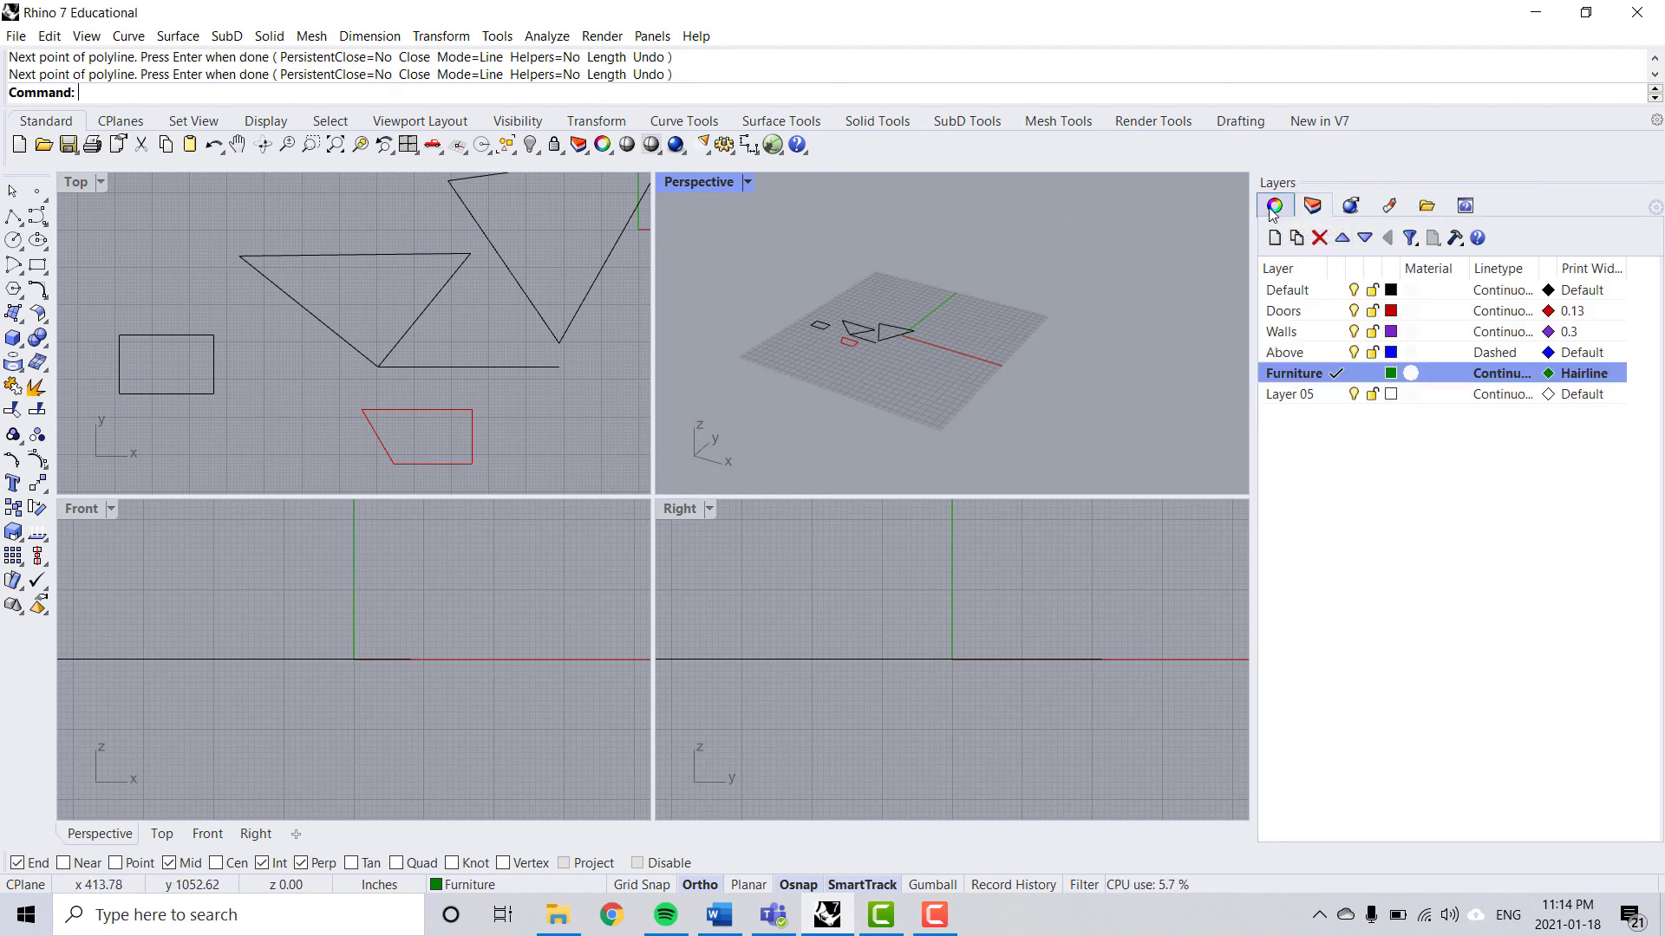
click(1273, 208)
click(1311, 208)
click(537, 429)
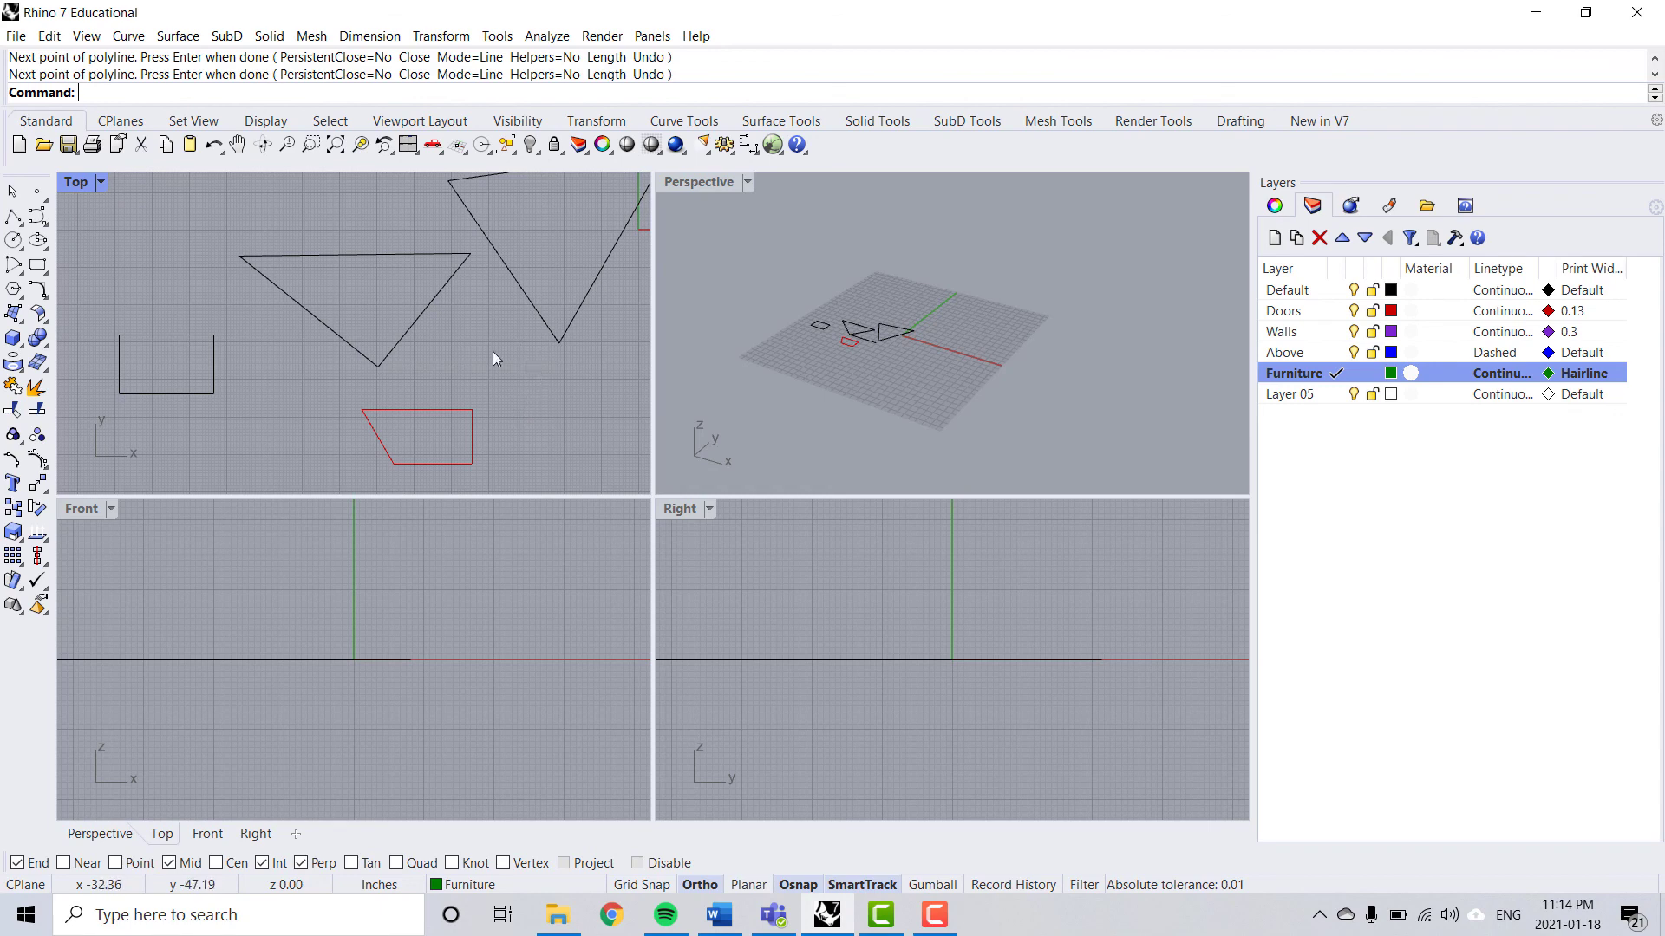
click(881, 915)
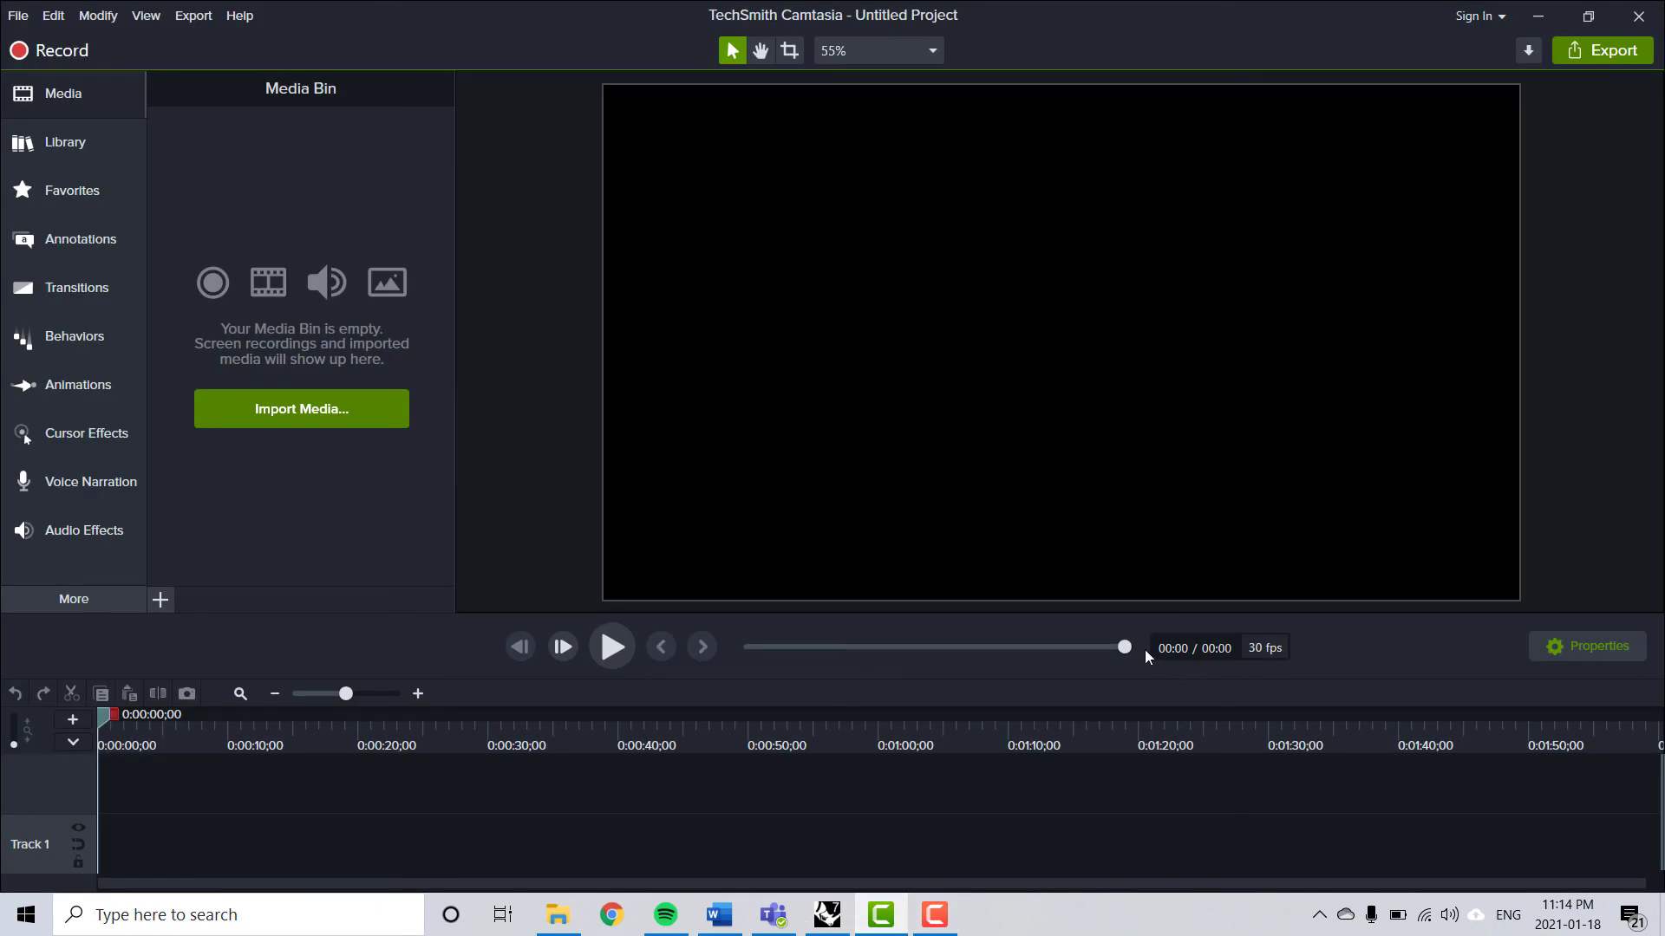